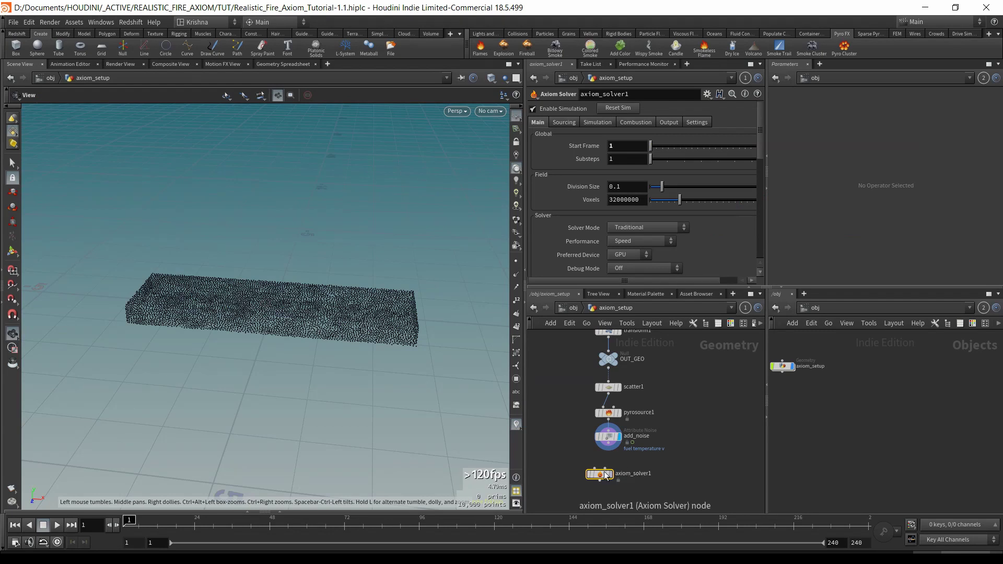
Move the axiom_solver1 node further below the add_noise node in the network.
left_click_drag(600, 474, 601, 487)
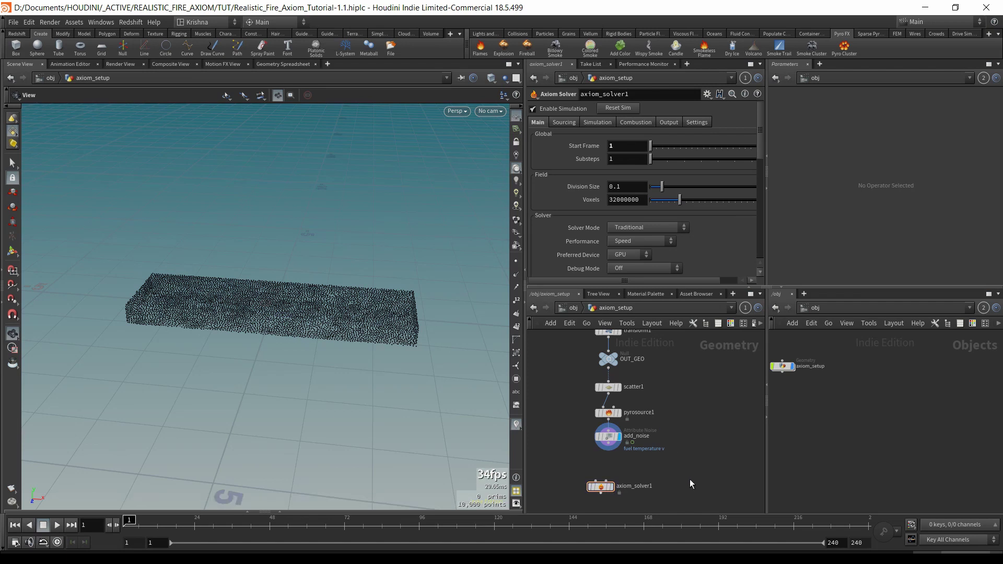
middle_click_drag(689, 479, 688, 431)
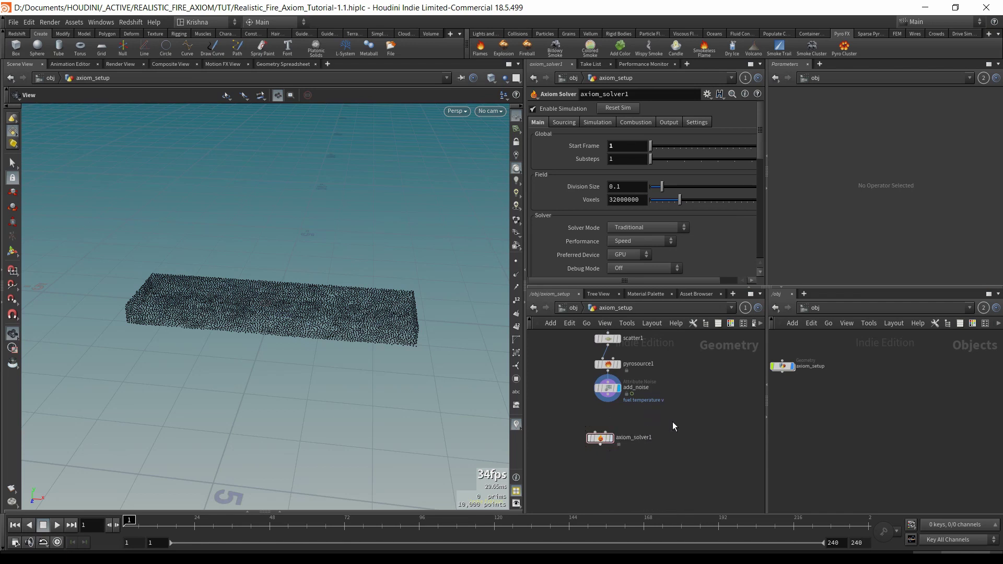
Switch to the browser and review the courses included in the Applied Houdini Volumetrics Bundle on CGCircuit.
key("Tab")
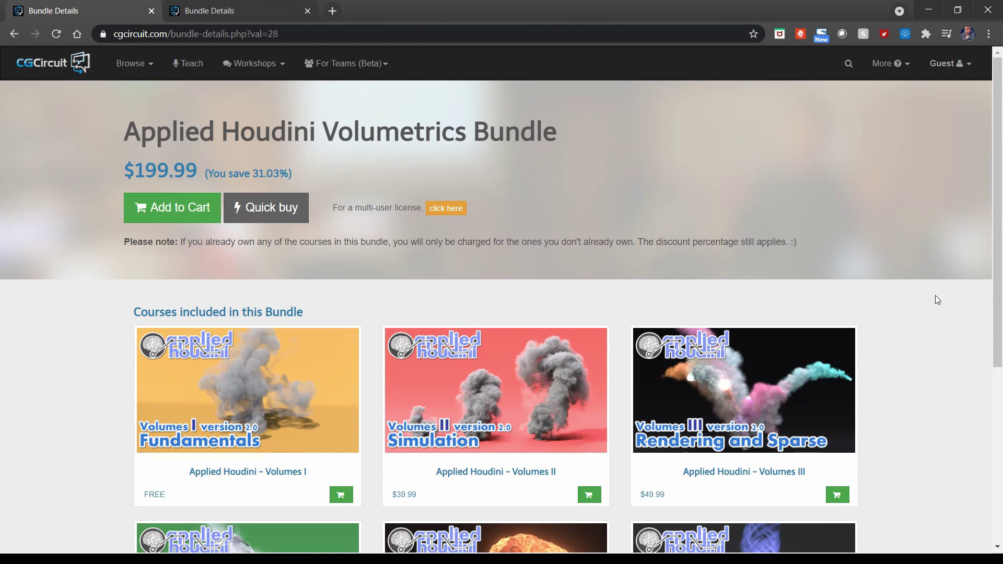
scroll(936, 297, "down", 4)
scroll(935, 296, "up", 2)
scroll(935, 297, "up", 2)
scroll(738, 263, "down", 4)
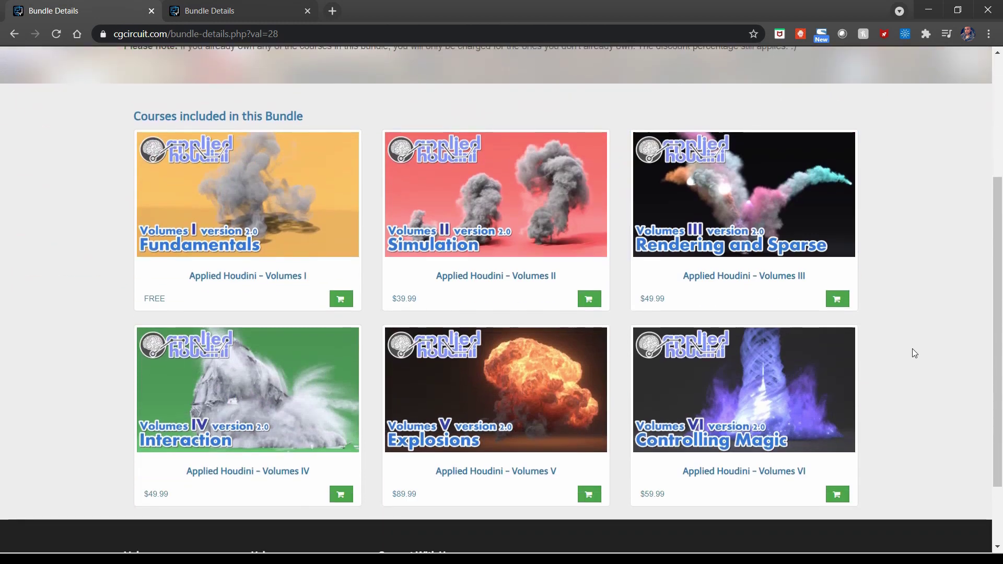
scroll(920, 357, "down", 2)
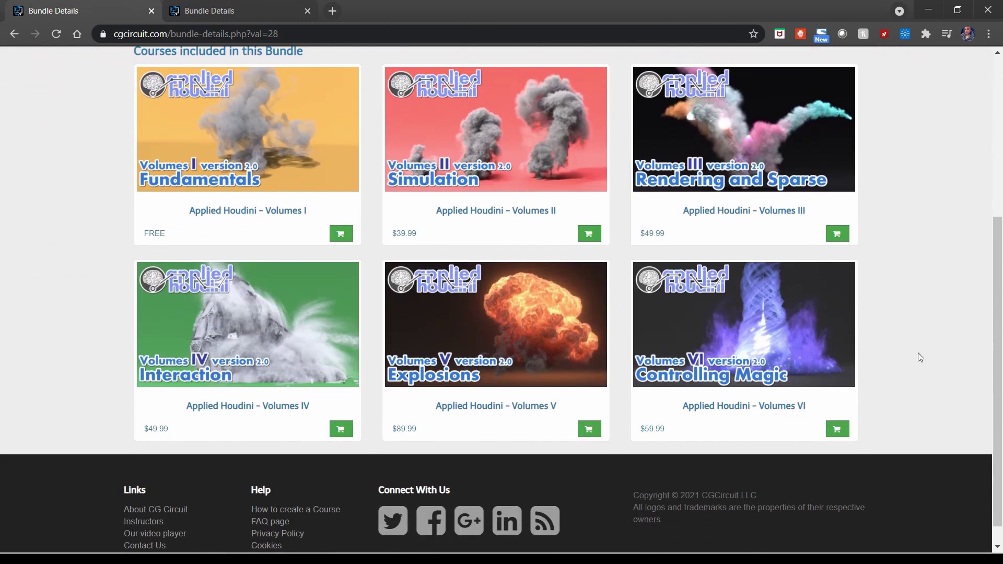
scroll(921, 358, "up", 3)
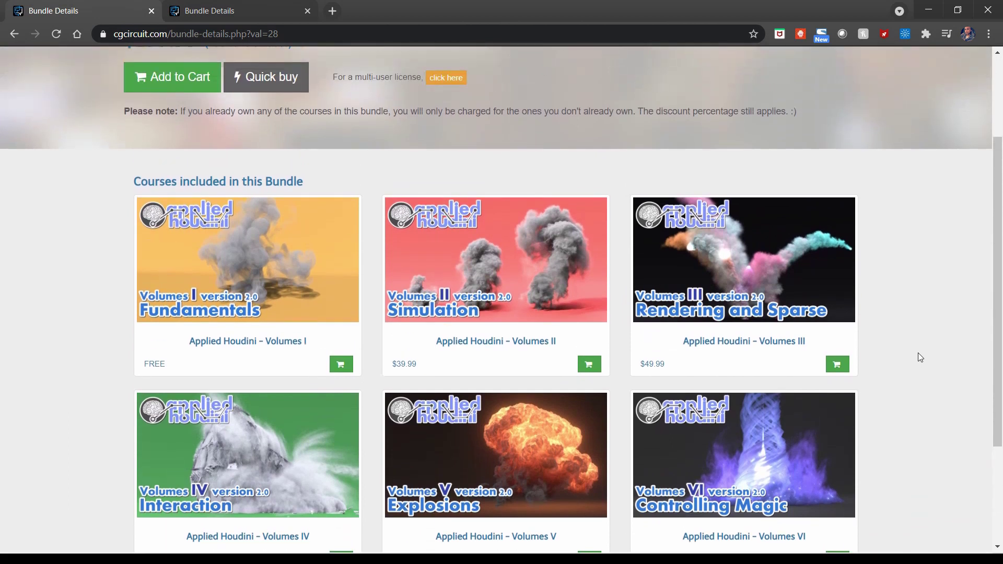
scroll(920, 357, "down", 1)
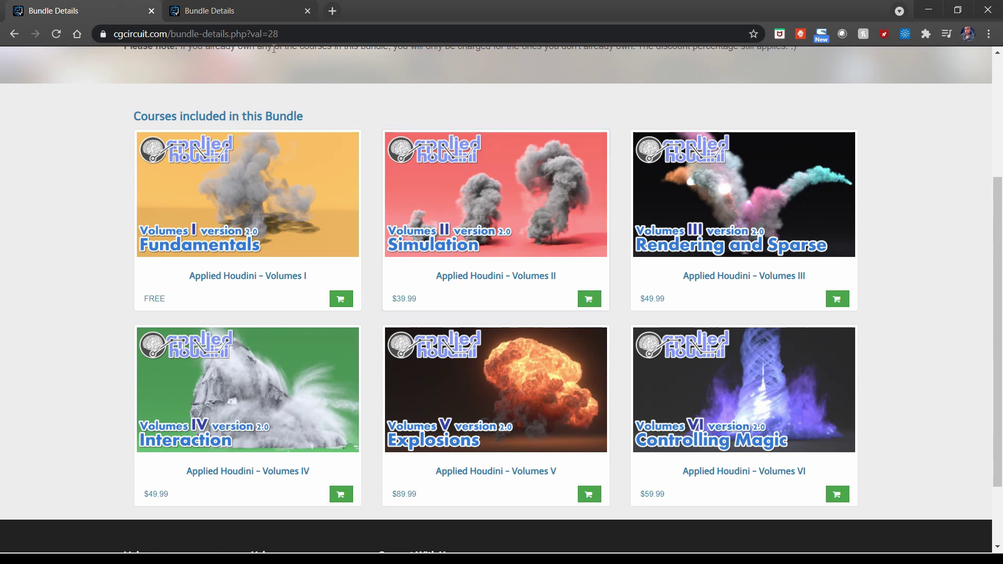
Review the courses in the FX MAYHEM 101 102 Loyalty Bundle, and return to Houdini.
left_click(241, 15)
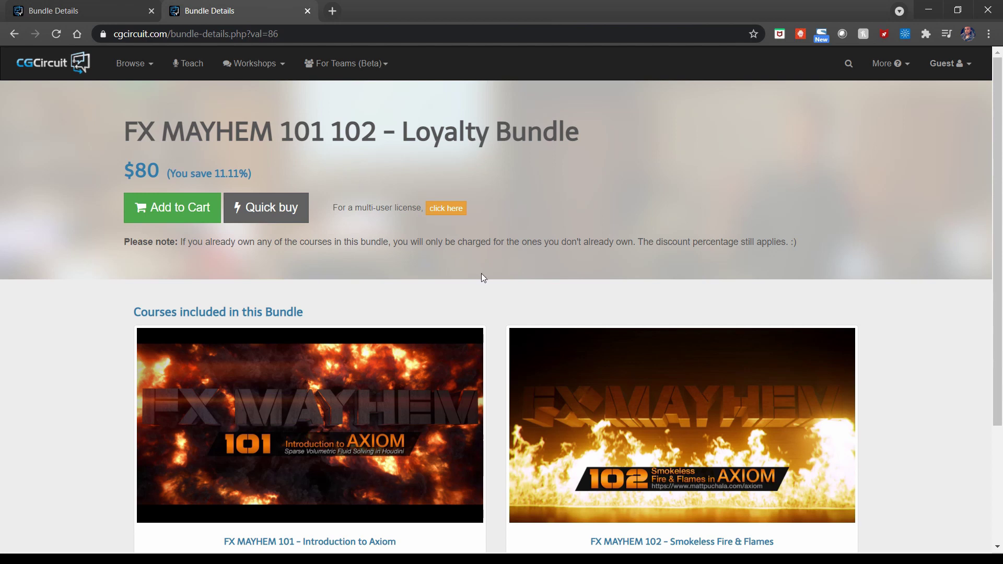
scroll(691, 277, "down", 1)
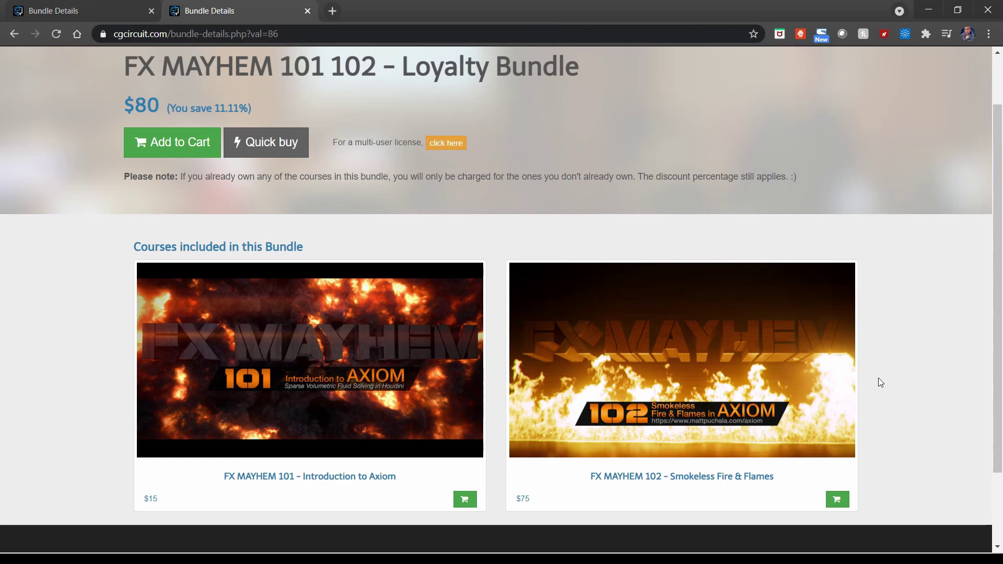
key("alt+Tab")
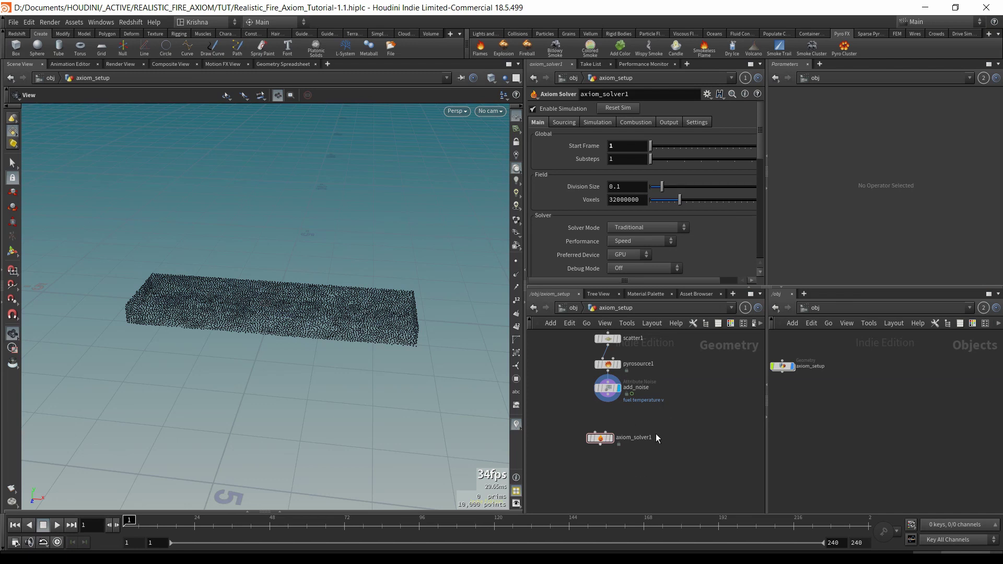
Add a VDB from Particles node, wire add_noise into its first input, and display it.
key("Tab")
type("vdb from p")
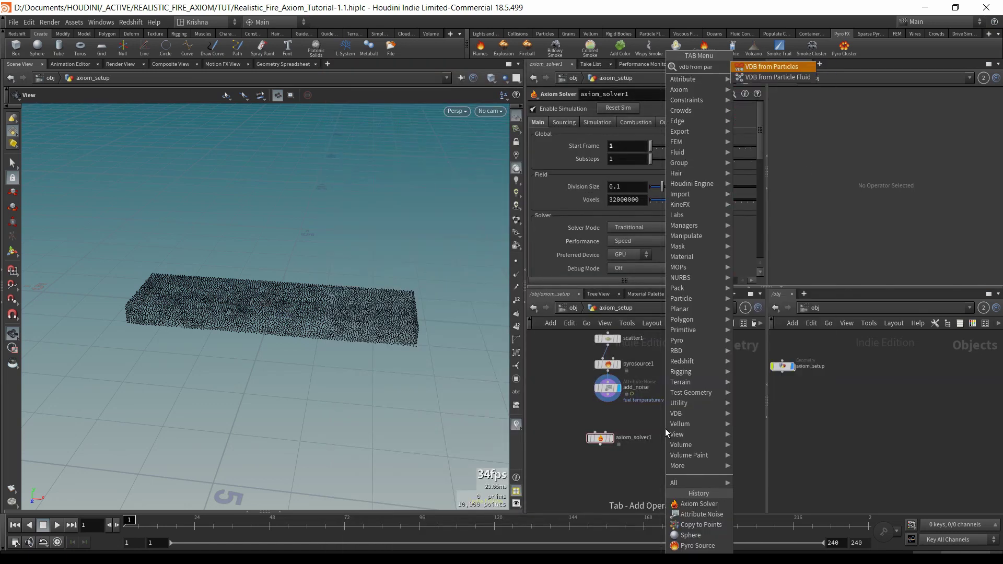
key("Return")
left_click(570, 412)
left_click(606, 387)
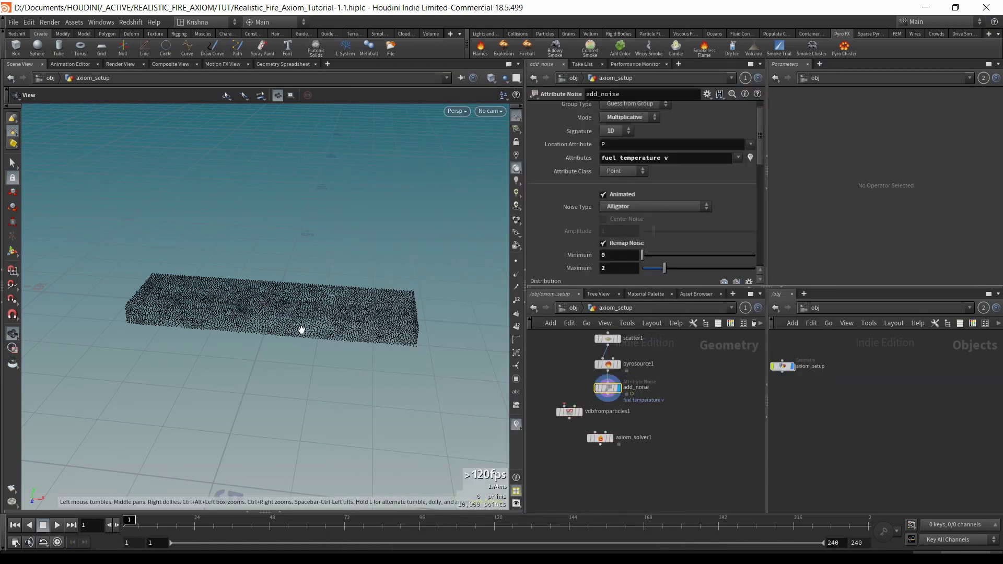
left_click(565, 405)
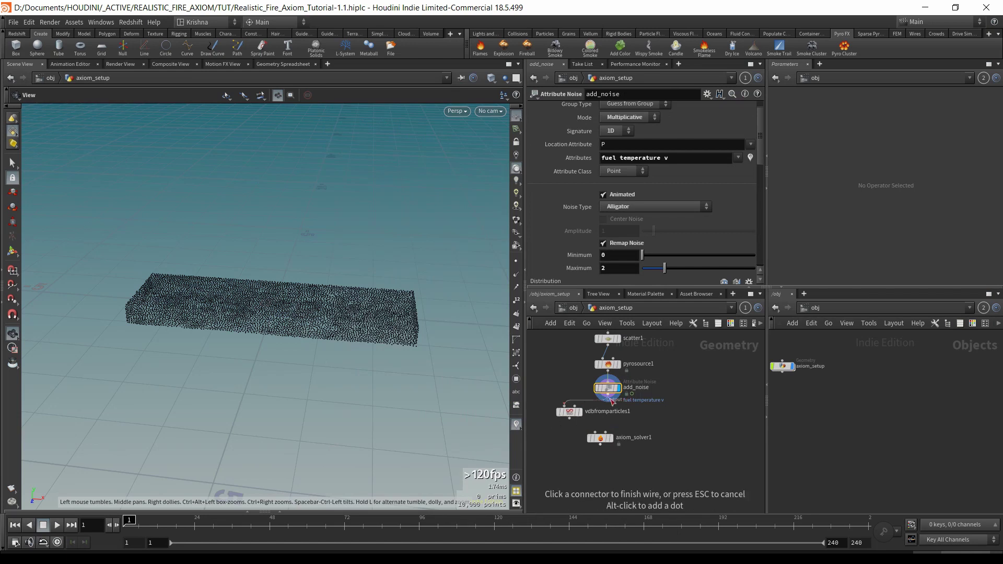
left_click(607, 395)
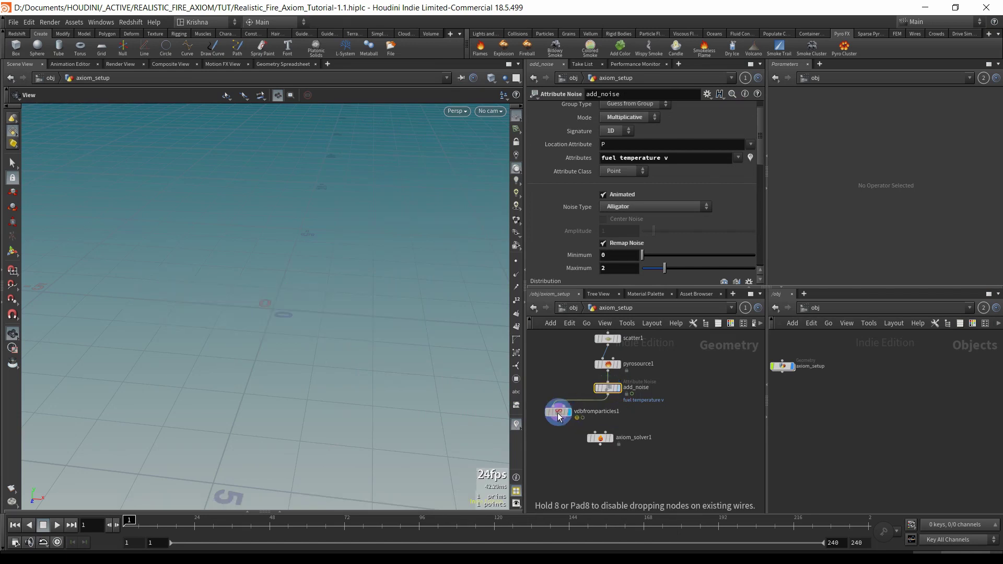
Set the voxel size of vdbfromparticles1 to 0.02.
left_click(559, 412)
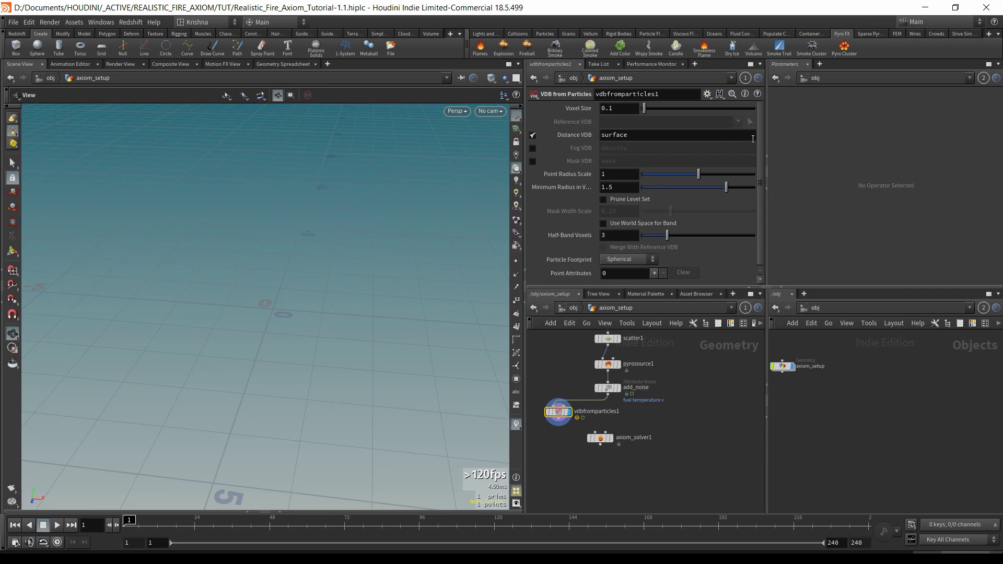
left_click(606, 108)
key("Return")
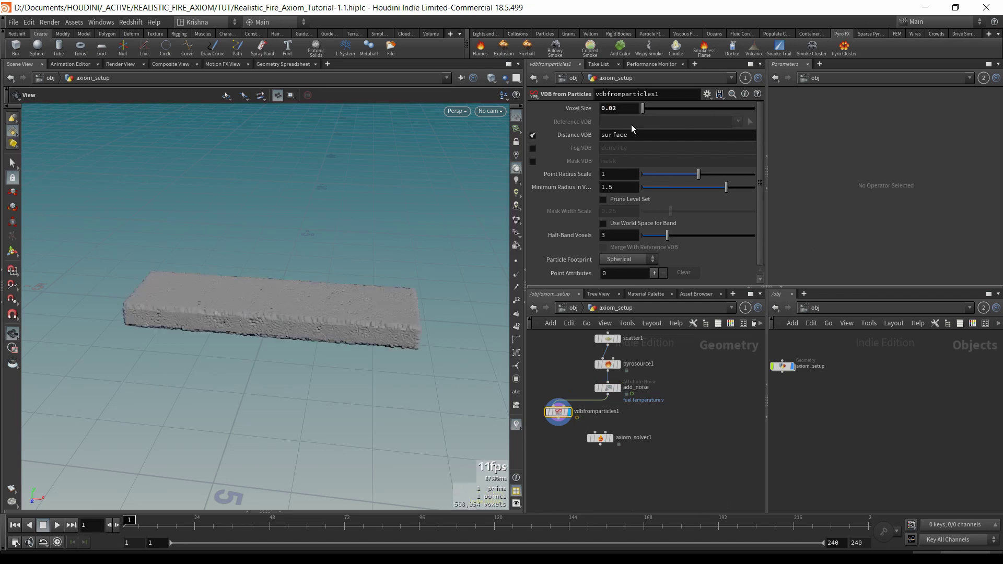
Turn off the Distance VDB and enable the density Fog VDB on vdbfromparticles1.
scroll(345, 316, "up", 5)
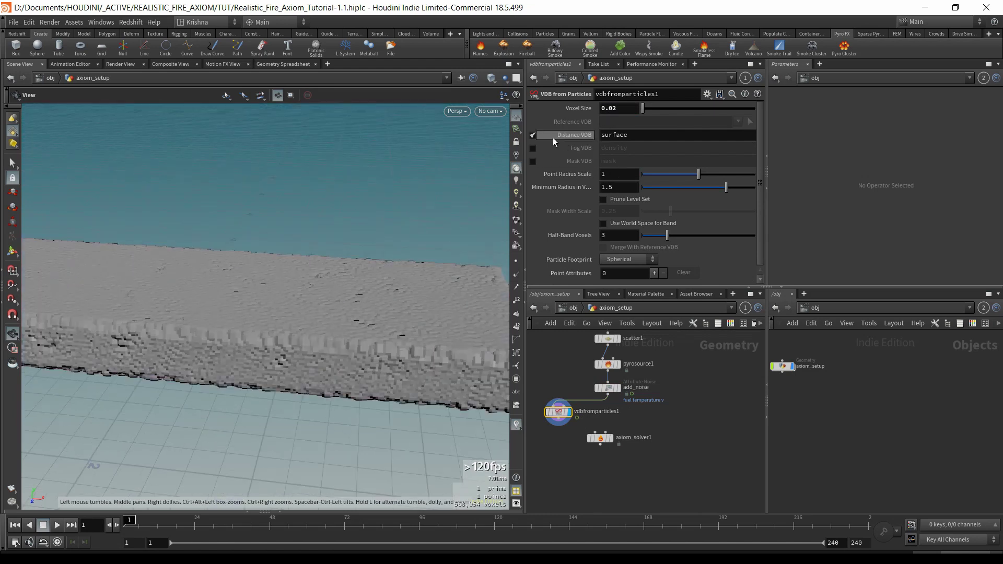
left_click(529, 134)
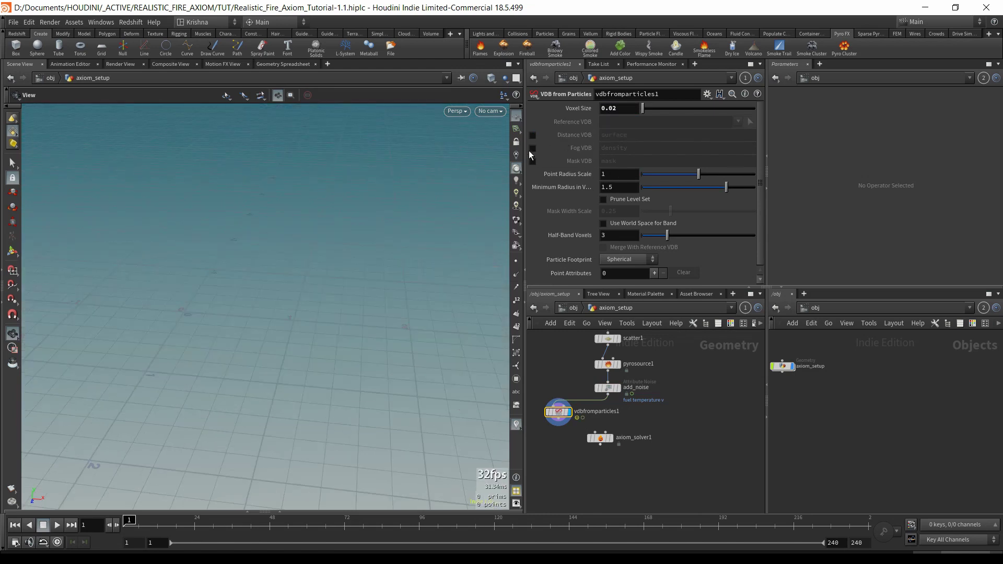
left_click(531, 148)
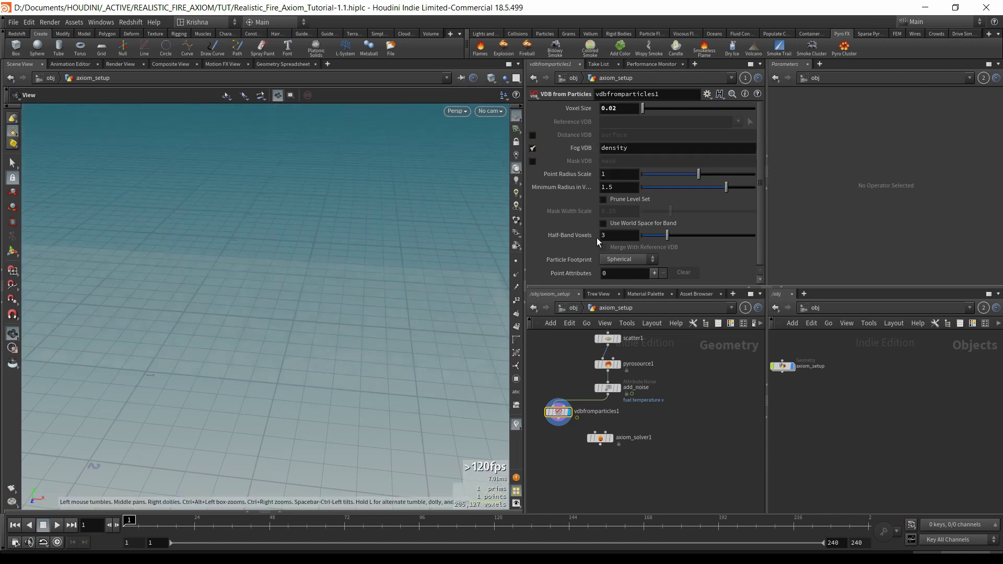
Examine the node info of add_noise for the point attributes it carries.
left_click(540, 412)
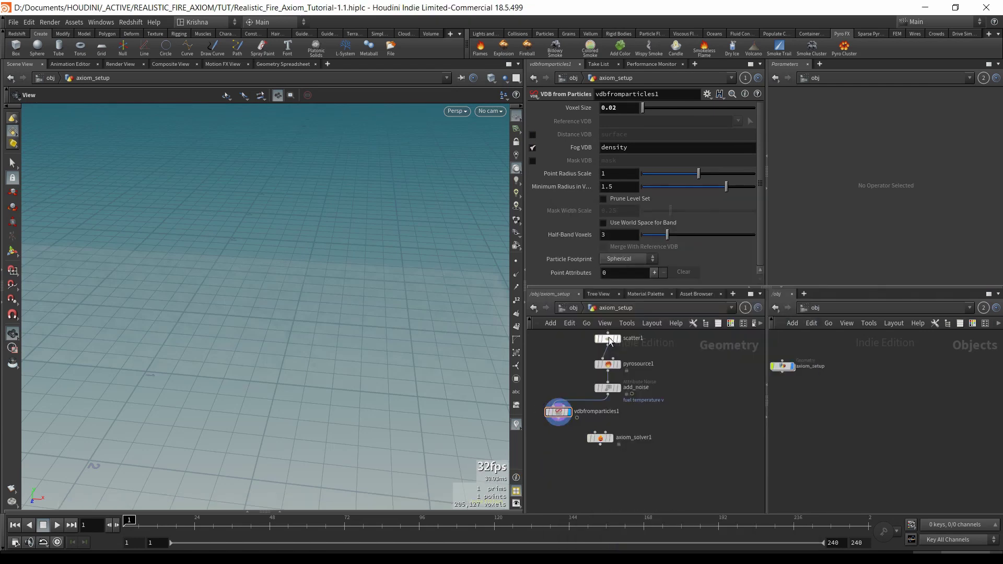
left_click(606, 389)
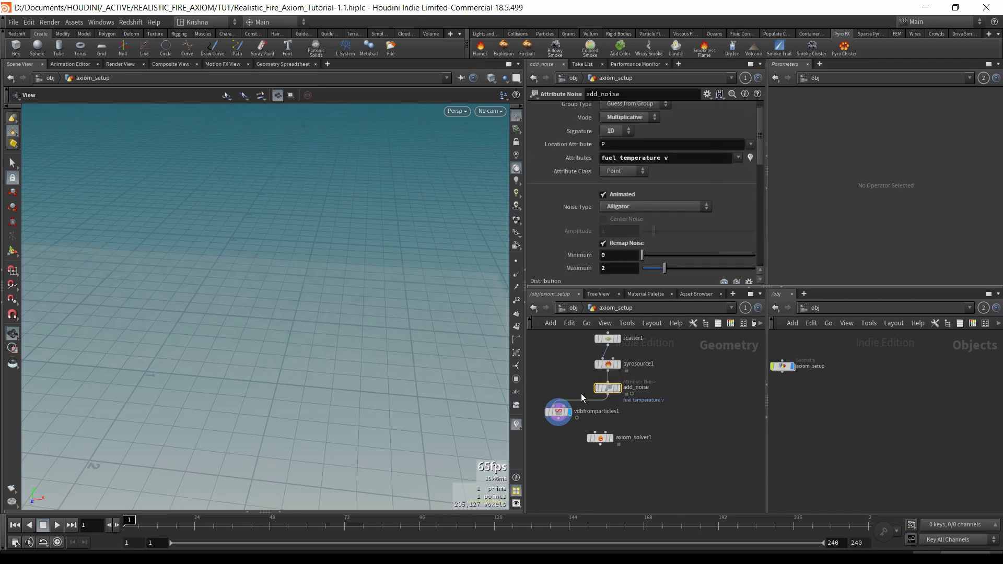
left_click(588, 388)
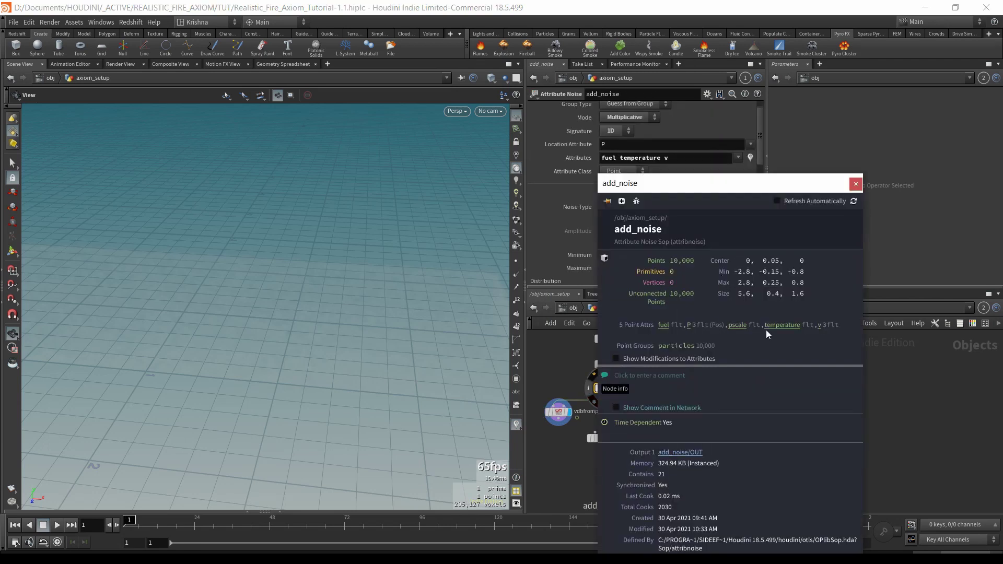
Add three point attribute entries to the vdbfromparticles1 node.
left_click(560, 411)
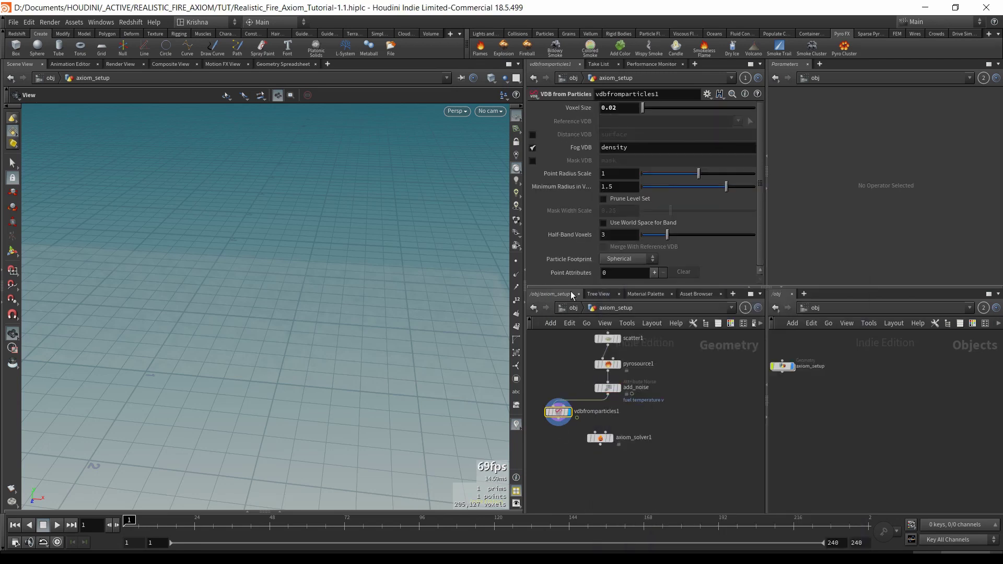
left_click(654, 272)
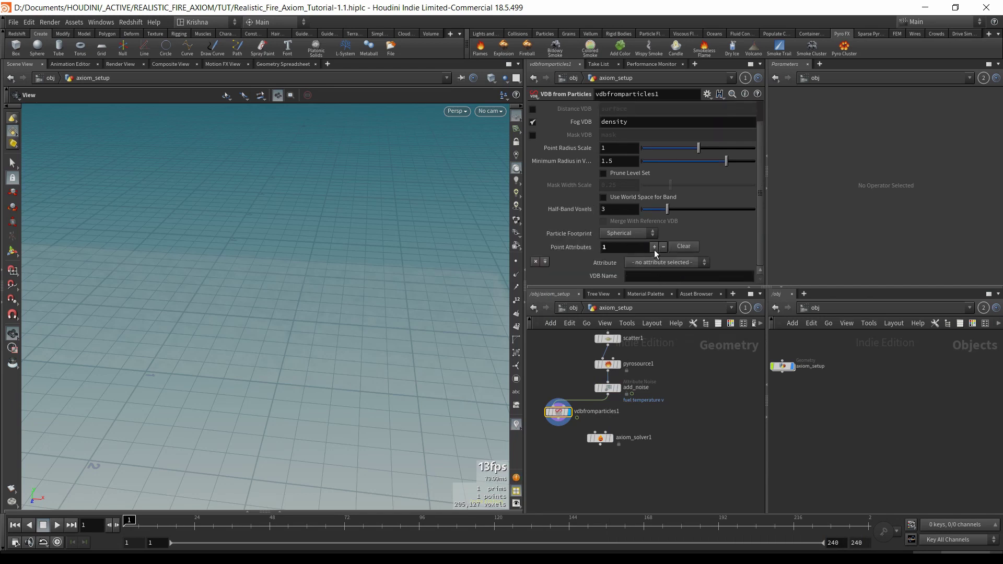
left_click(654, 247)
left_click(654, 221)
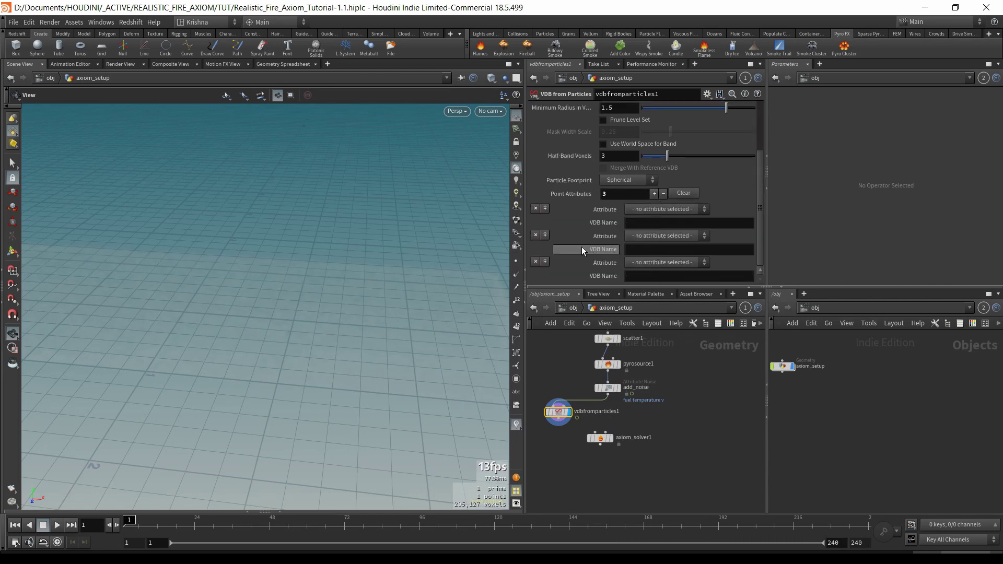
Assign fuel, temperature and v, in that order, to the three point attribute entries.
left_click(667, 209)
left_click(653, 236)
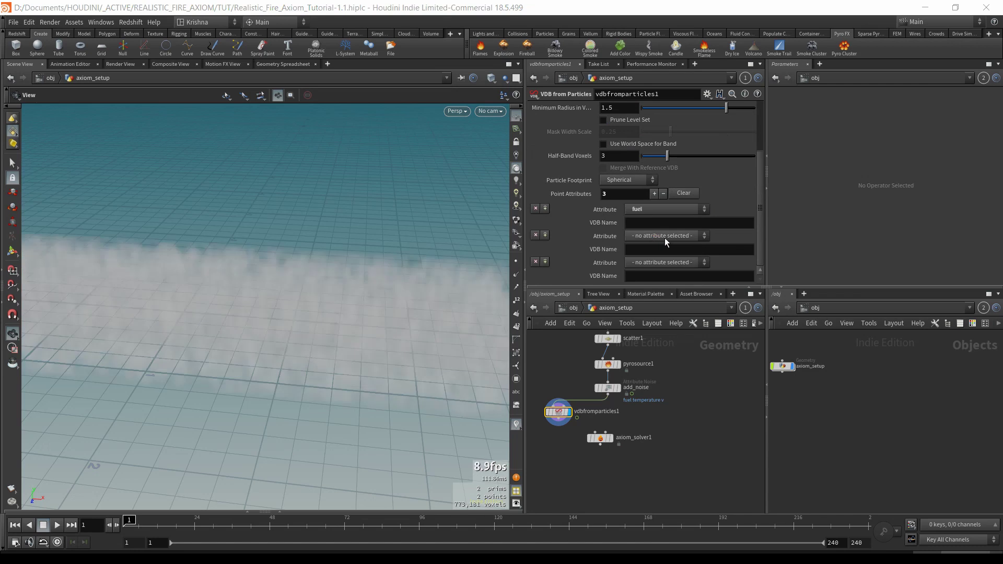
left_click(664, 237)
left_click(653, 293)
left_click(664, 261)
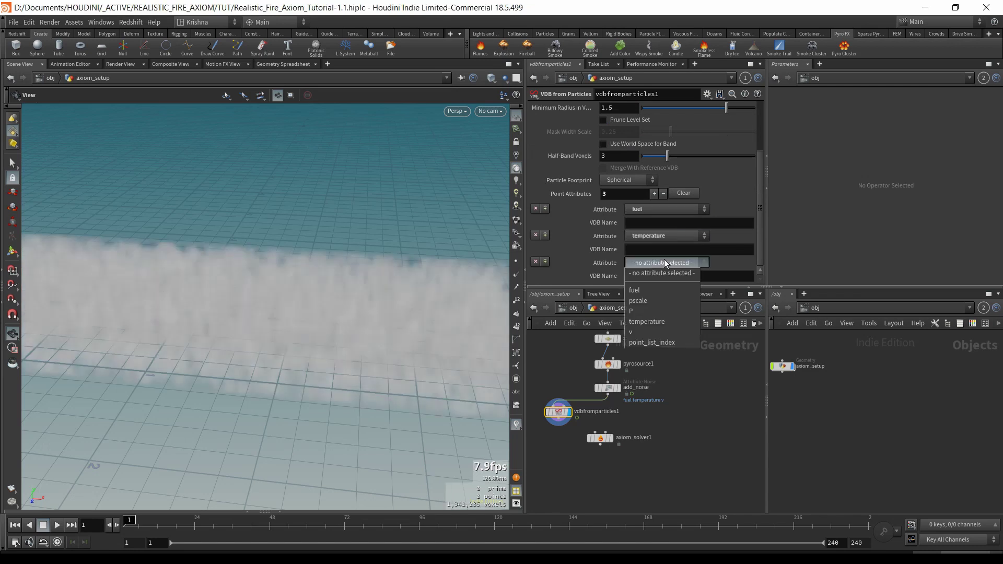
left_click(643, 331)
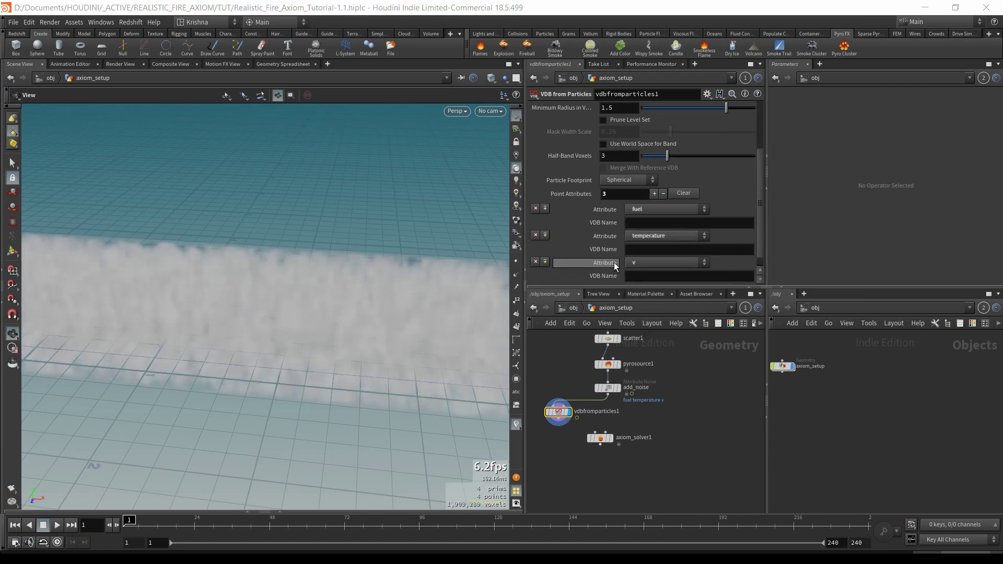
Examine the sourcing settings of axiom_solver1 for the source fields it uses.
left_click(653, 223)
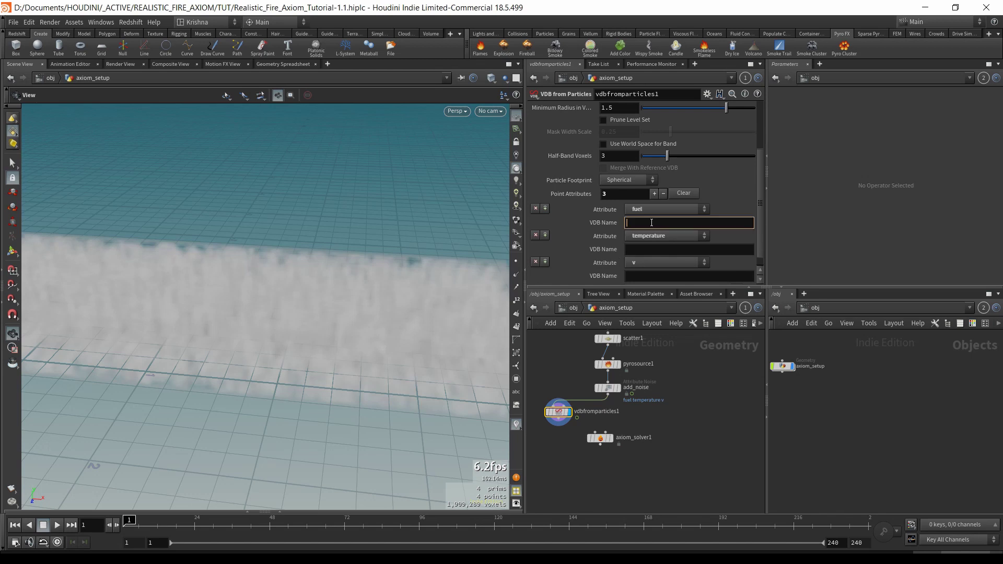
left_click(574, 447)
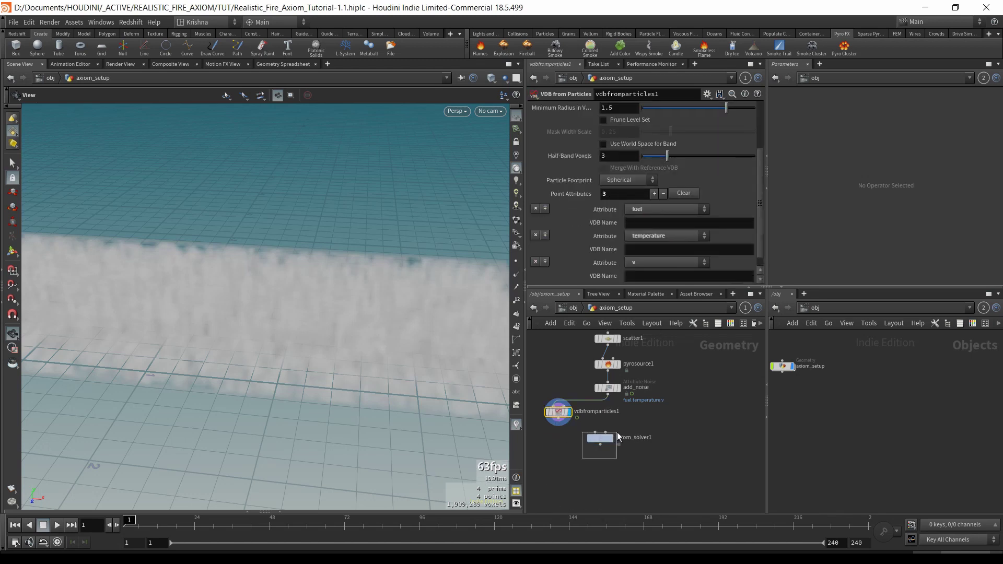
left_click(617, 435)
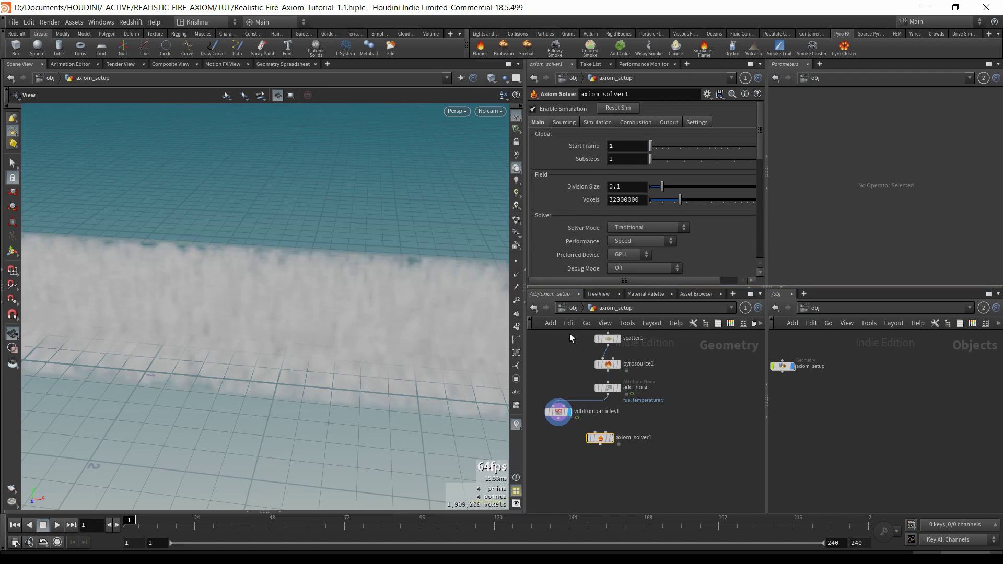
scroll(588, 260, "down", 2)
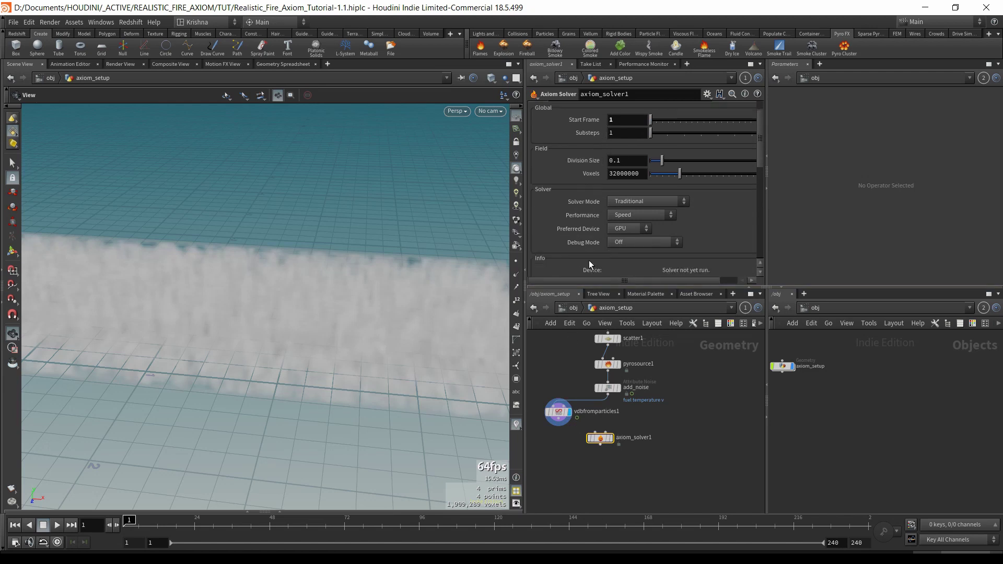
scroll(588, 260, "up", 3)
left_click(566, 124)
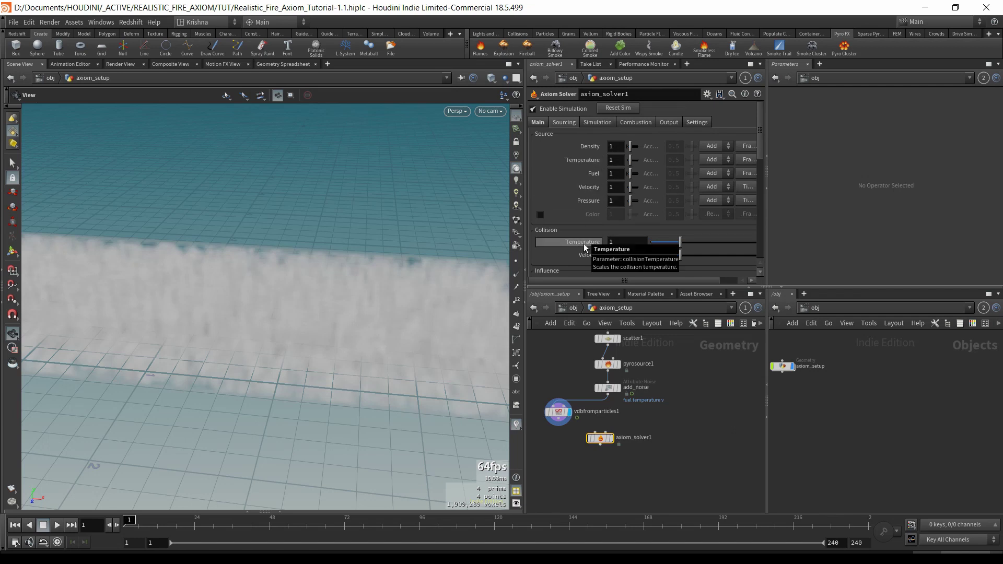
scroll(587, 231, "down", 2)
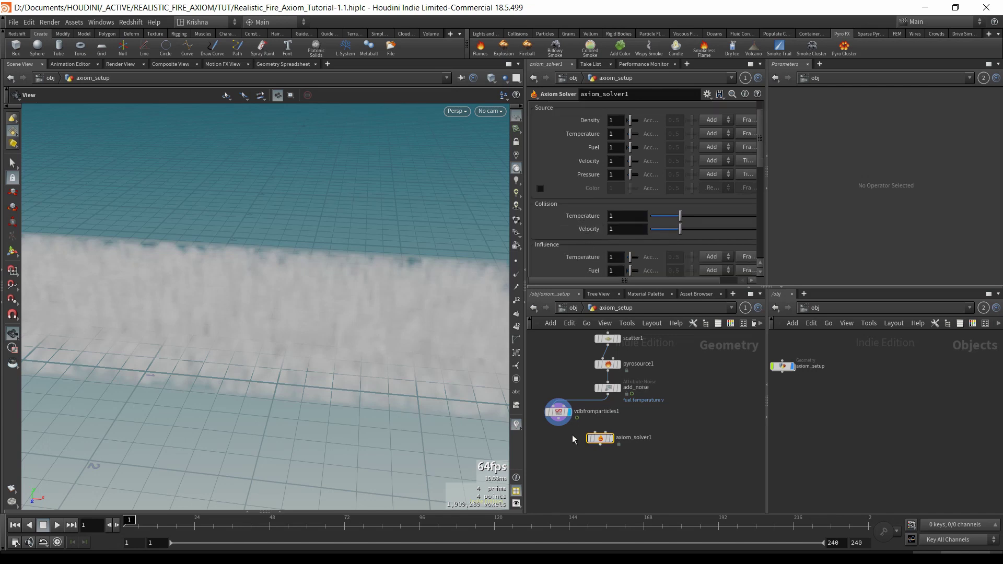
Examine the node info of axiom_solver1.
left_click(561, 414)
left_click(632, 222)
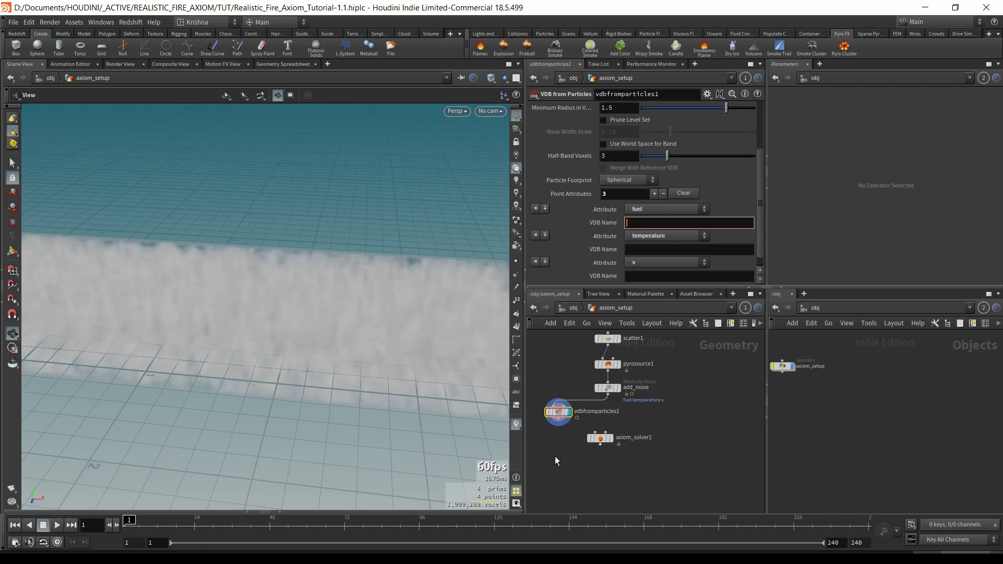
left_click(596, 438)
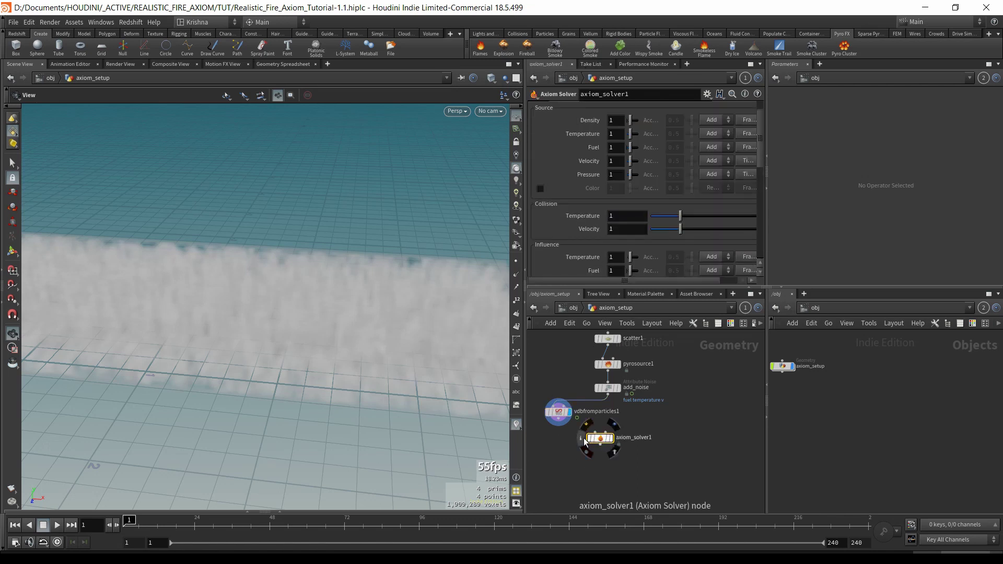
left_click(583, 439)
left_click(852, 269)
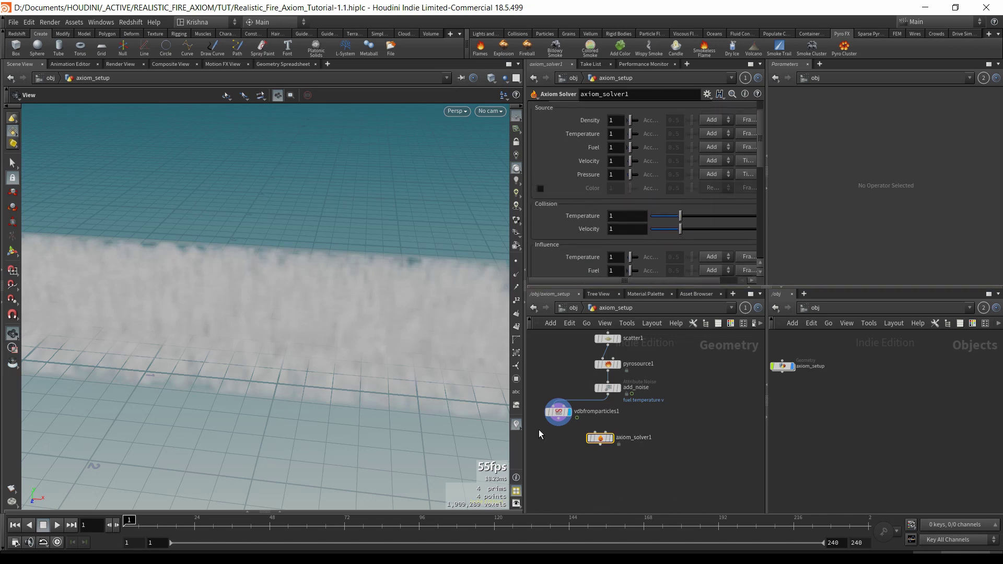
Connect the output of vdbfromparticles1 to the Source VDBs input of axiom_solver1.
mouse_move(600, 433)
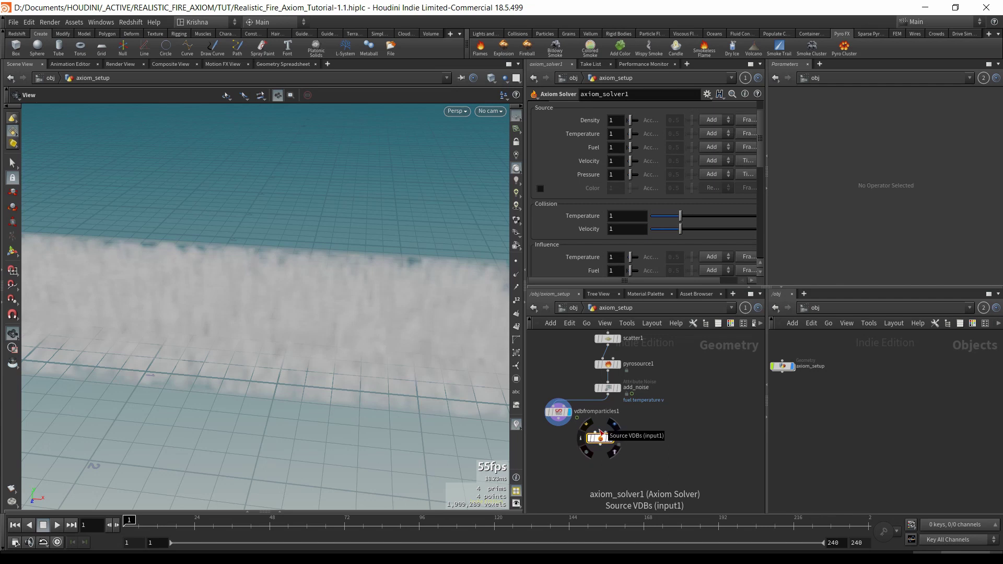
left_click(600, 432)
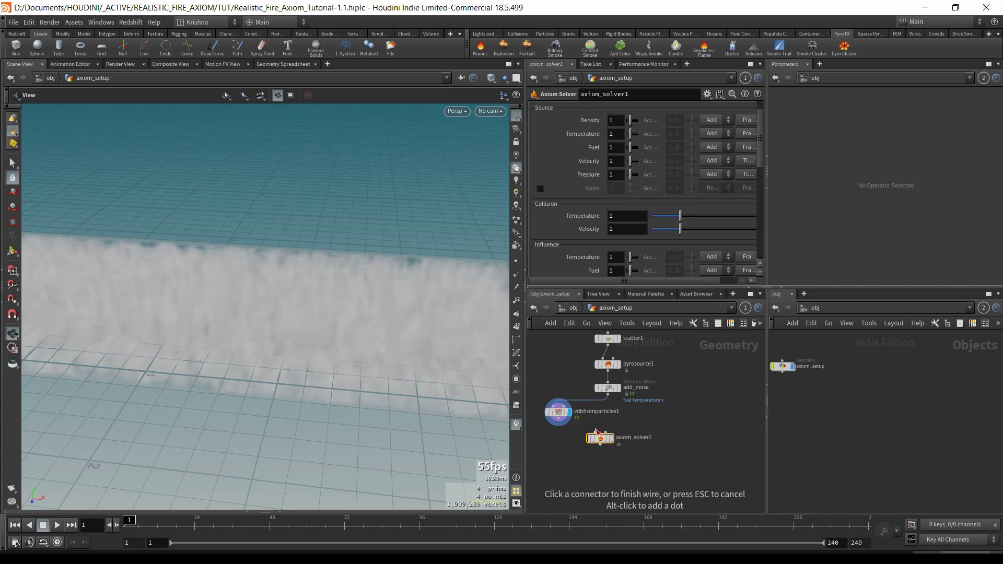
left_click(553, 424)
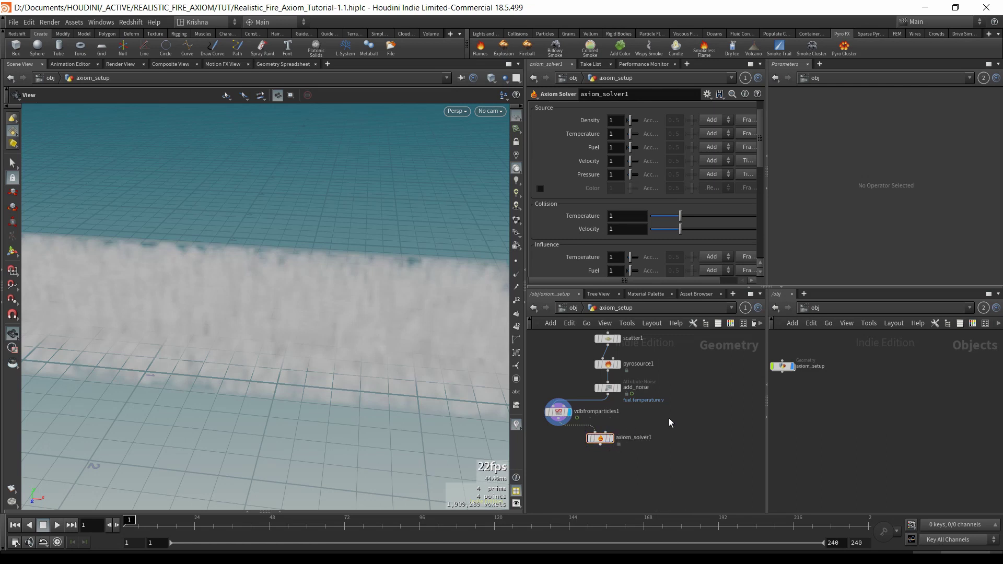
key("Tab")
type("axiom")
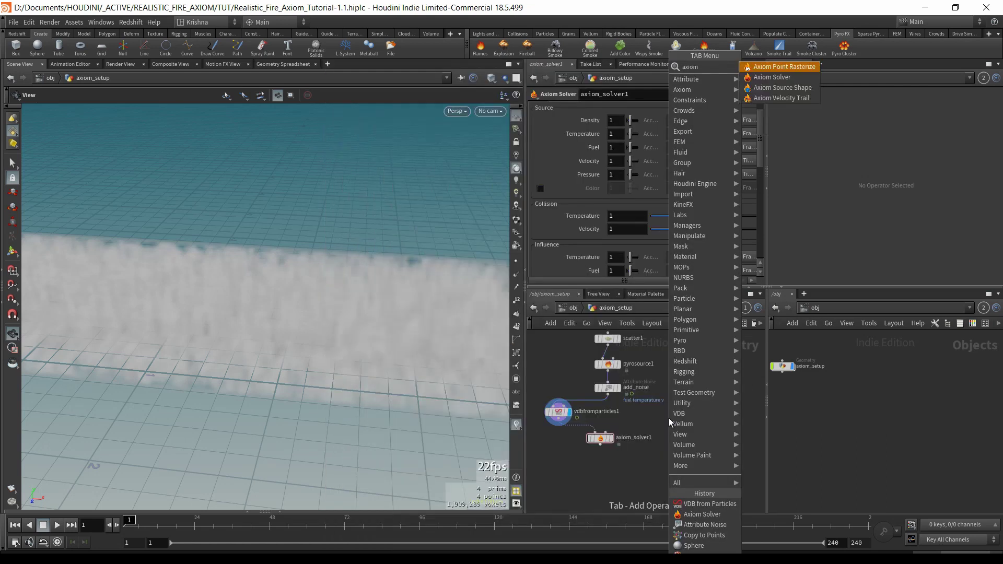
key("Down")
key("Down")
key("Return")
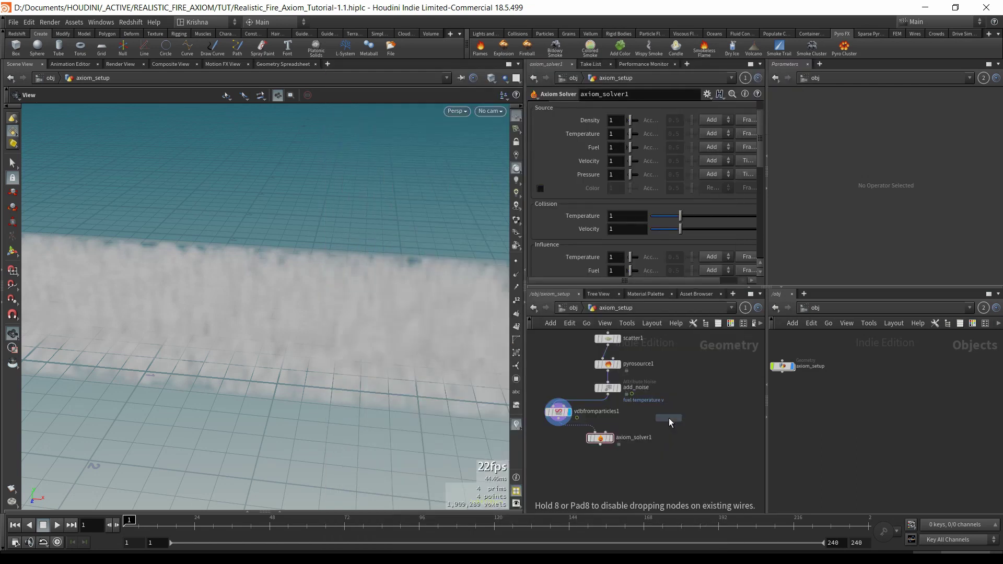
left_click(668, 418)
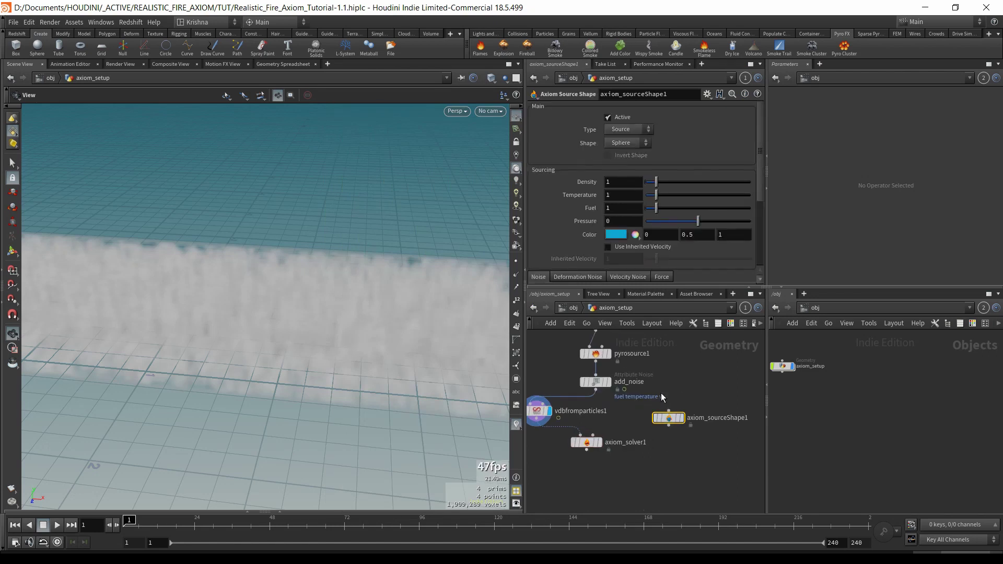
key("Delete")
Name the output VDBs of vdbfromparticles1 fuel, temperature and vel for the fuel, temperature and v attributes.
scroll(644, 453, "down", 2)
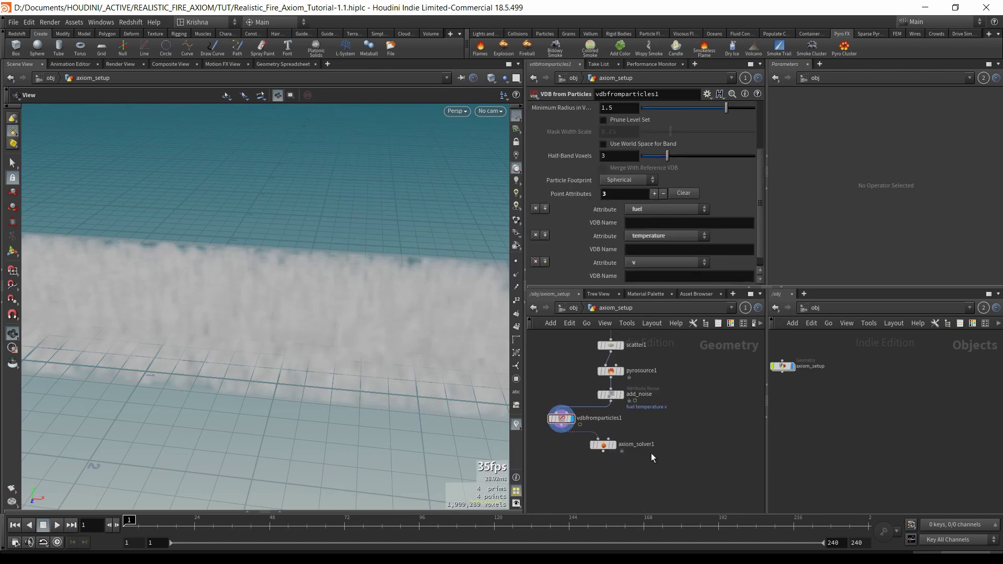
left_click(562, 419)
left_click(654, 223)
type("fuel")
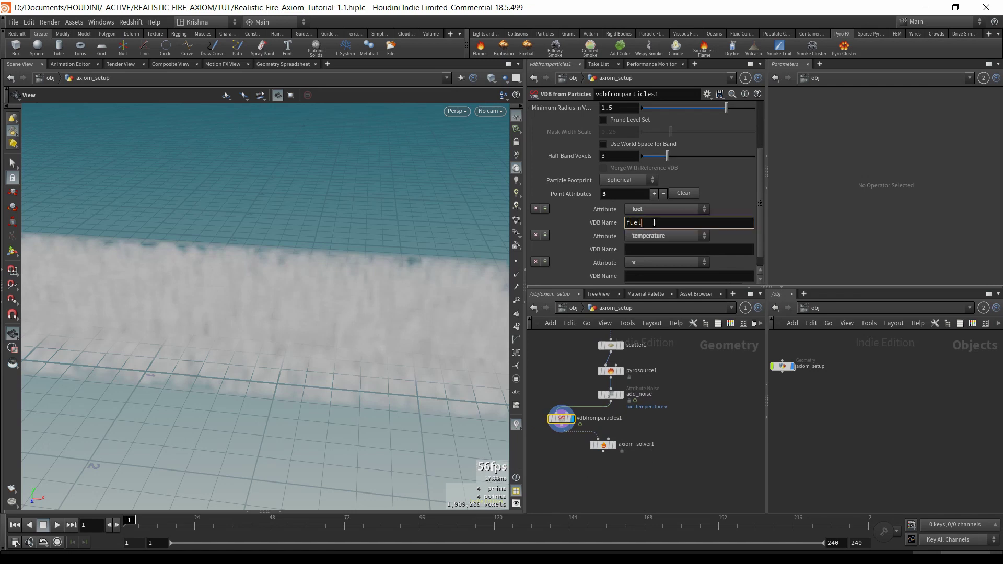
key("Tab")
type("temperature")
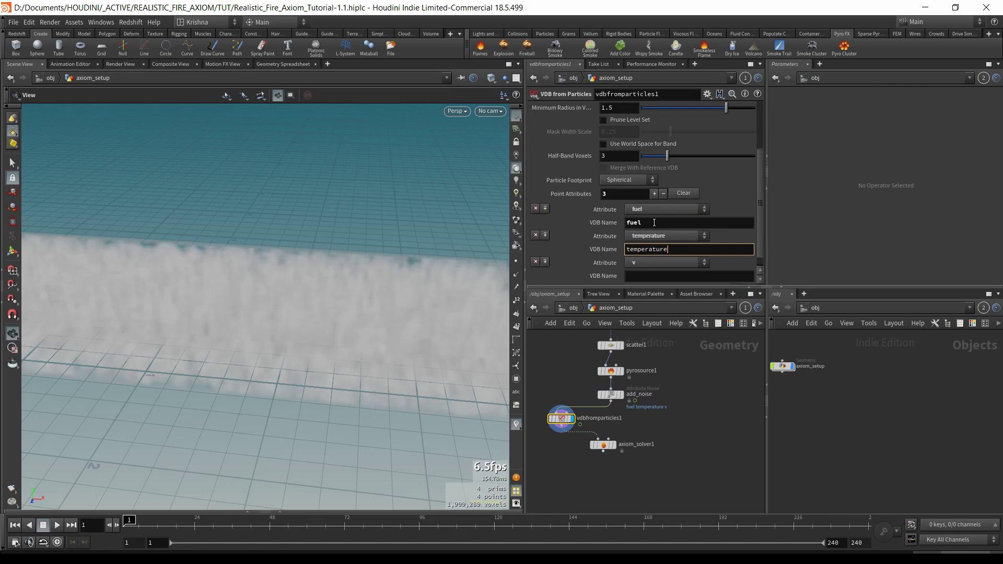
key("Tab")
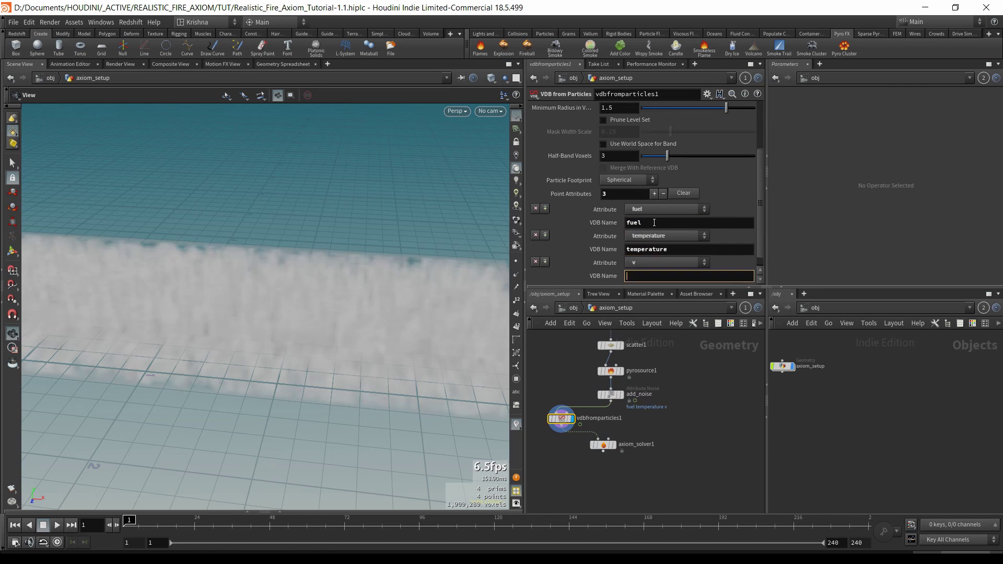
type("vel")
key("Return")
Set the vector type of the v attribute's VDB to Displacement/Velocity/Acceleration.
scroll(658, 245, "down", 1)
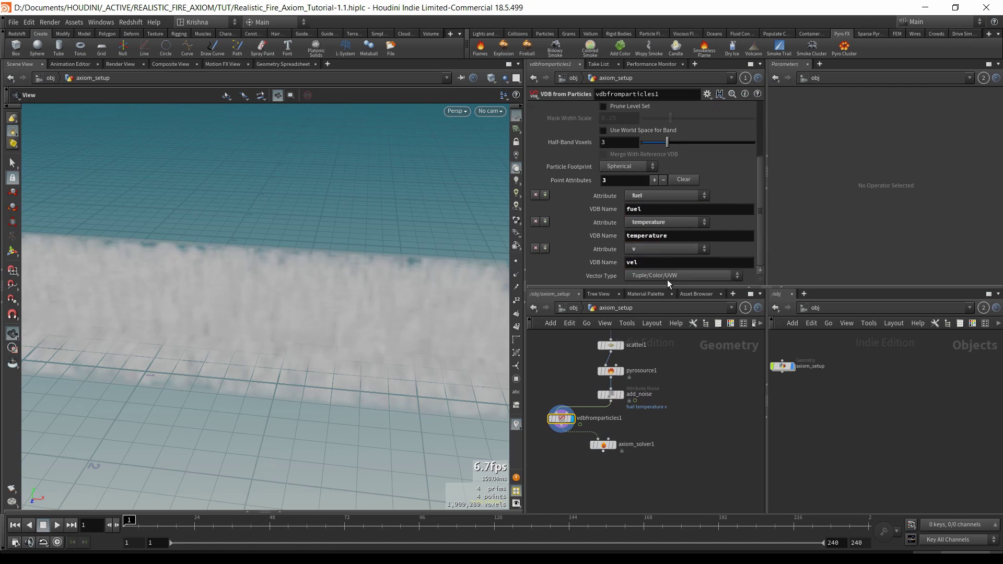
left_click(667, 277)
left_click(664, 318)
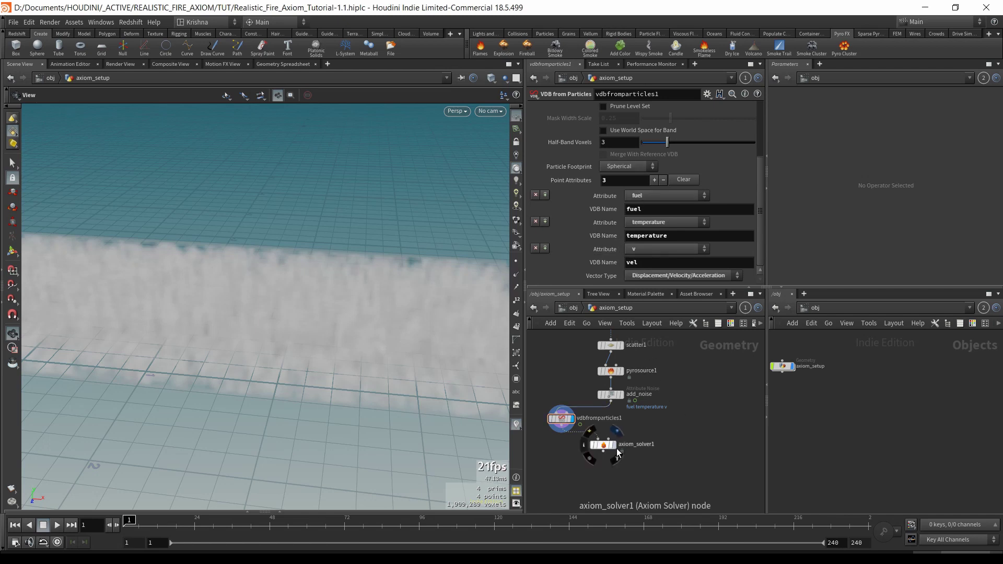
Create a camera from a pulled-back view that frames the whole source volume near the centre.
scroll(300, 222, "down", 5)
left_click_drag(299, 242, 305, 316)
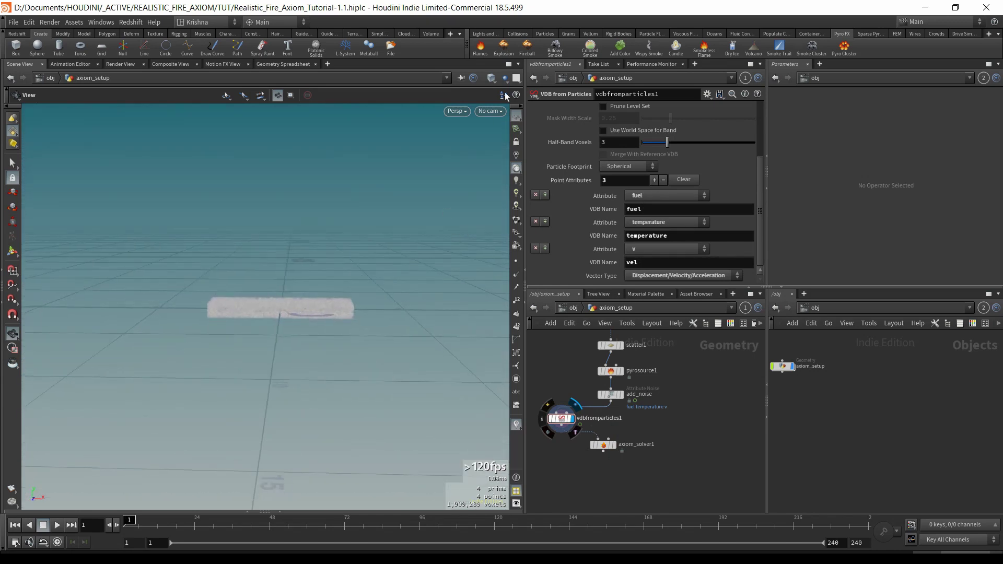
left_click(484, 34)
left_click(480, 47, "ctrl")
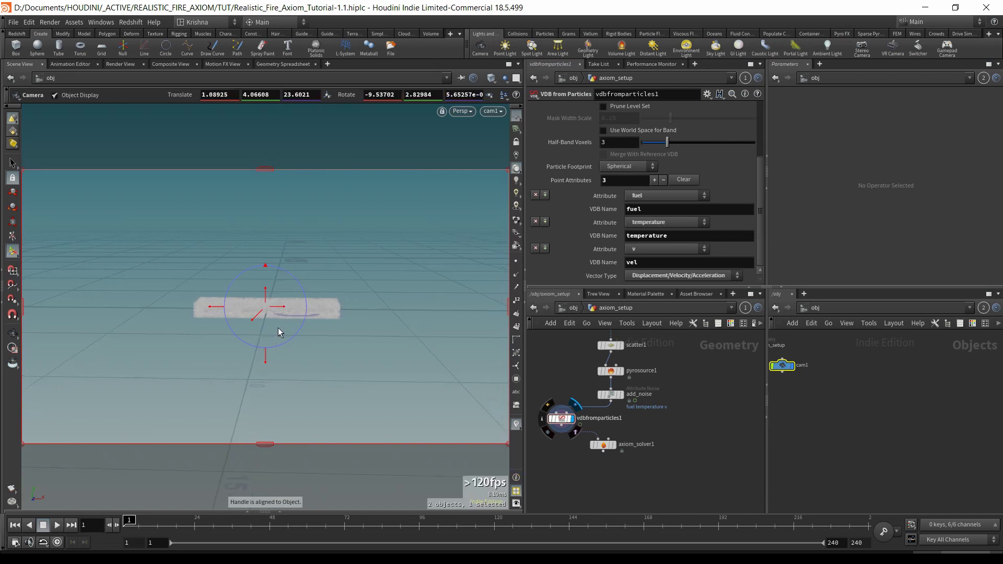
Move cam1 back to about 0.25, 6.4, 32.4 so the source sits lower in frame with empty space above it.
key("Escape")
left_click_drag(306, 375, 287, 397)
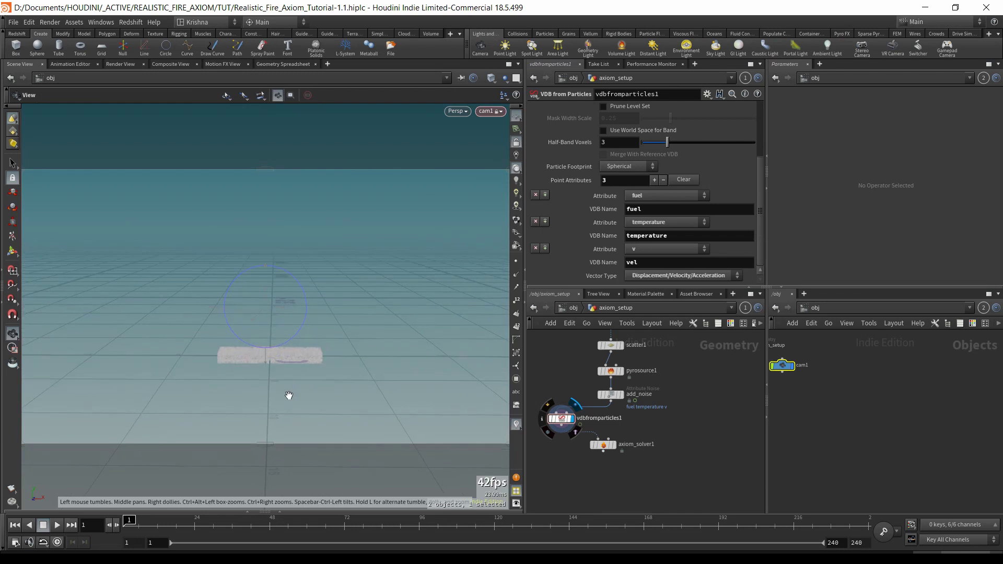
key("Return")
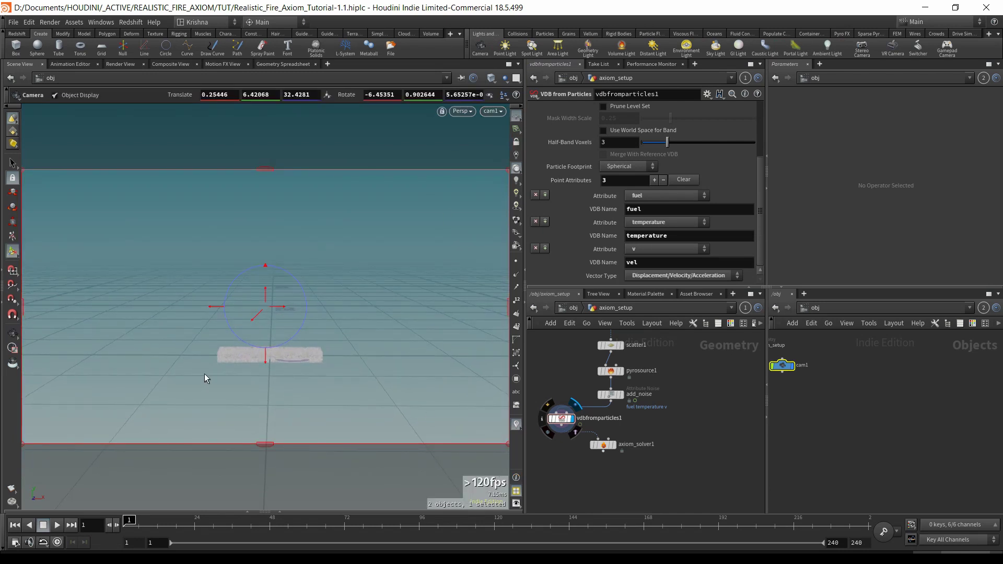
key("Escape")
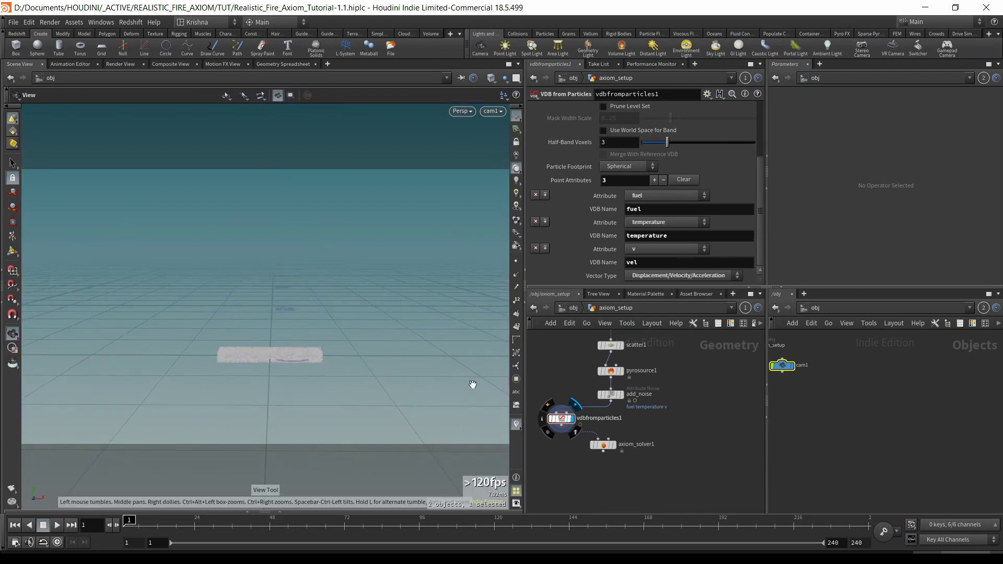
Display the axiom_solver1 node and set its preferred device to Manual.
left_click(603, 448)
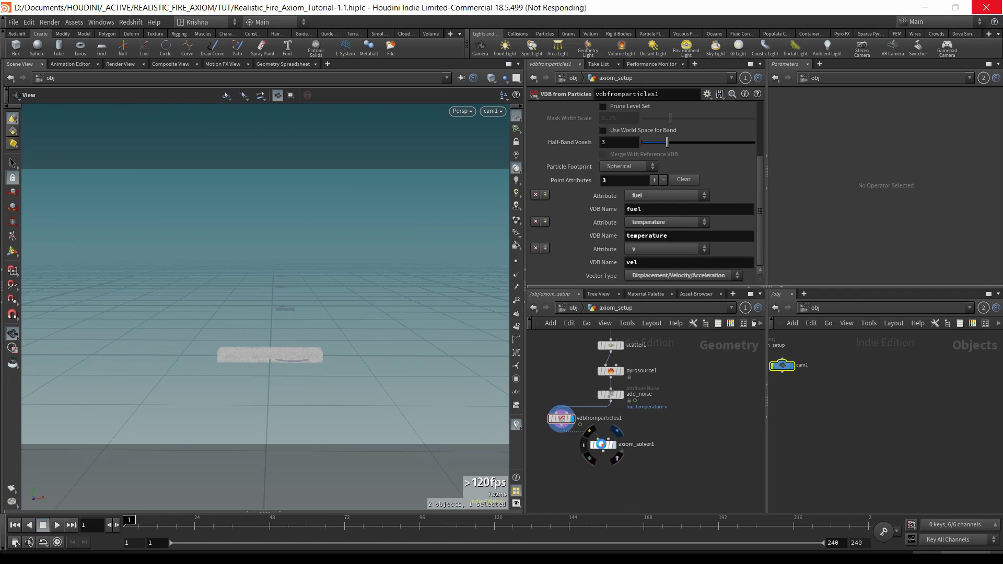
scroll(581, 212, "up", 1)
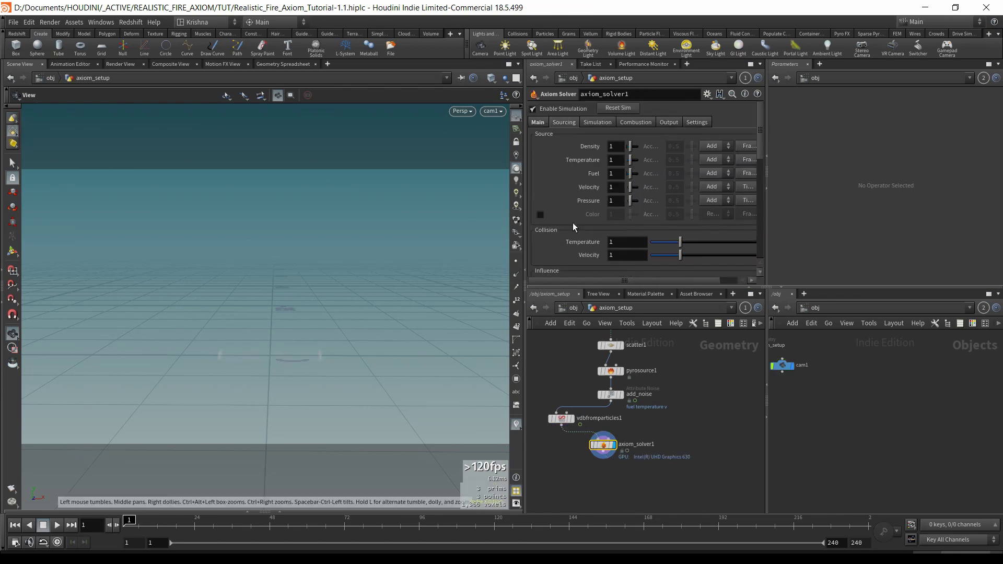
scroll(551, 165, "down", 8)
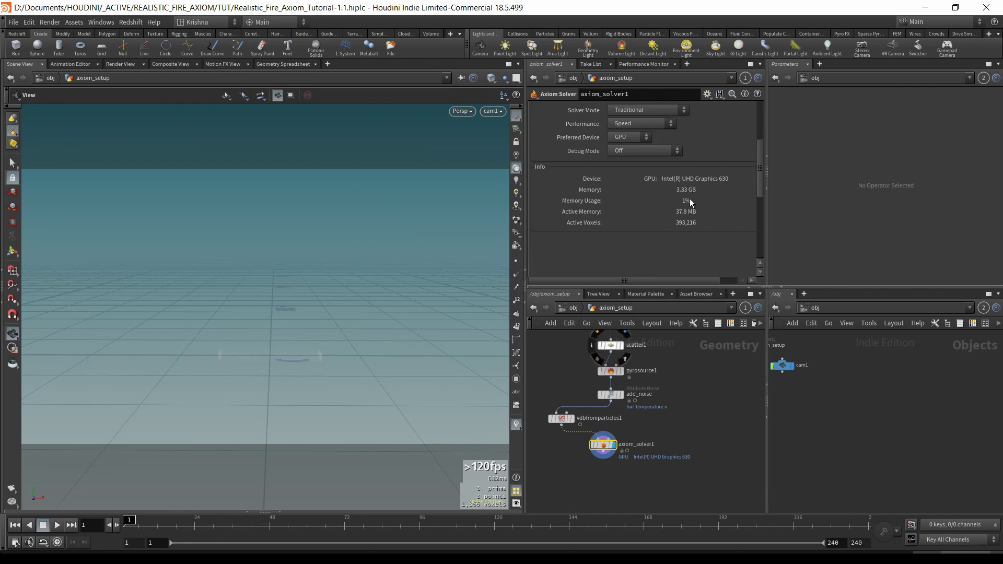
scroll(680, 209, "up", 1)
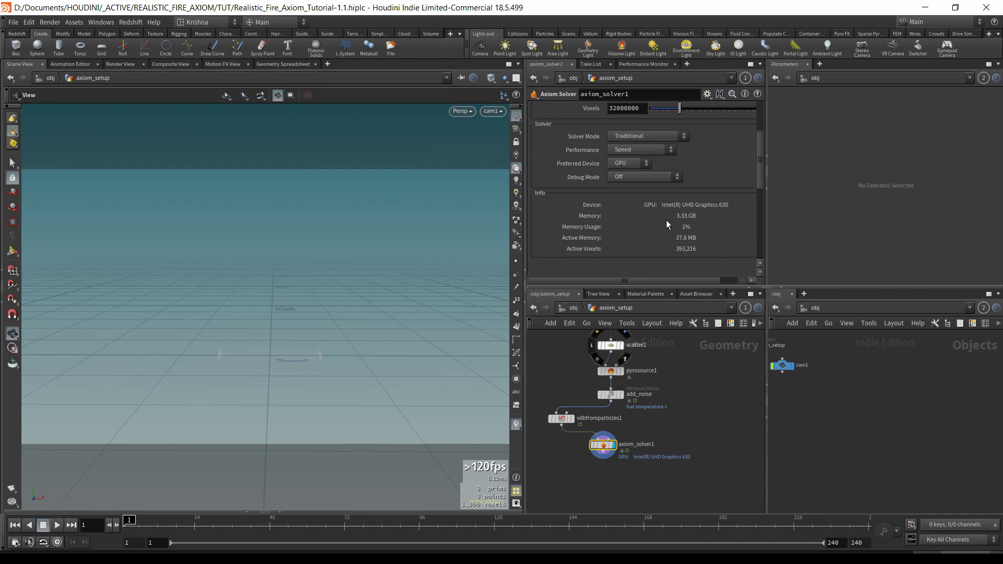
left_click(637, 165)
left_click(627, 197)
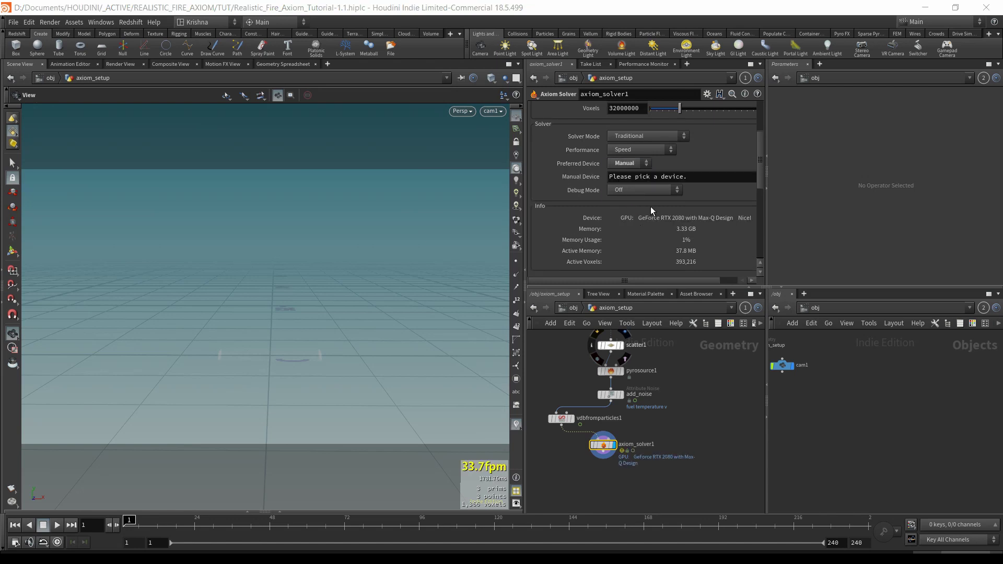
Choose GeForce RTX 2080 with Max-Q Design (3.1) as the solver's manual device.
left_click_drag(664, 280, 686, 281)
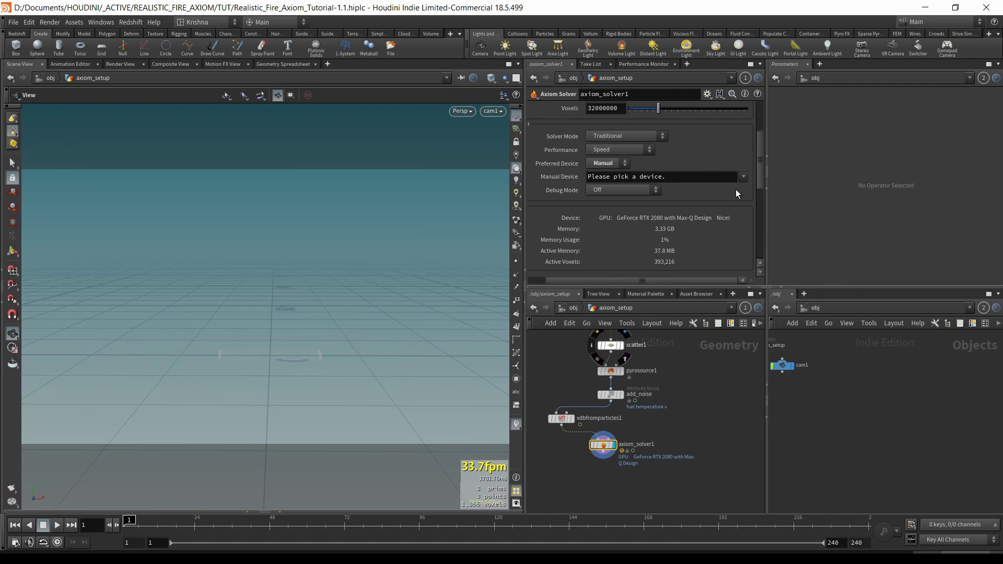
left_click(741, 178)
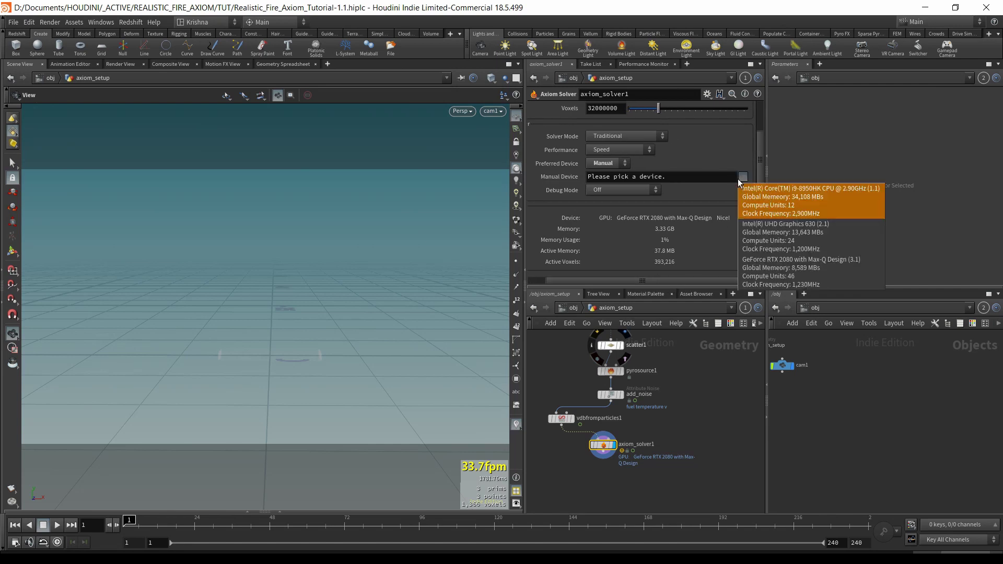
left_click(761, 275)
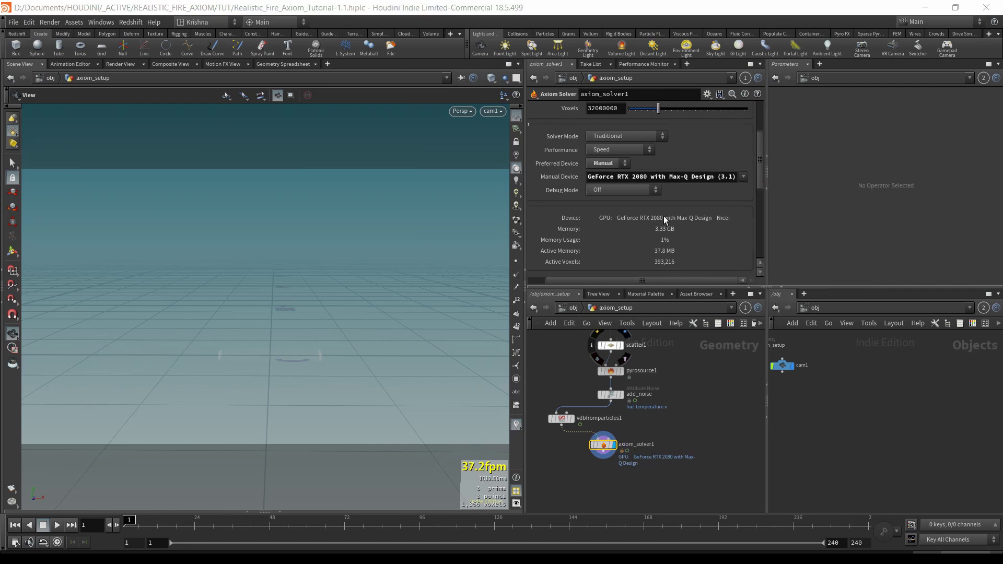
left_click_drag(625, 277, 607, 280)
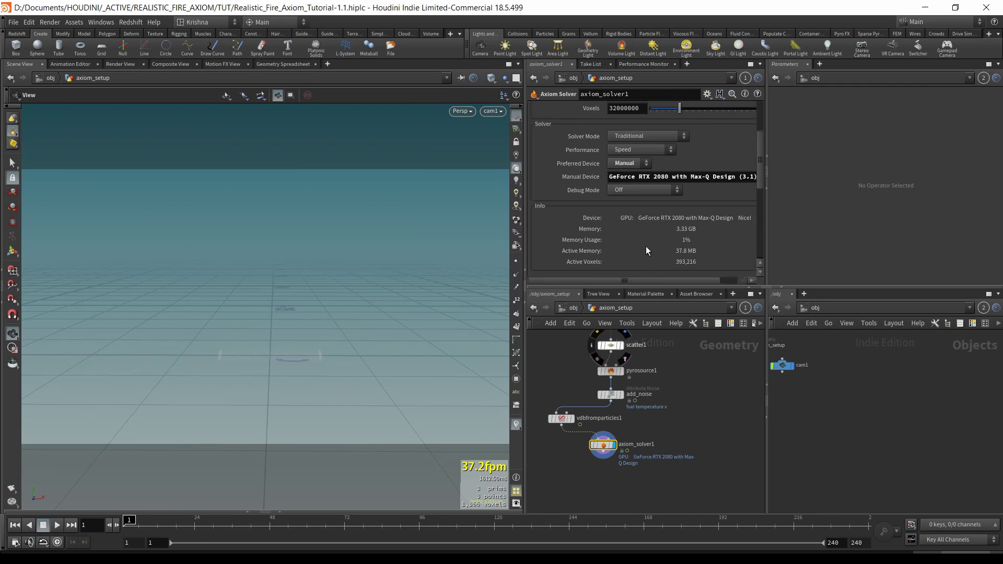
Play the simulation from frame 1 to about frame 42 and stop it to preview the solver's output.
left_click_drag(603, 445, 611, 446)
left_click(56, 525)
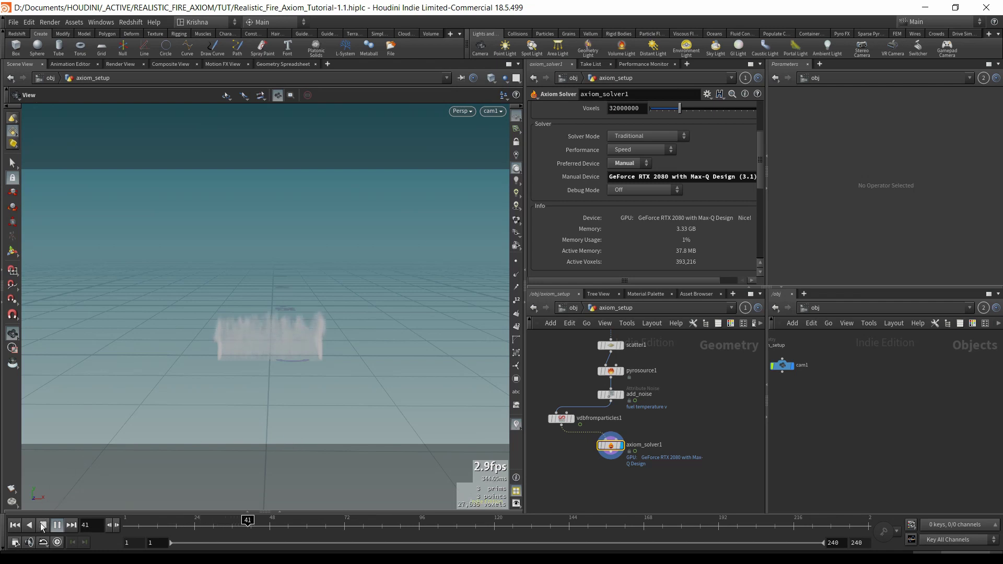
left_click(57, 525)
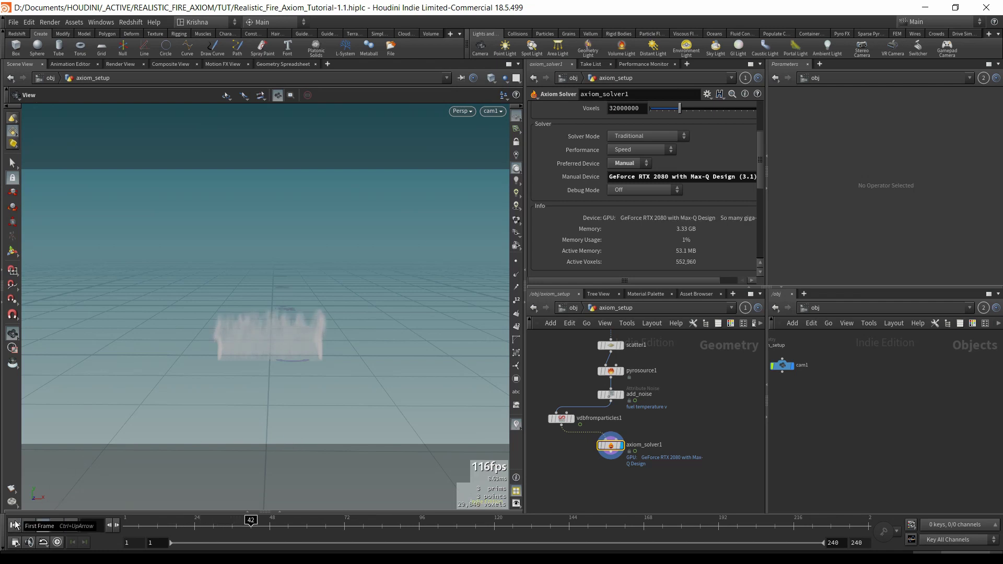
Set the viewport background color scheme to Dark and close the display options.
key("d")
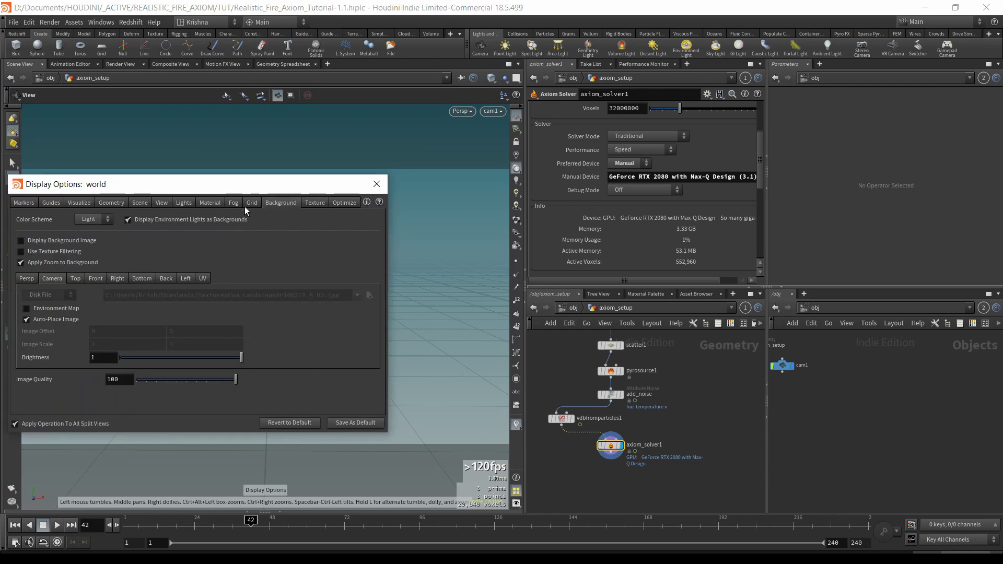
left_click(99, 218)
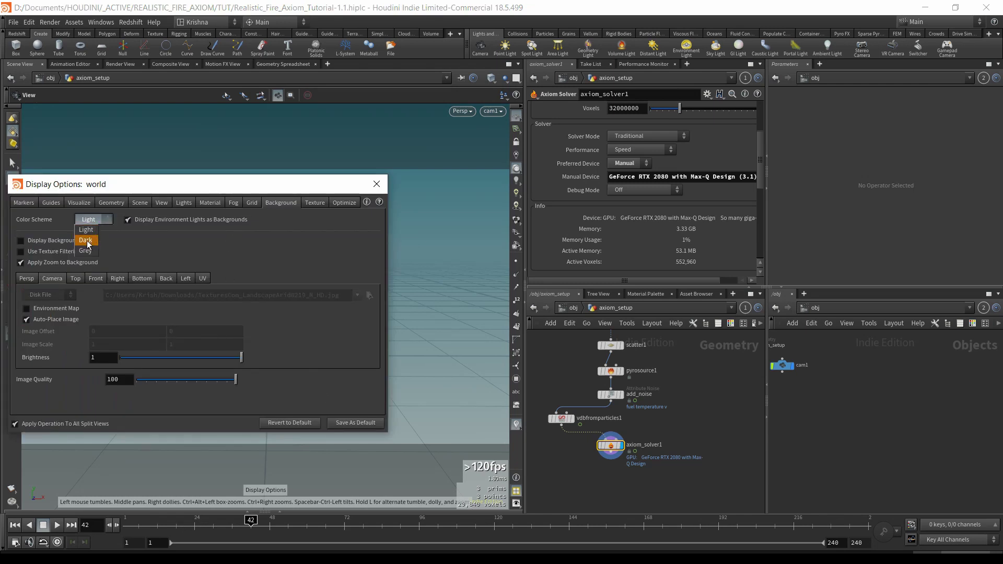
left_click(86, 240)
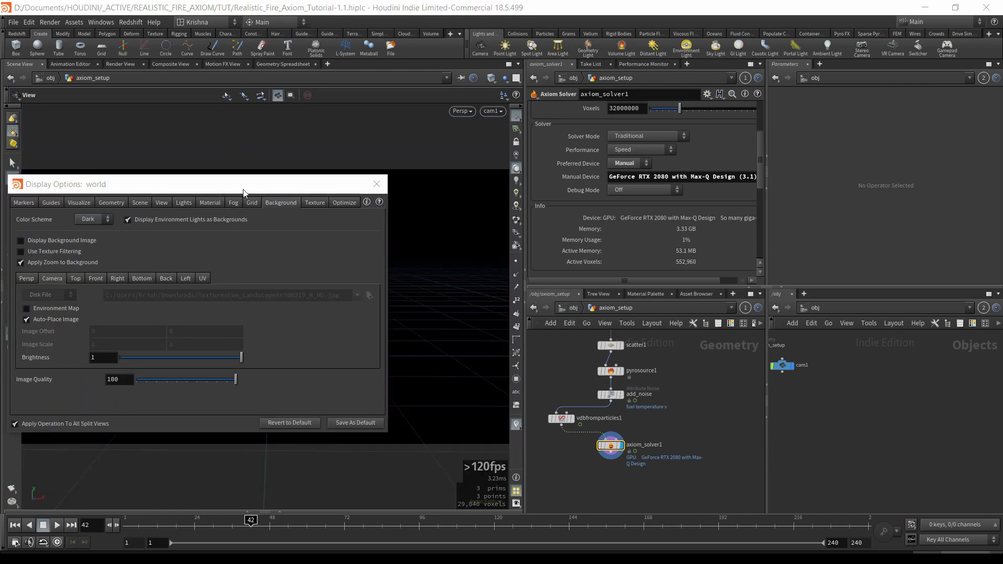
left_click(376, 184)
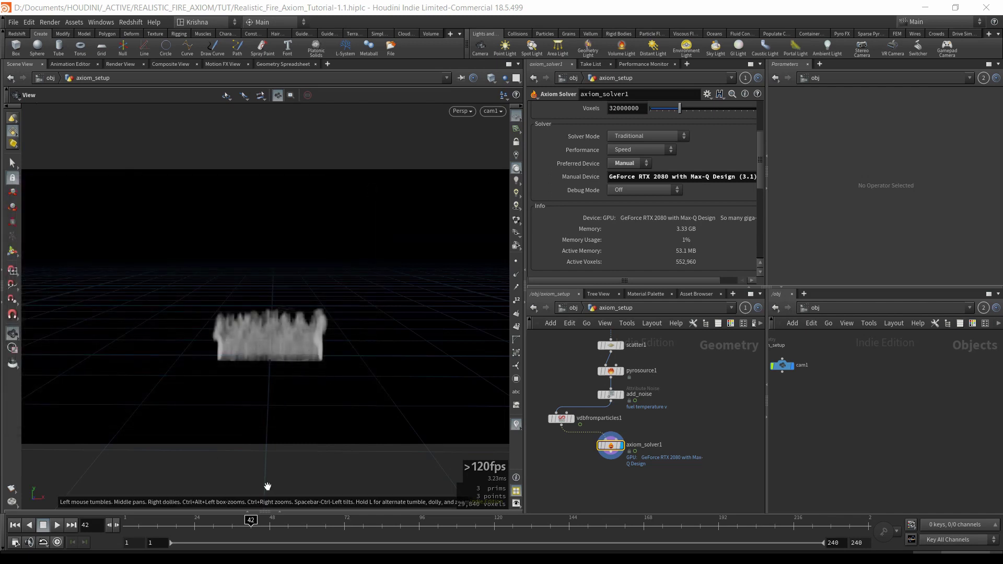
Return the timeline to frame 1 and set axiom_solver1's Division Size to 0.05.
left_click(15, 525)
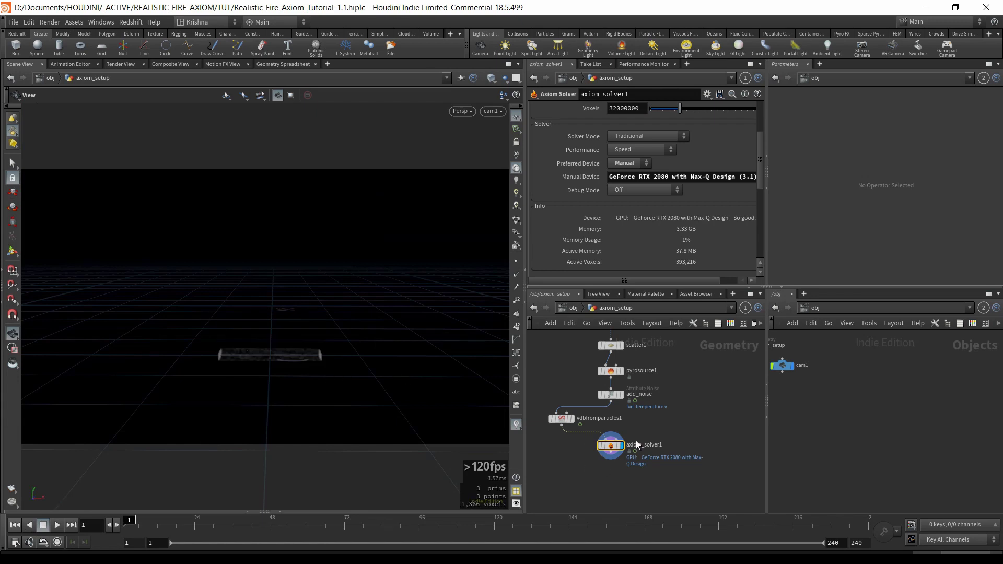
scroll(604, 231, "up", 3)
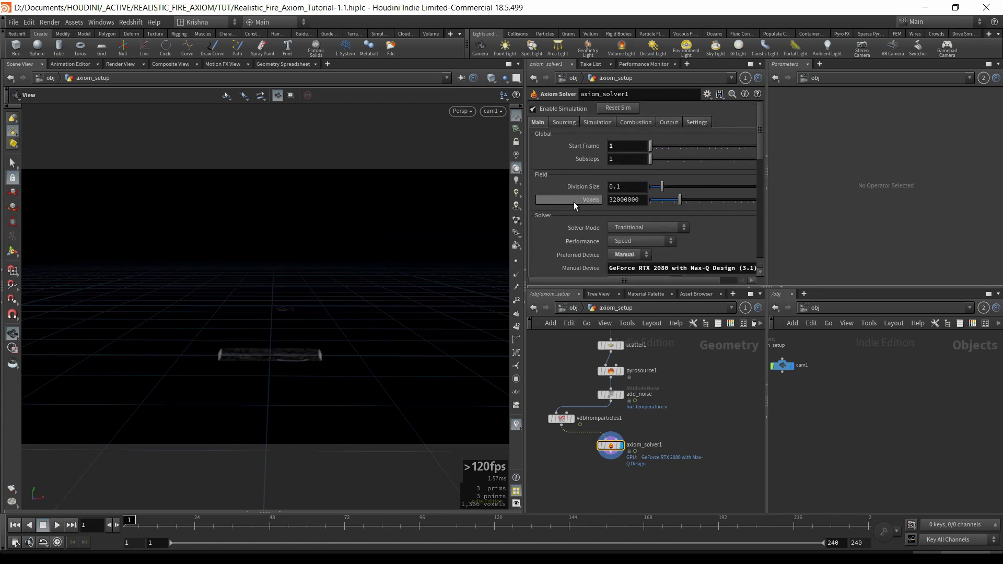
mouse_move(575, 202)
left_click(618, 187)
key("BackSpace")
type("05")
key("Return")
Set the Solver Mode of axiom_solver1 to Reflection.
scroll(601, 194, "down", 3)
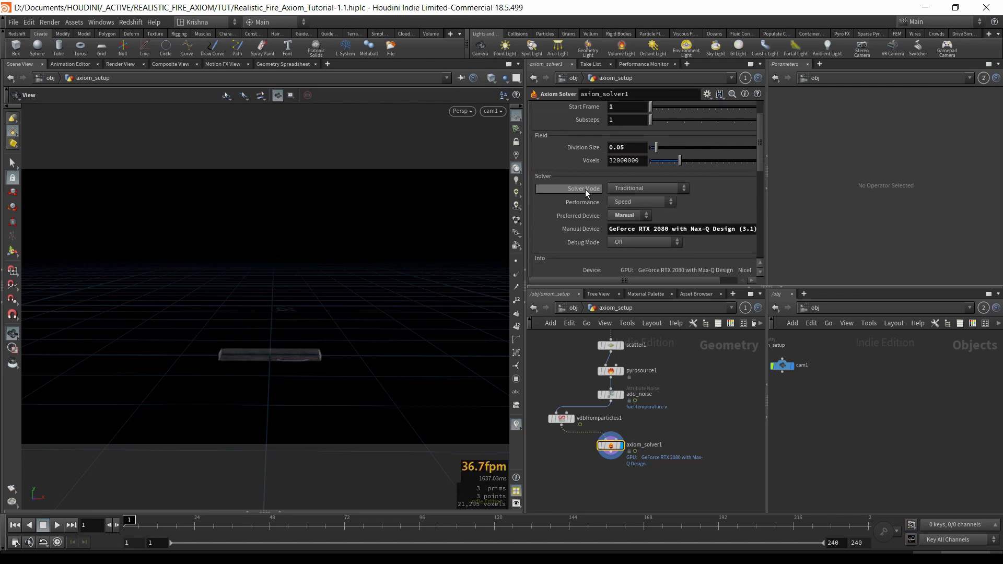
left_click(627, 189)
left_click(631, 212)
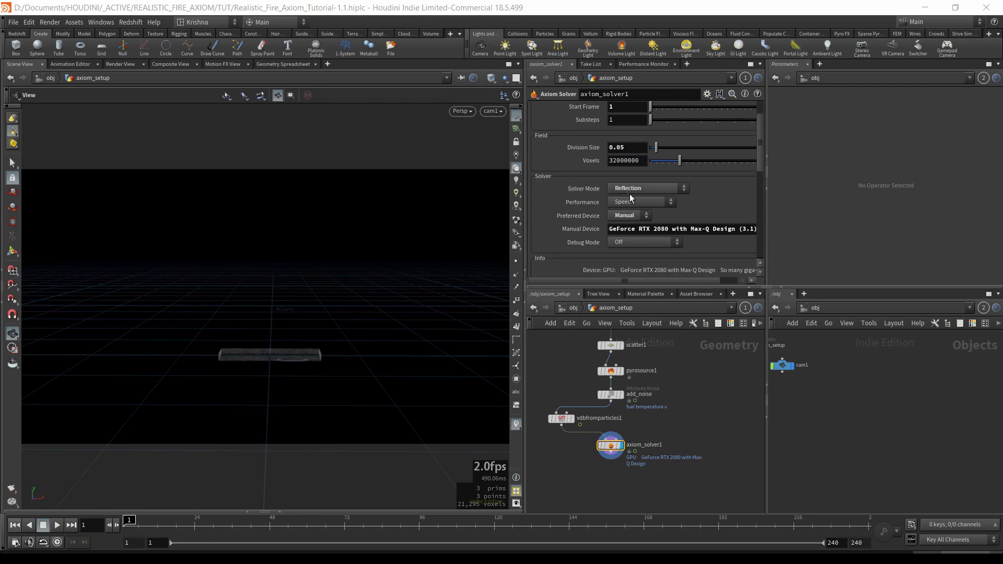
left_click(637, 189)
left_click(637, 189)
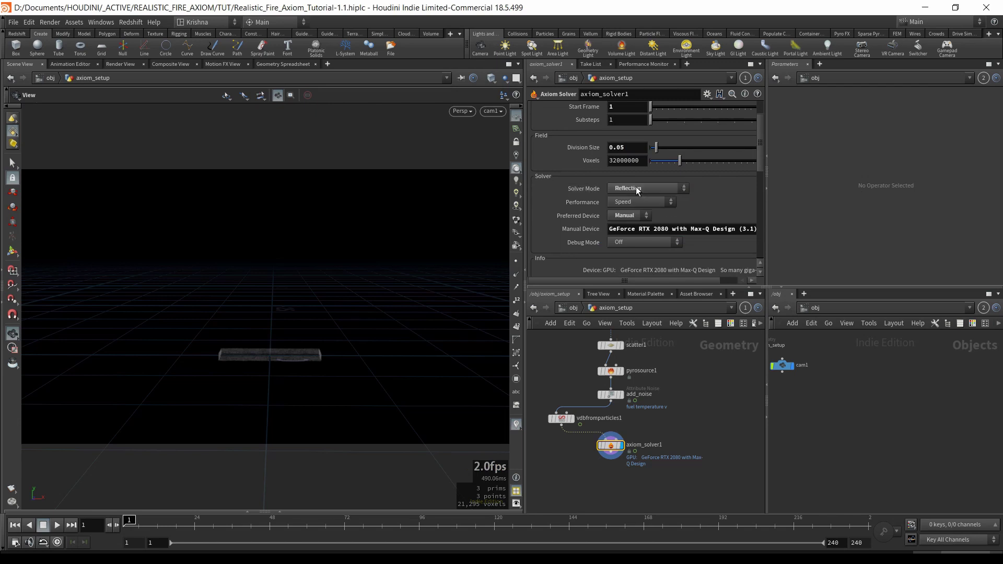
left_click(638, 189)
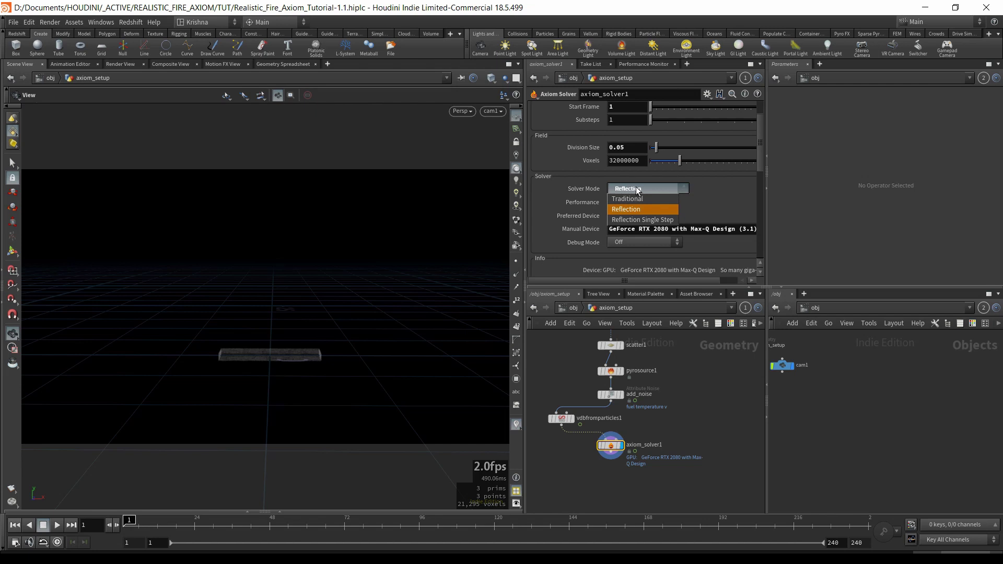
left_click(636, 189)
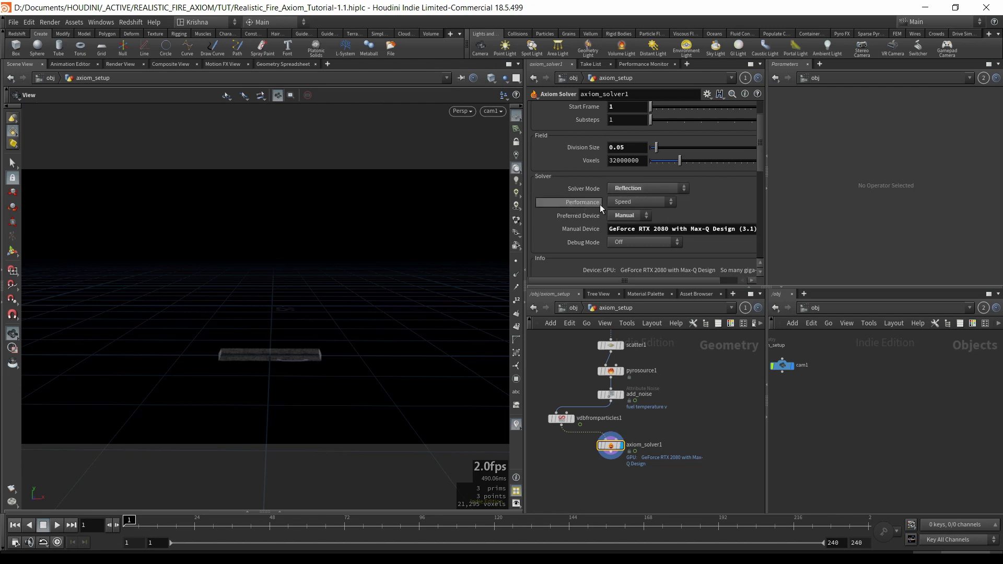
Set the solver's Performance to Memory Efficient and check its device and memory info.
left_click(626, 204)
left_click(627, 213)
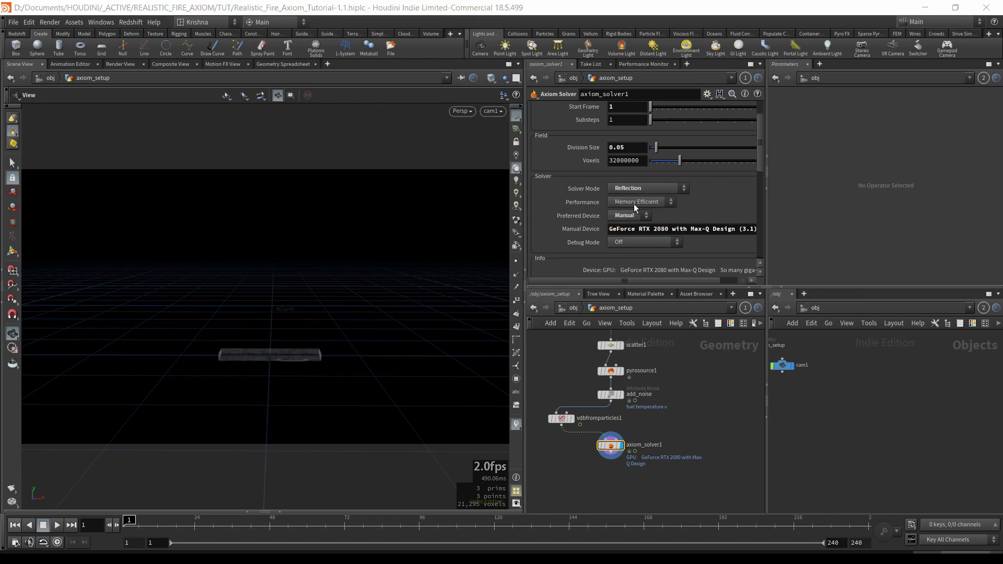
scroll(630, 201, "up", 3)
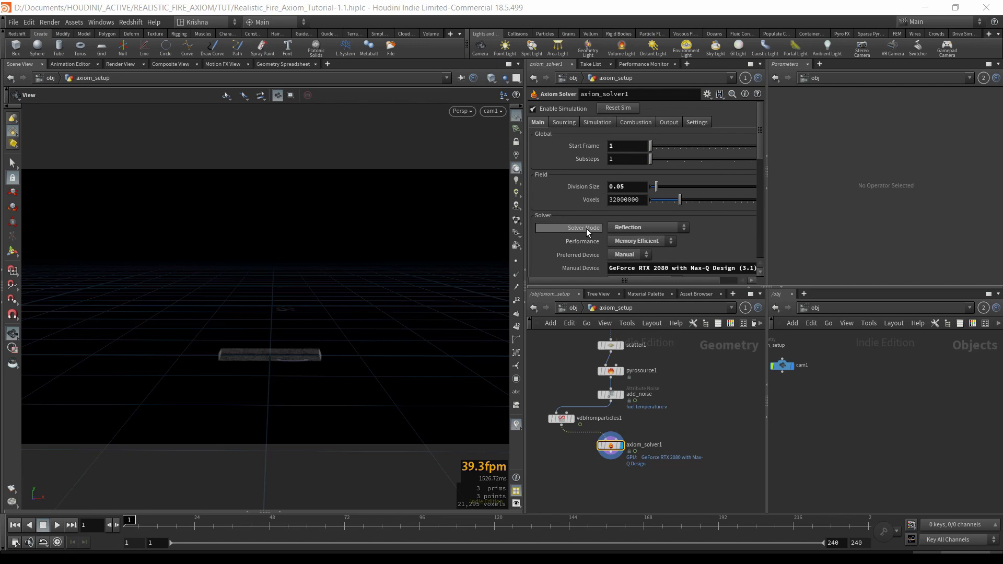
scroll(604, 226, "down", 1)
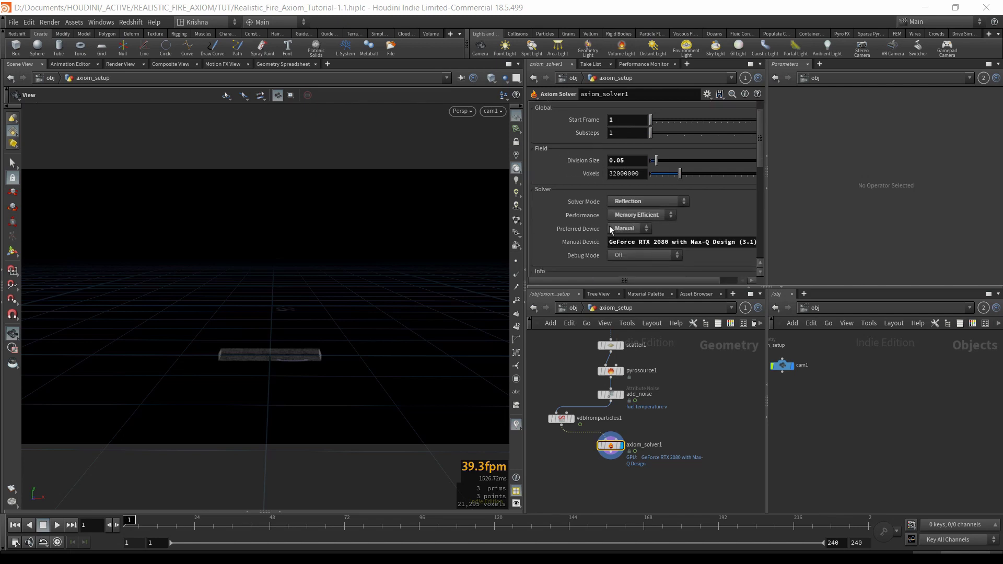
left_click(635, 216)
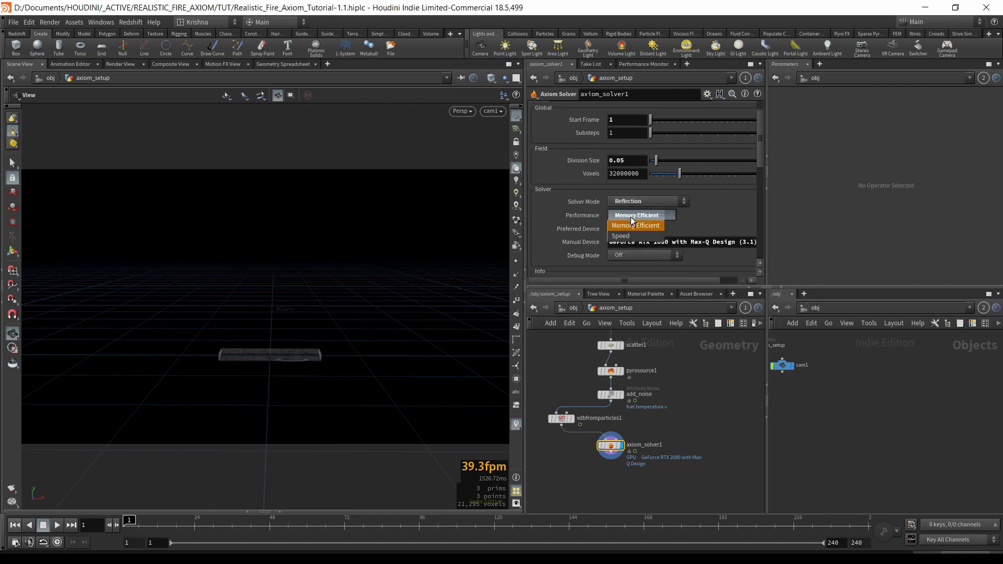
left_click(700, 220)
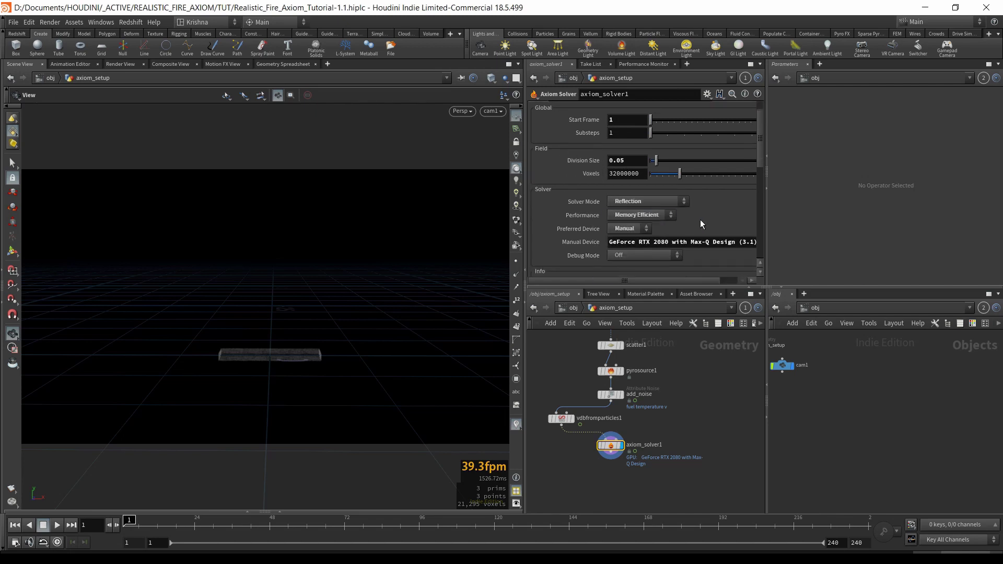
left_click(667, 219)
left_click(648, 227)
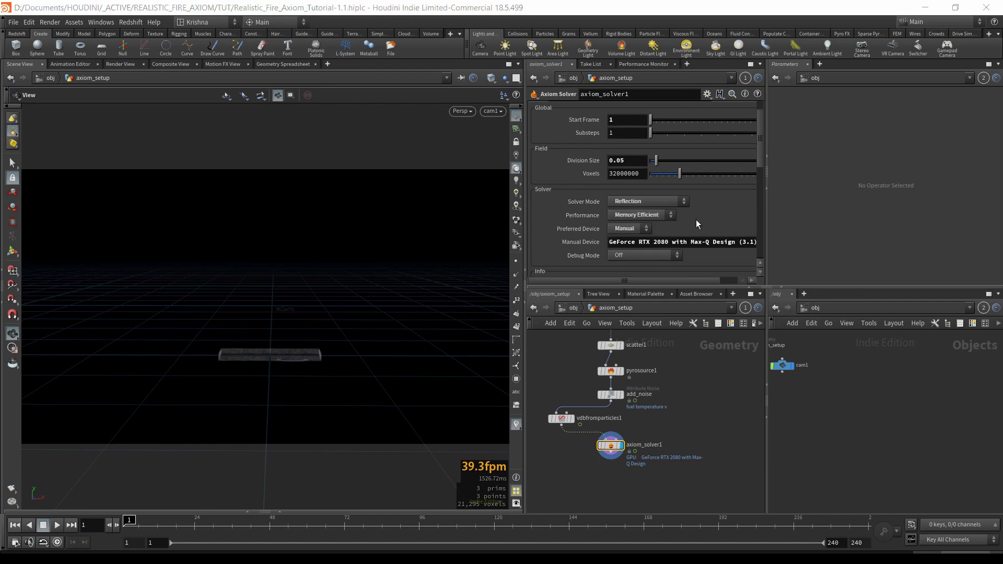
scroll(696, 224, "down", 5)
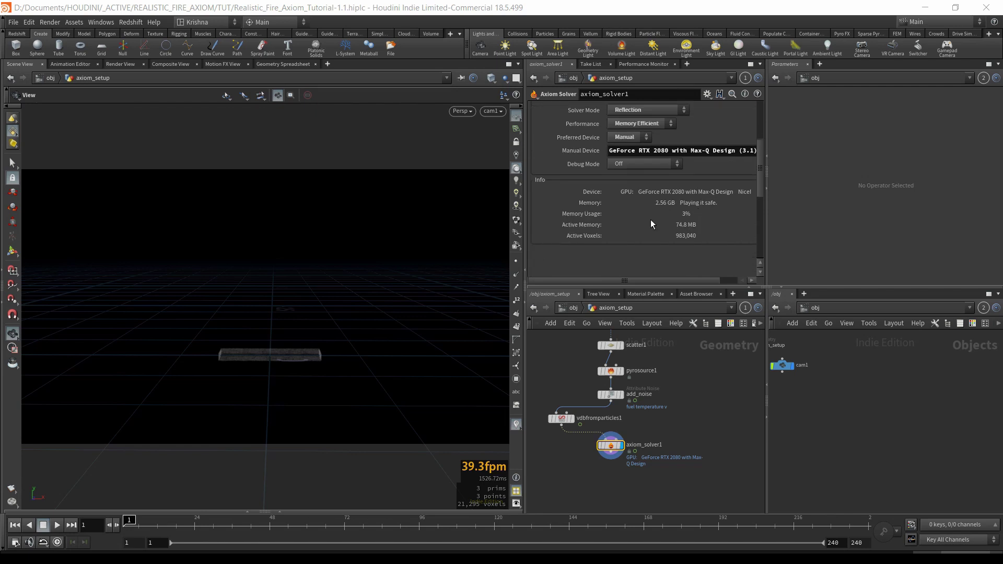
left_click_drag(627, 281, 655, 281)
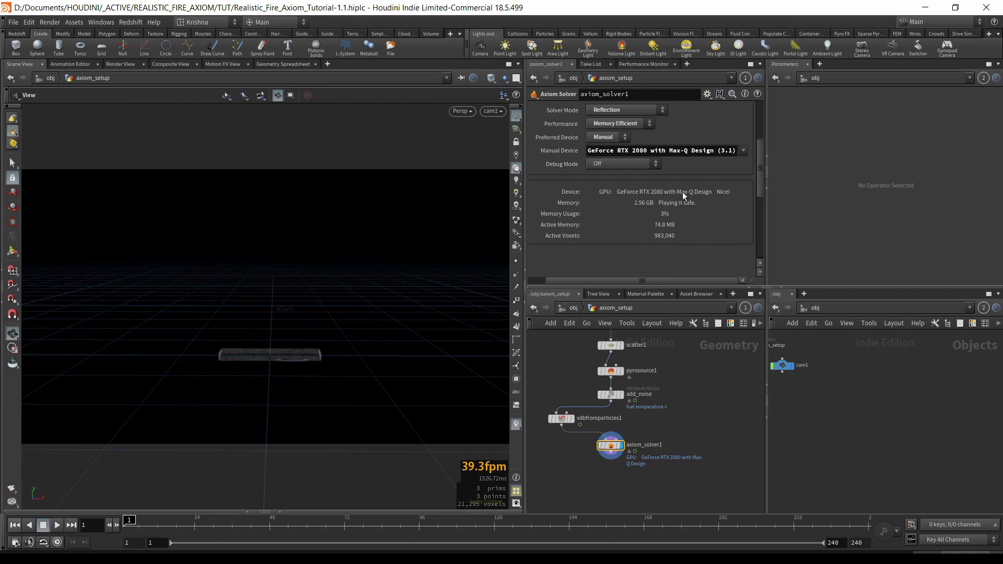
left_click_drag(666, 280, 625, 280)
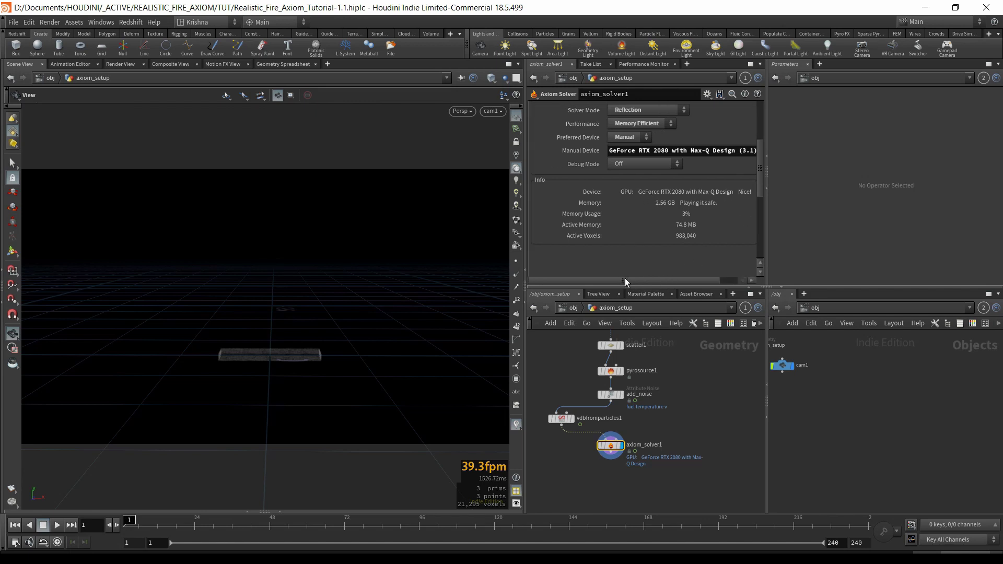
scroll(651, 238, "up", 1)
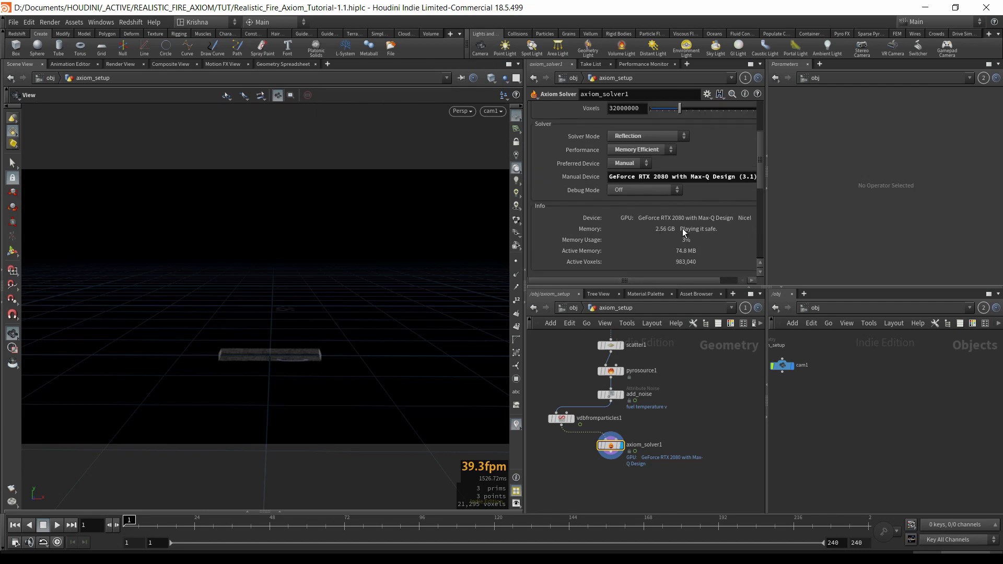
Try a Division Size of 0.02 on axiom_solver1 and check the memory usage info.
scroll(669, 209, "up", 3)
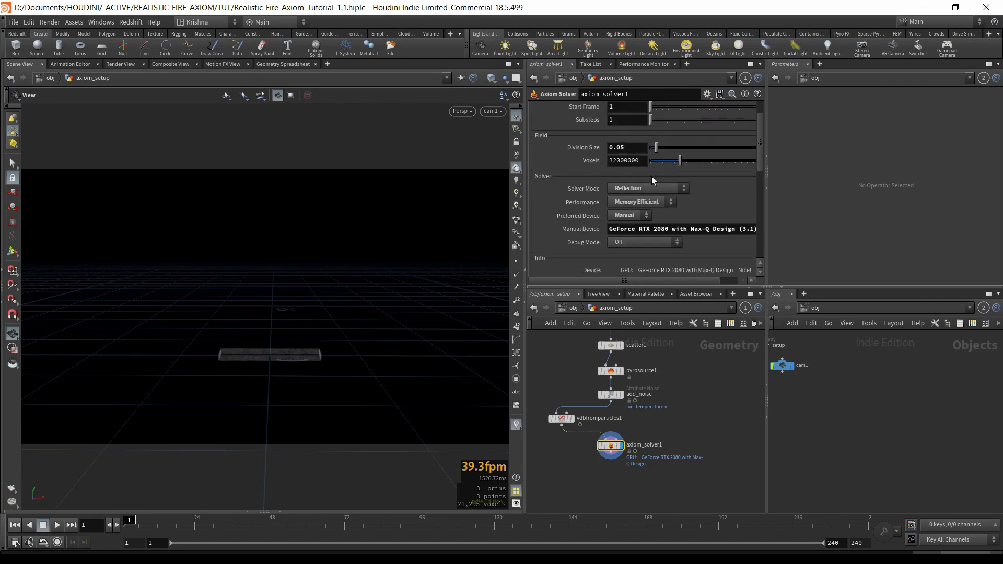
left_click(627, 172)
key("BackSpace")
type("2")
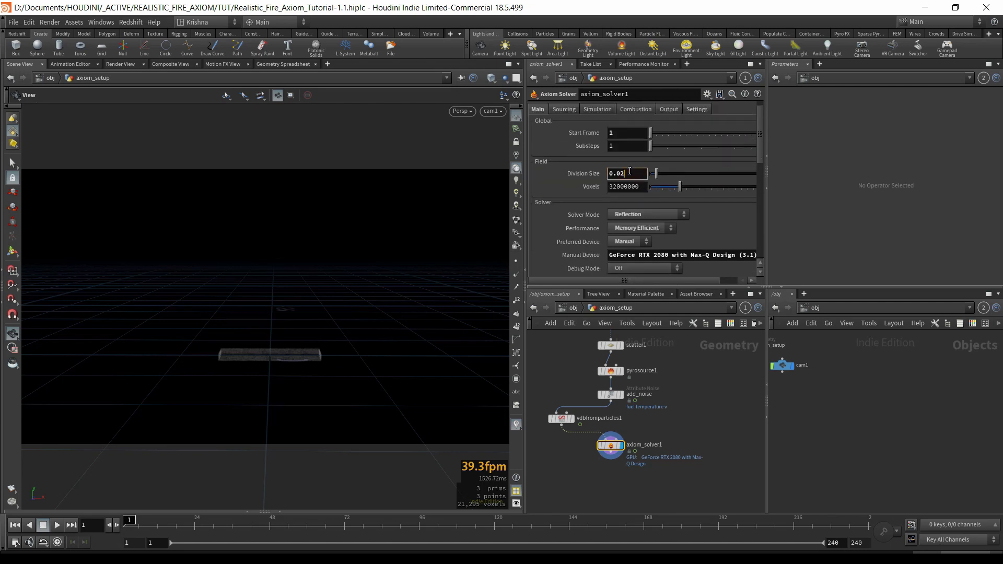
key("Return")
scroll(588, 215, "down", 3)
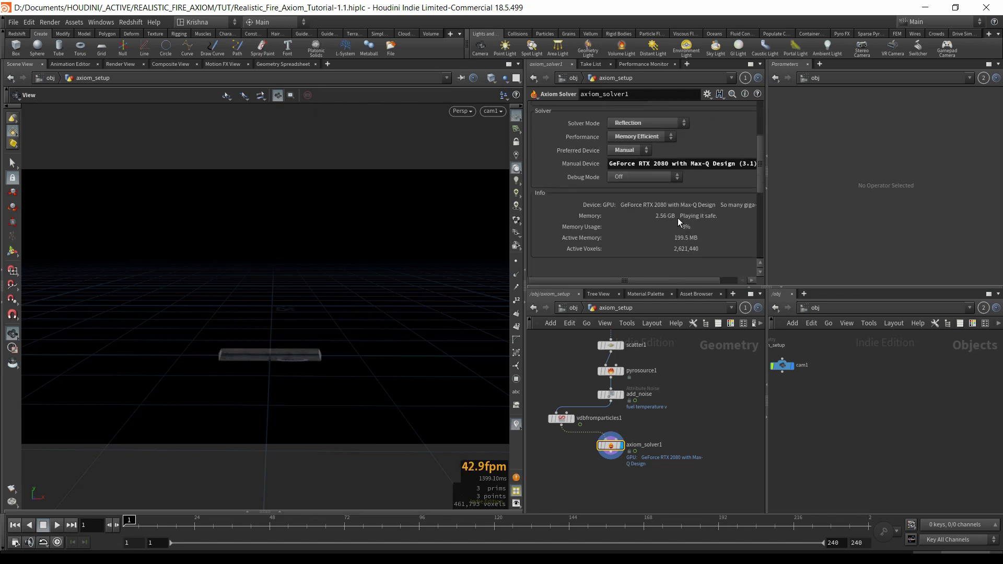
left_click_drag(676, 279, 645, 280)
Set axiom_solver1's Division Size back to 0.05 and check the memory usage info.
scroll(647, 247, "up", 3)
left_click_drag(620, 161, 633, 163)
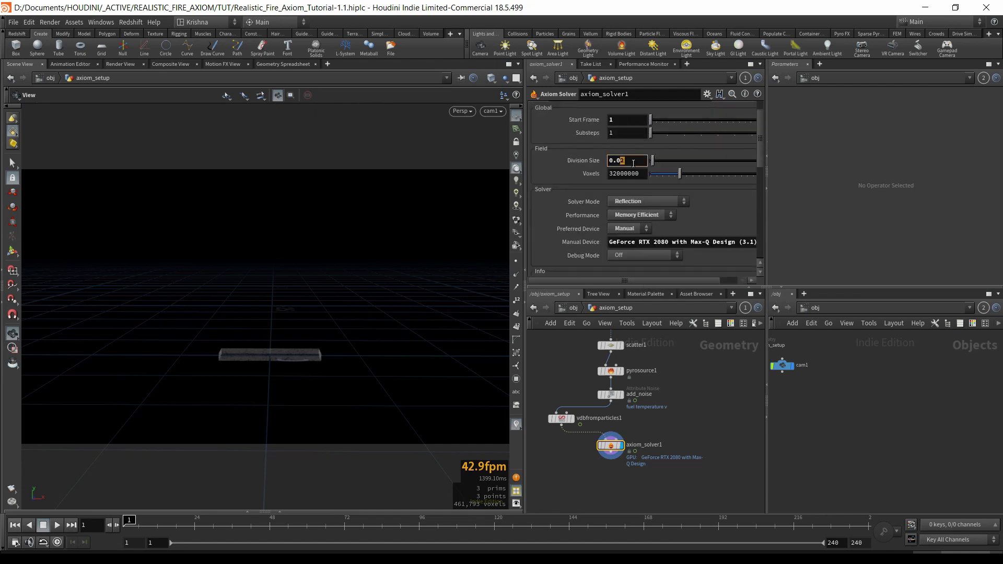
type("5")
key("Return")
scroll(584, 211, "down", 5)
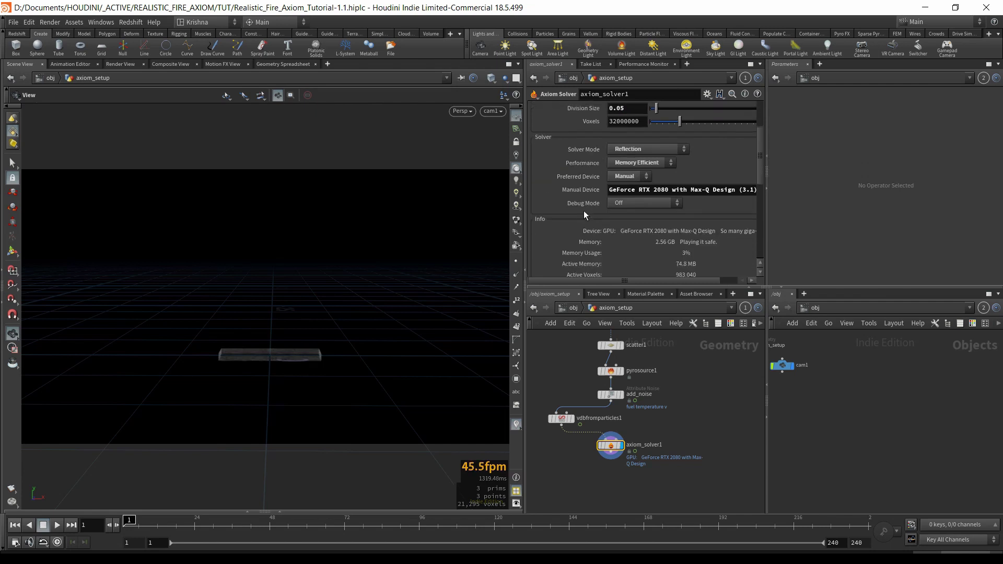
scroll(585, 218, "up", 6)
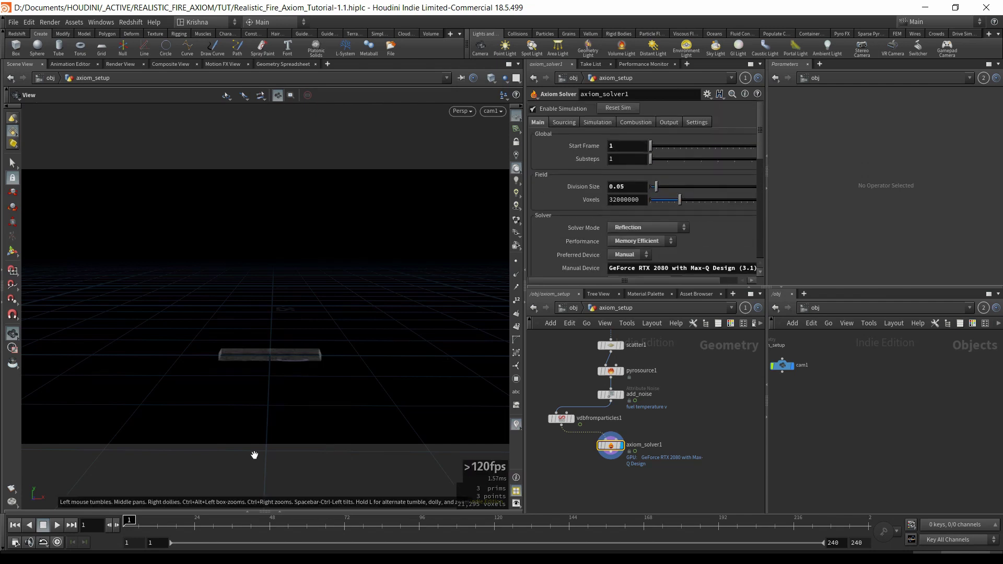
Play the simulation to about frame 35, stop it and return to frame 1.
left_click(56, 525)
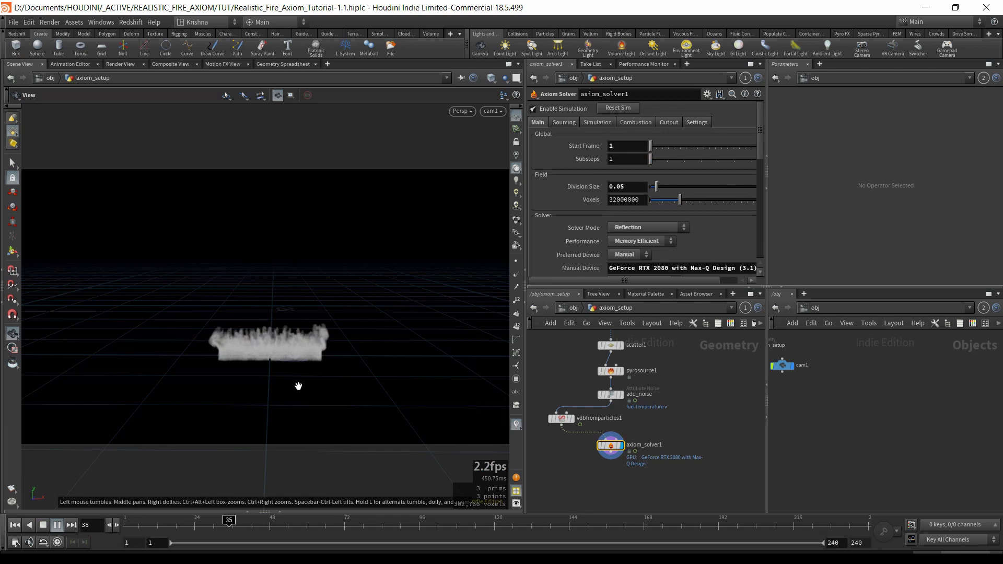
left_click(42, 525)
left_click(14, 525)
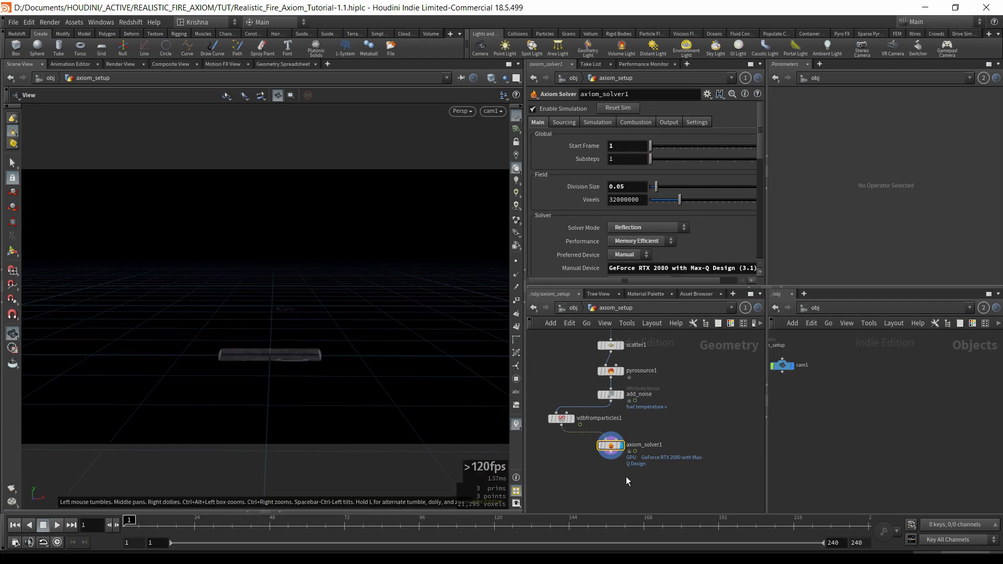
Add a Pyro Bake Volume node, connect axiom_solver1's output to it and display it.
left_click(657, 494)
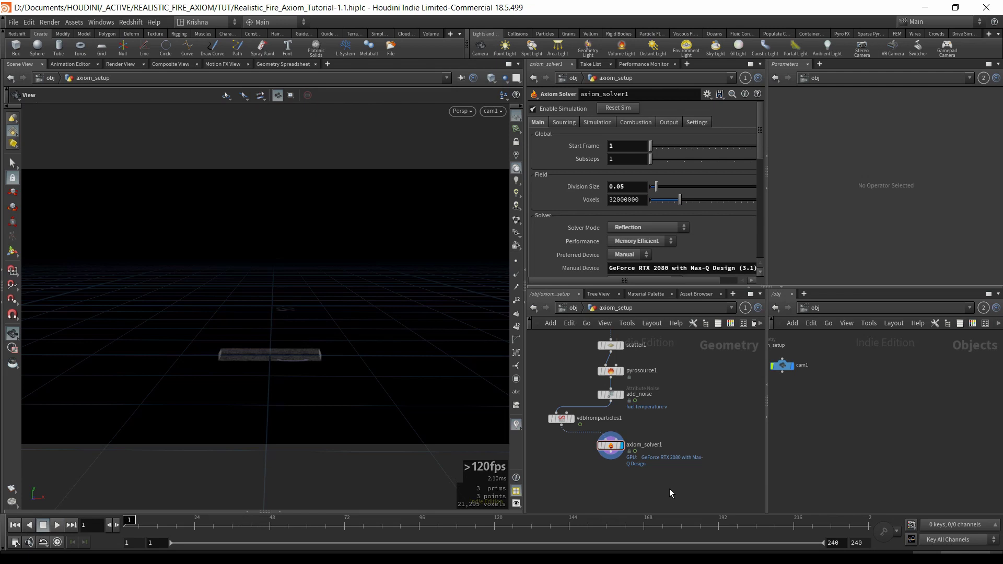
key("Tab")
type("pyro")
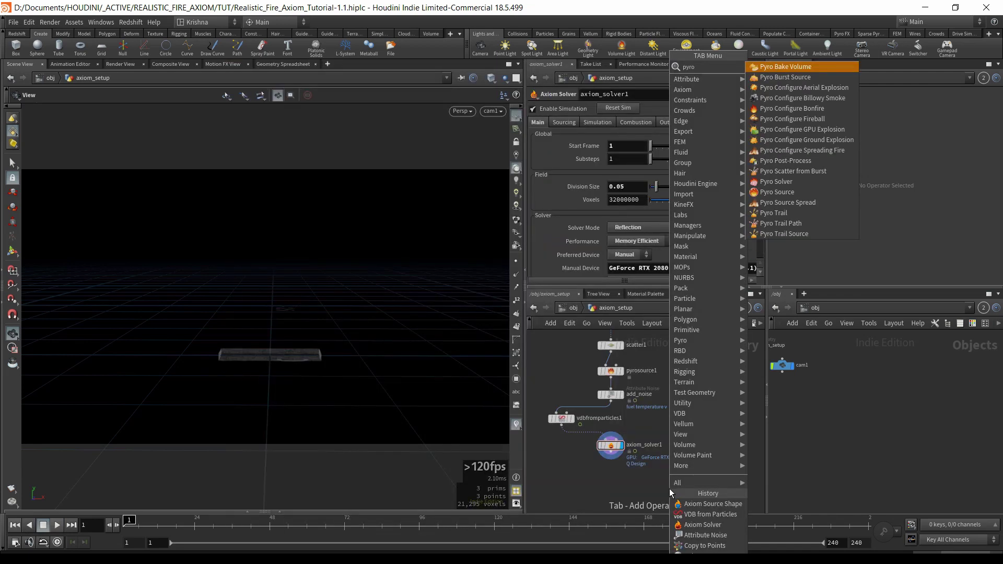
key("Return")
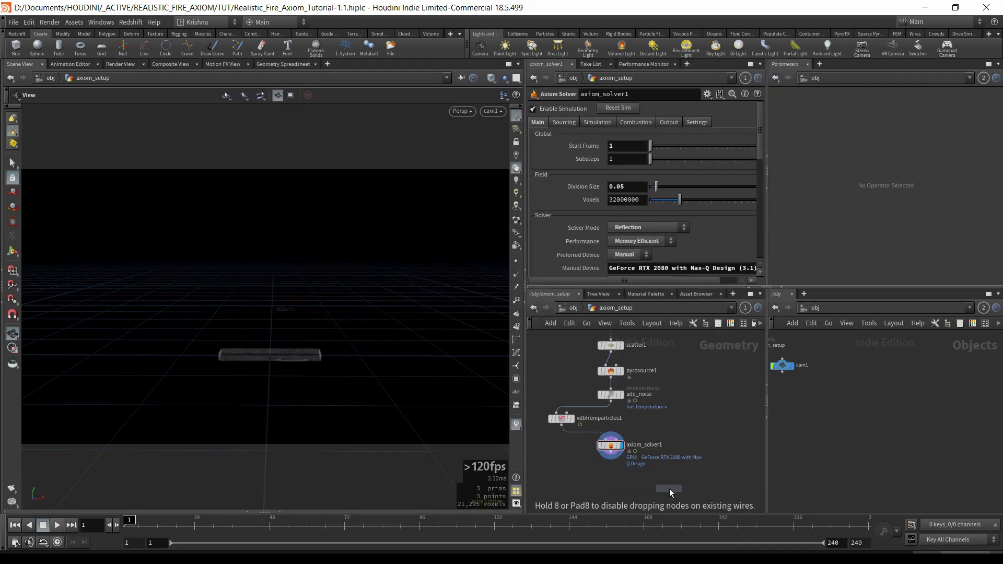
left_click(677, 487)
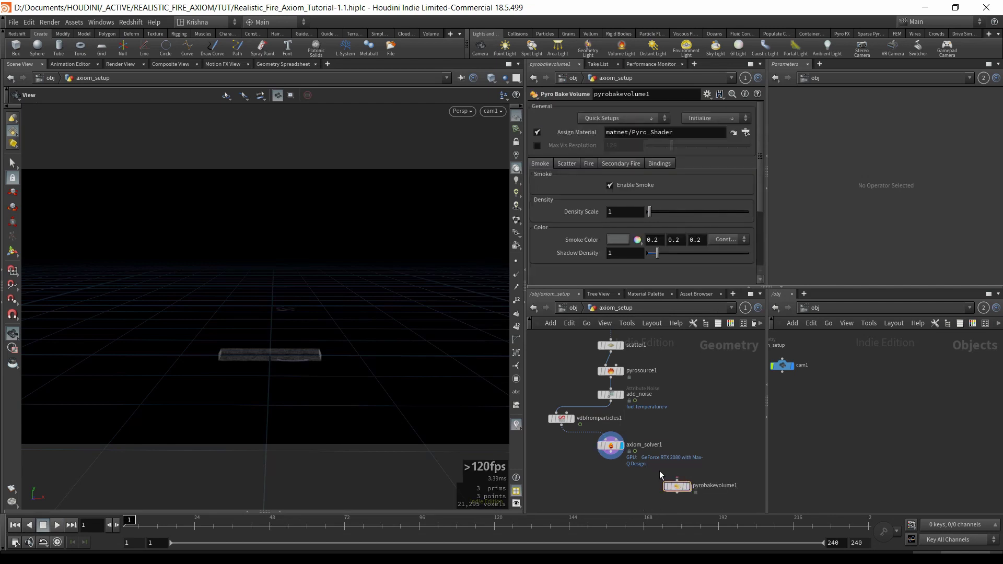
left_click(611, 458)
left_click(679, 486)
mouse_move(680, 489)
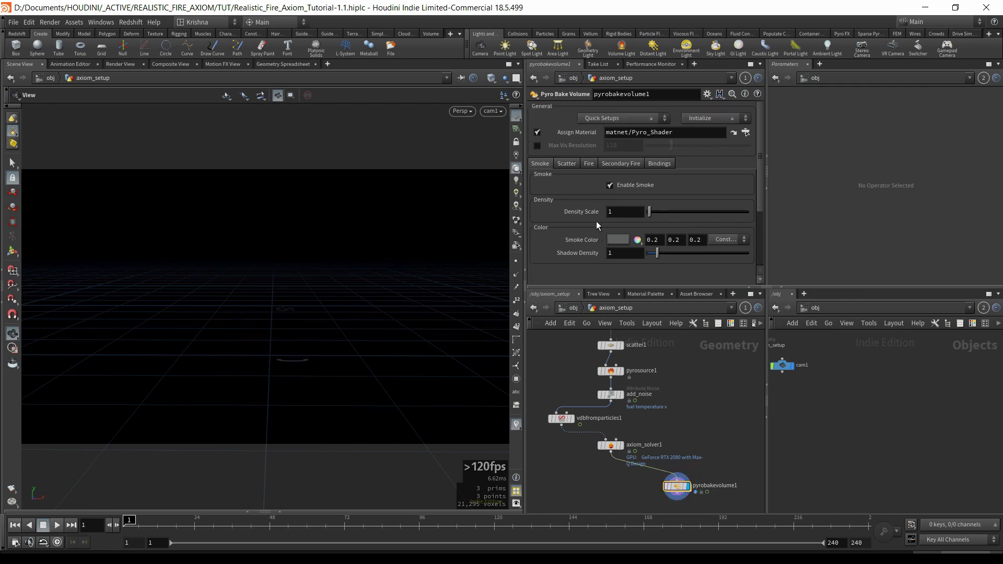
Enable Scatter on pyrobakevolume1 and look over its color ramp and blur settings.
left_click(574, 163)
left_click(609, 186)
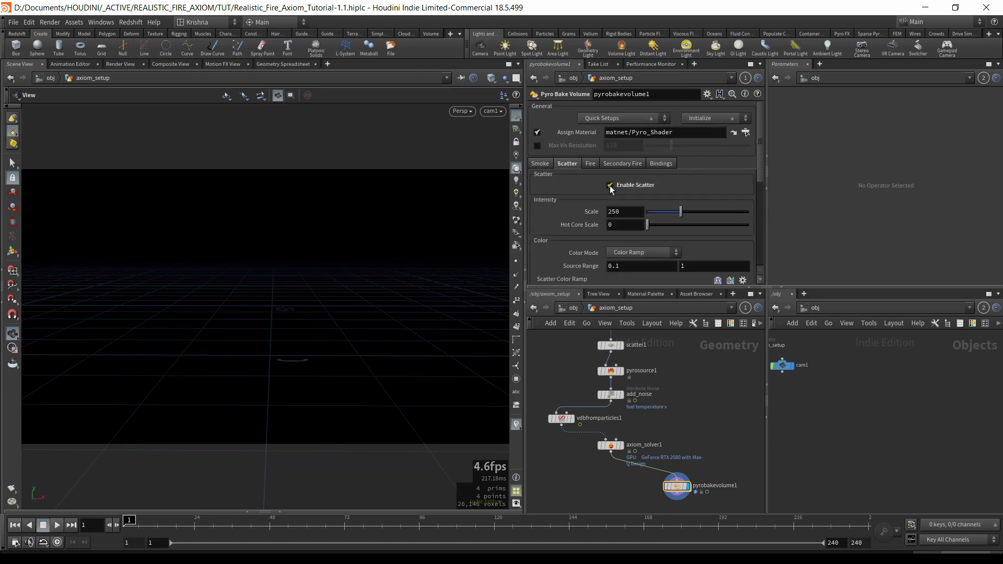
scroll(578, 230, "down", 3)
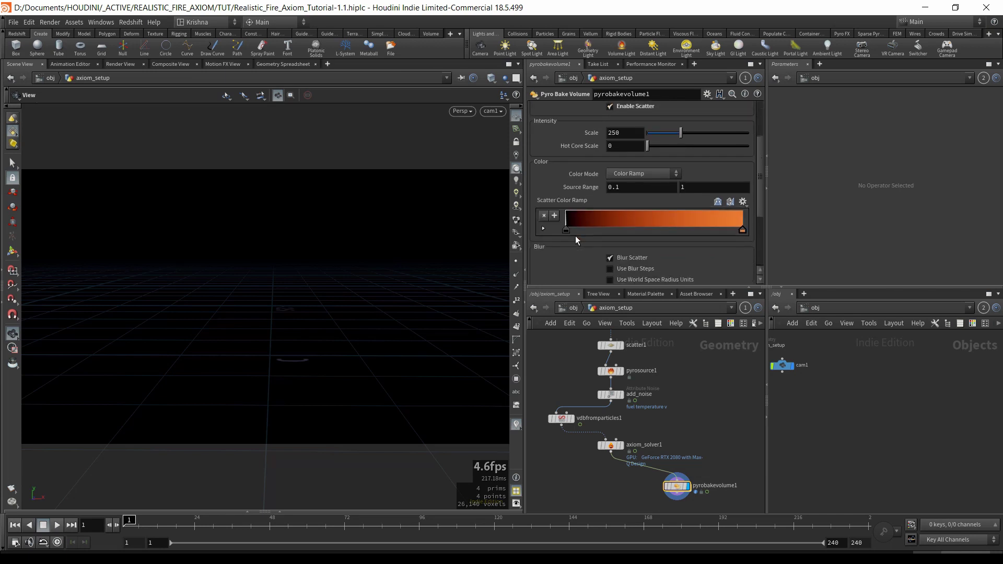
scroll(585, 248, "down", 3)
scroll(585, 249, "up", 2)
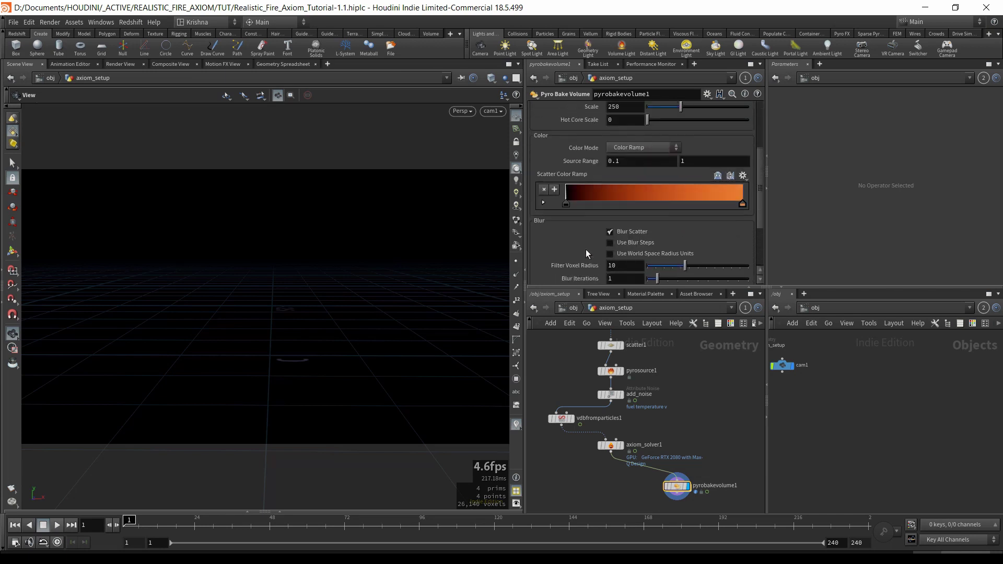
Display axiom_solver1 and play the simulation to frame 48.
left_click(621, 445)
left_click(609, 445)
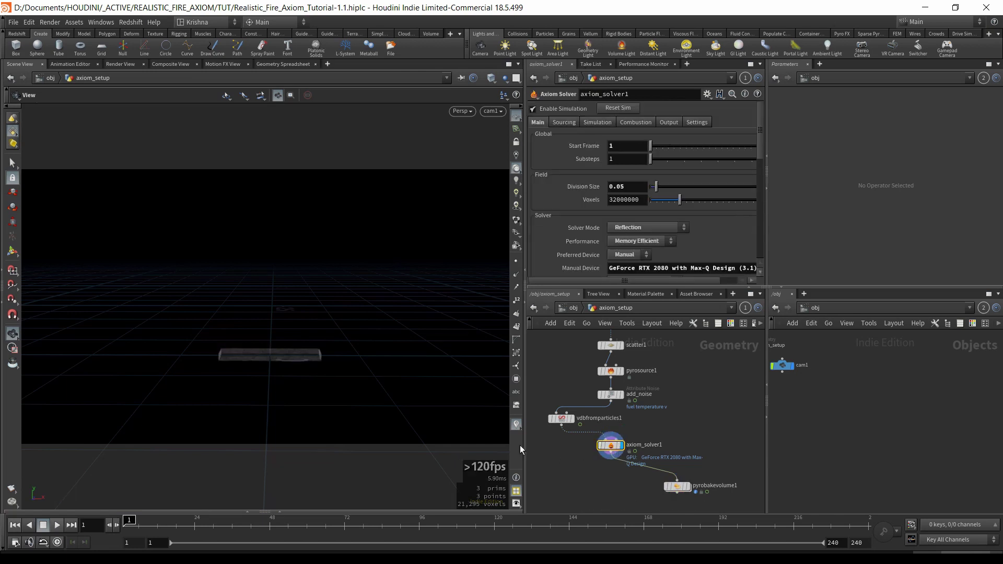
left_click(57, 525)
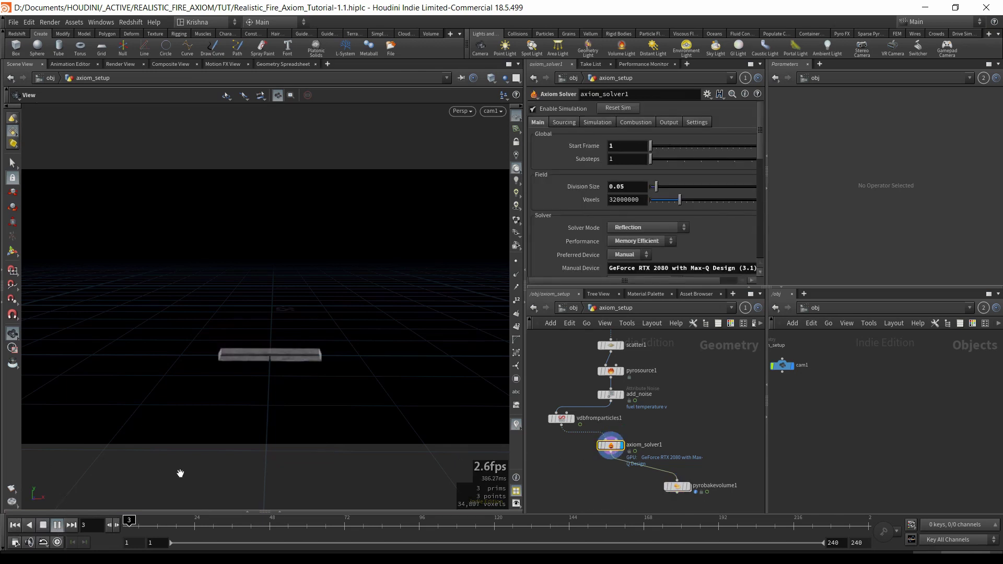
Display pyrobakevolume1 again and enable Fire on it.
left_click(687, 487)
left_click(676, 486)
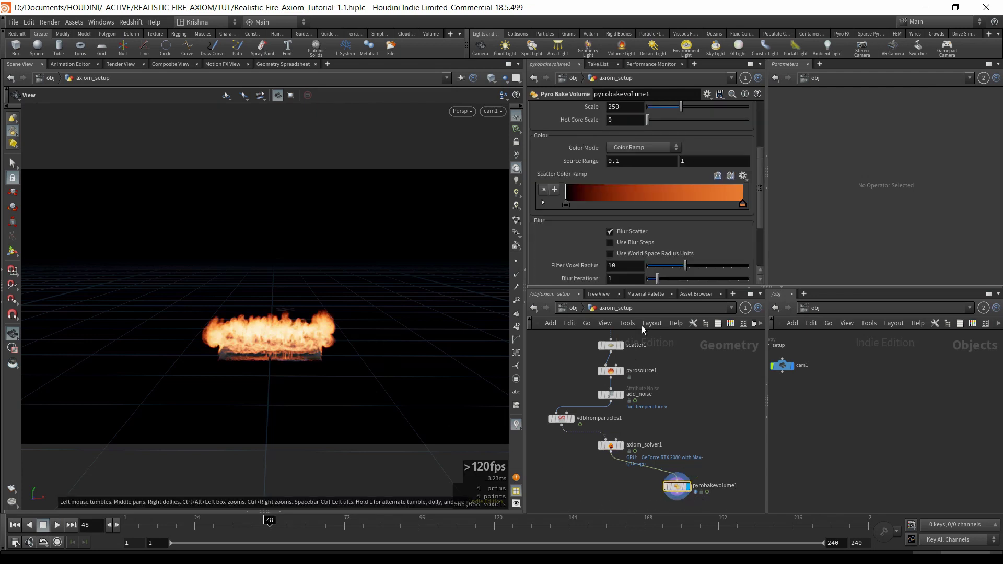
scroll(605, 193, "up", 5)
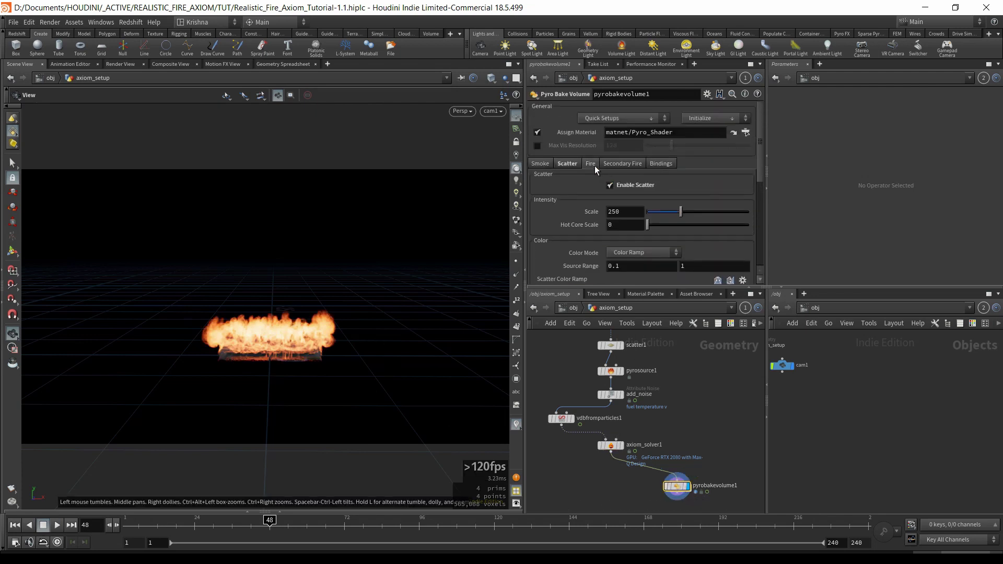
left_click(593, 164)
left_click(610, 186)
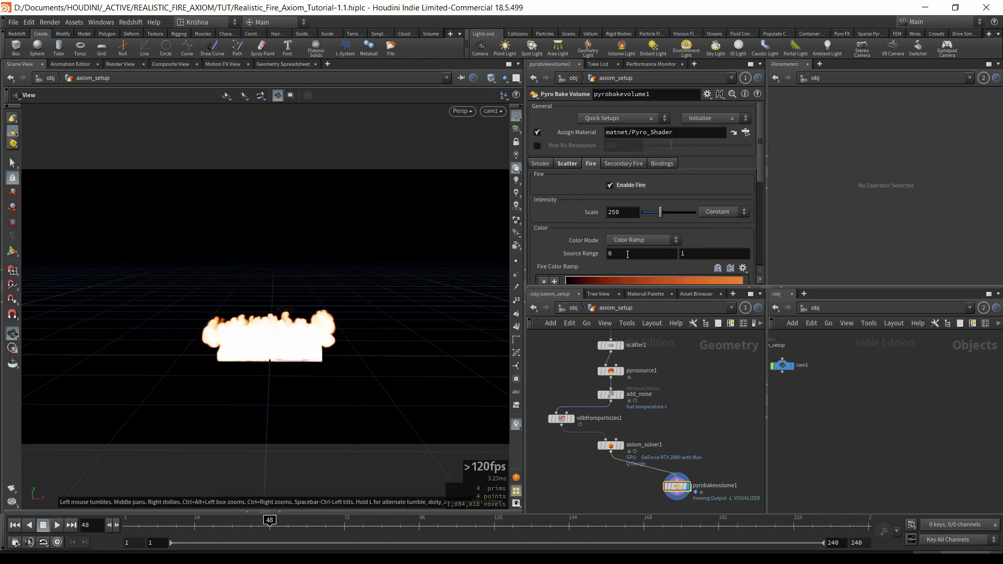
Enable the mask for the fire on pyrobakevolume1 and review the fire intensity and color settings.
scroll(587, 231, "down", 5)
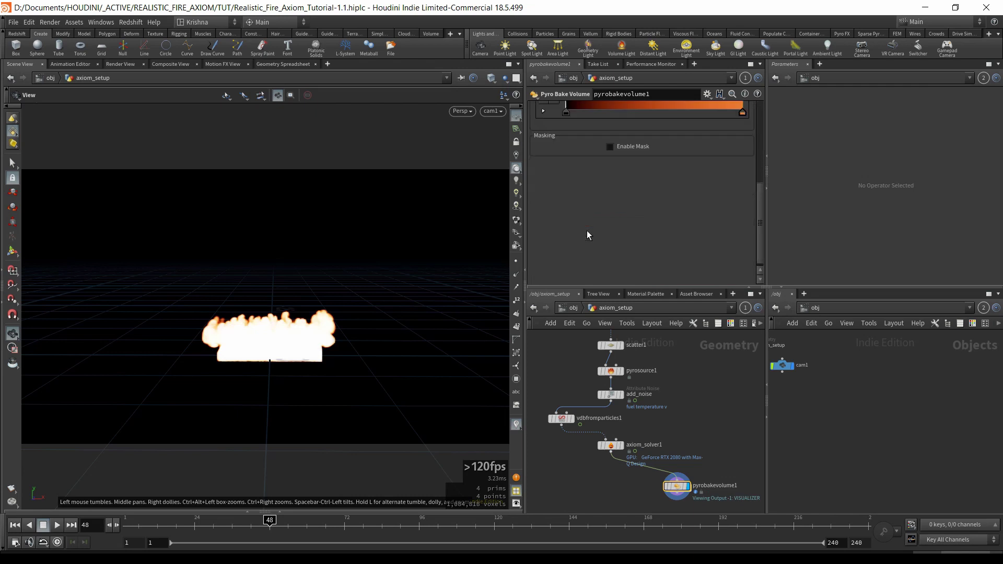
scroll(587, 235, "up", 2)
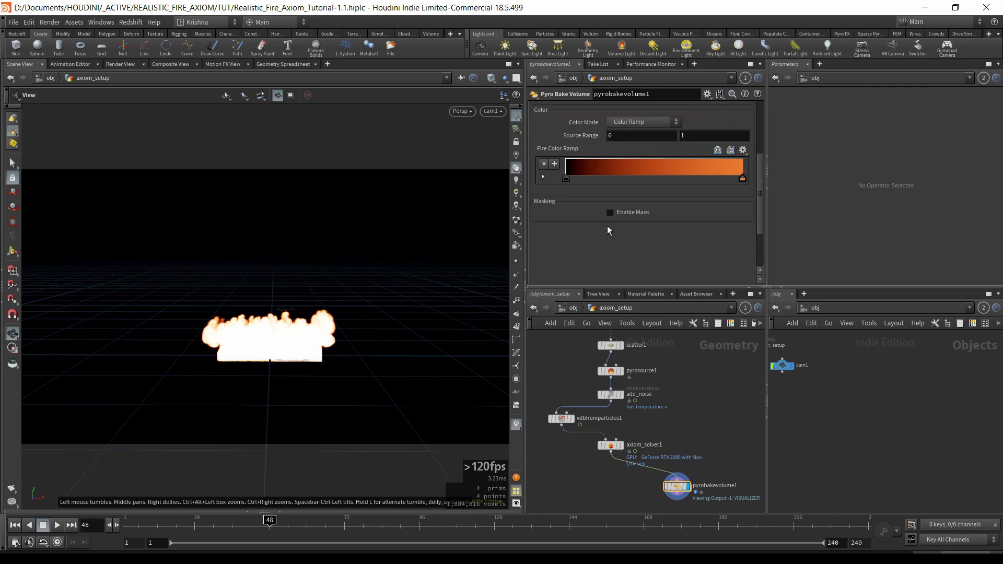
left_click(610, 212)
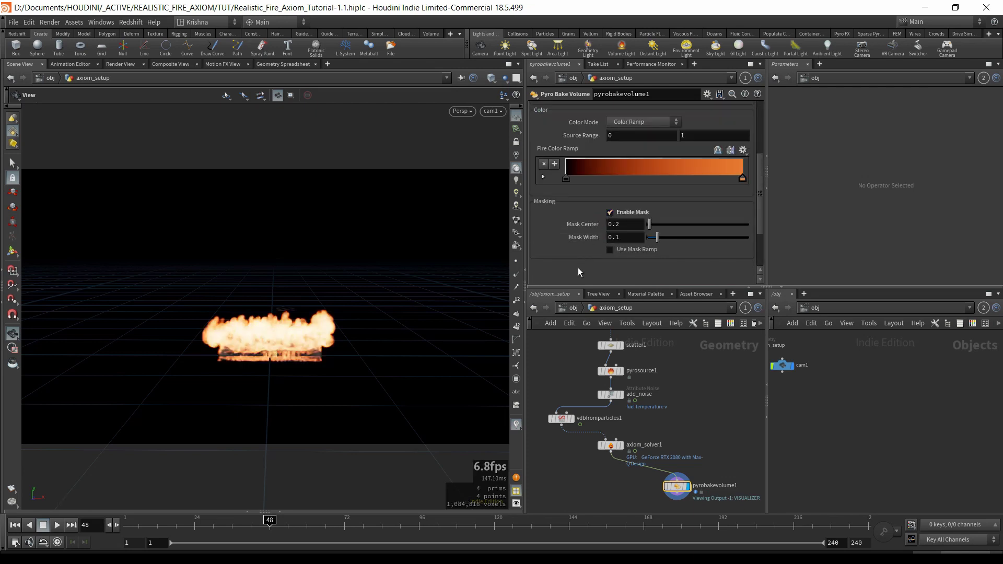
scroll(588, 224, "up", 3)
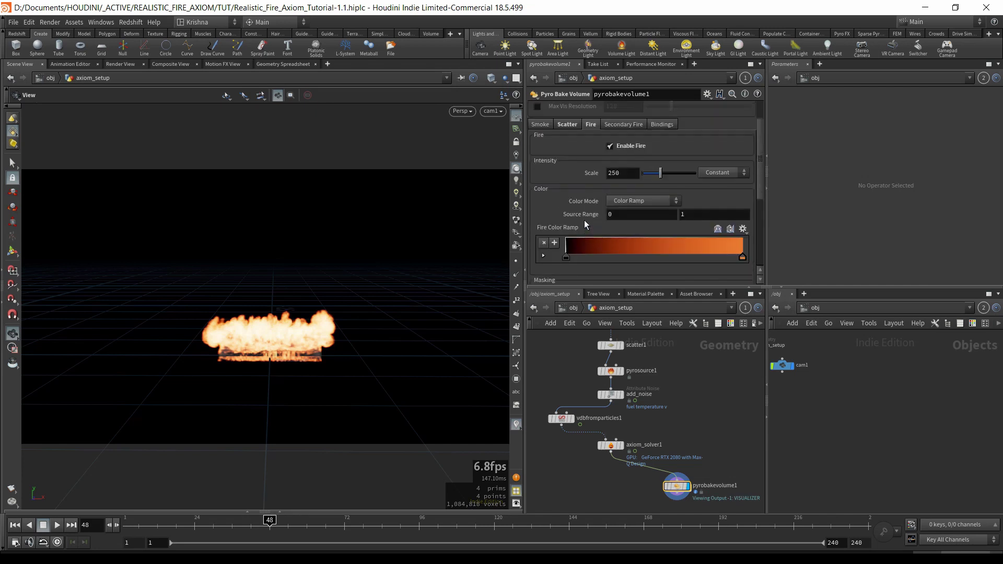
scroll(584, 224, "up", 1)
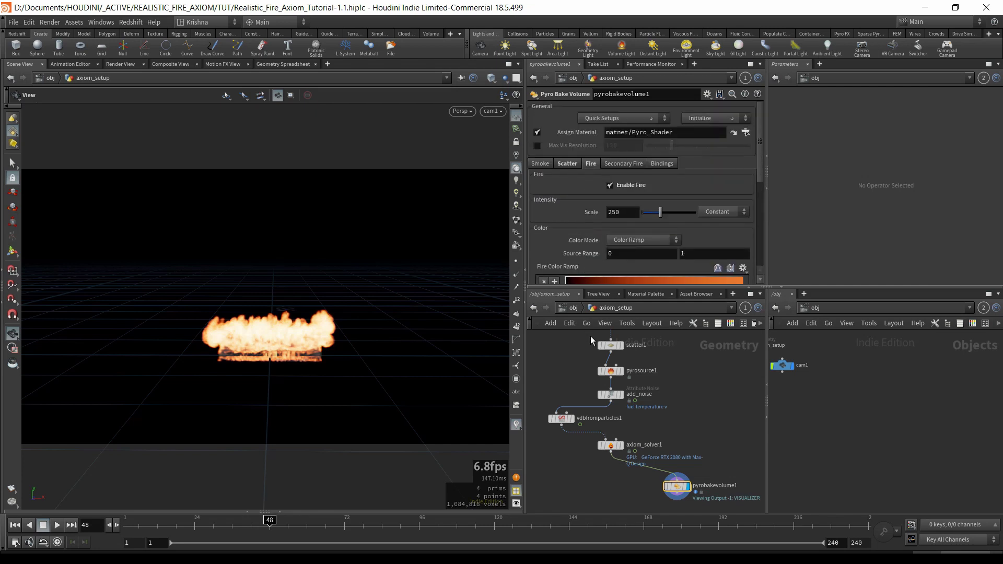
Inspect the shaded fire in the viewport close up, from several angles and through cam1.
left_click_drag(325, 346, 281, 339)
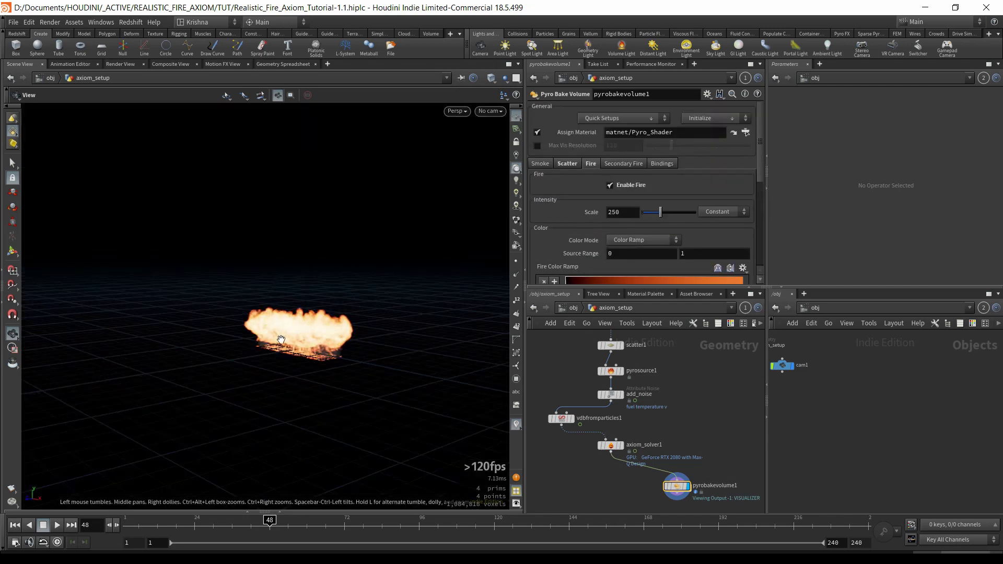
right_click_drag(281, 340, 361, 344)
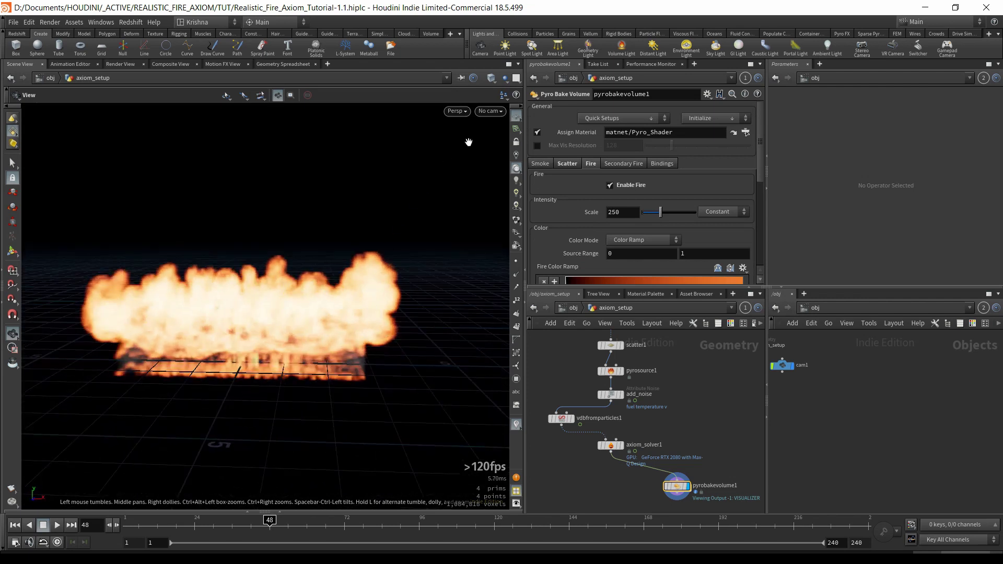
left_click(493, 112)
left_click(493, 162)
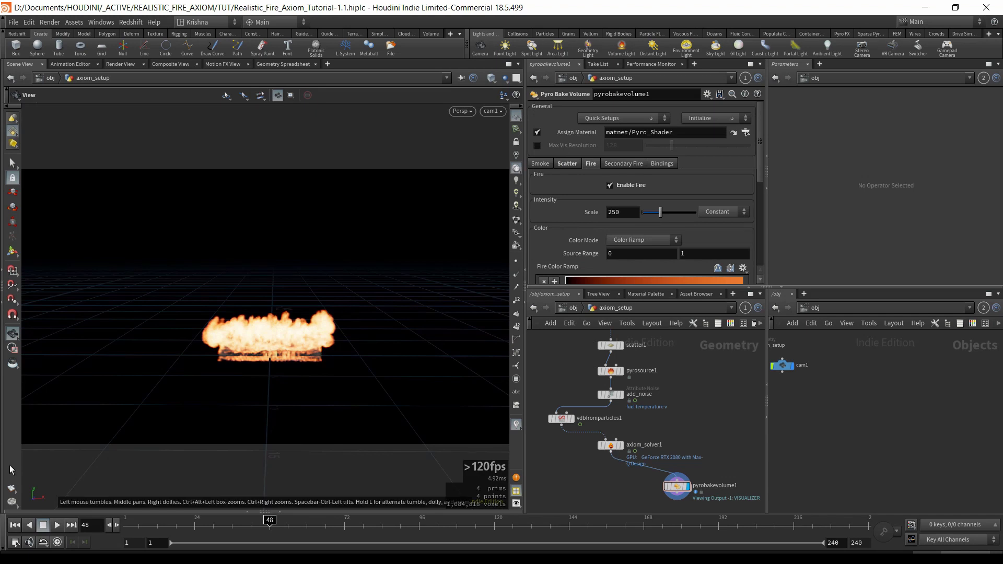
left_click_drag(370, 381, 340, 374)
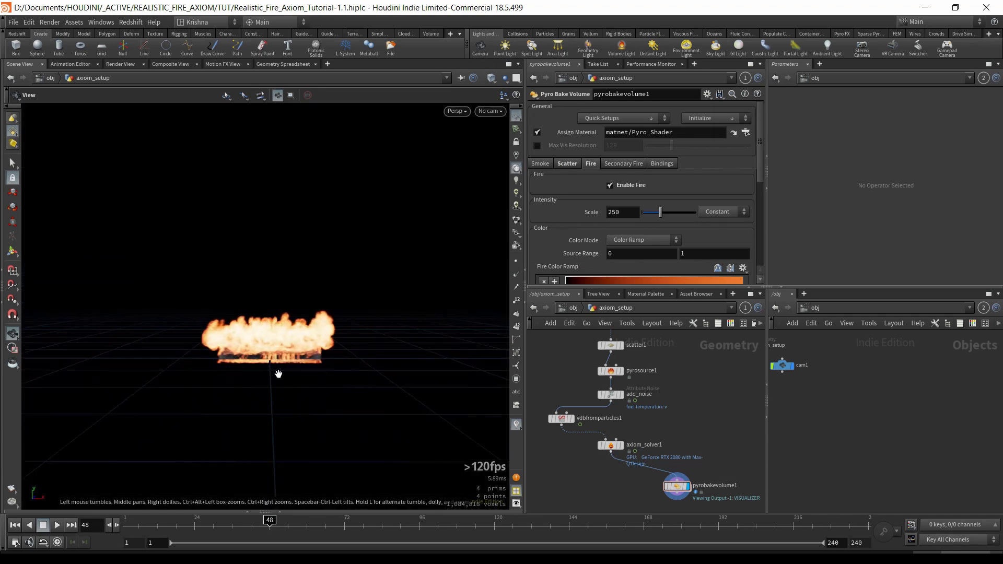
right_click_drag(340, 374, 272, 364)
left_click_drag(272, 365, 233, 374)
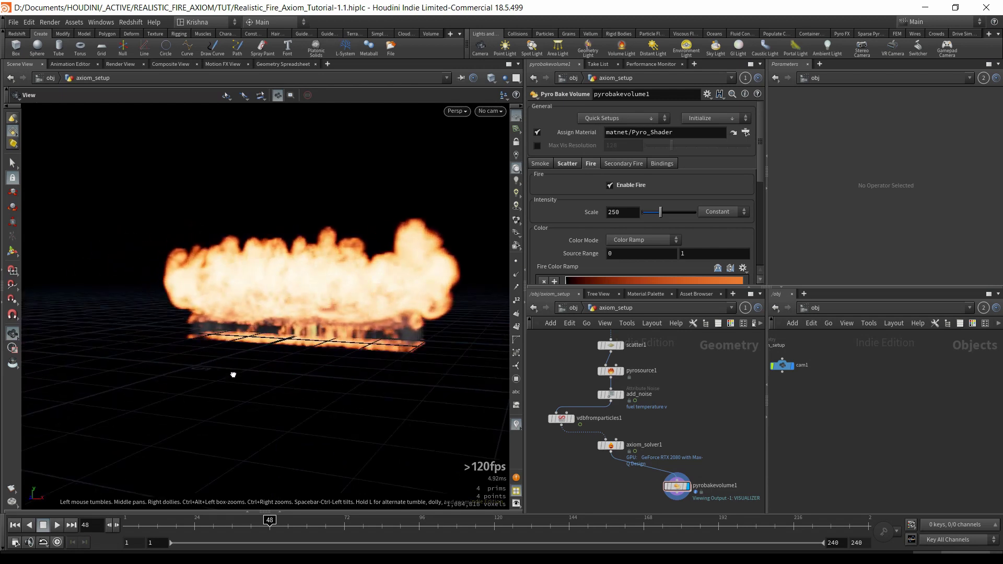
mouse_move(291, 365)
left_mouse_down()
mouse_move(322, 376)
mouse_move(294, 377)
left_mouse_up()
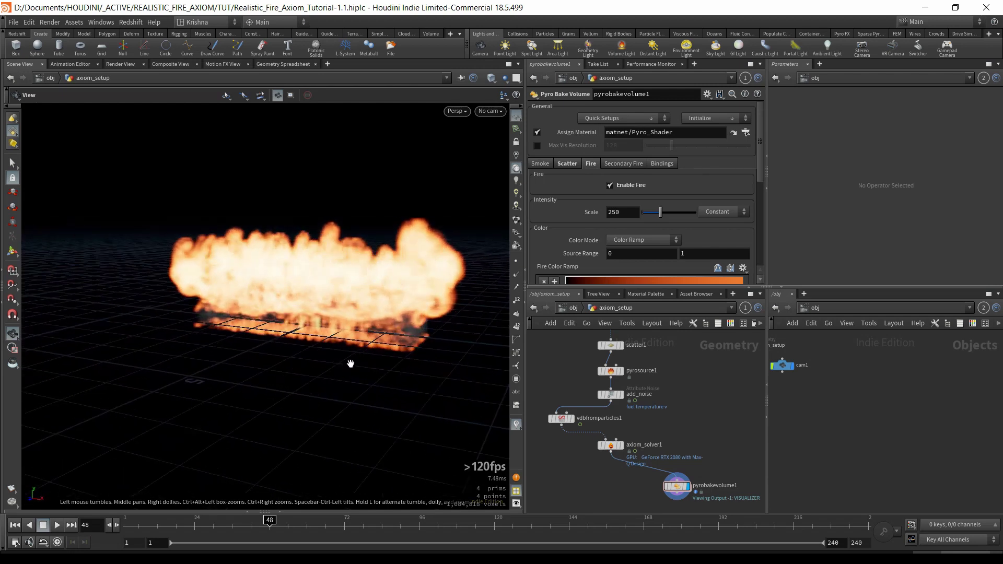
left_click_drag(351, 363, 314, 334)
Add an Axiom Source Shape node beside the network and connect its output to axiom_solver1.
scroll(670, 419, "down", 2)
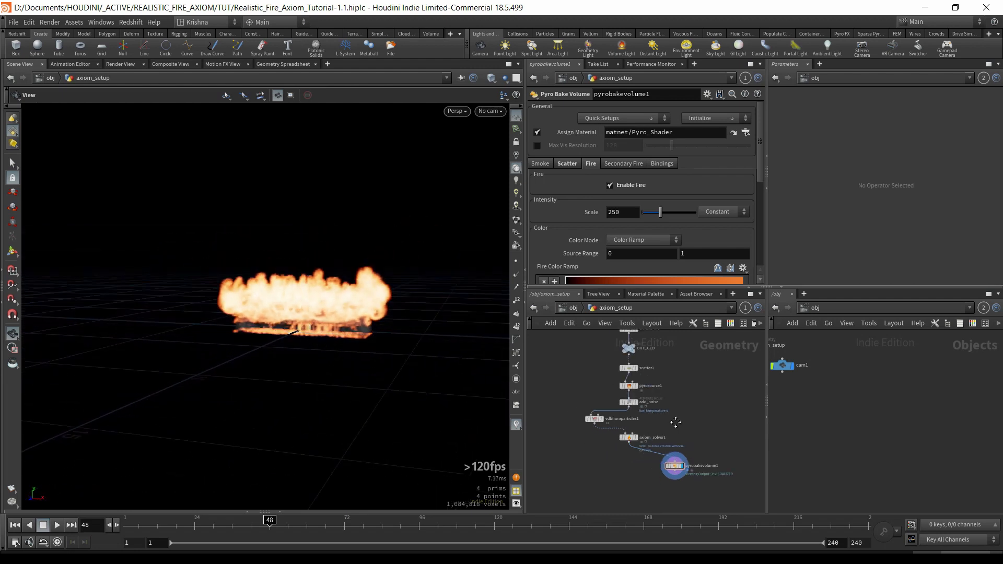
middle_click_drag(676, 422, 651, 432)
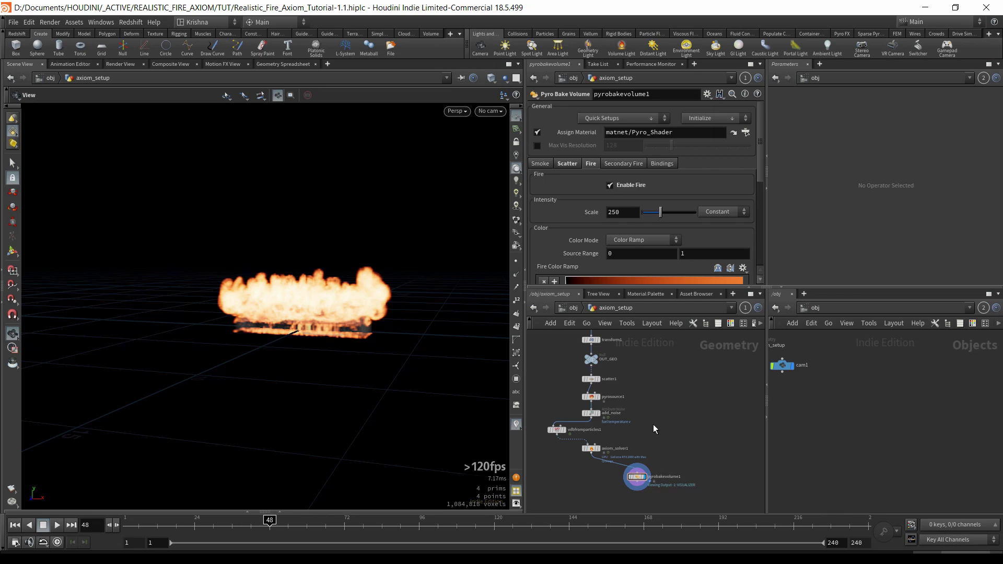
key("Tab")
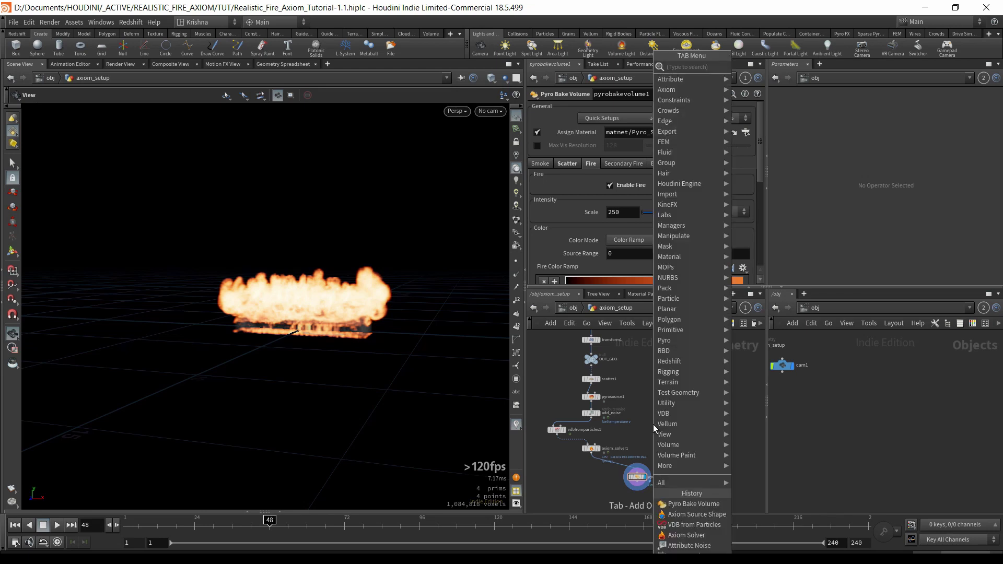
type("axiom s")
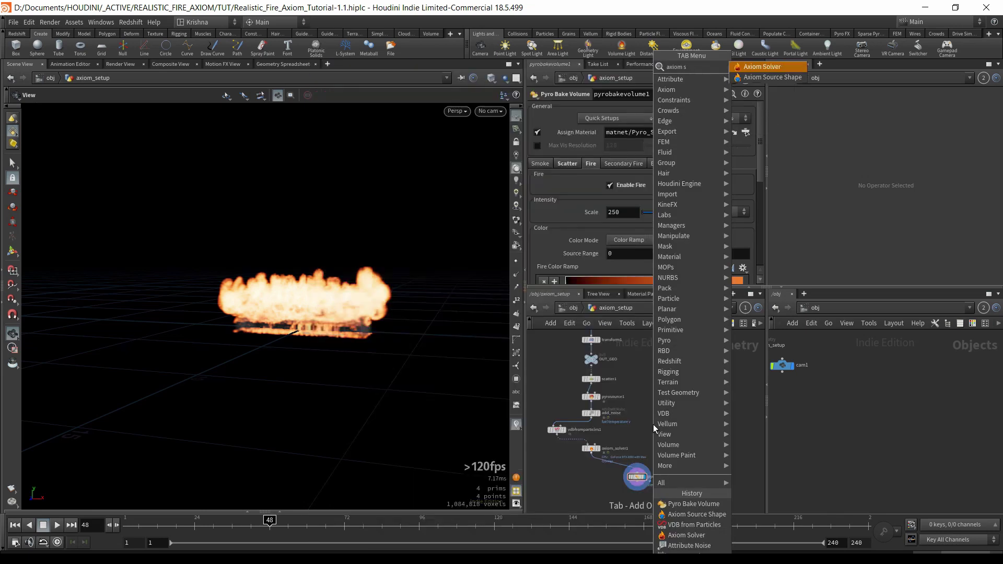
key("Return")
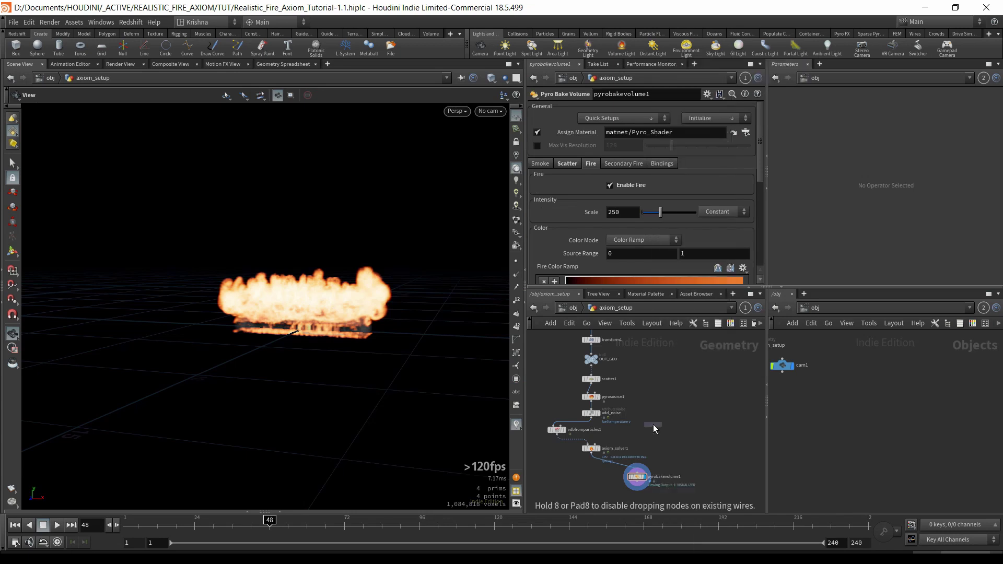
left_click(653, 424)
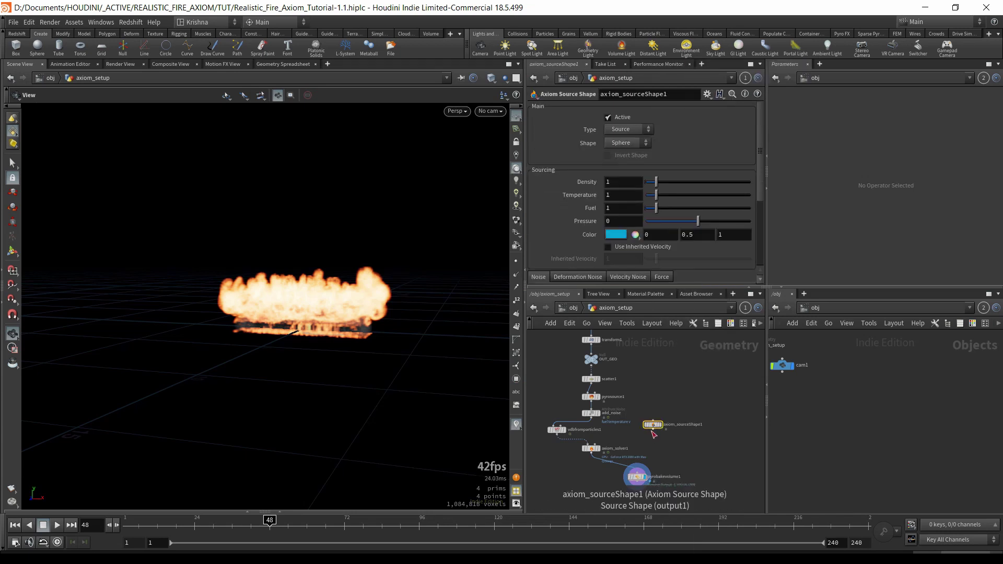
left_click(653, 431)
key("Escape")
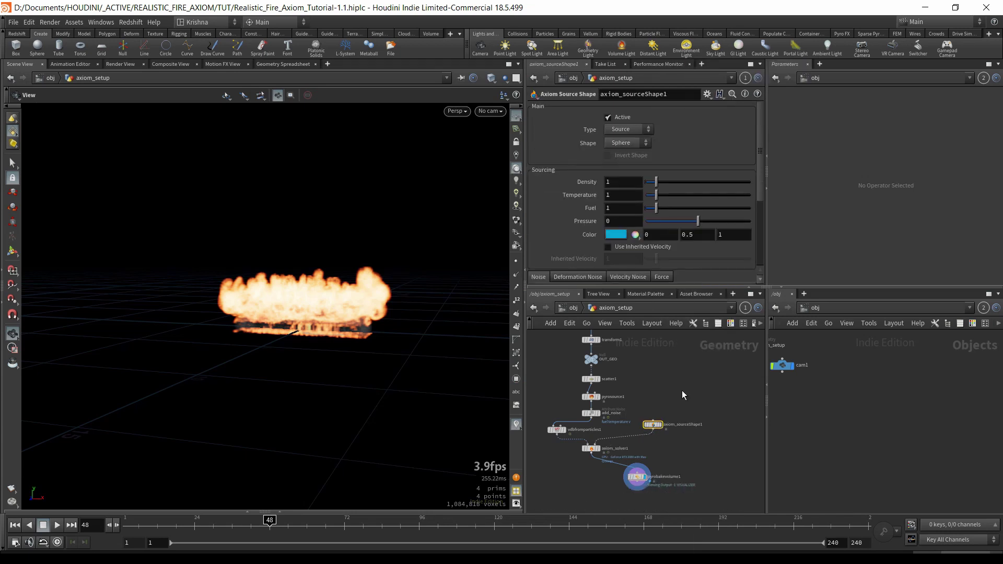
Add a Box node above axiom_sourceShape1.
key("Tab")
type("box")
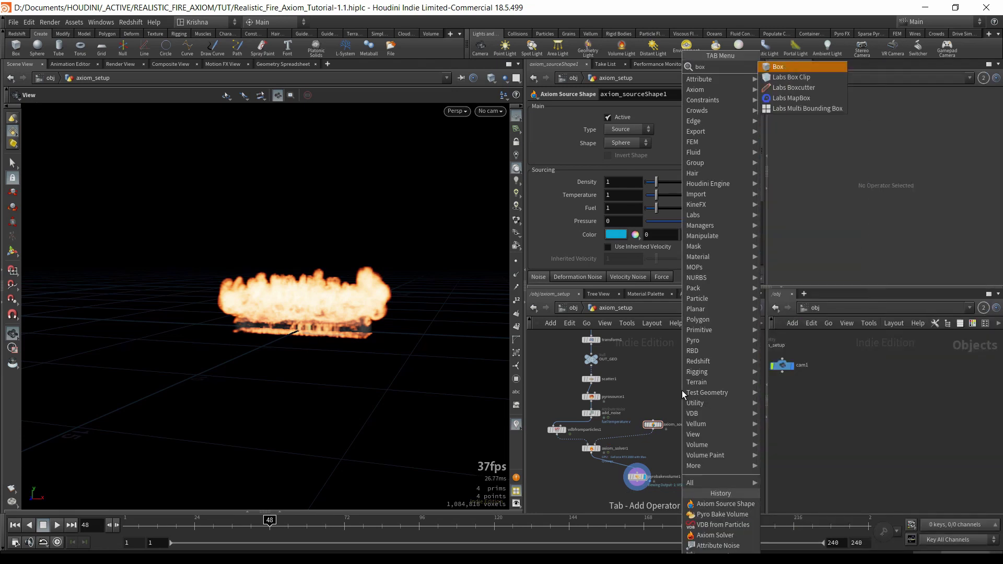
key("Return")
left_click(650, 397)
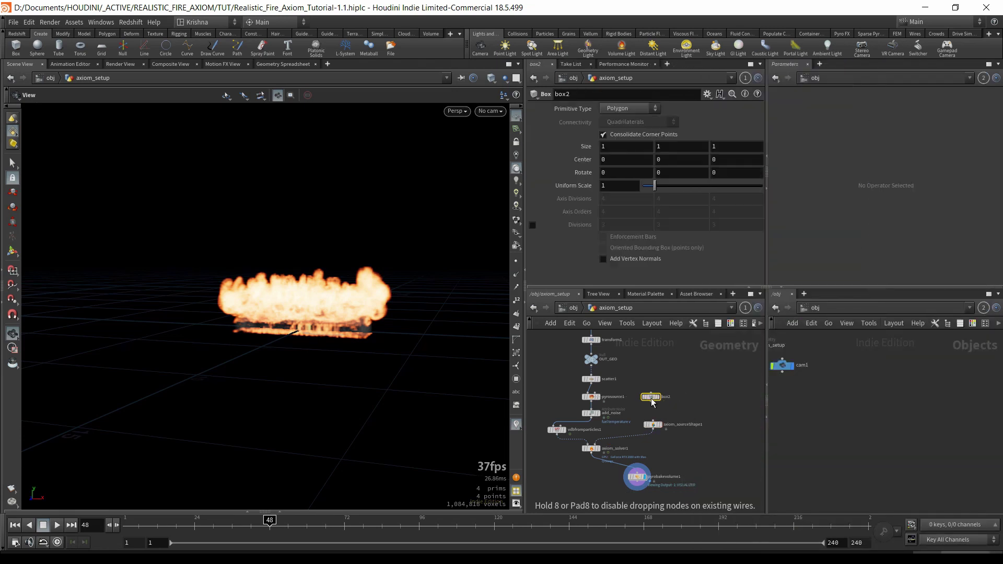
Display axiom_sourceShape1 and set its Shape to Box and its Type to Collision.
left_click(666, 418)
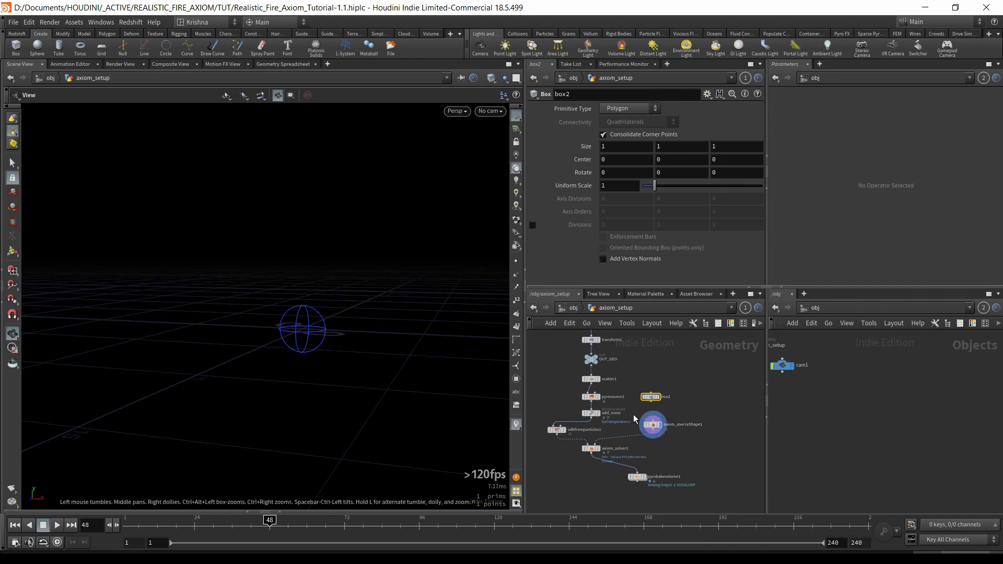
left_click(653, 425)
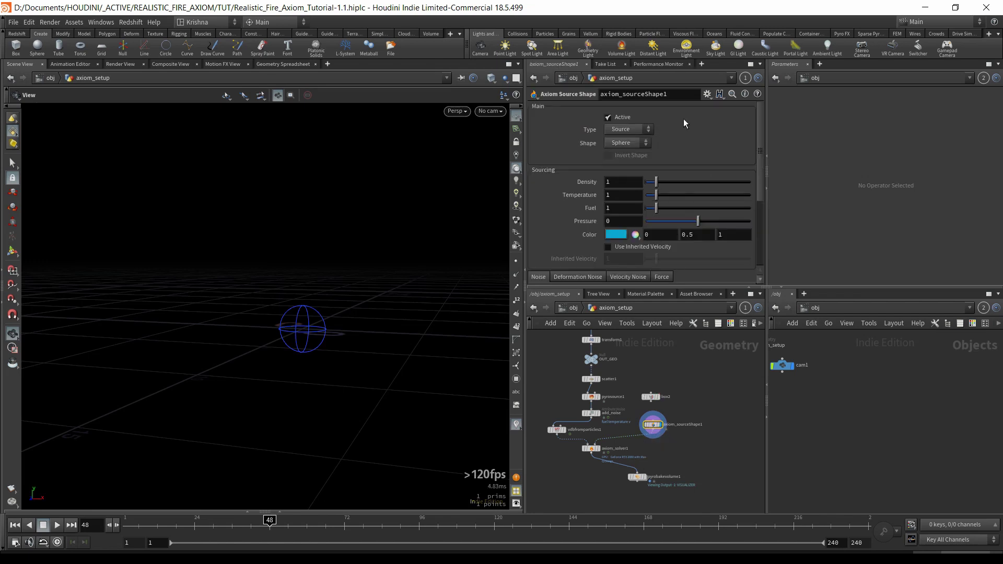
left_click(629, 130)
left_click(651, 134)
left_click(627, 143)
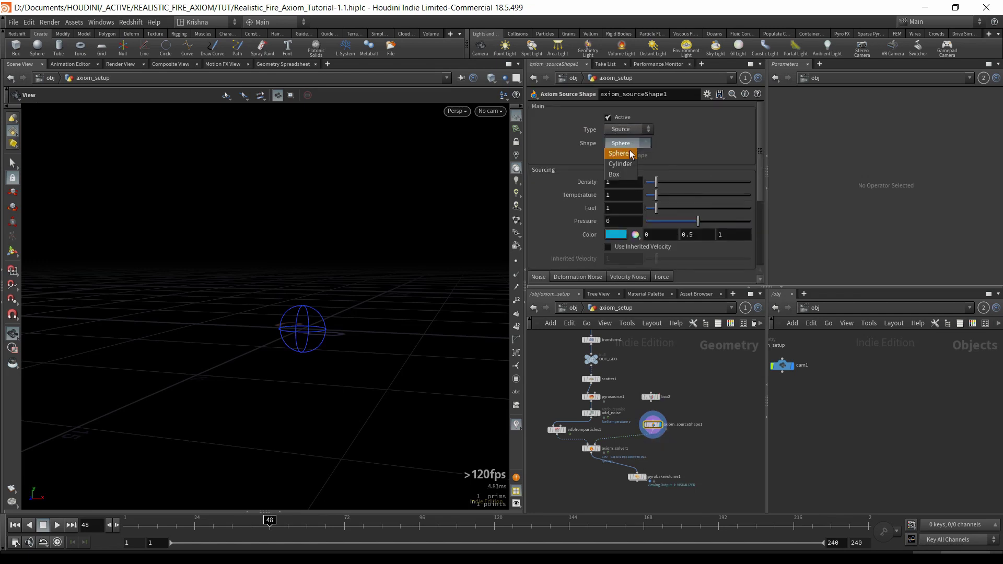
left_click(615, 174)
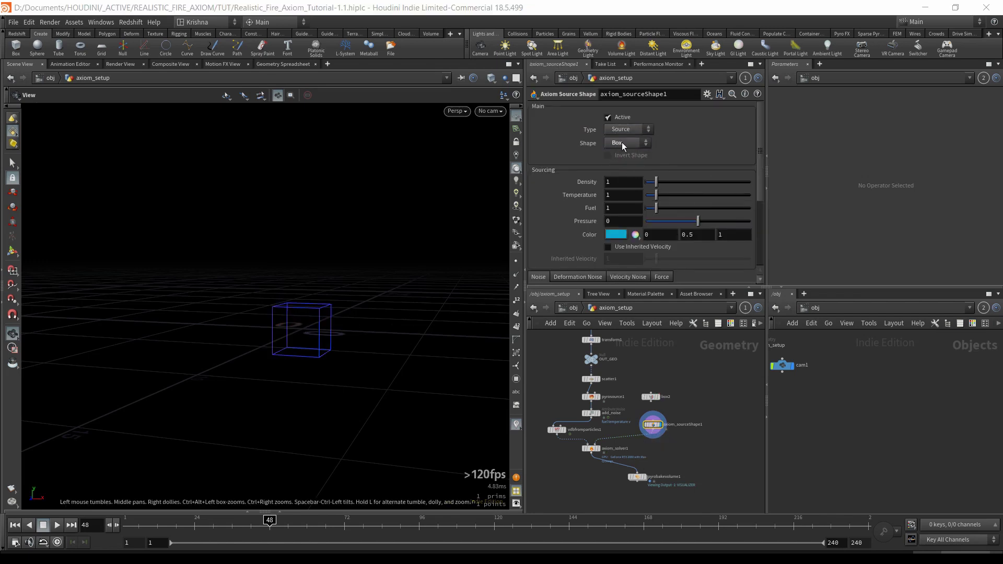
left_click(608, 129)
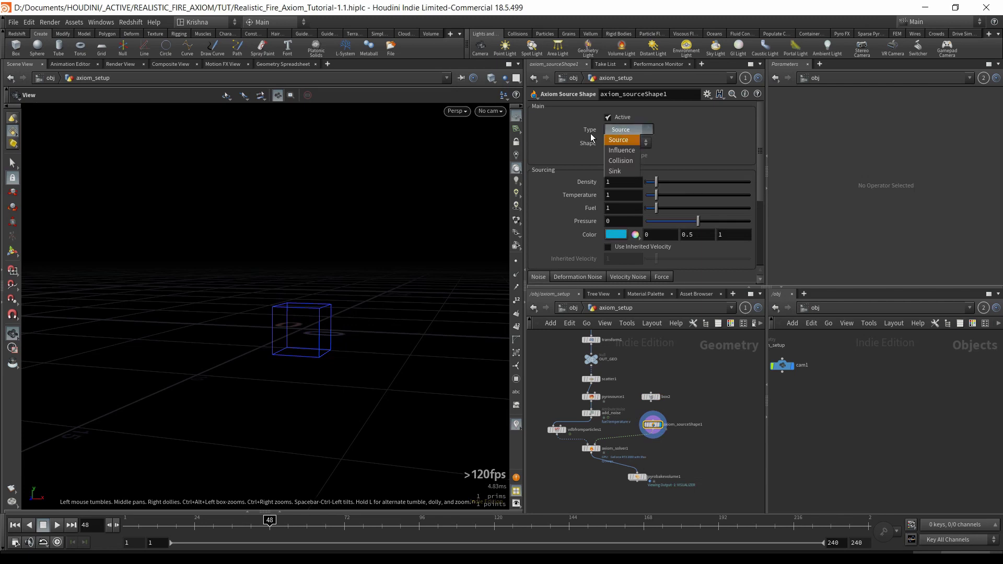
left_click(622, 162)
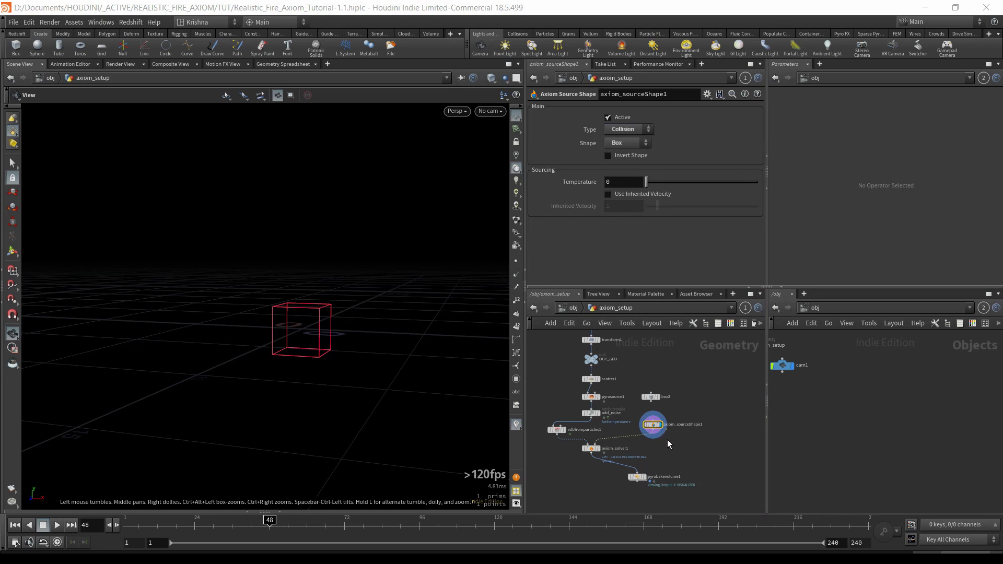
Connect box2 to the Reference Shape input of axiom_sourceShape1 and align box2 directly above it.
left_click(651, 401)
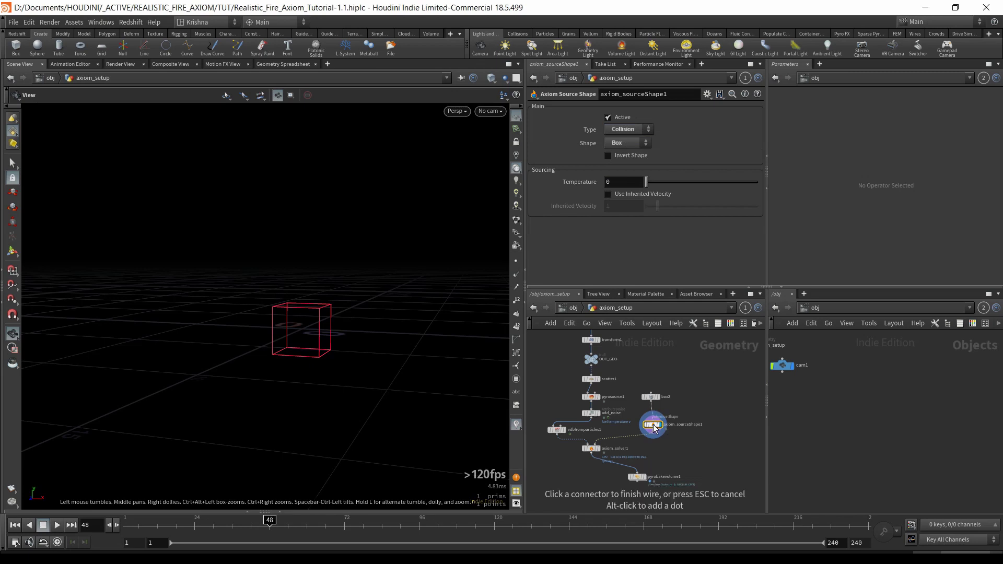
left_click(653, 425)
scroll(654, 429, "up", 5)
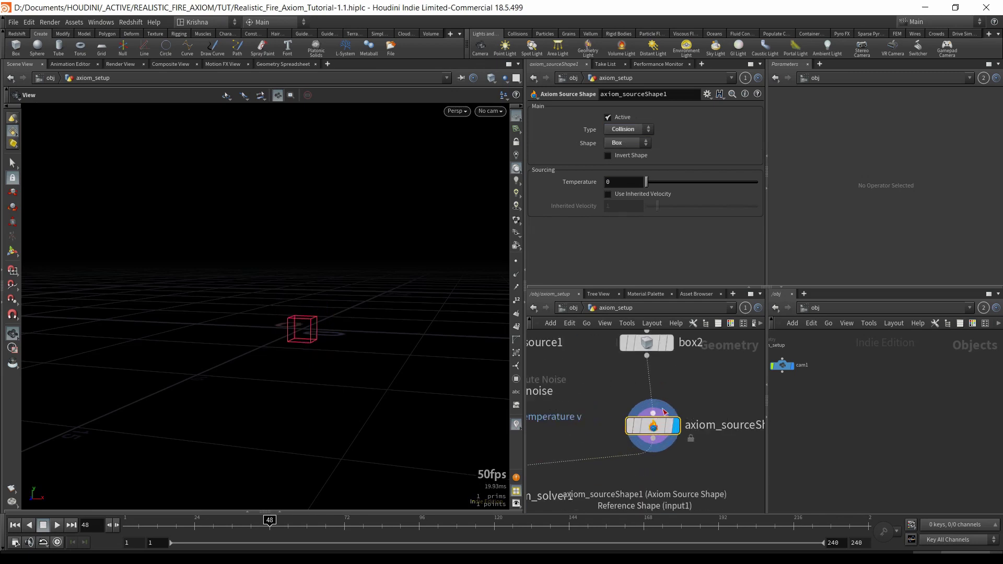
left_click_drag(644, 346, 654, 373)
left_click(654, 371)
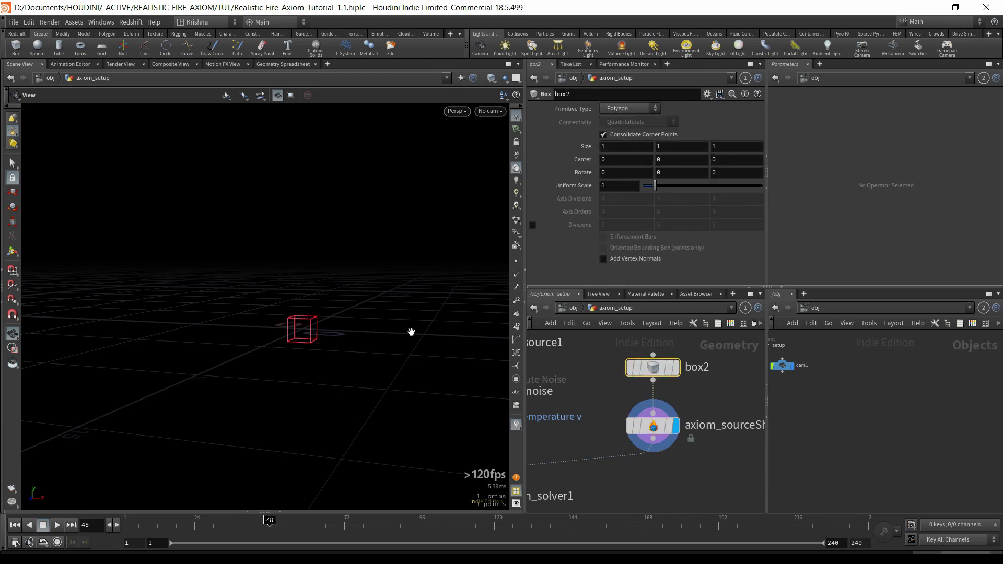
left_click_drag(306, 328, 328, 321)
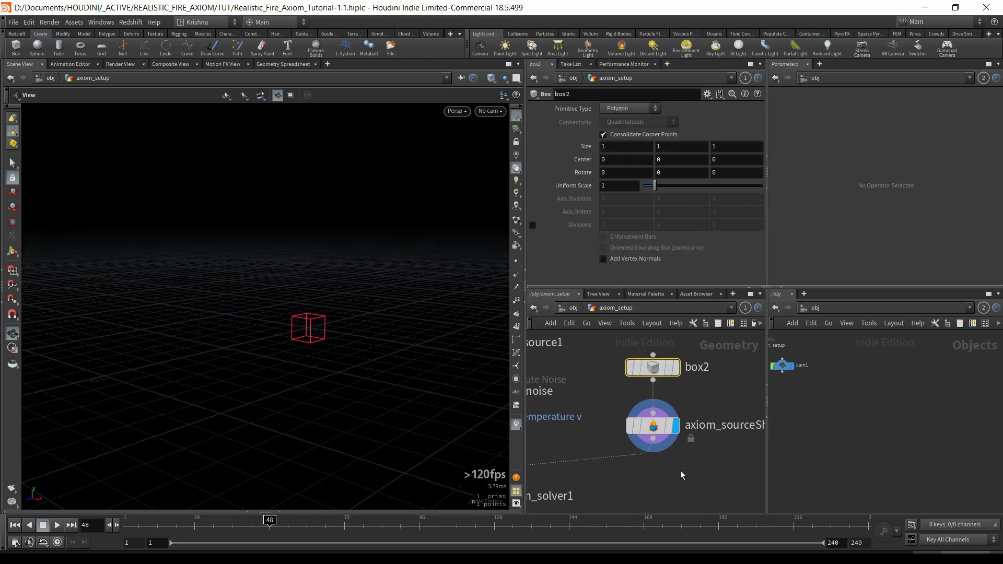
Set the Size of box2 to 10, -1, 10.
left_click(666, 427)
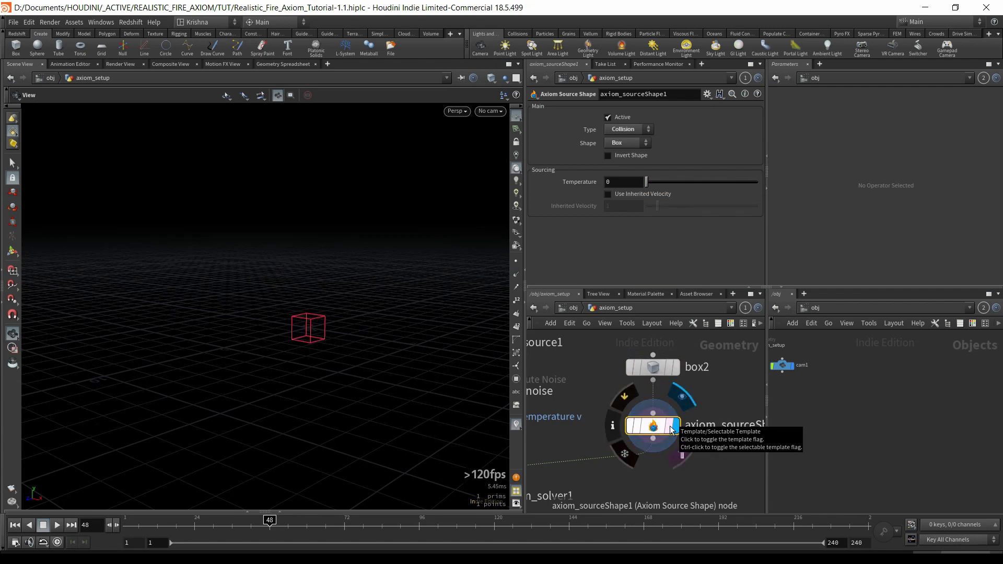
left_click(641, 371)
left_click(612, 147)
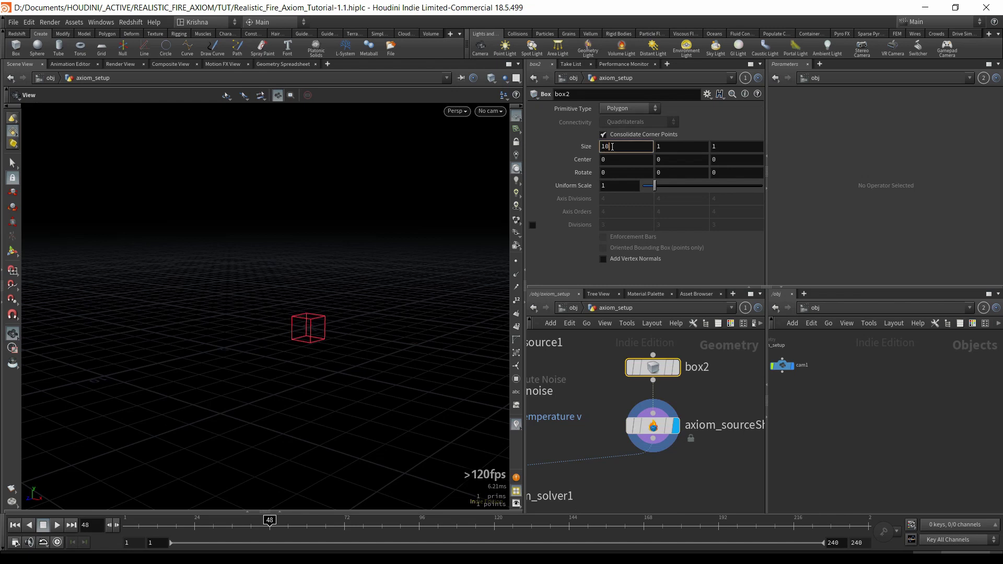
type("0")
key("Tab")
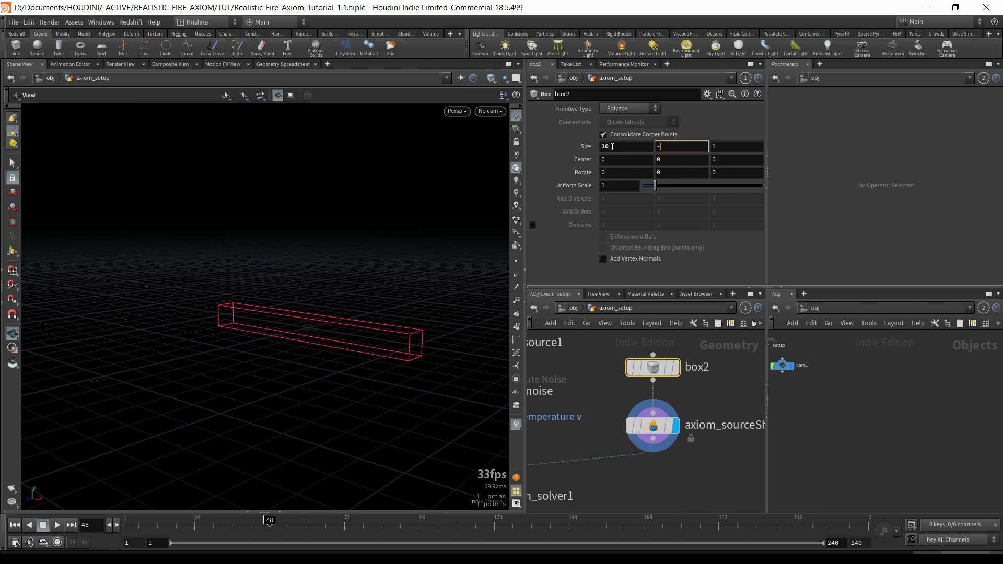
key("Return")
left_click(724, 147)
key("Return")
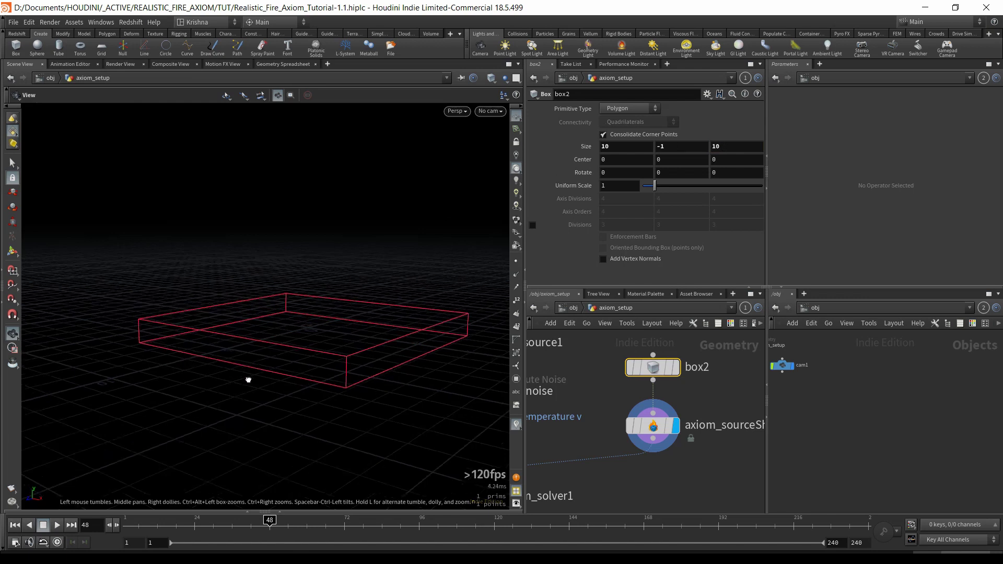
Link box2's Center Y to its Size Y with a relative reference and halve it, using the expression ch("sizey")/2.
left_click_drag(246, 378, 300, 360)
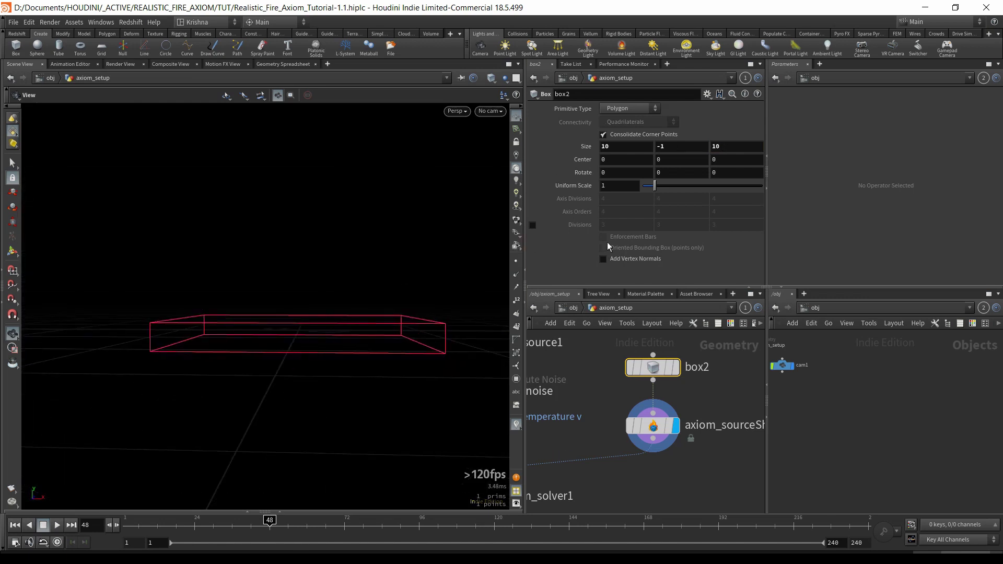
right_click(665, 158)
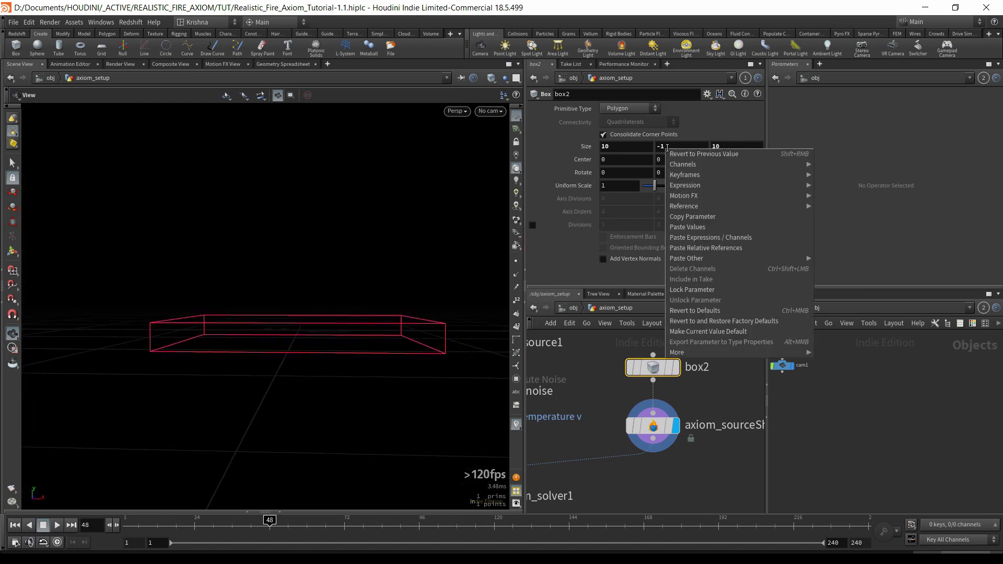
left_click(689, 217)
right_click(675, 157)
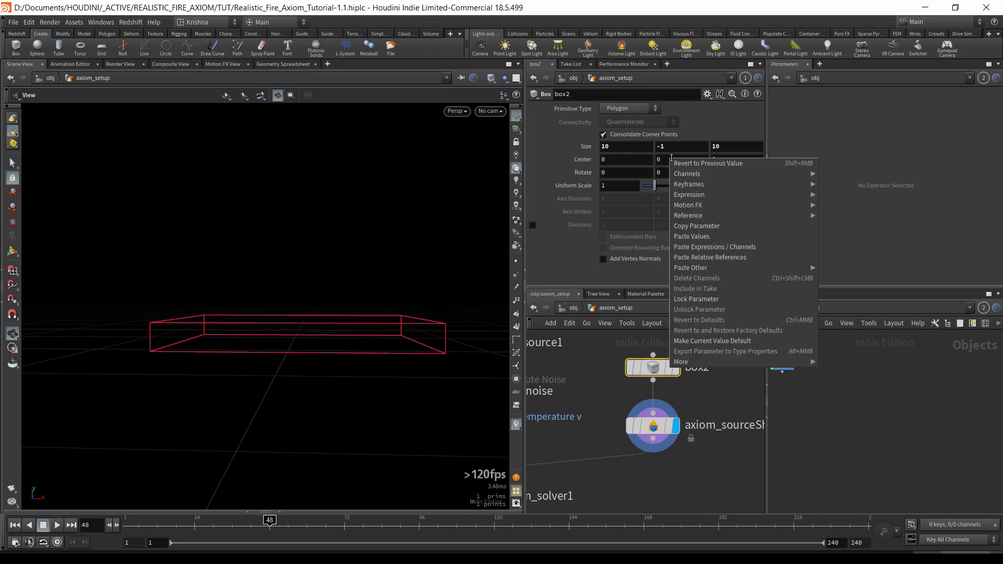
left_click(710, 262)
left_click(696, 161)
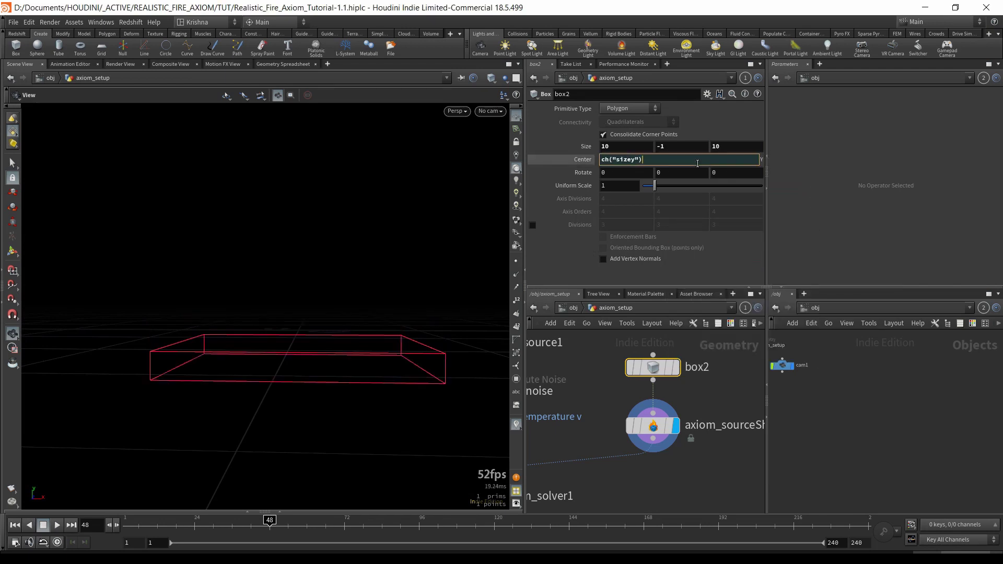
key("Return")
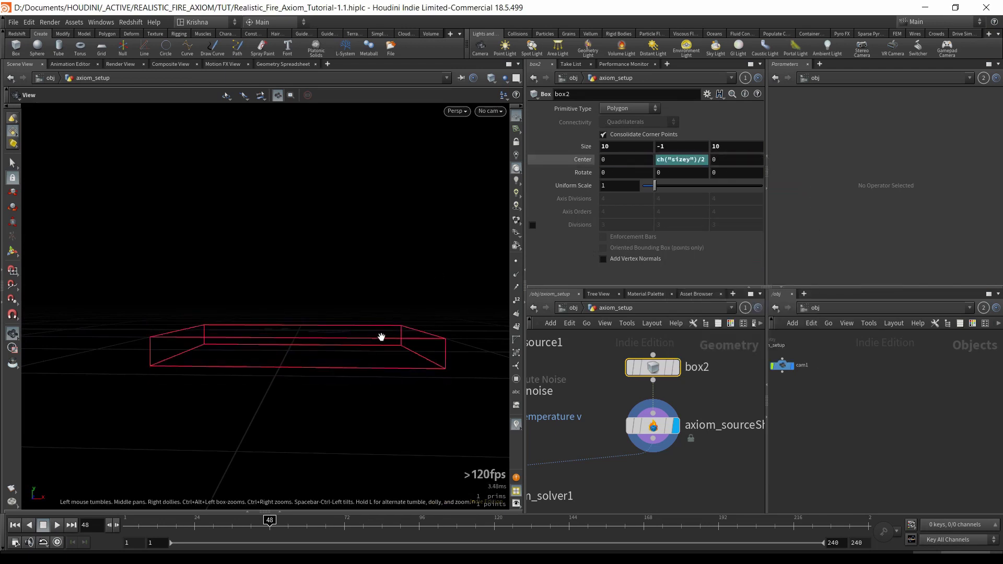
Examine the collision box in the front view and read the node info of axiom_sourceShape1.
mouse_move(381, 335)
left_mouse_down()
mouse_move(320, 355)
mouse_move(390, 345)
left_mouse_up()
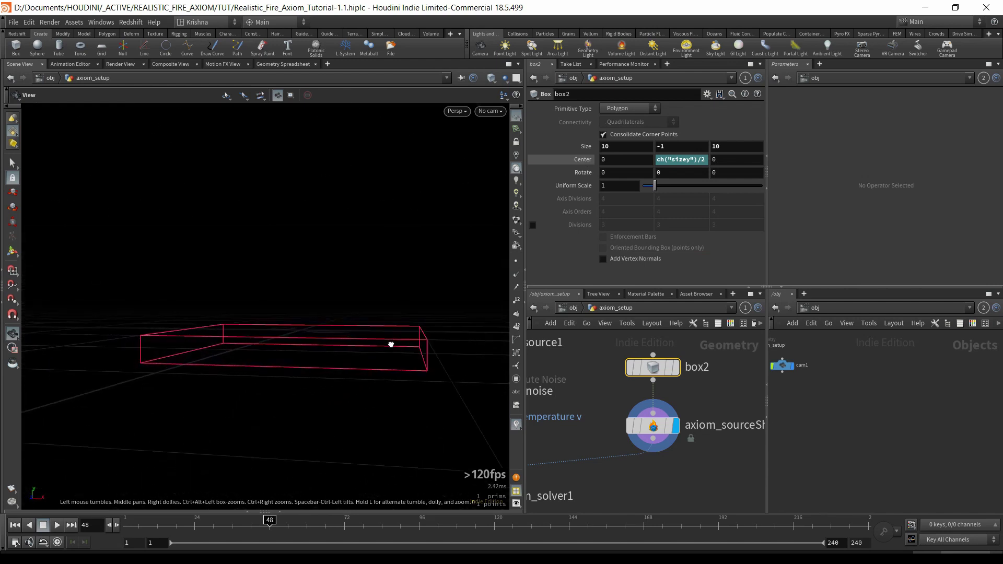
key("space+3")
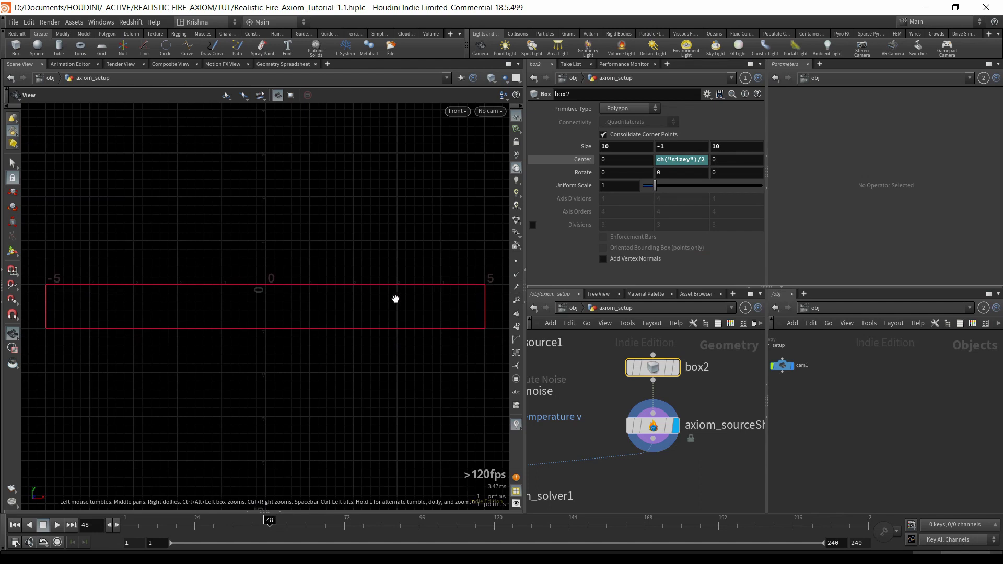
mouse_move(646, 433)
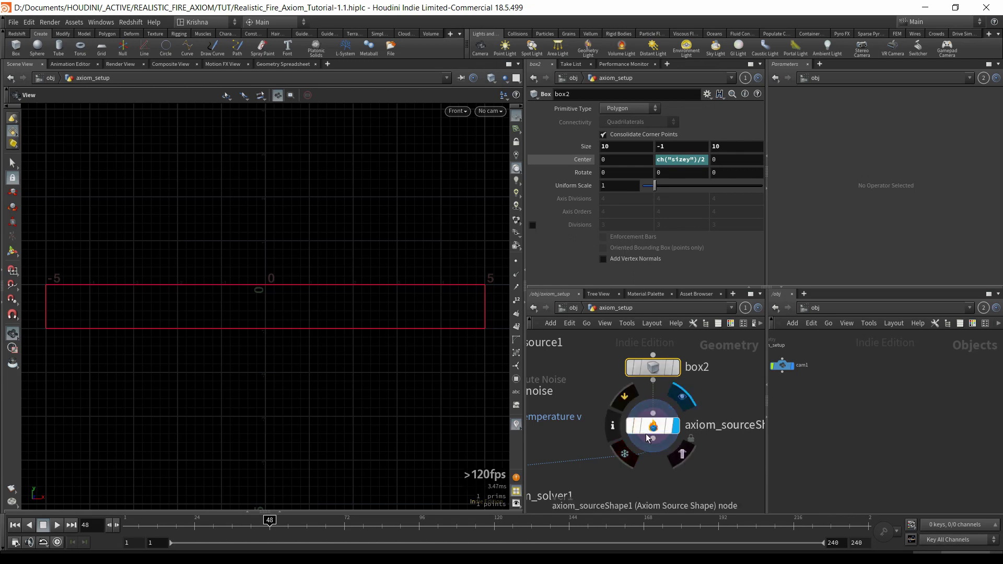
left_click(615, 426)
scroll(676, 298, "down", 1)
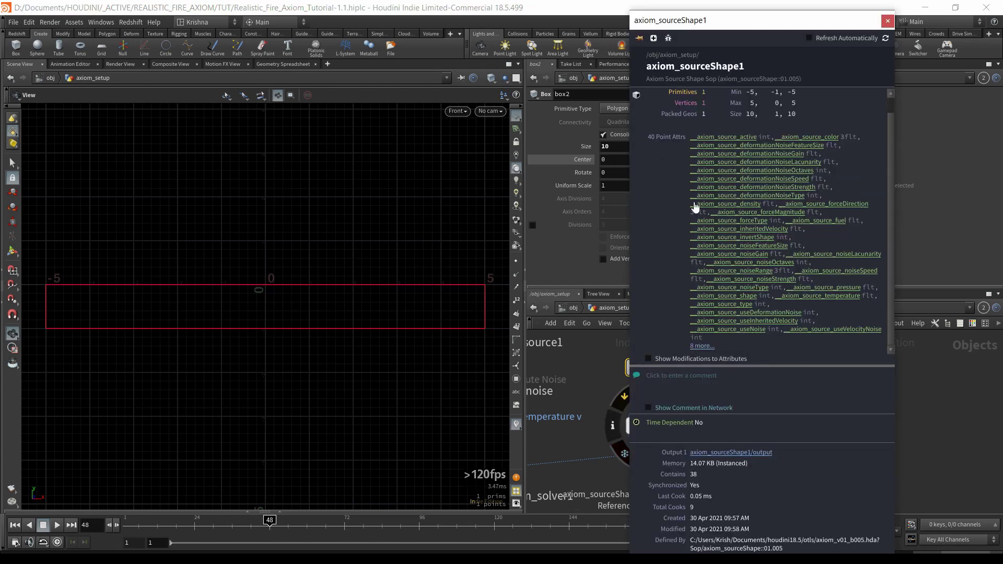
scroll(593, 411, "down", 5)
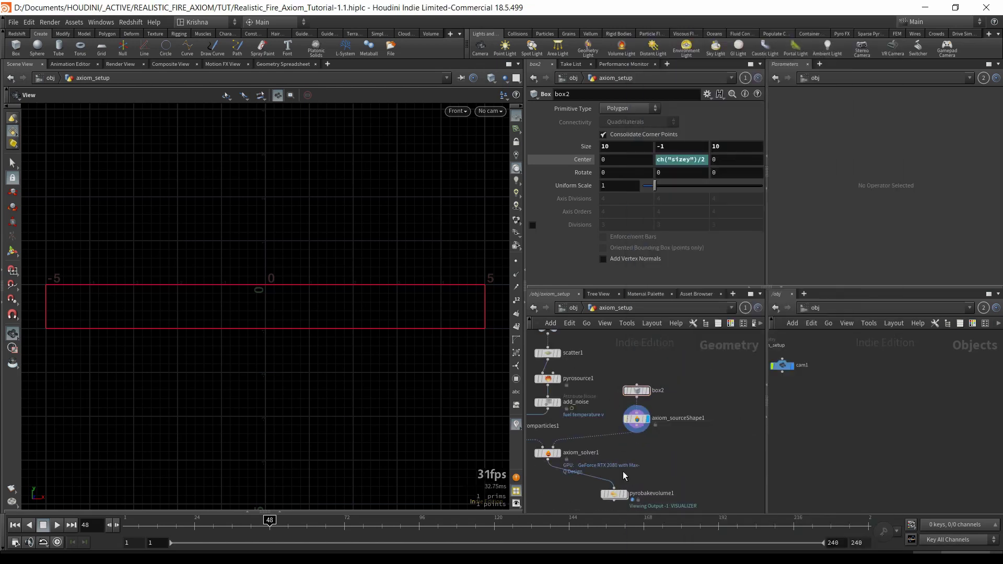
Look at the Sourcing parameters of axiom_solver1 and check the incoming fields in the node info of vdbfromparticles1.
middle_click_drag(641, 456, 668, 447)
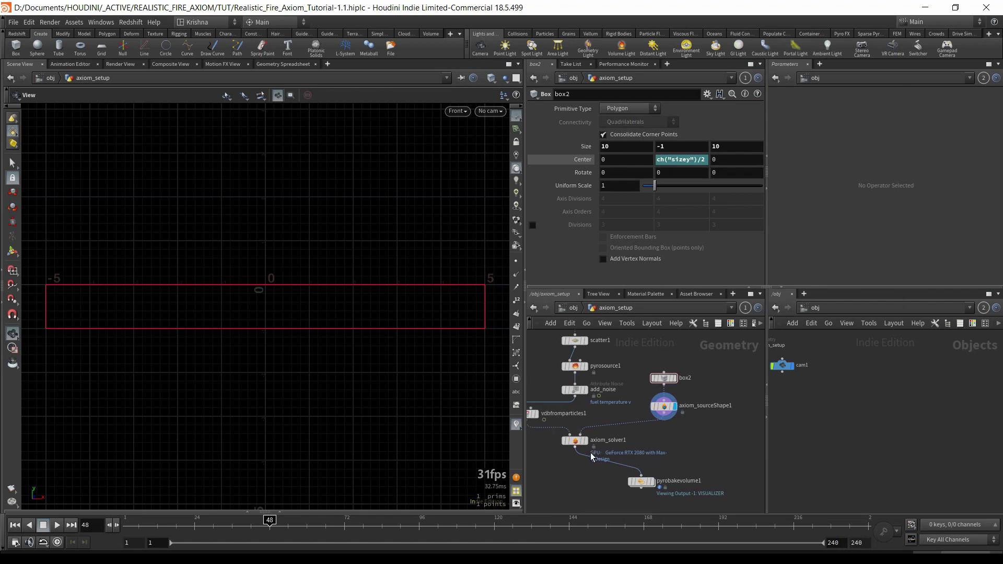
left_click(575, 441)
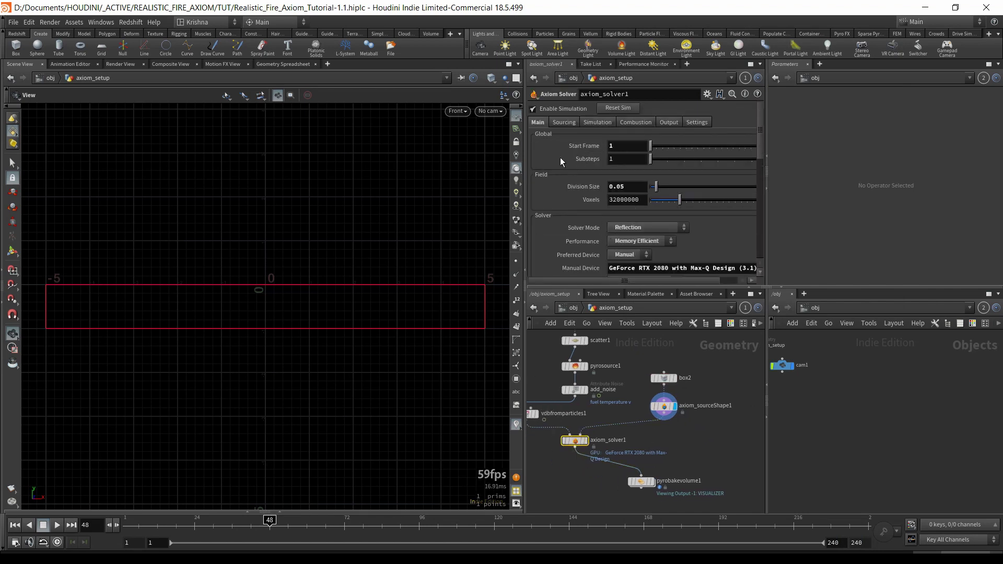
scroll(575, 149, "down", 1)
left_click(566, 122)
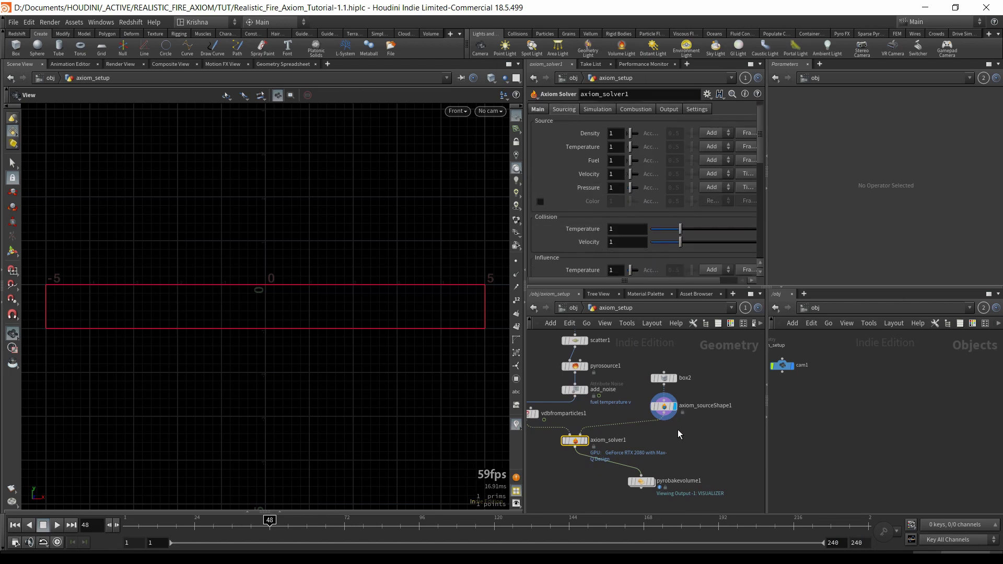
middle_click_drag(633, 455, 688, 440)
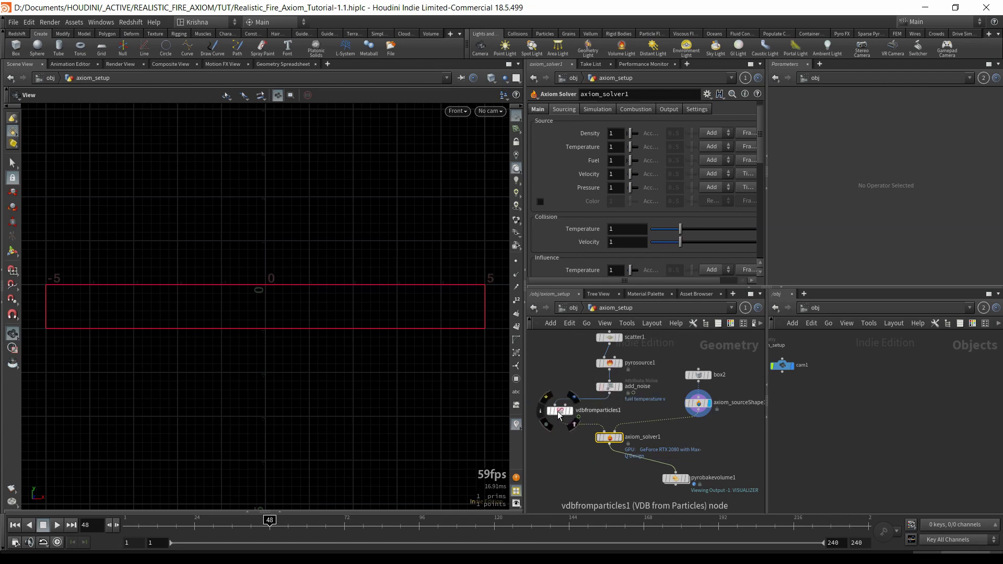
left_click(540, 410)
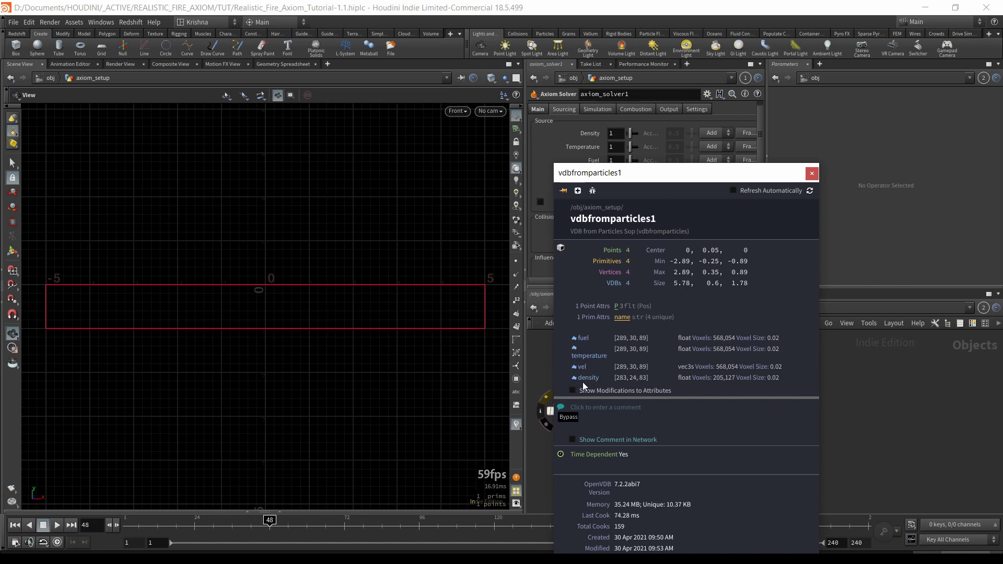
left_click(537, 471)
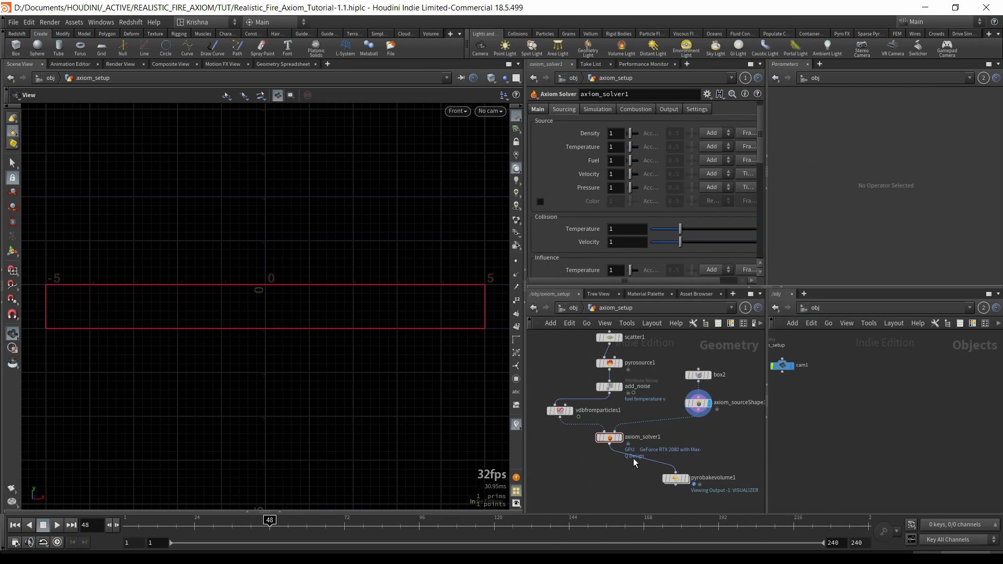
Display and select pyrobakevolume1, and look at the fire in perspective through cam1.
left_click(679, 481)
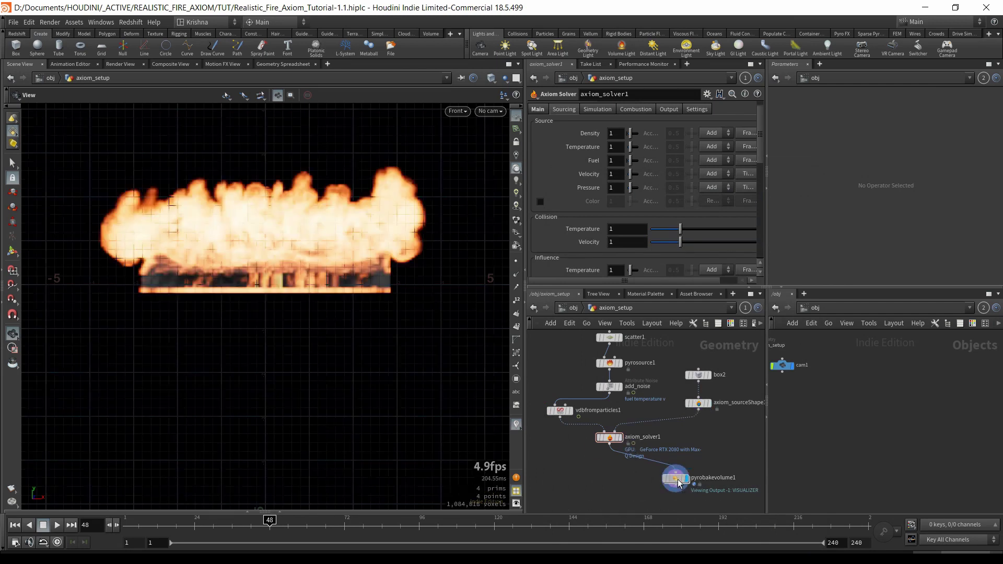
left_click(678, 480)
scroll(361, 342, "down", 3)
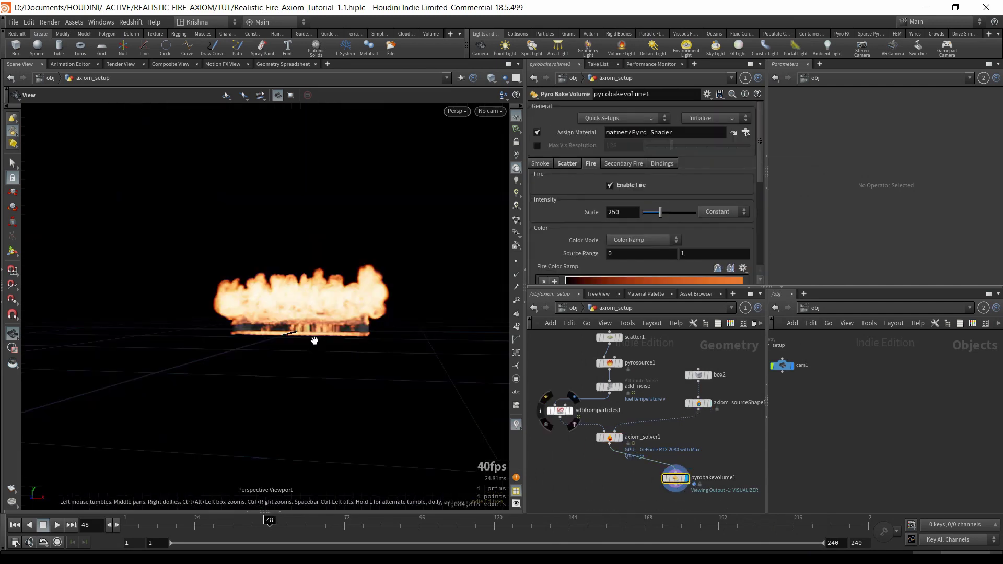
left_click_drag(314, 340, 319, 349)
left_click(489, 111)
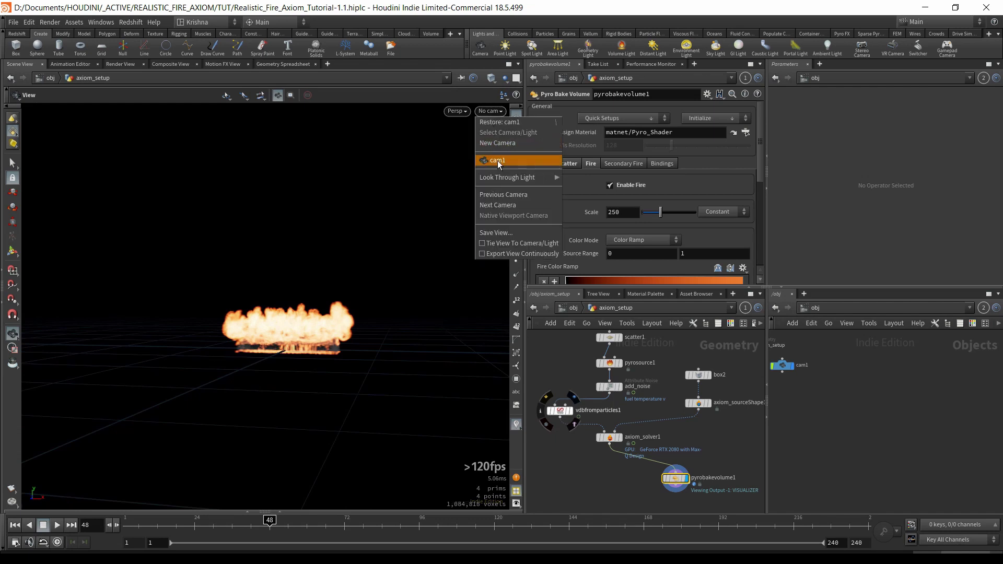
left_click(494, 158)
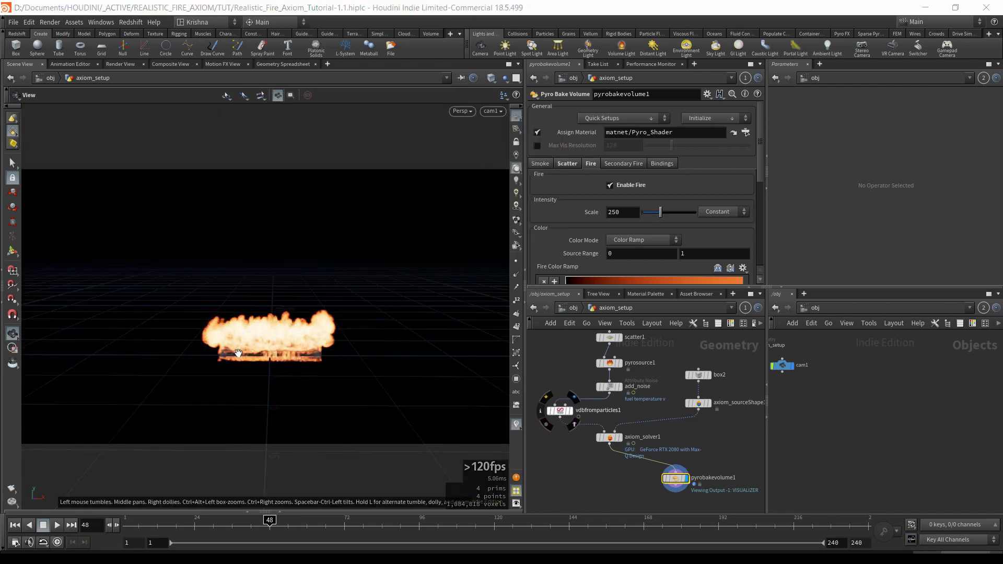
Play the simulation from frame 1 to frame 28, check the fire's base in the front view, and return to the first frame.
left_click(15, 525)
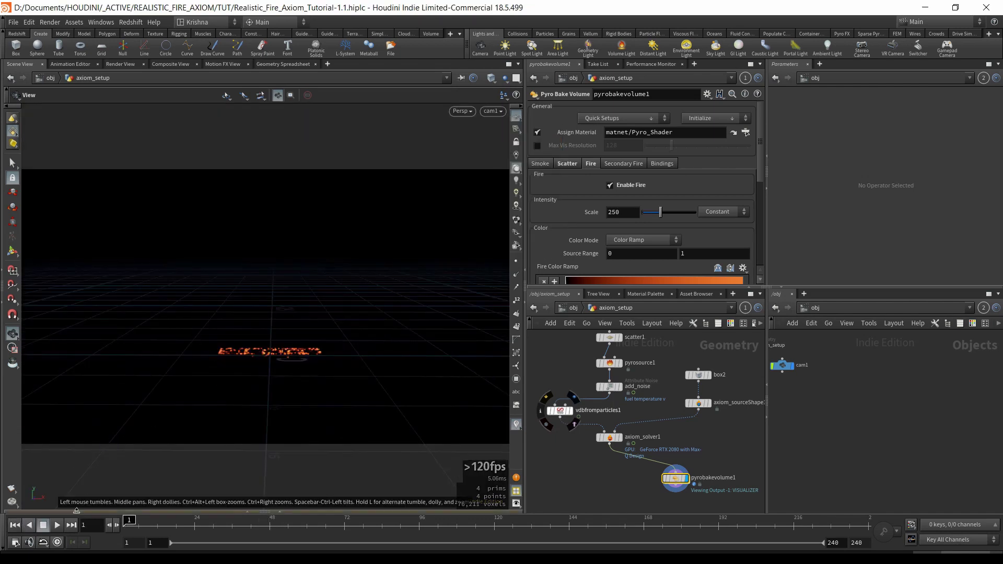
left_click(57, 525)
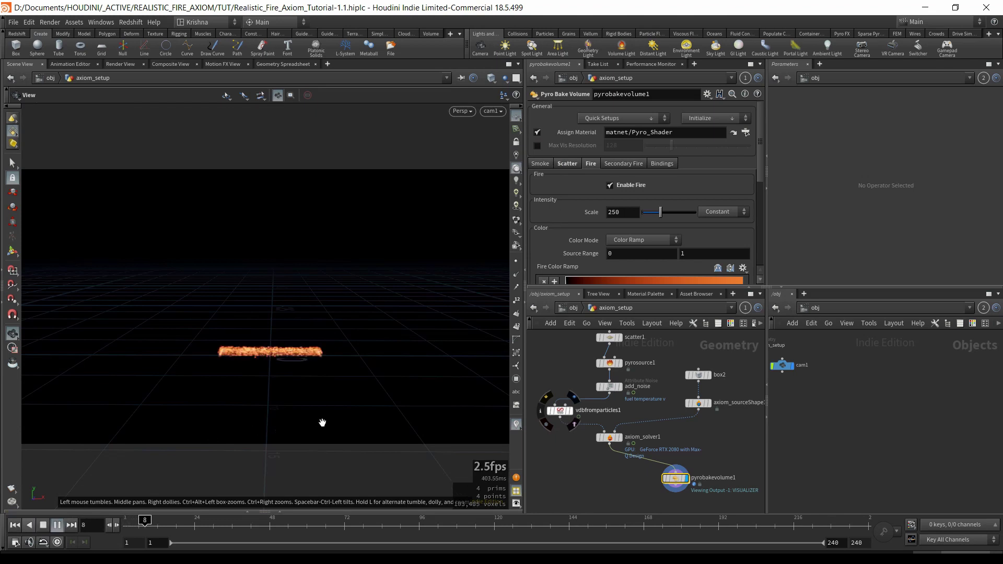
key("Up")
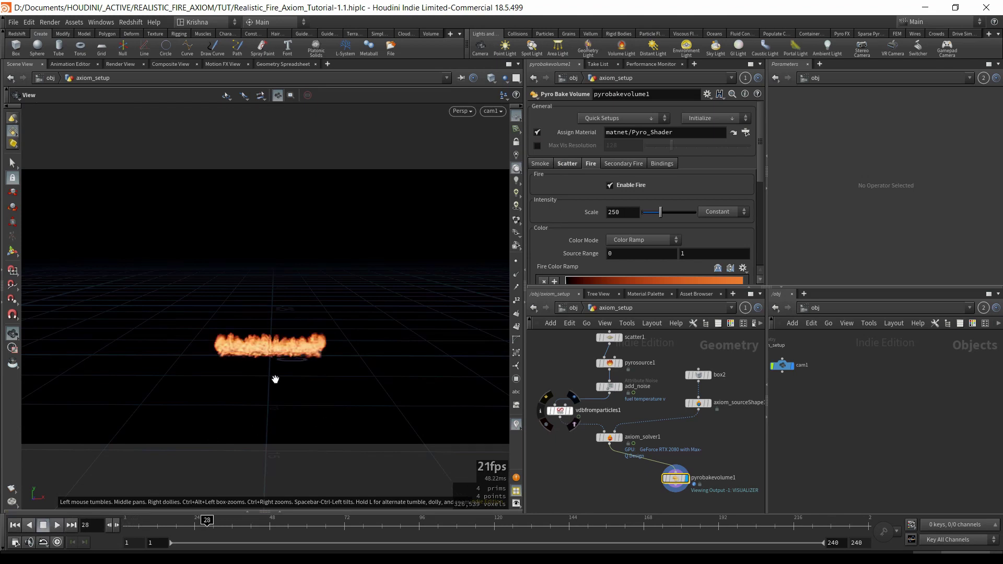
key("space+3")
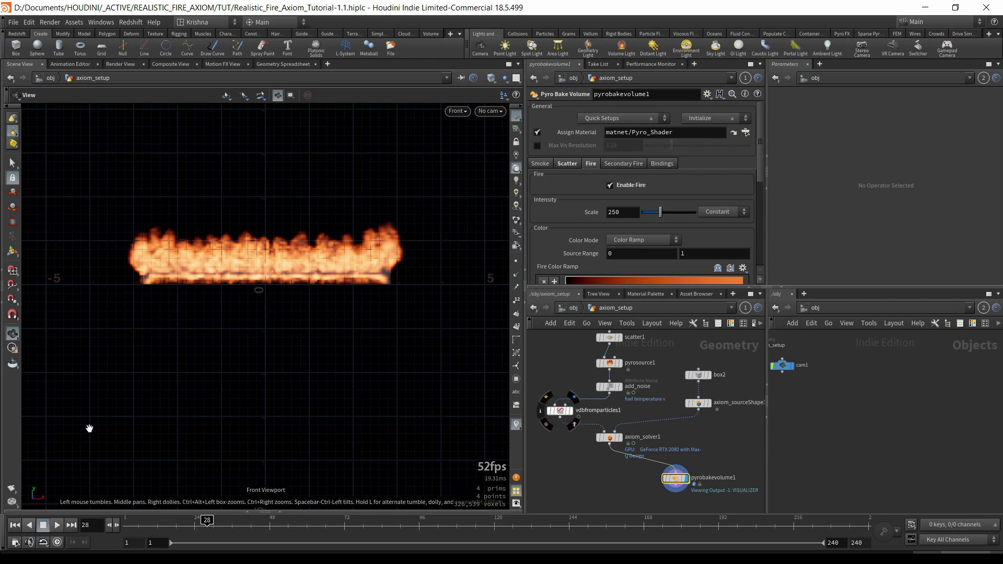
key("space+1")
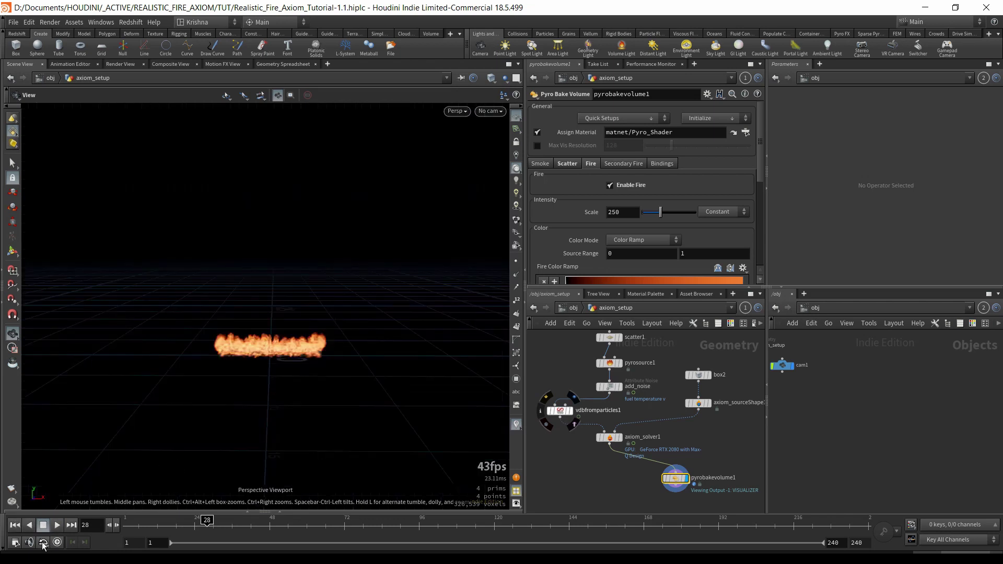
left_click(15, 525)
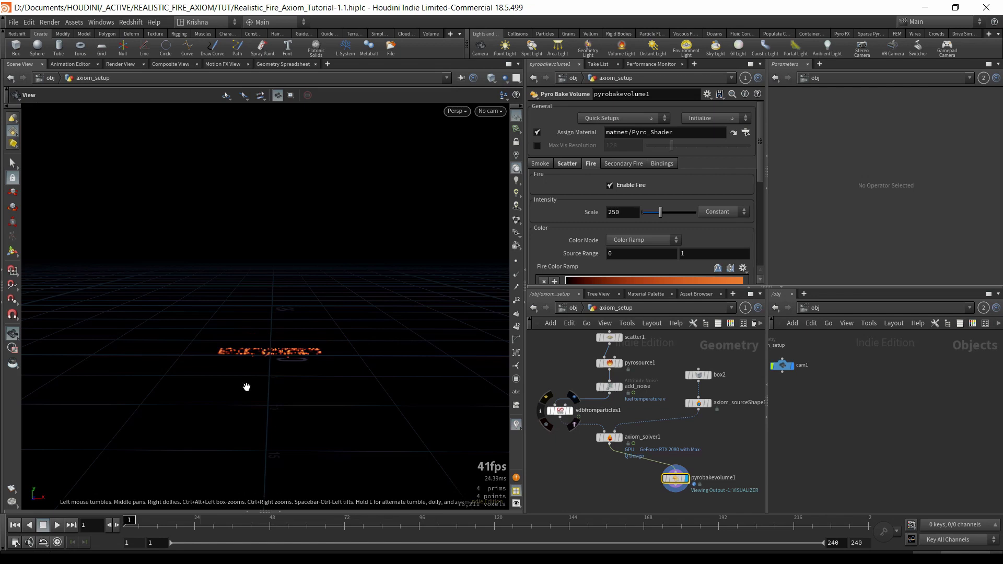
Try source scales of 4 for Temperature, Fuel and Velocity on axiom_solver1.
left_click_drag(584, 426, 627, 467)
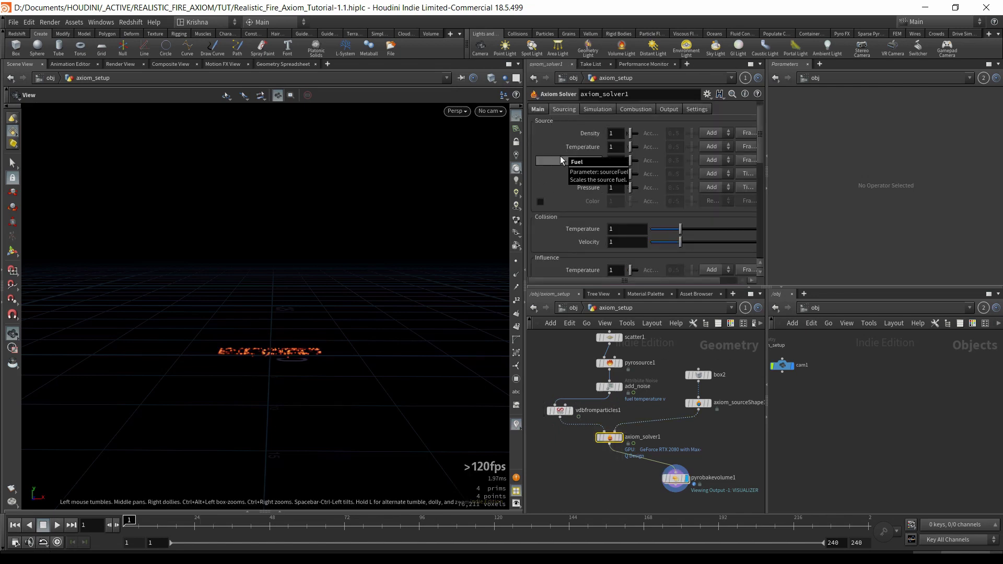
left_click(615, 147)
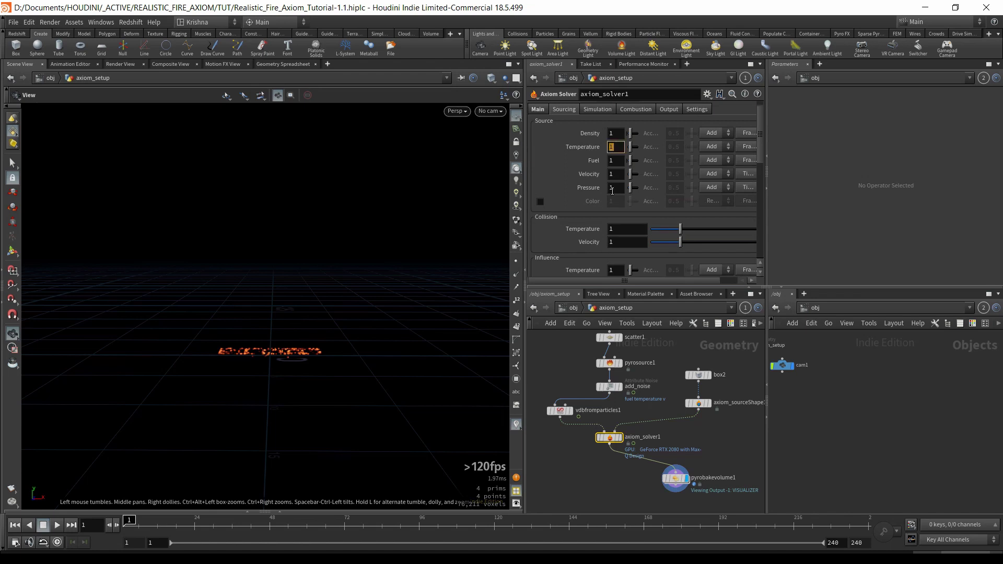
key("Tab")
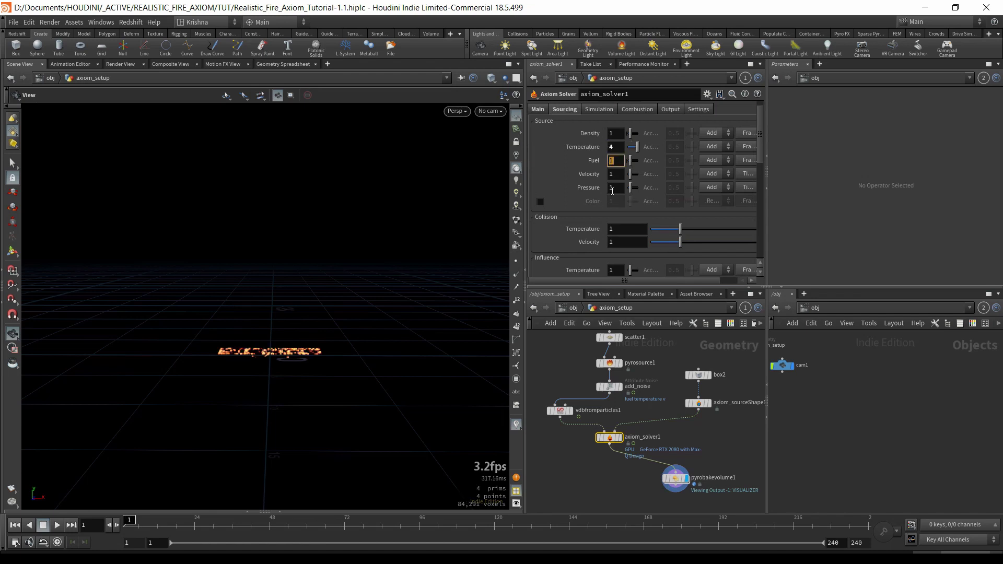
type("4")
key("Tab")
type("4")
key("Return")
Set the source Temperature, Fuel and Velocity scales of axiom_solver1 back to 1.
double_click(613, 145)
type("1")
key("Tab")
type("1")
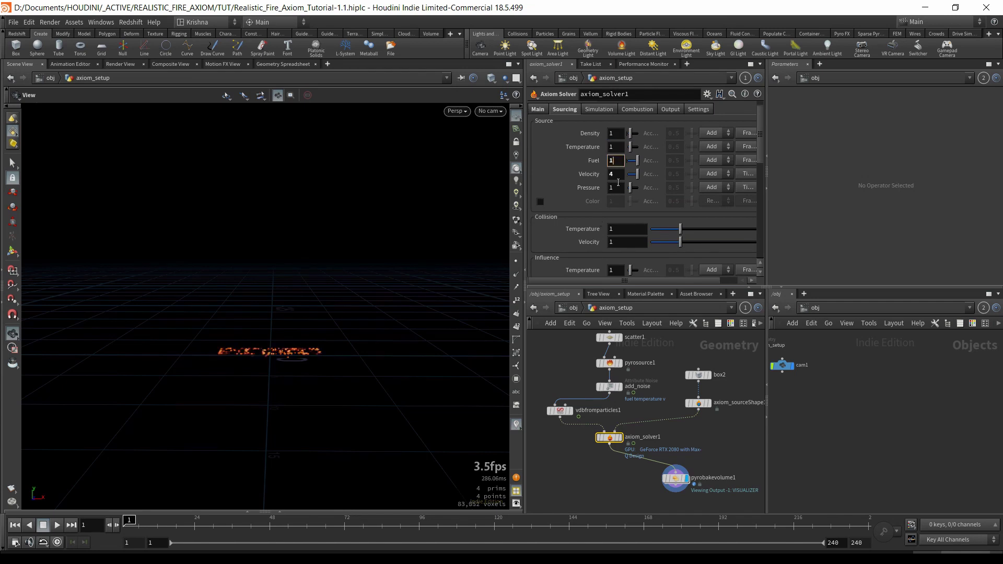
key("Tab")
type("1")
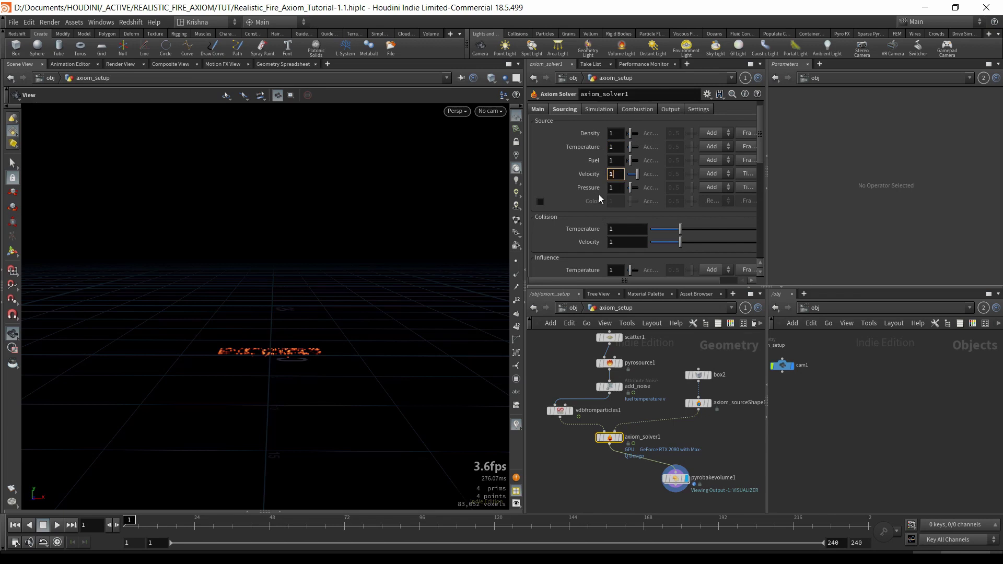
Set the simulation Time Scale of axiom_solver1 to 2.
left_click(549, 245)
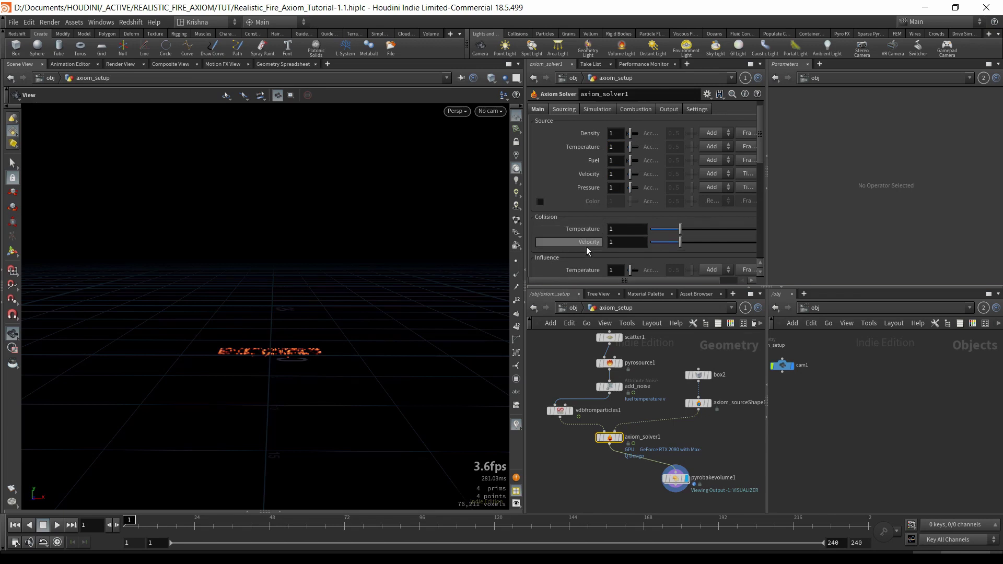
left_click(596, 109)
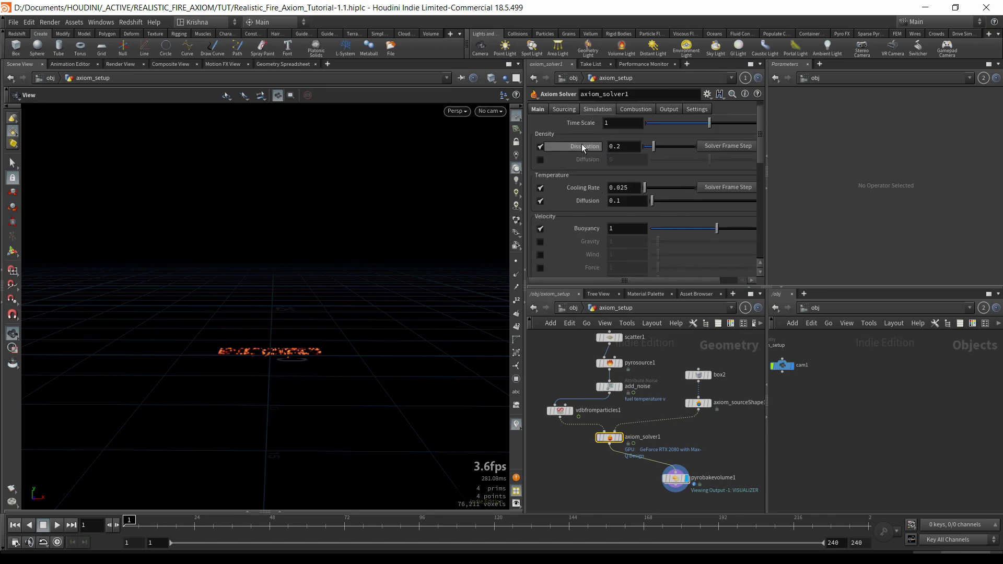
left_click(612, 123)
type("2")
key("Return")
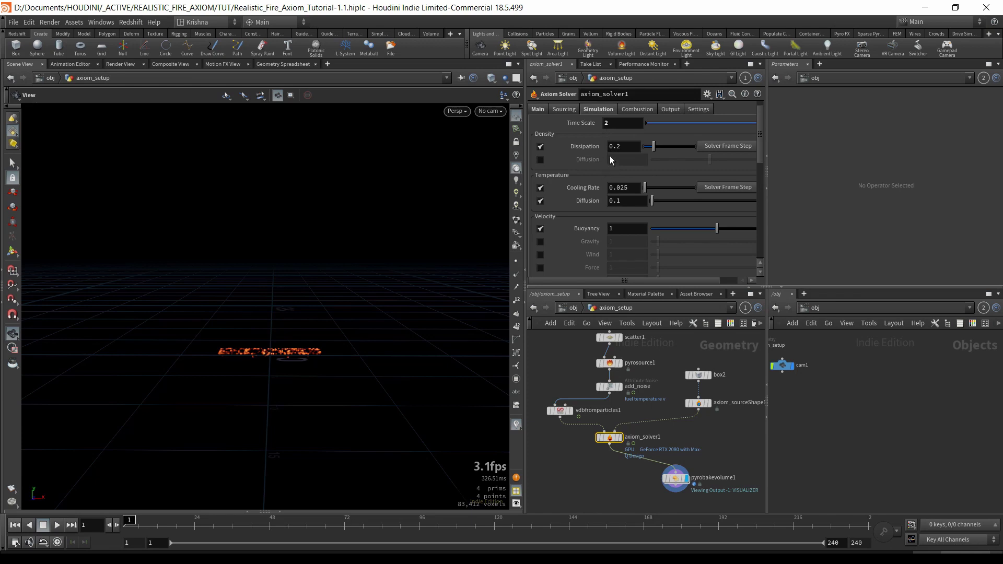
Set the Density Dissipation of axiom_solver1 to 0.05, and enable its Density Diffusion with a value of 0.1.
left_click(616, 149)
type("05")
key("Return")
left_click(616, 159)
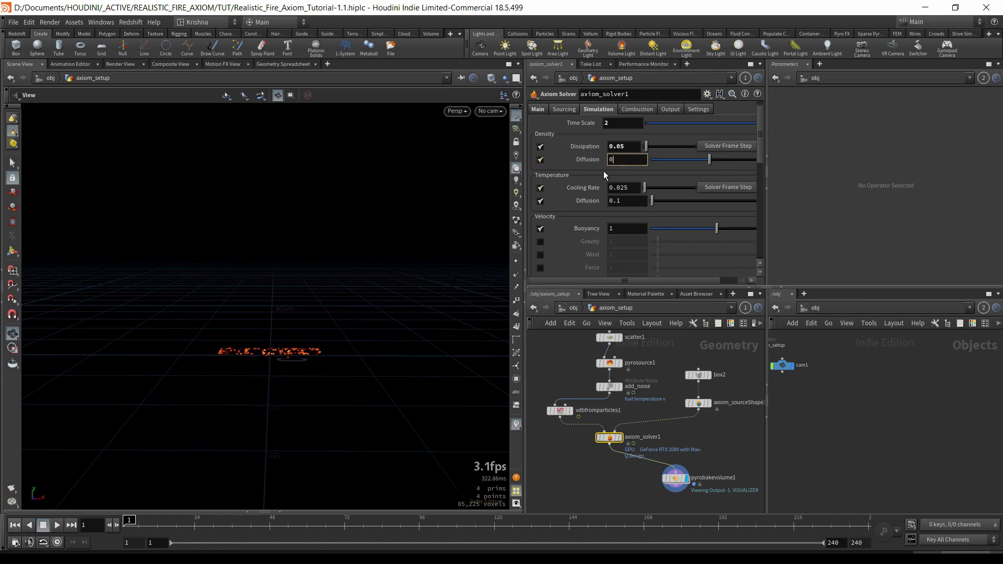
key("Return")
mouse_move(594, 164)
Set the Temperature Cooling Rate of axiom_solver1 to 0.2 and its Temperature Diffusion to 0.01.
mouse_move(578, 189)
left_click_drag(614, 187, 630, 188)
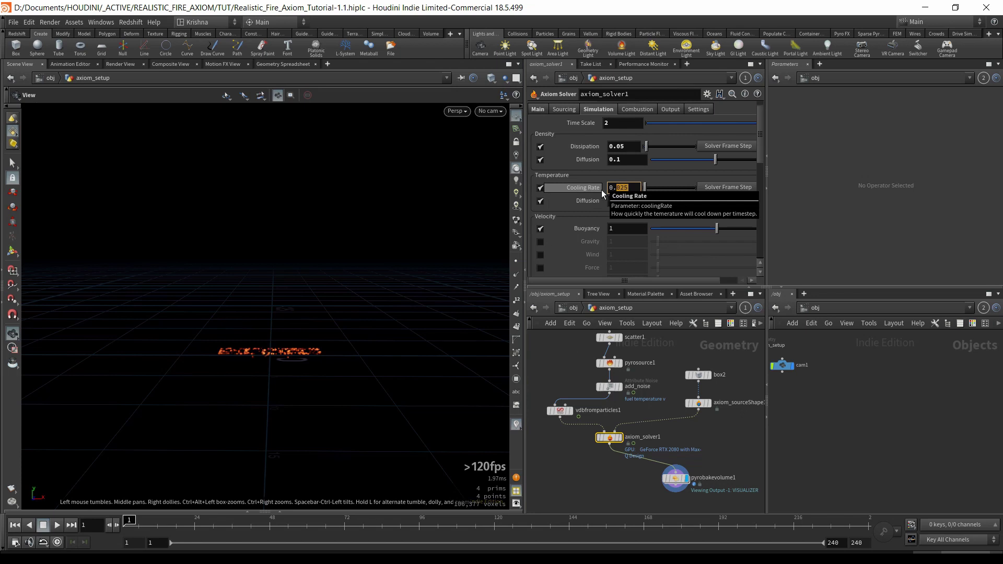
key("Return")
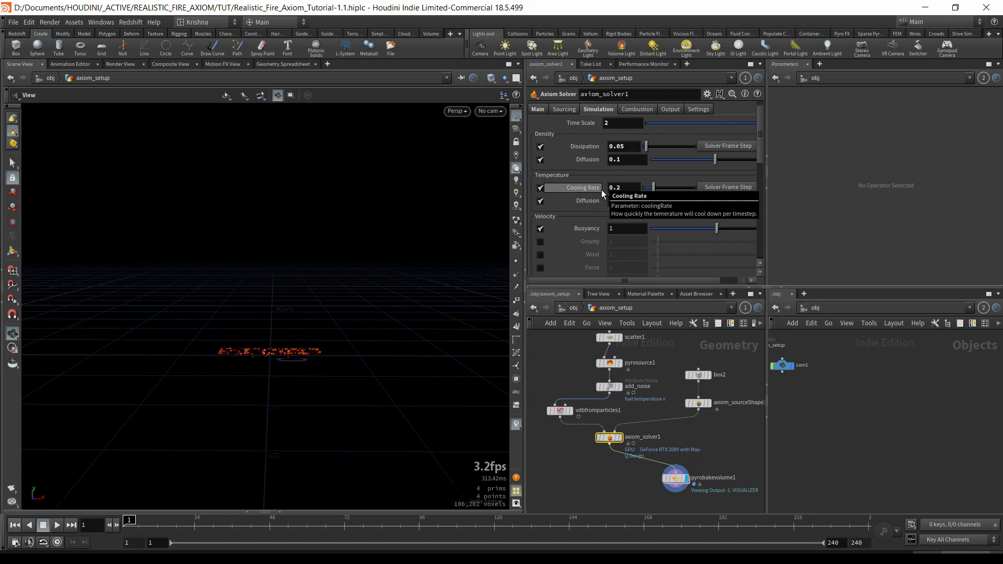
double_click(631, 190)
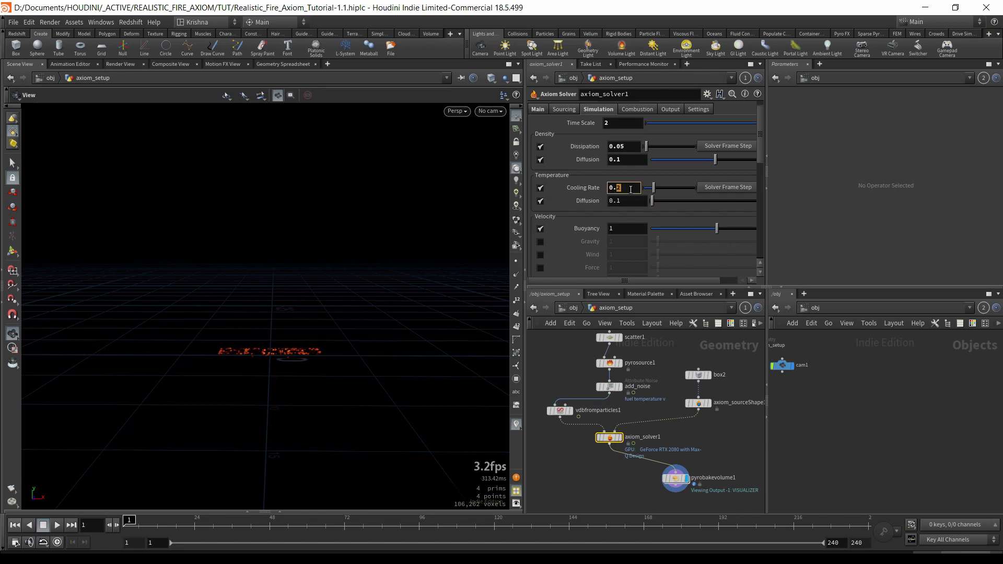
type("1")
type("2")
left_click(617, 201)
type("0")
key("Return")
scroll(617, 214, "down", 2)
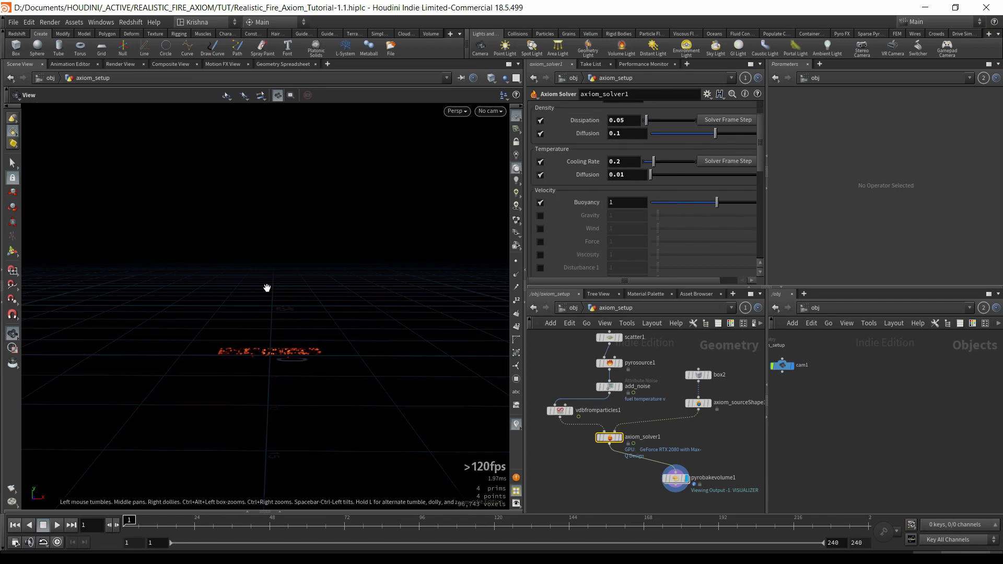
Set the field Division Size of axiom_solver1 to 0.1.
scroll(579, 170, "up", 4)
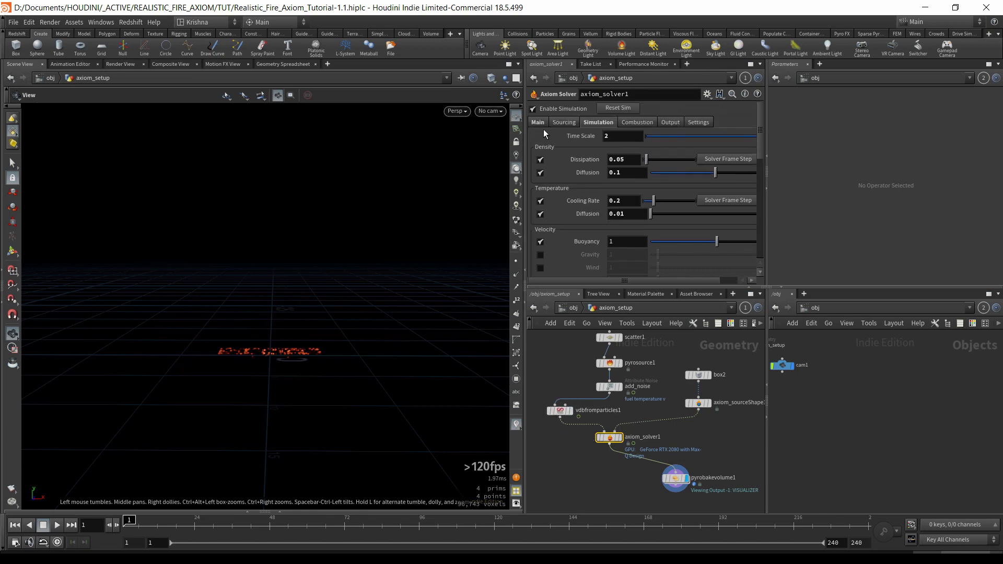
left_click(538, 123)
double_click(615, 187)
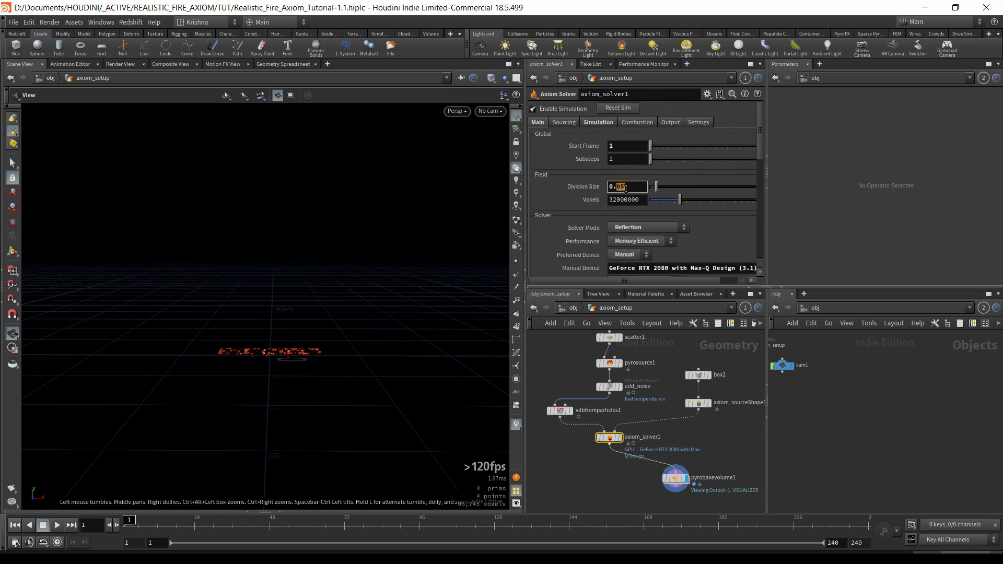
type("0.1")
key("Return")
Play the simulation past frame 30 to check the fire, and return to the first frame.
left_click(592, 122)
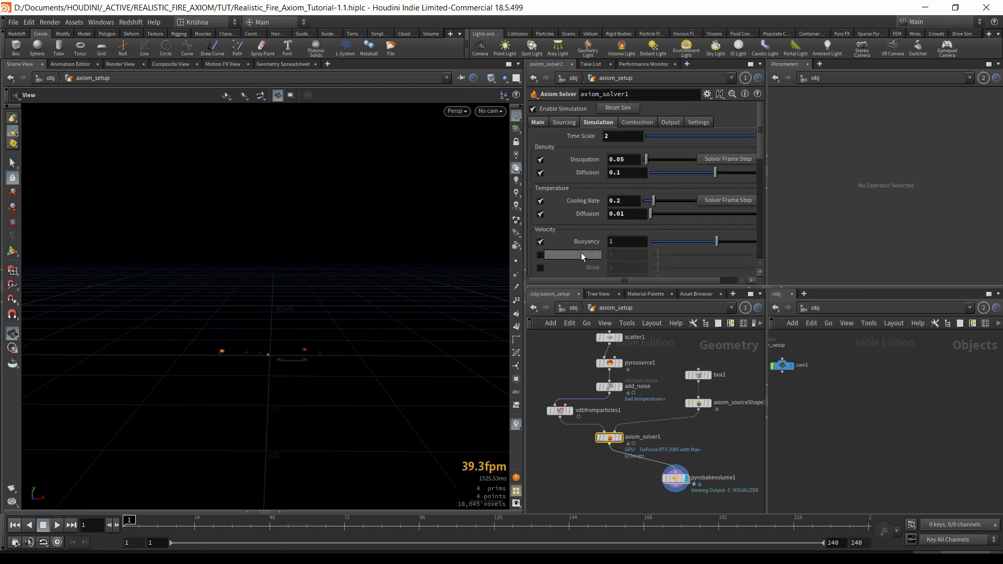
scroll(582, 254, "down", 3)
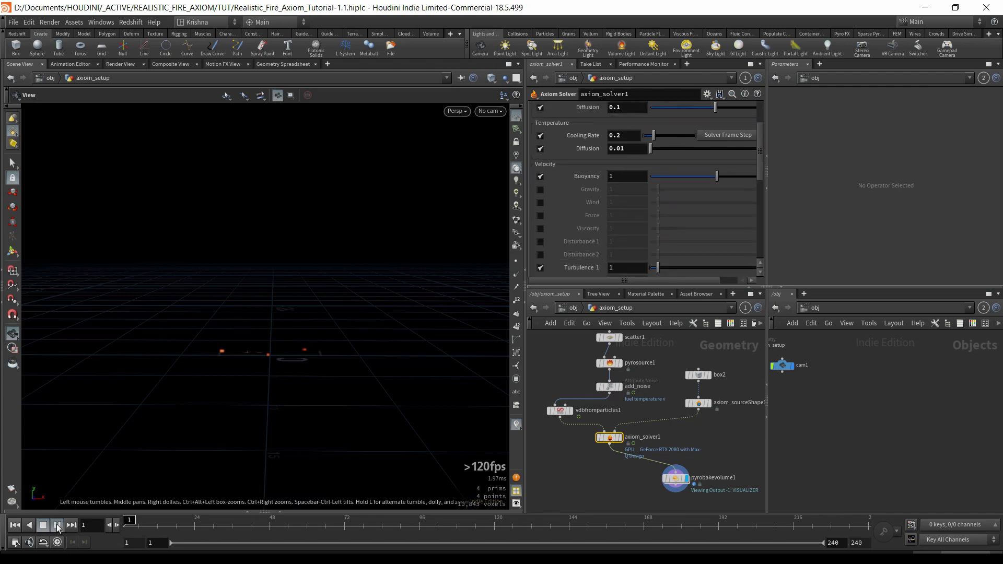
left_click(57, 525)
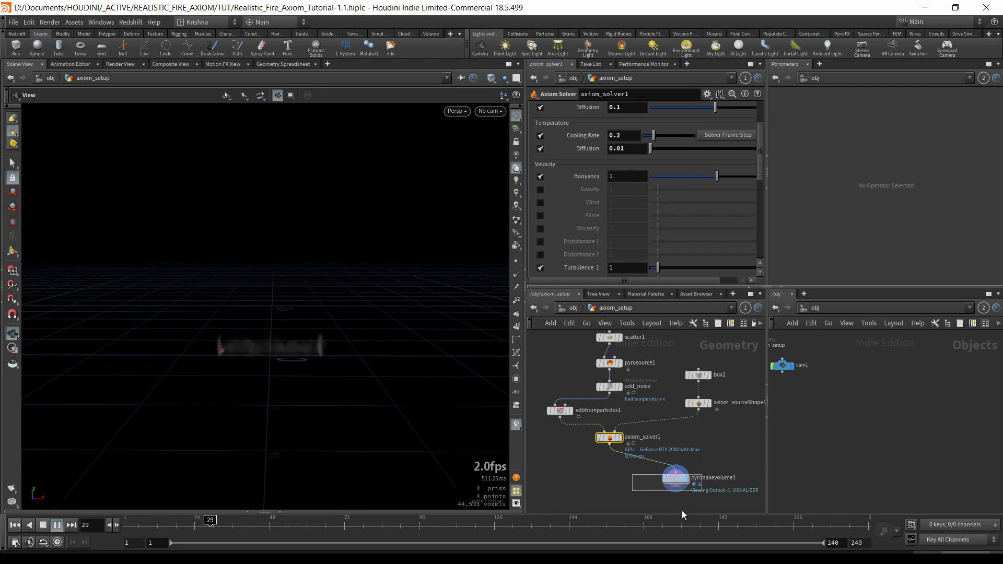
left_click(676, 478)
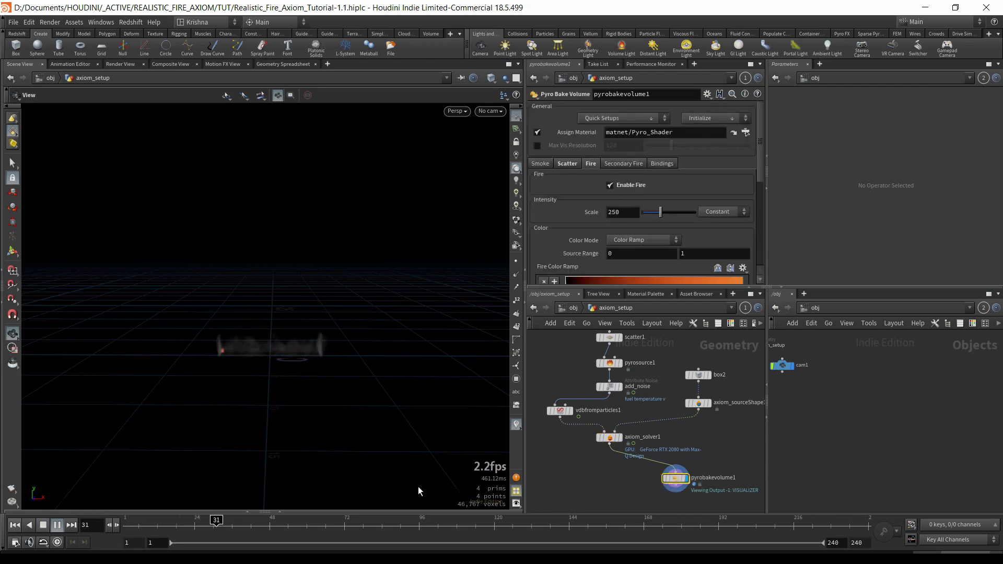
left_click(43, 525)
left_click(15, 525)
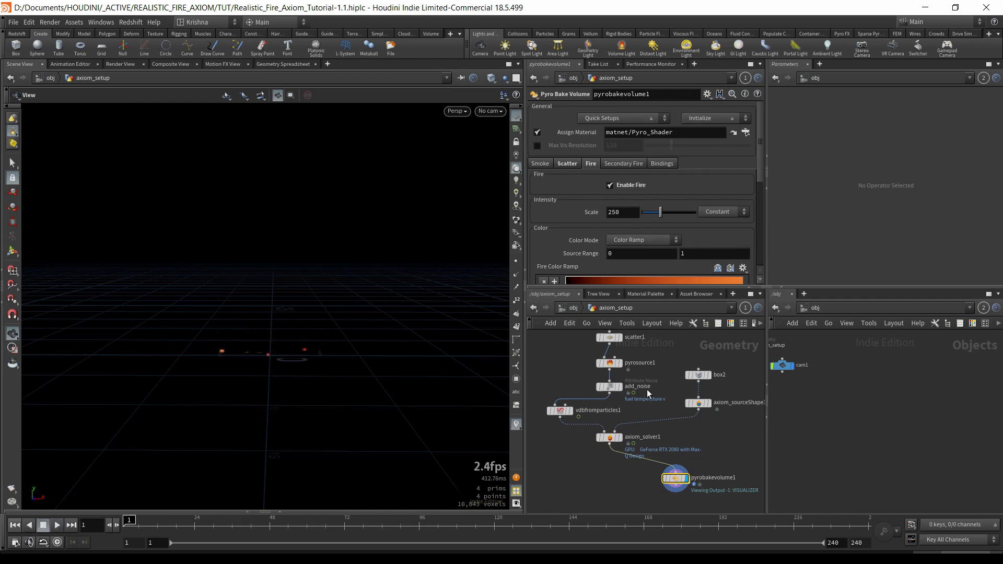
Set the velocity Buoyancy of axiom_solver1 to 10, play the simulation to check the fire, and return to the first frame.
left_click(609, 438)
left_click(625, 178)
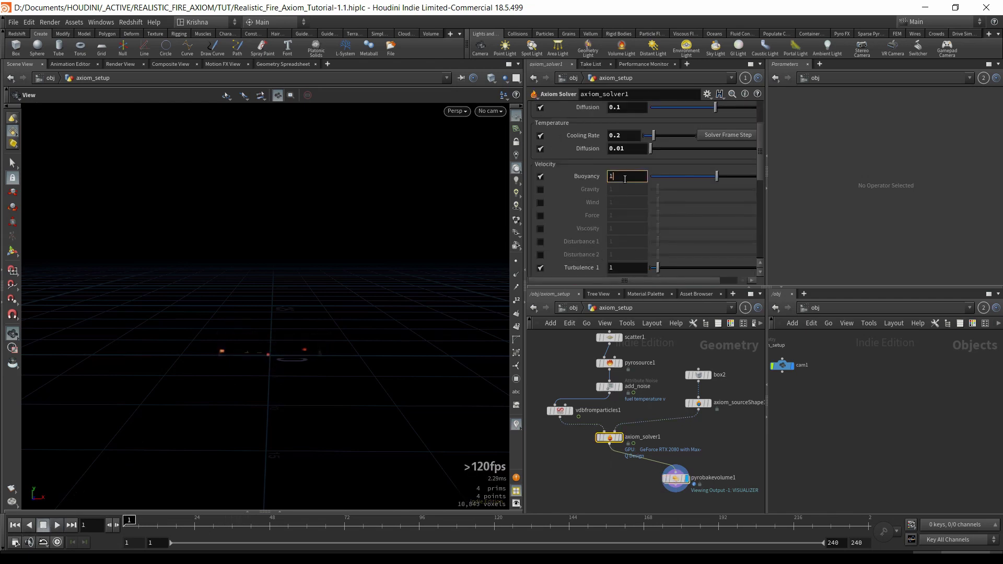
type("10")
key("Return")
left_click(57, 525)
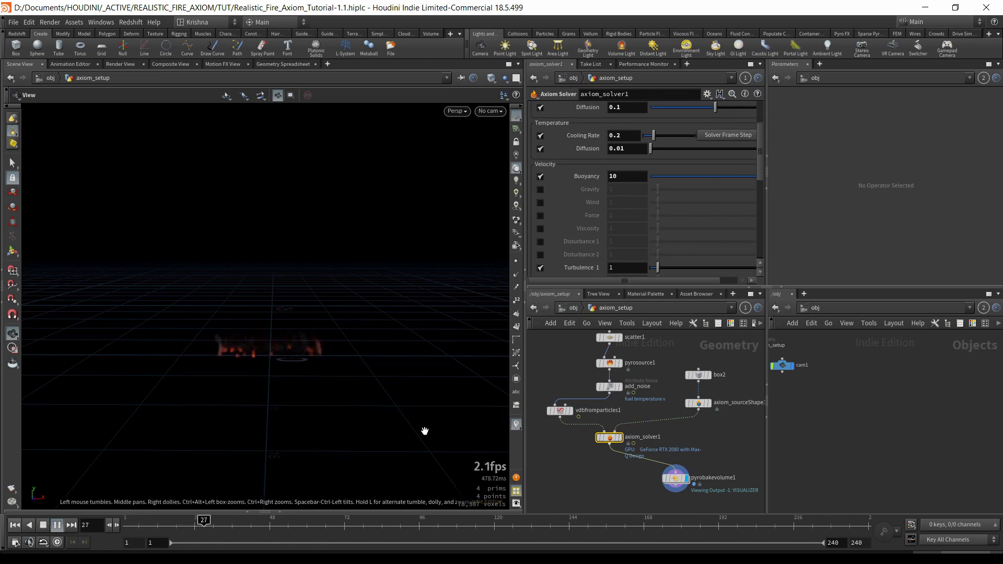
left_click(43, 525)
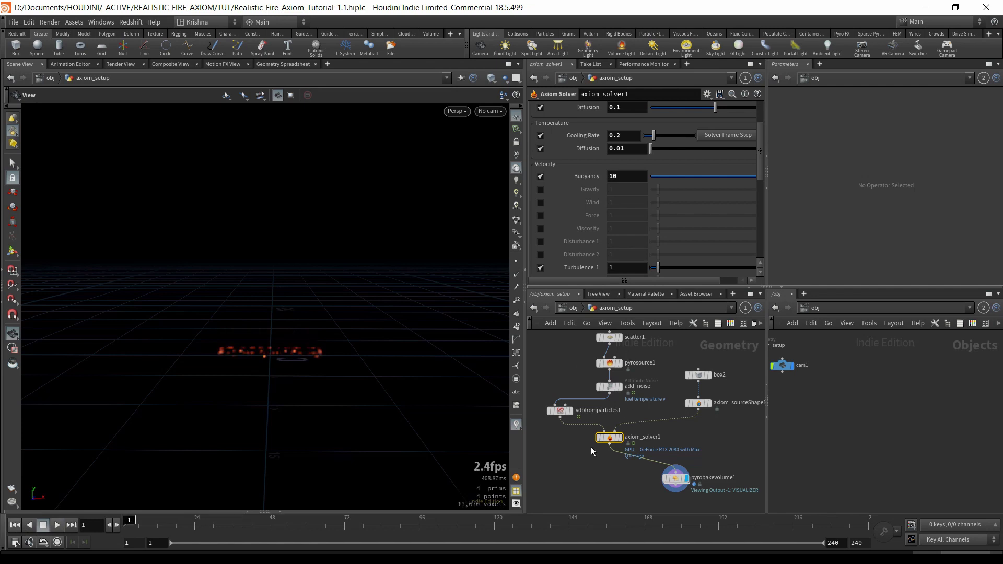
Set the field Division Size of axiom_solver1 to 0.06.
scroll(538, 223, "up", 3)
left_click(541, 123)
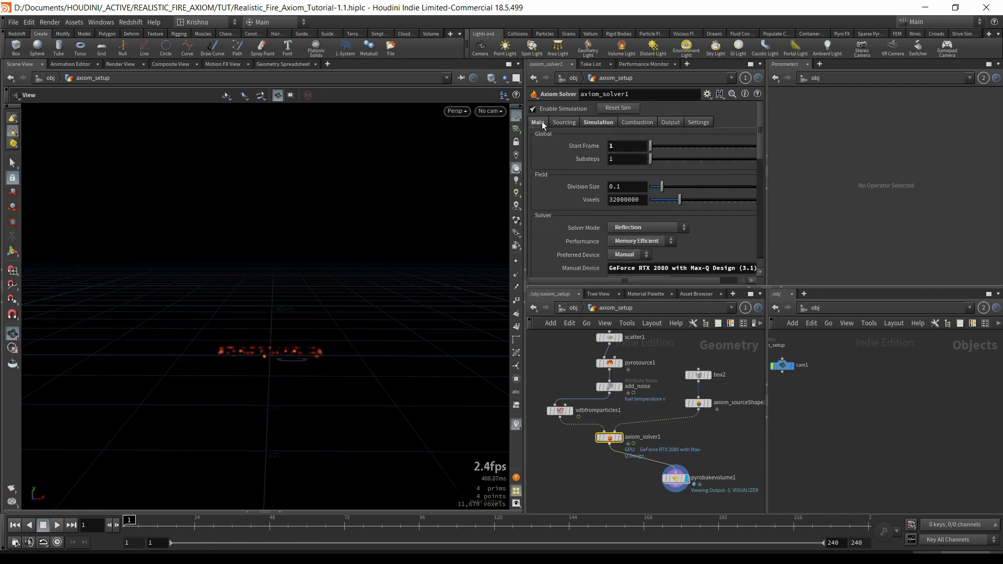
left_click_drag(616, 187, 641, 188)
type("06")
key("Return")
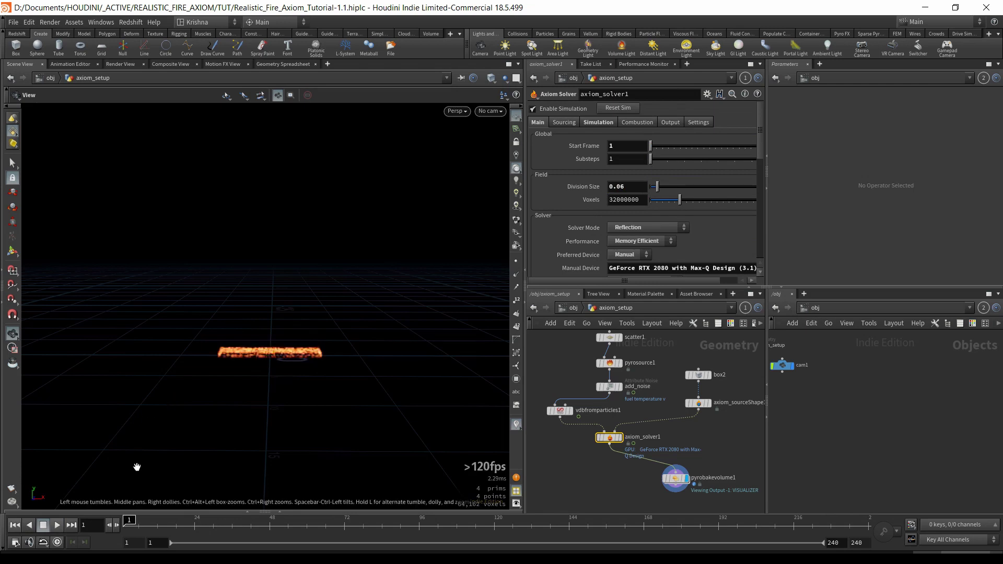
Play the simulation up to frame 45 to check the fire's height, and return to the first frame.
left_click(57, 526)
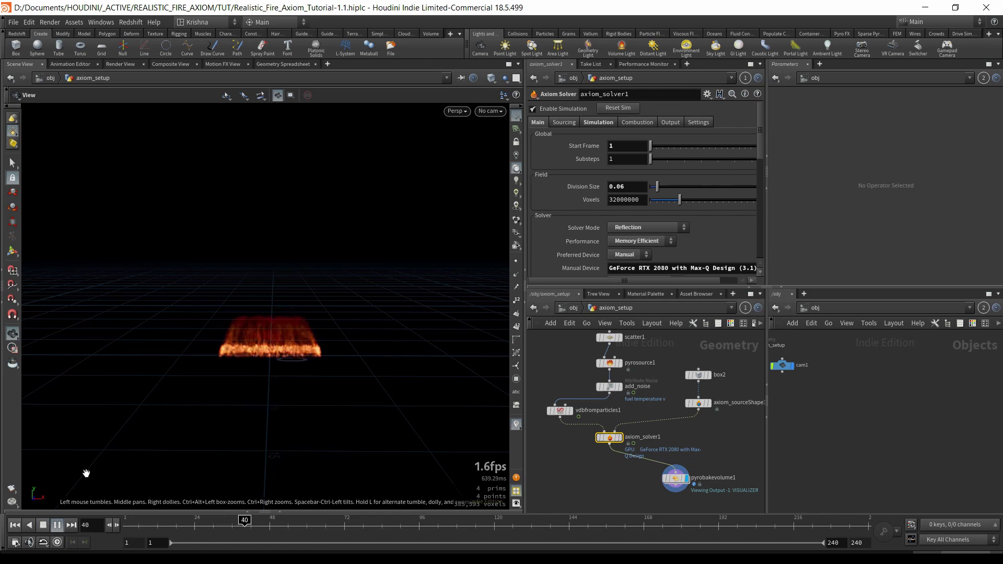
left_click(42, 527)
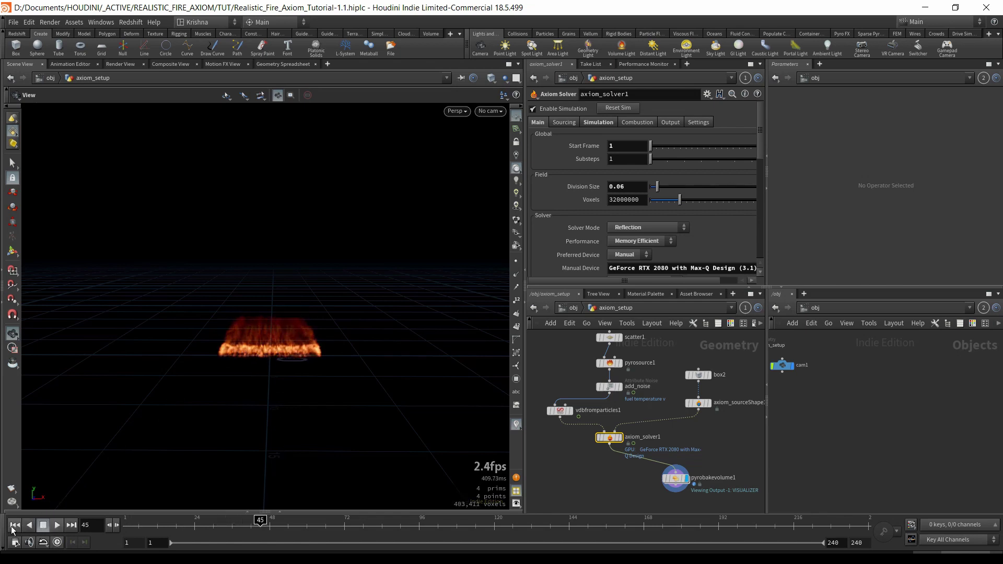
left_click(16, 526)
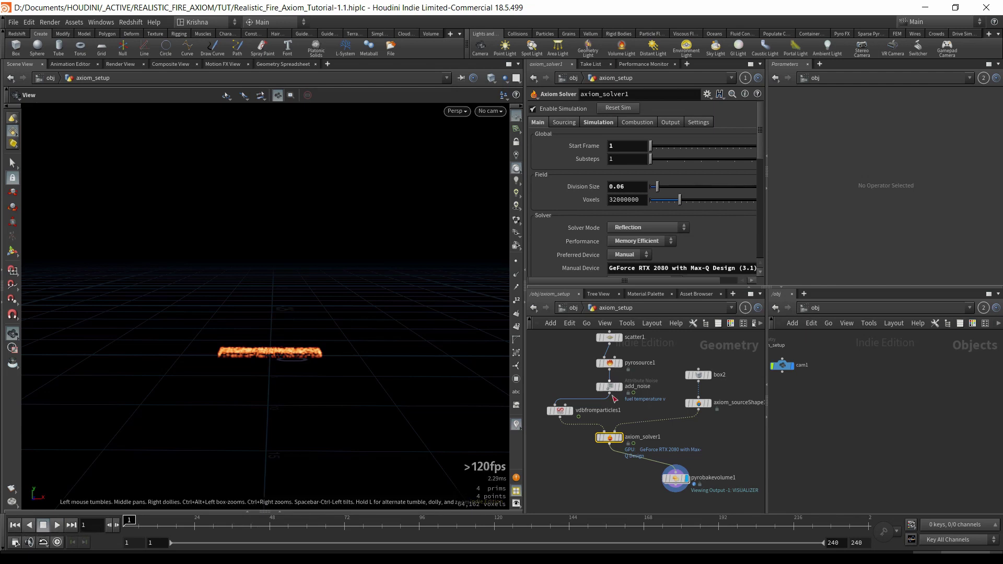
left_click(594, 124)
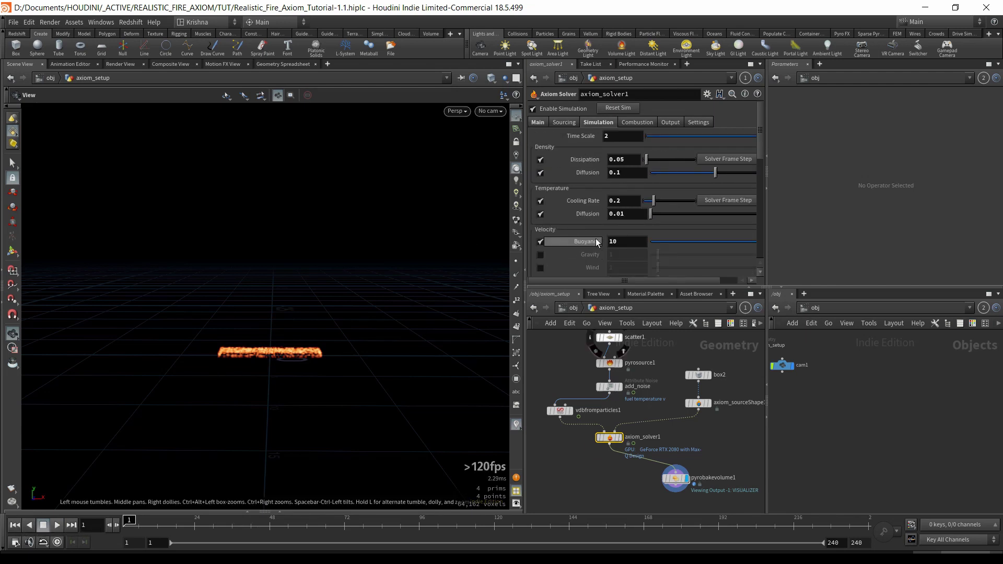
mouse_move(594, 248)
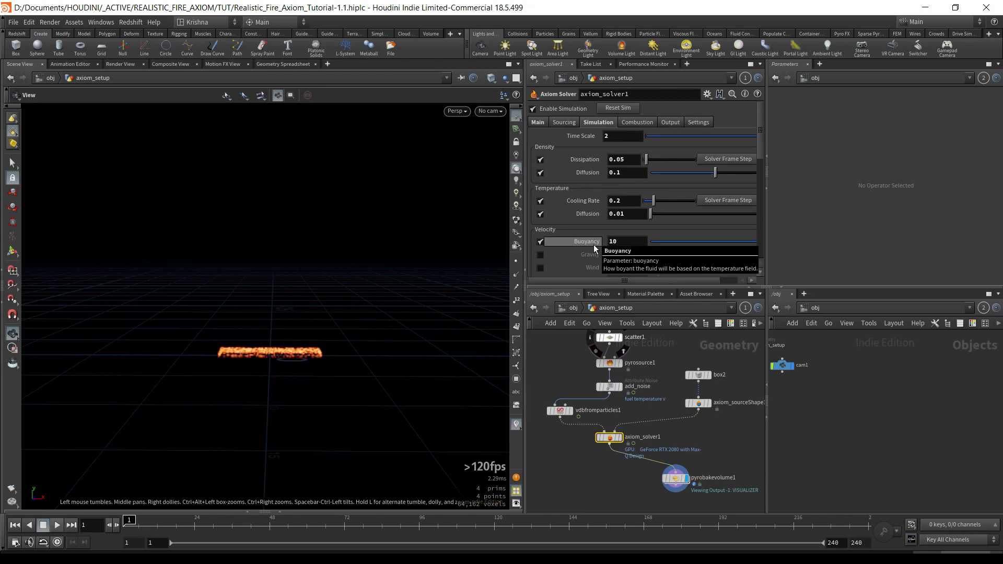
scroll(594, 244, "down", 1)
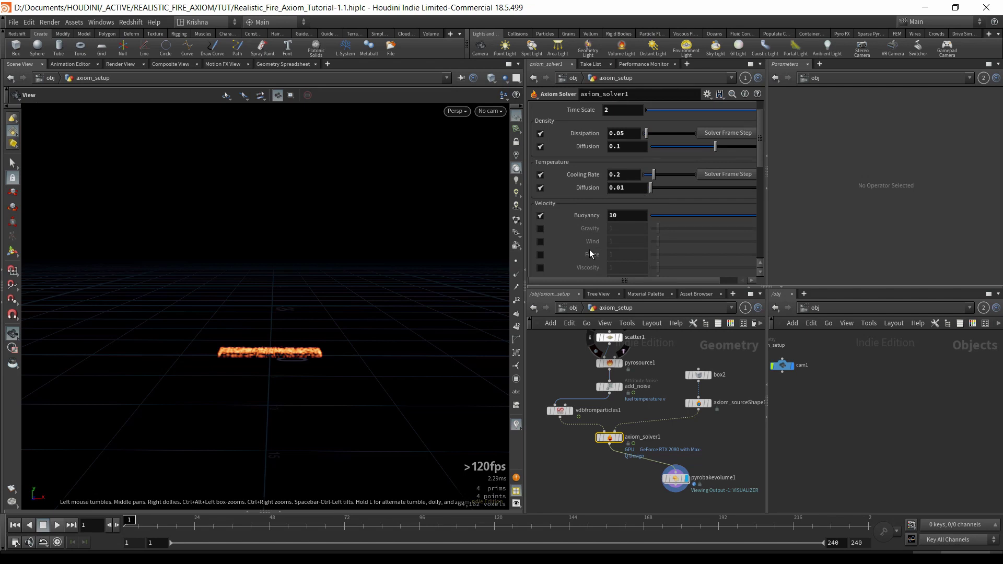
scroll(590, 254, "up", 2)
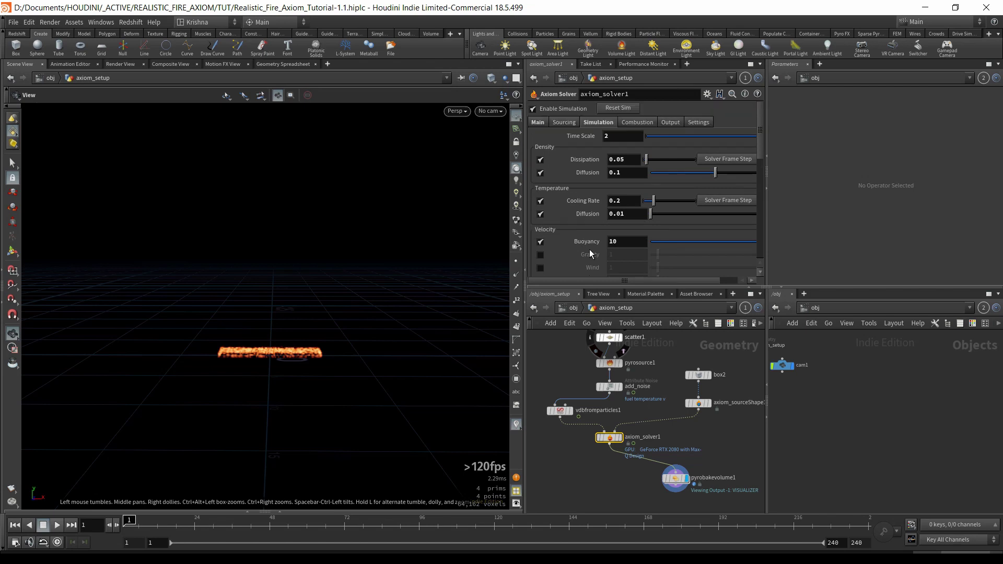
Set the source Temperature, Fuel and Velocity scales of axiom_solver1 to 4, play the simulation to about frame 29, and return to the first frame.
left_click(568, 123)
left_click(616, 160)
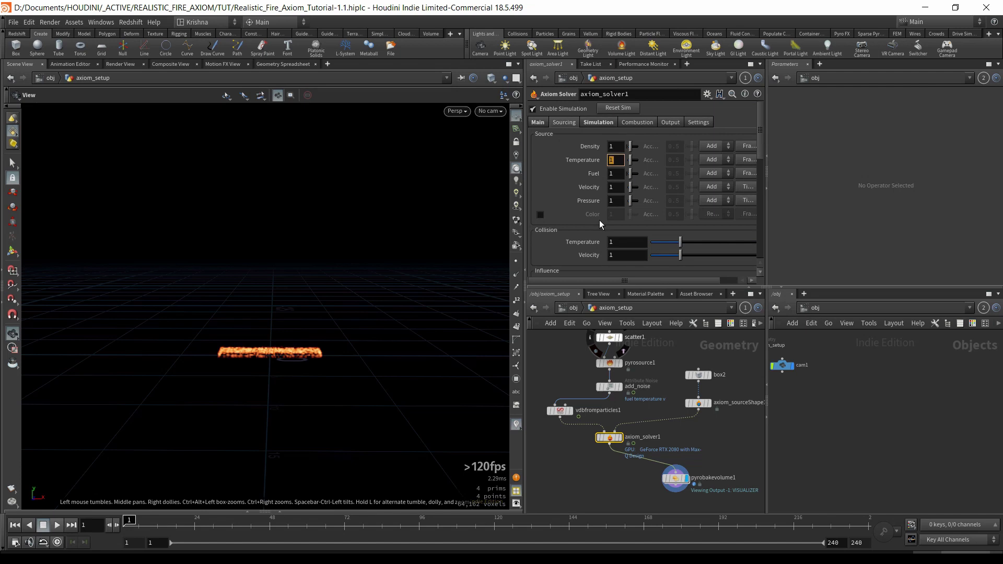
type("4")
key("Tab")
type("4")
key("Tab")
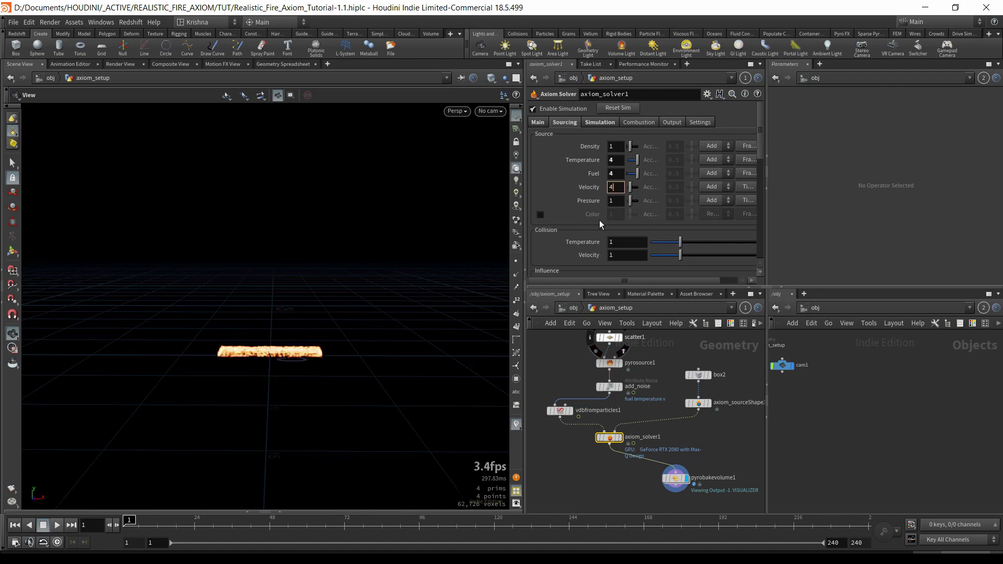
type("4")
key("Return")
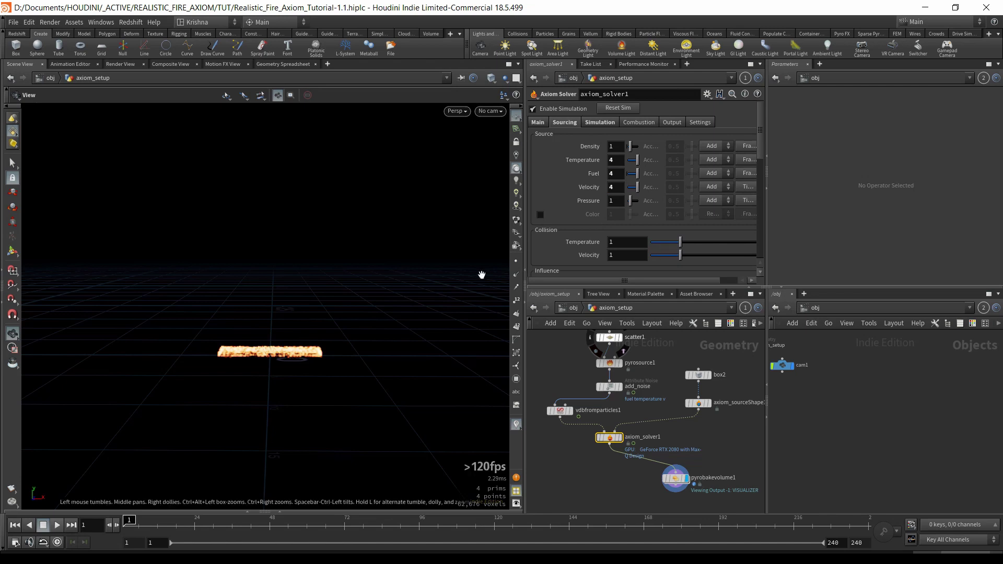
left_click(57, 525)
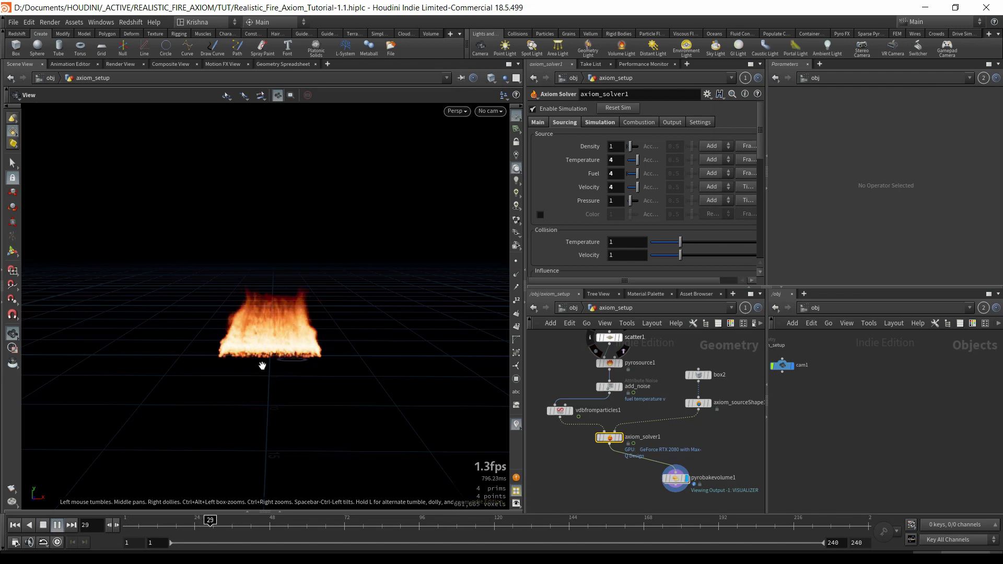
left_click(18, 528)
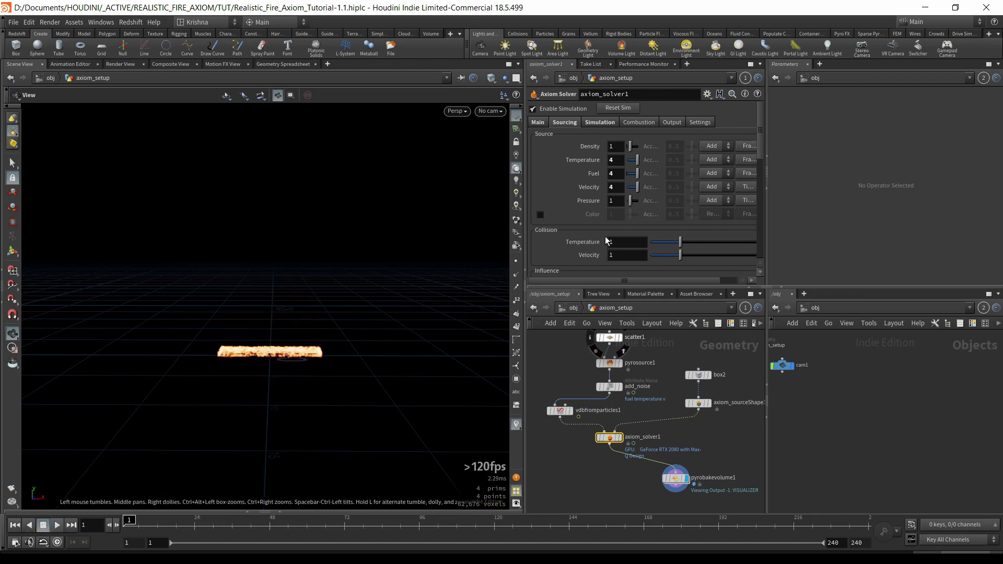
Set the Fuel source blend mode of axiom_solver1 to Pull, and play the simulation to check the flames.
left_click(703, 177)
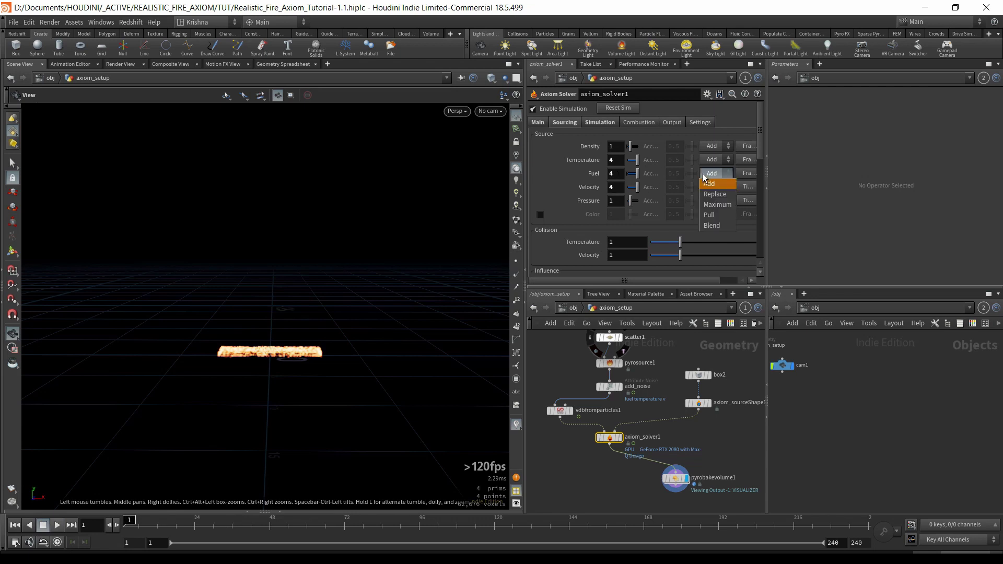
left_click(710, 215)
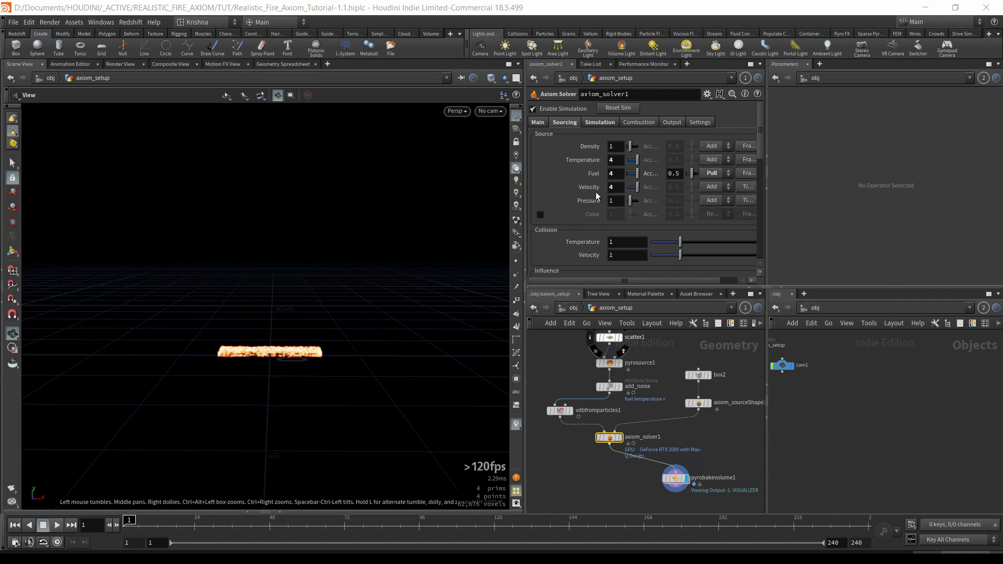
left_click(56, 525)
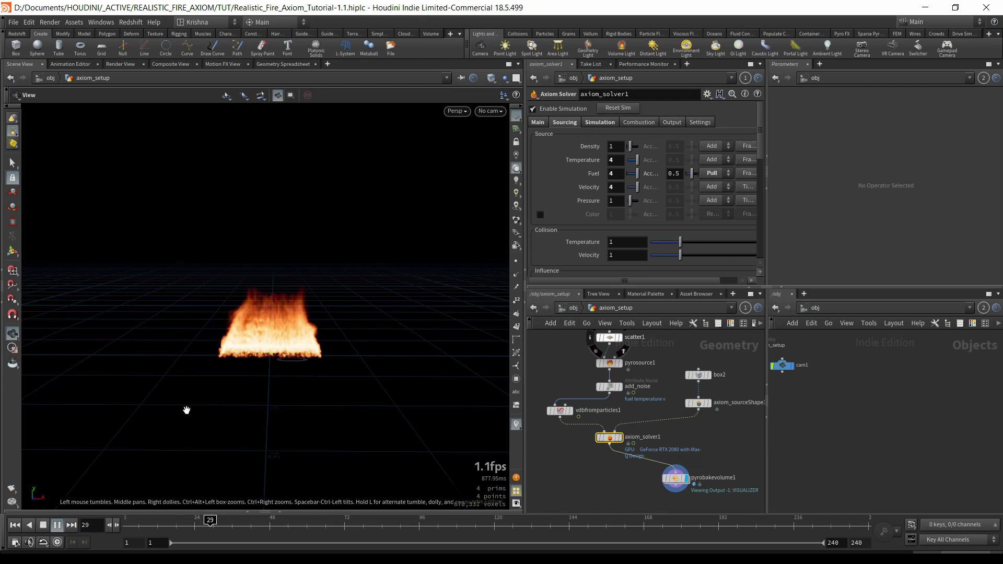
Stop the simulation playback at frame 33 and return to the first frame.
left_click(44, 525)
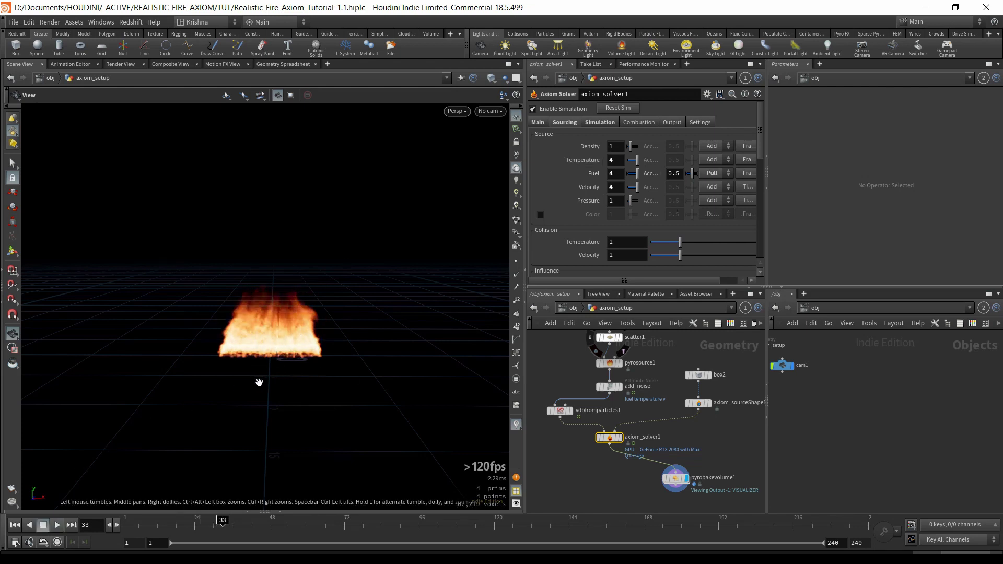
left_click(14, 525)
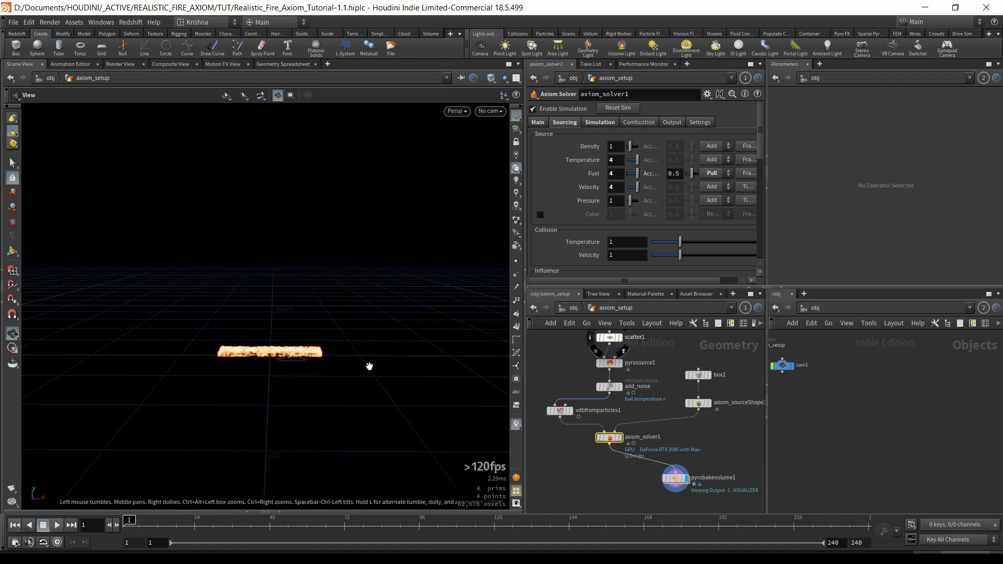
Disable Turbulence 1 and enable Wind in the velocity simulation settings of axiom_solver1.
left_click(597, 122)
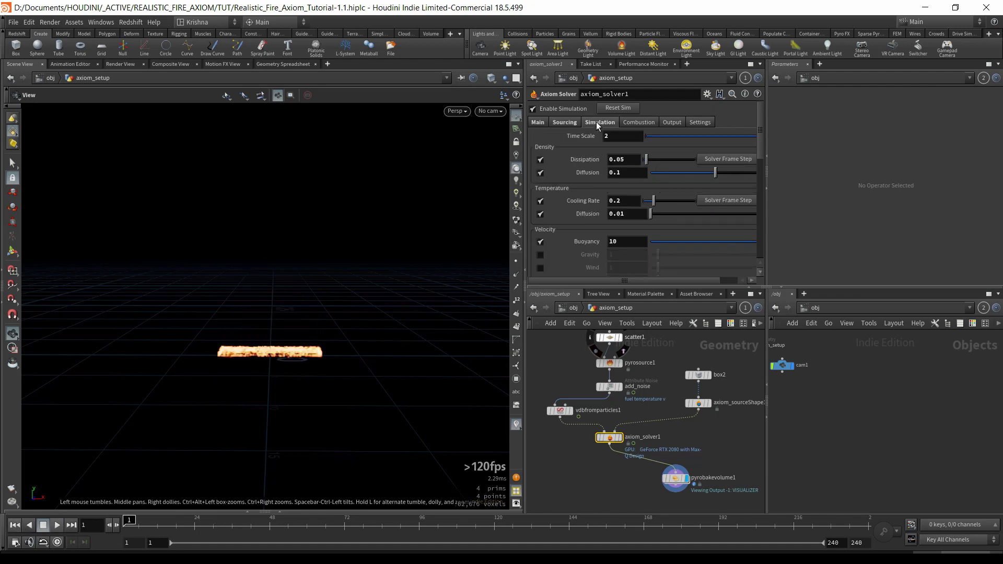
scroll(581, 240, "down", 5)
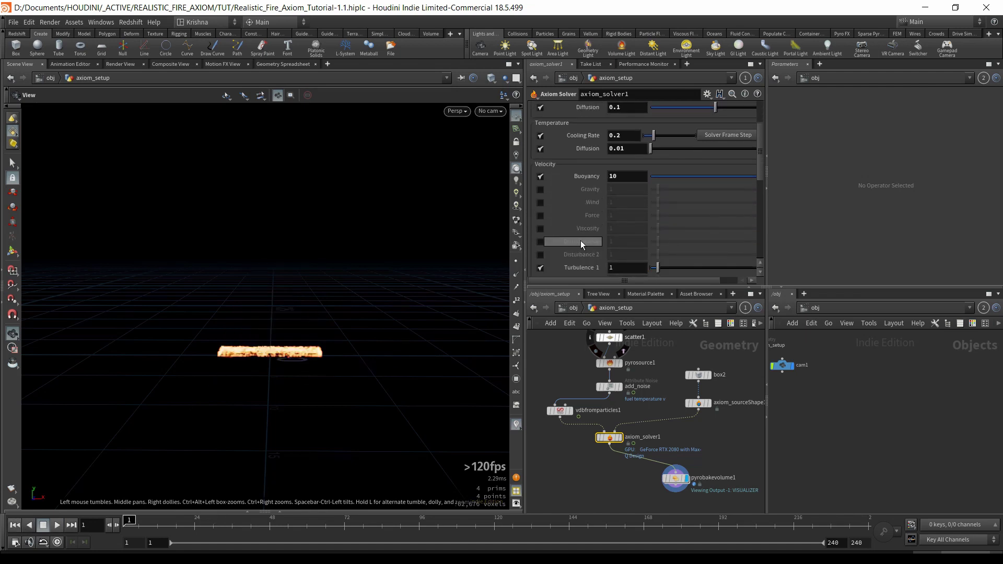
scroll(581, 240, "down", 5)
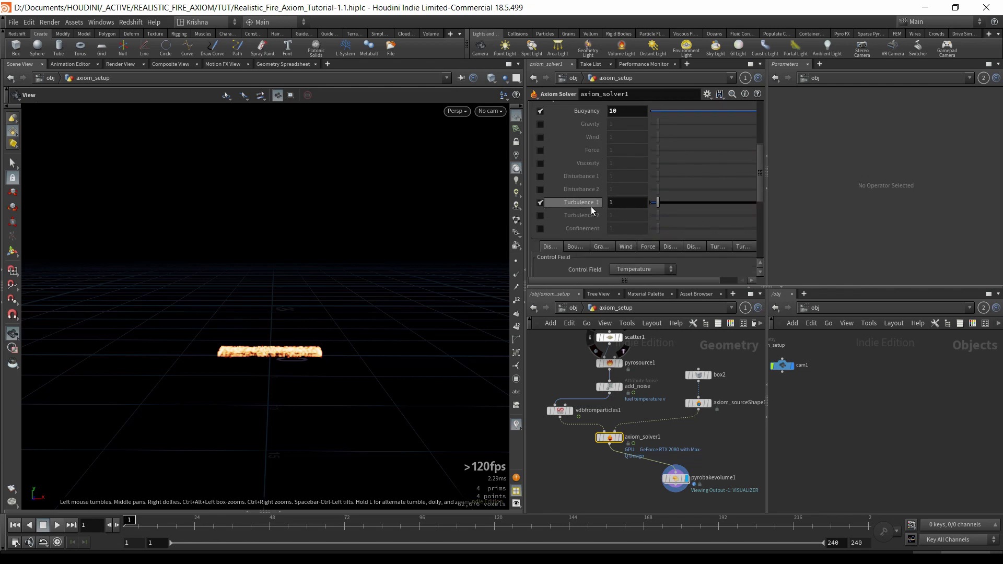
left_click(541, 203)
left_click(539, 138)
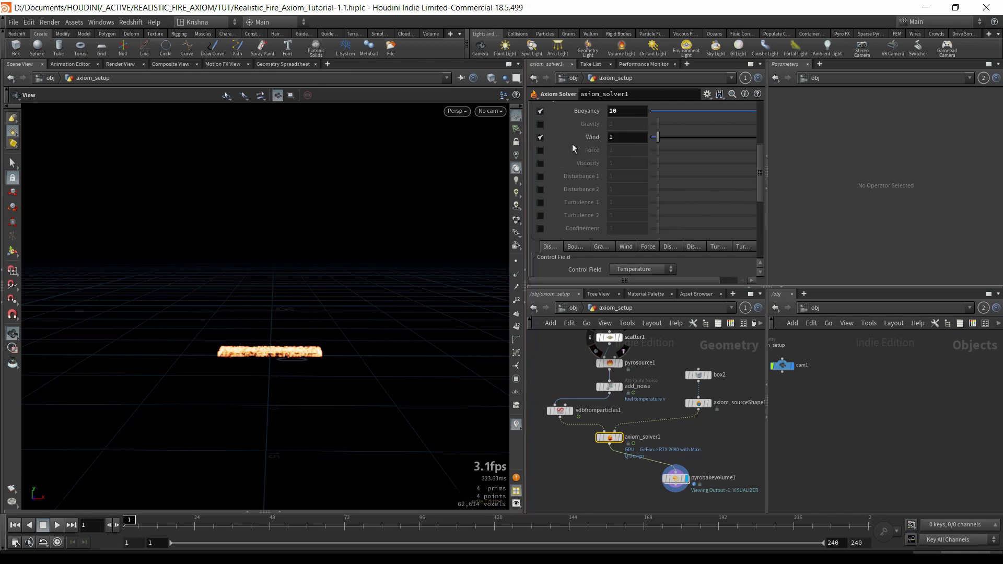
Set the X component of axiom_solver1's Wind Direction to -1, and play the simulation to check the wind's effect on the flames.
scroll(596, 162, "down", 3)
left_click(623, 207)
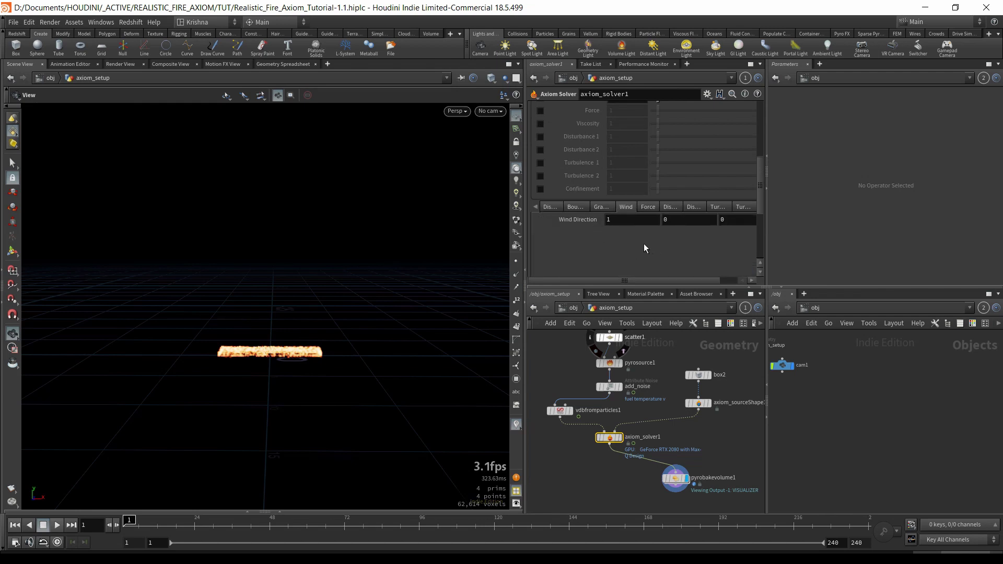
left_click(616, 219)
type("-")
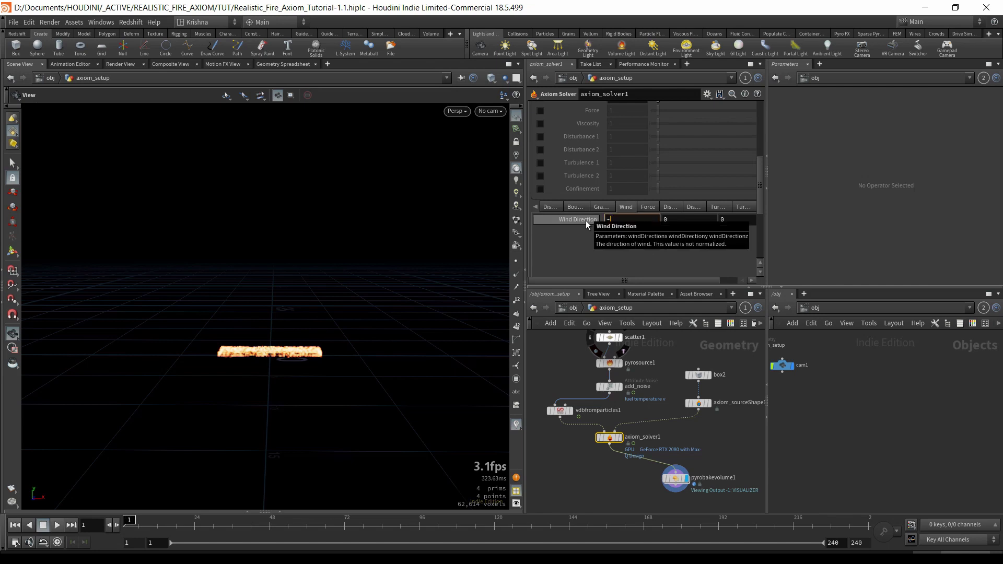
type("1")
key("Return")
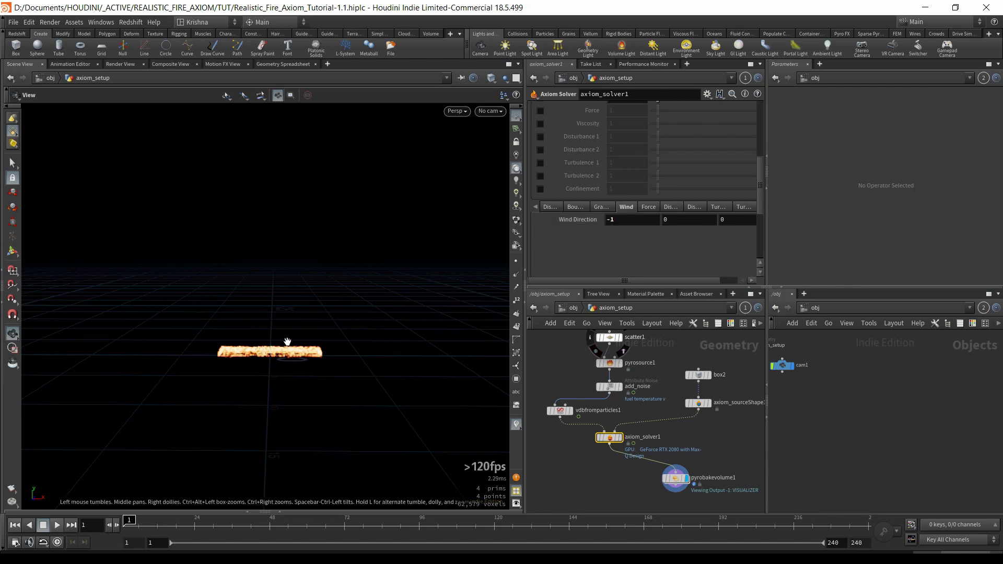
left_click(61, 524)
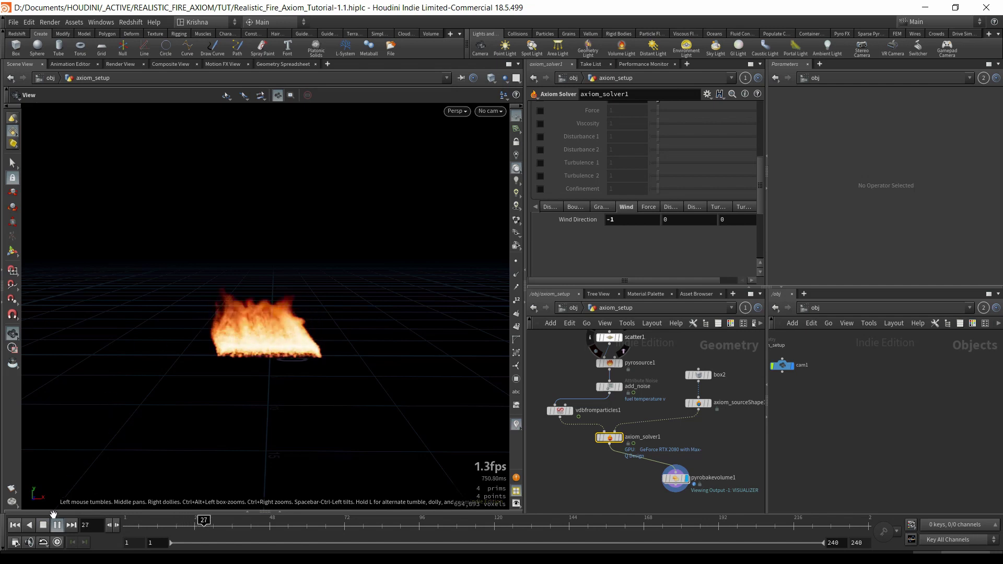
Stop the fire simulation playback and return the timeline to frame 1.
left_click(43, 525)
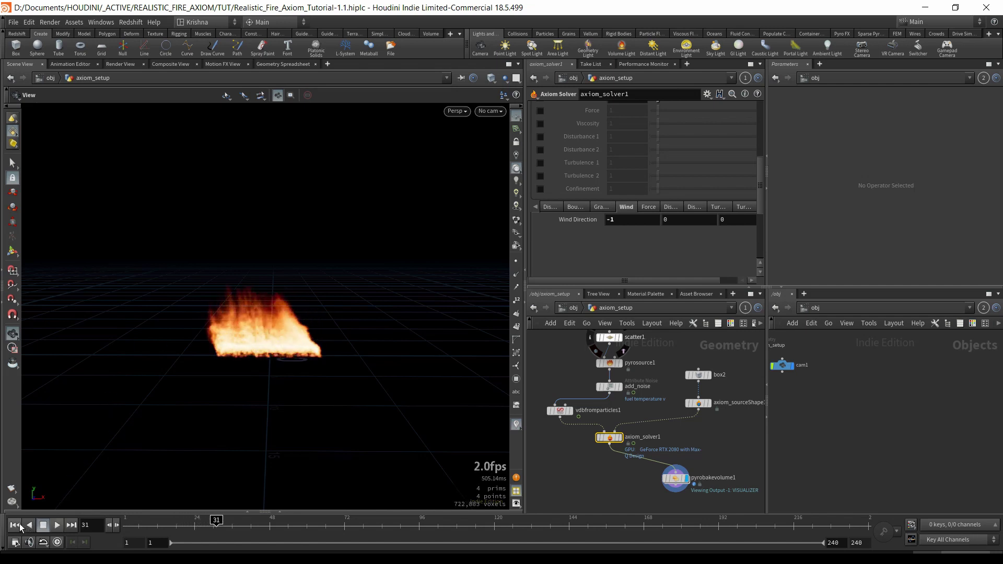
left_click(16, 525)
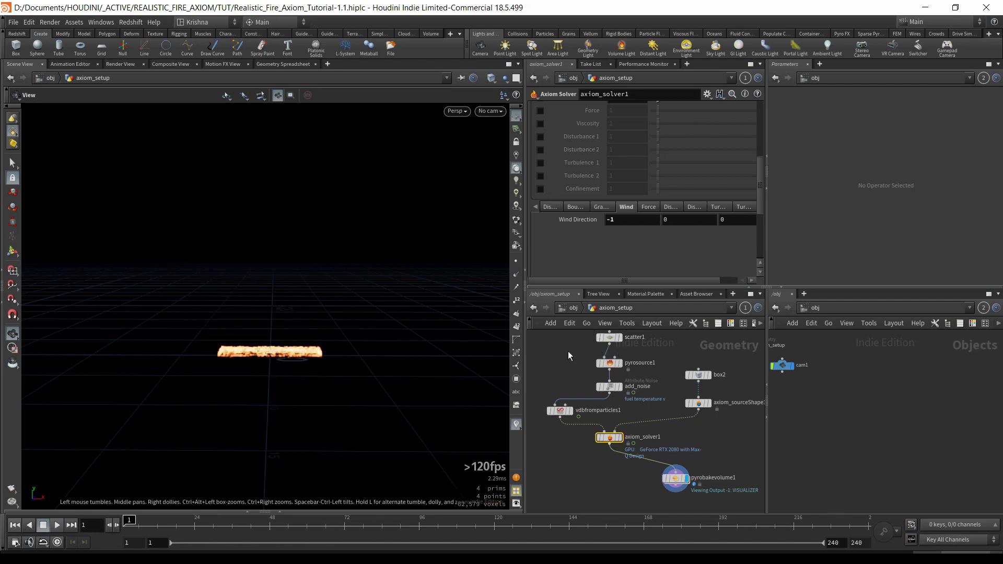
Enable Disturbance 1, Disturbance 2, Turbulence 1, Turbulence 2 and Confinement in the axiom_solver1 velocity settings.
scroll(594, 230, "up", 2)
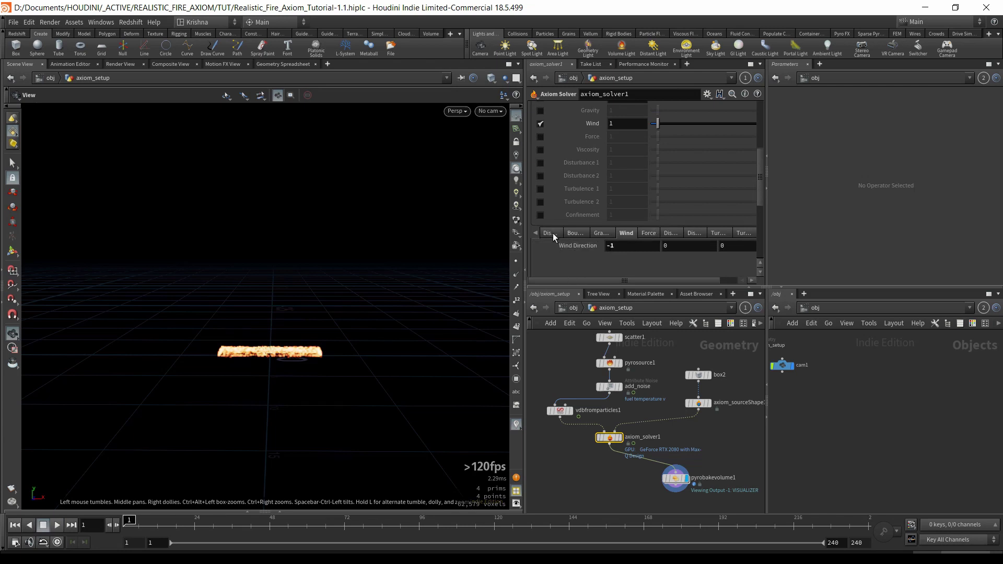
left_click(605, 233)
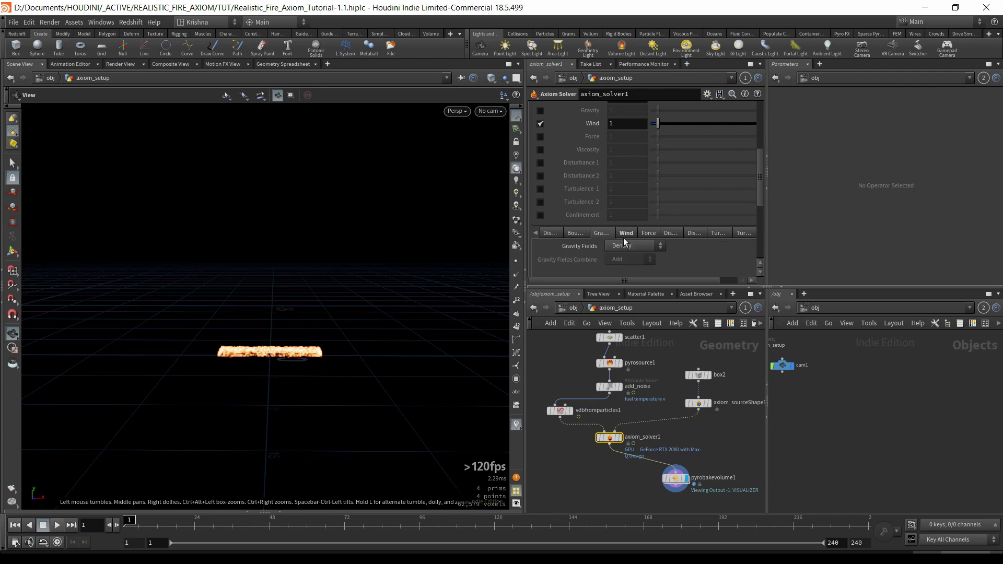
left_click(623, 237)
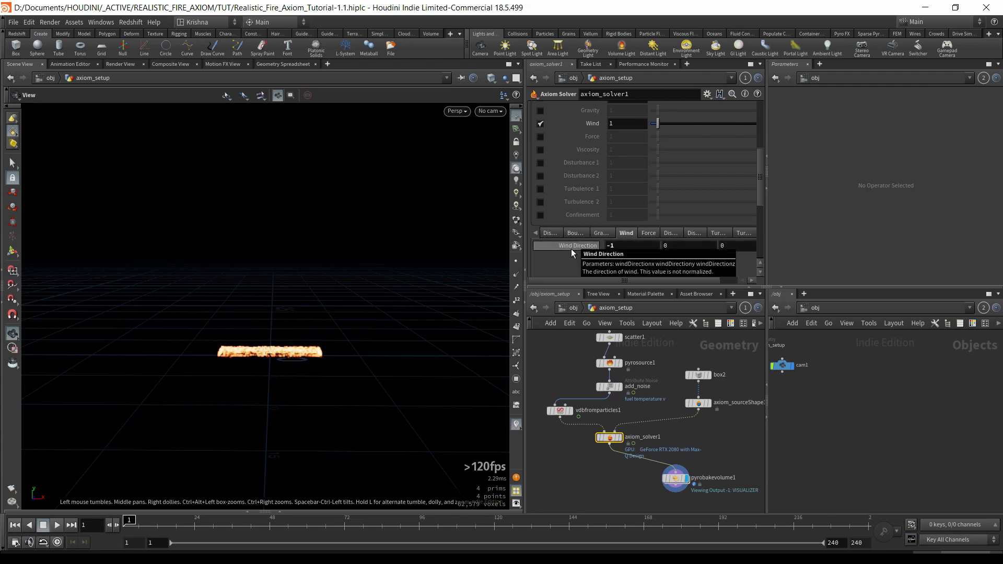
scroll(560, 183, "up", 1)
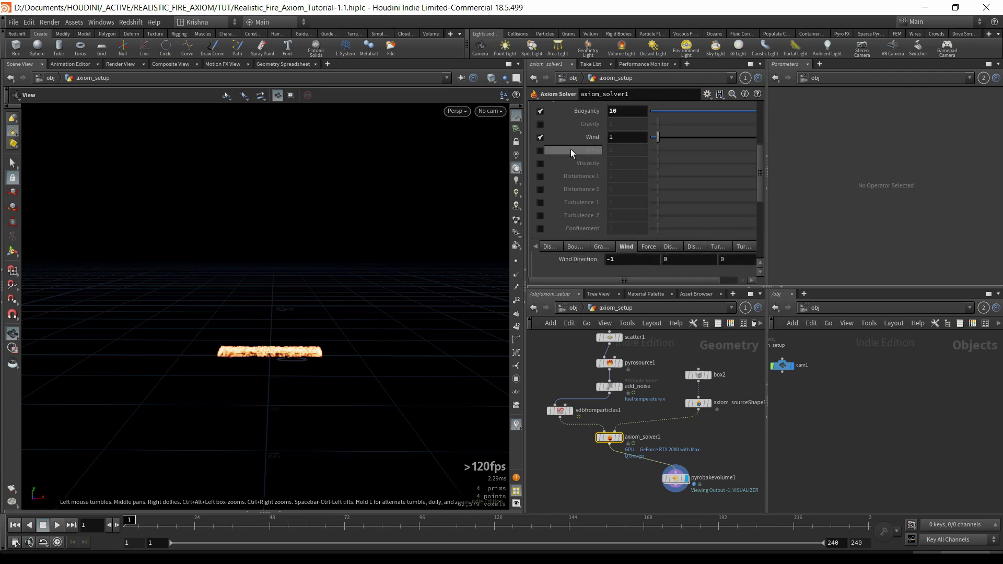
left_click(540, 177)
left_click(540, 190)
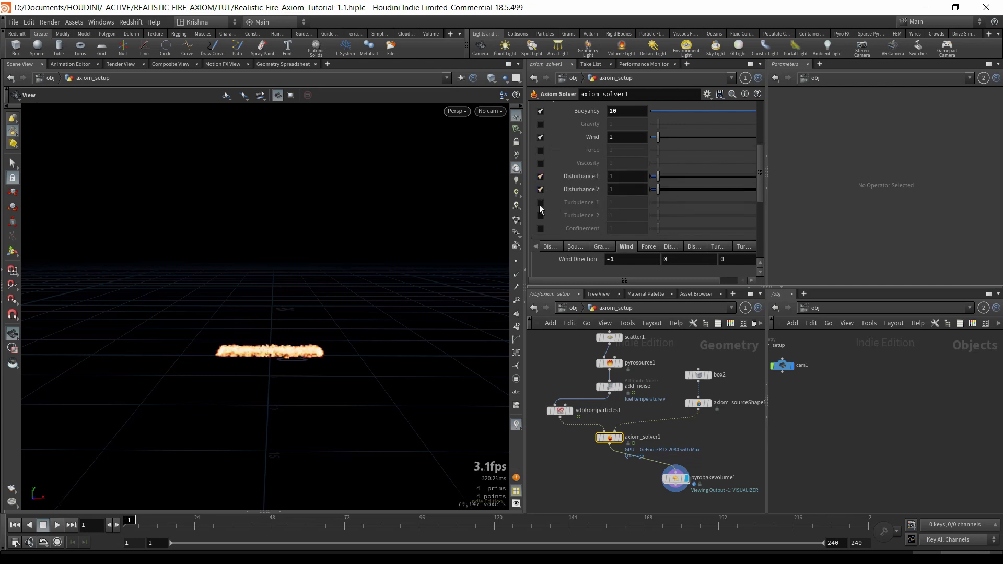
left_click(540, 202)
left_click(541, 215)
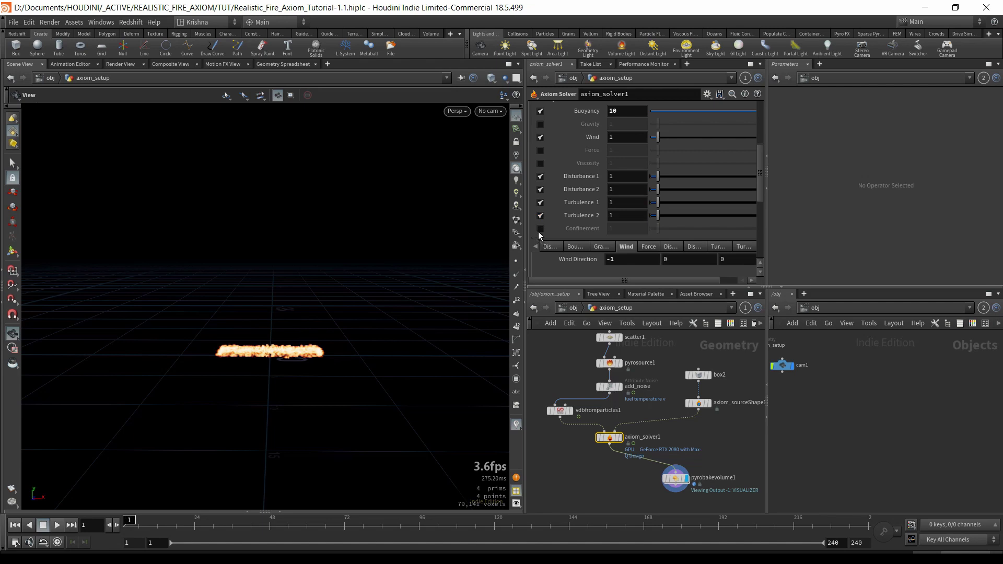
left_click(540, 229)
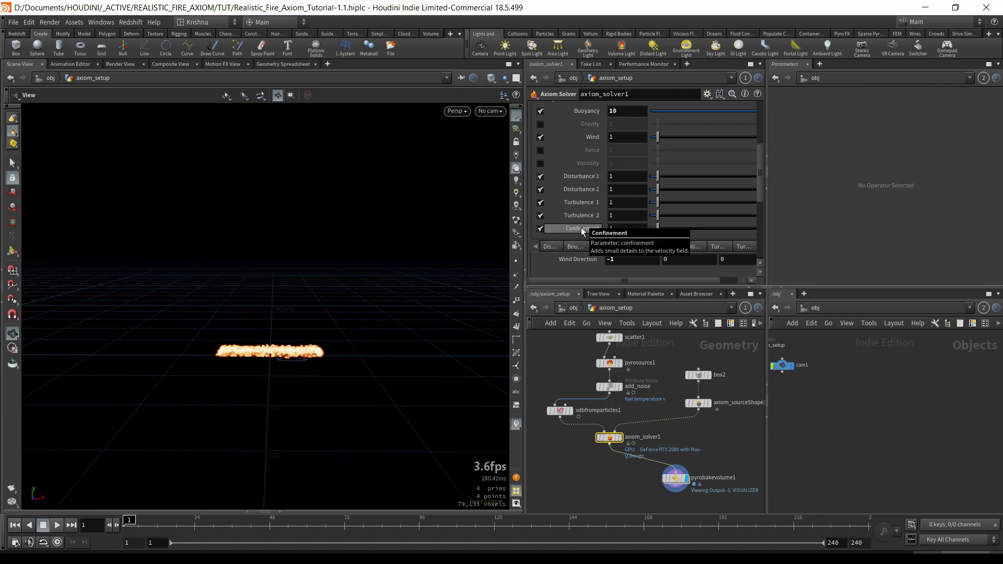
Set the Cut Off Field of Disturbance 1 to Temperature.
scroll(606, 219, "down", 4)
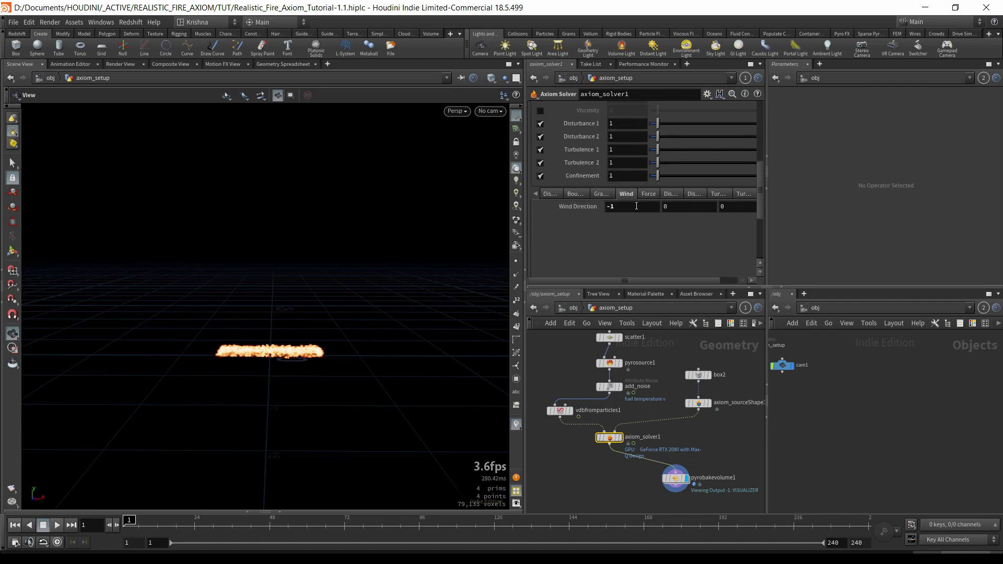
left_click(665, 197)
scroll(569, 225, "down", 2)
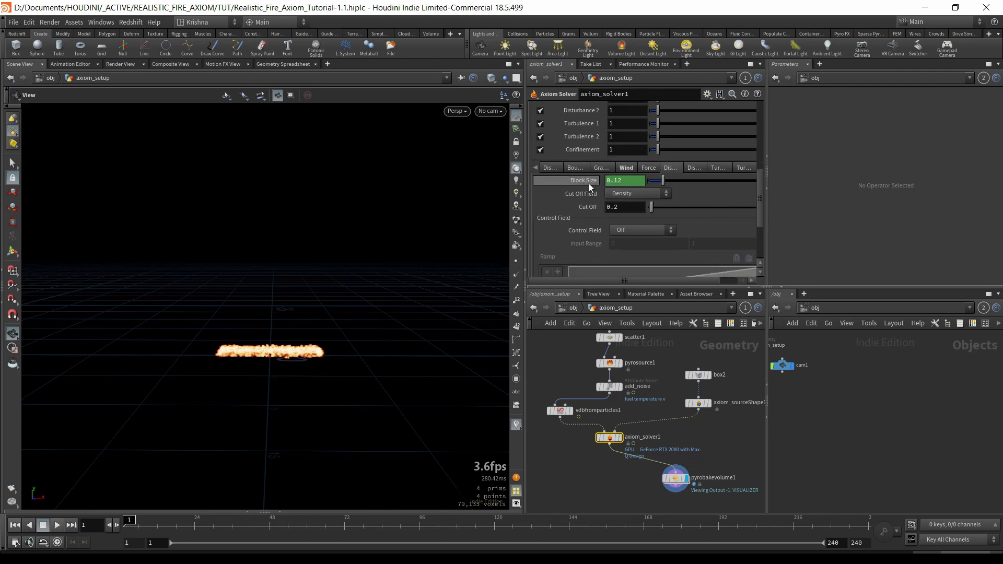
mouse_move(588, 184)
left_click_drag(663, 180, 678, 180)
scroll(553, 214, "up", 2)
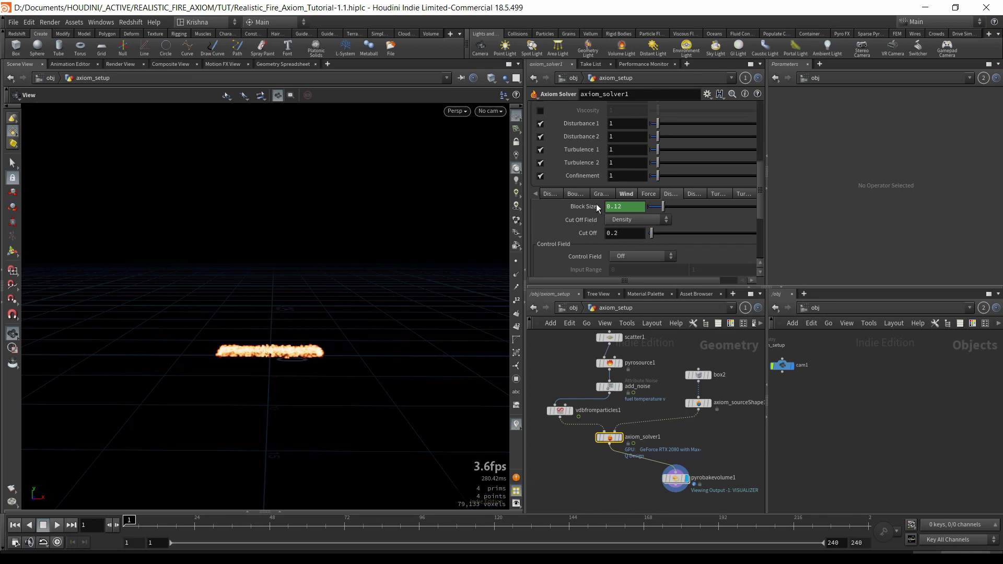
left_click(633, 220)
left_click(631, 253)
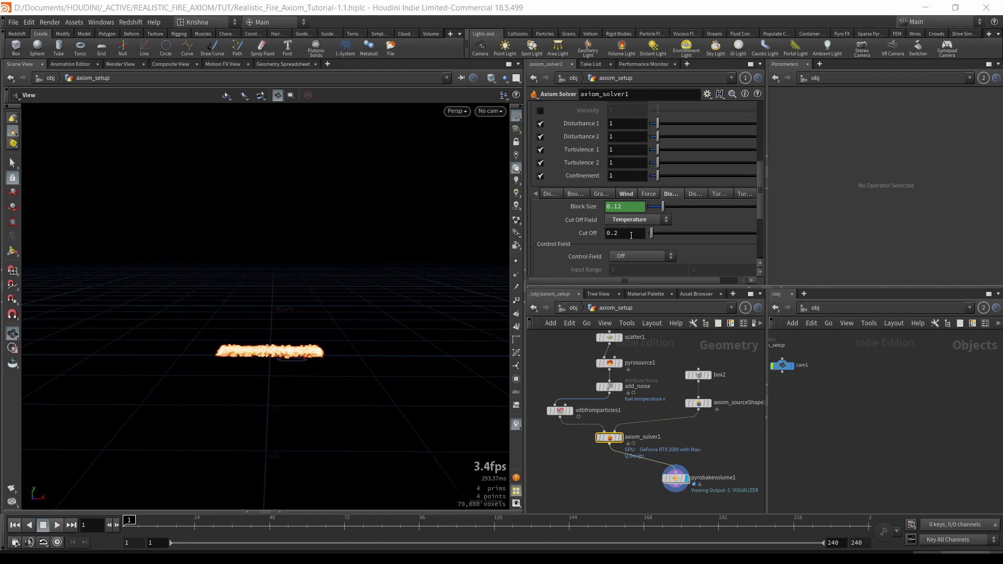
Set the Control Field of Disturbance 1 to Velocity (Speed) and review its input range and ramp.
scroll(612, 233, "down", 3)
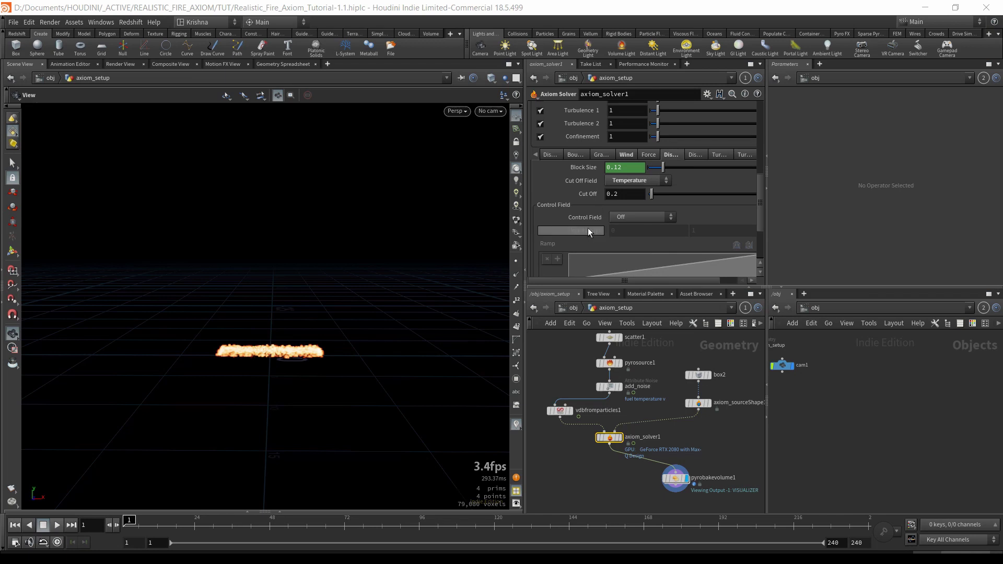
left_click(615, 217)
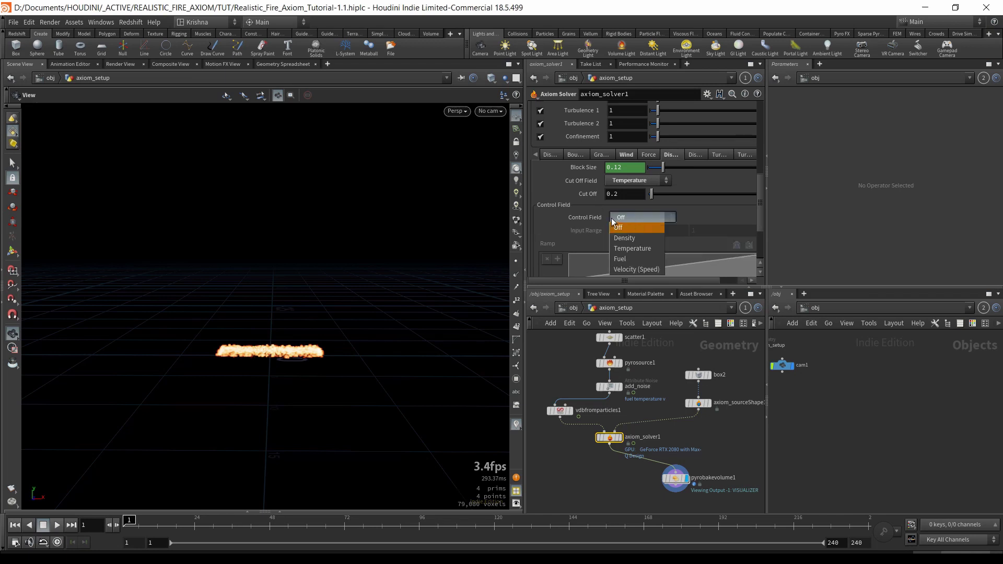
left_click(625, 270)
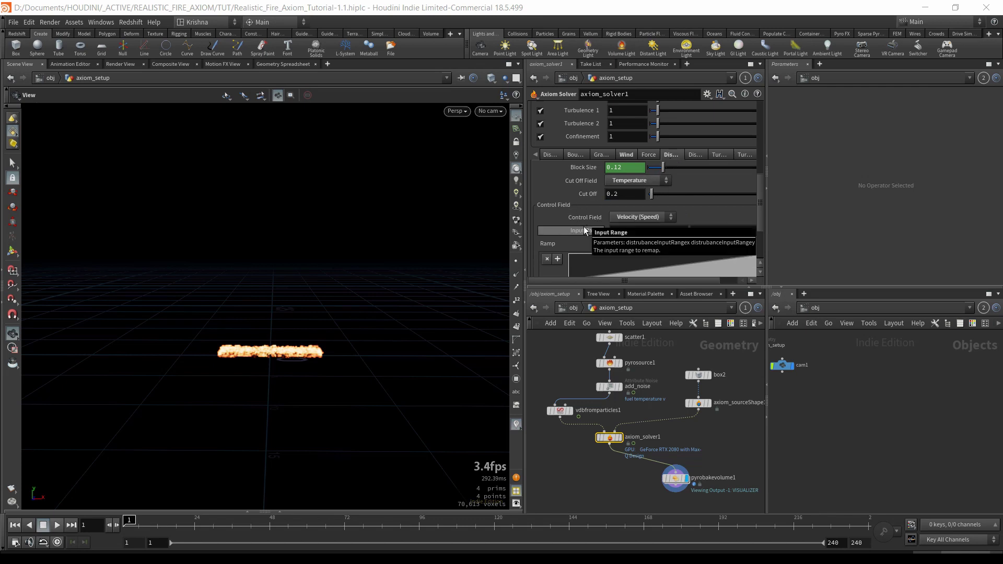
scroll(585, 224, "down", 1)
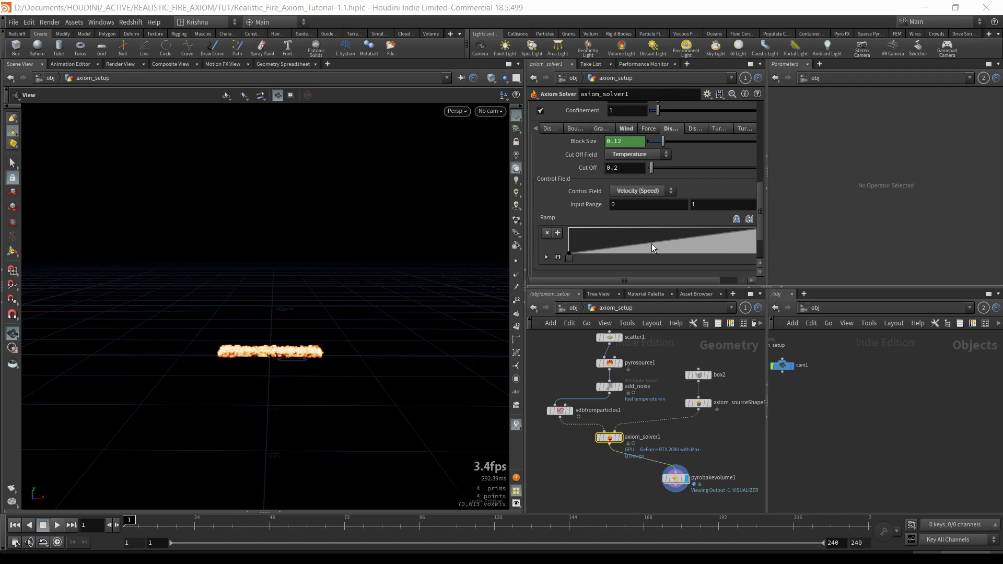
scroll(648, 230, "down", 3)
scroll(655, 233, "up", 5)
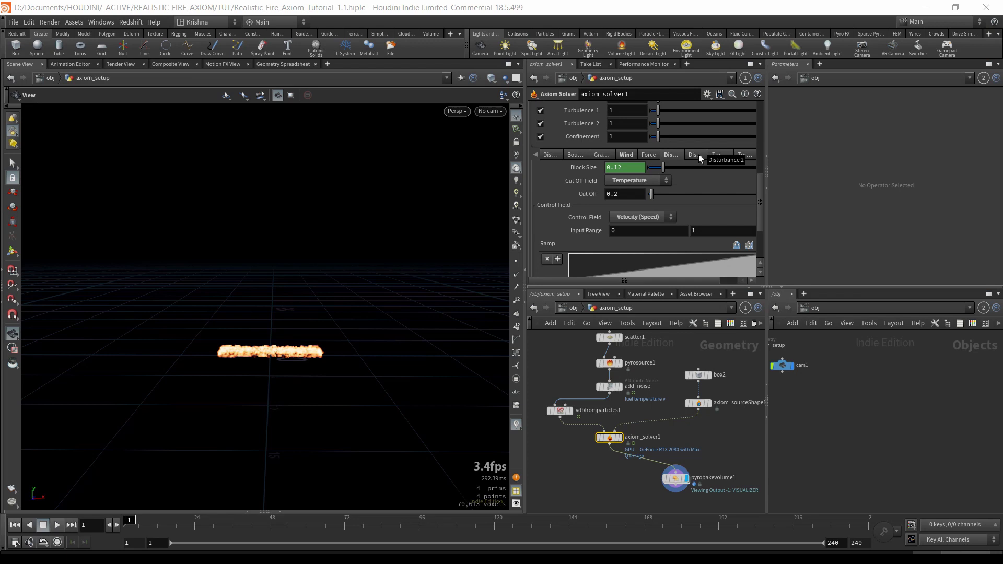
Examine the expression behind the Disturbance 1 block size and the solver's main Division Size that it references.
left_click(586, 166)
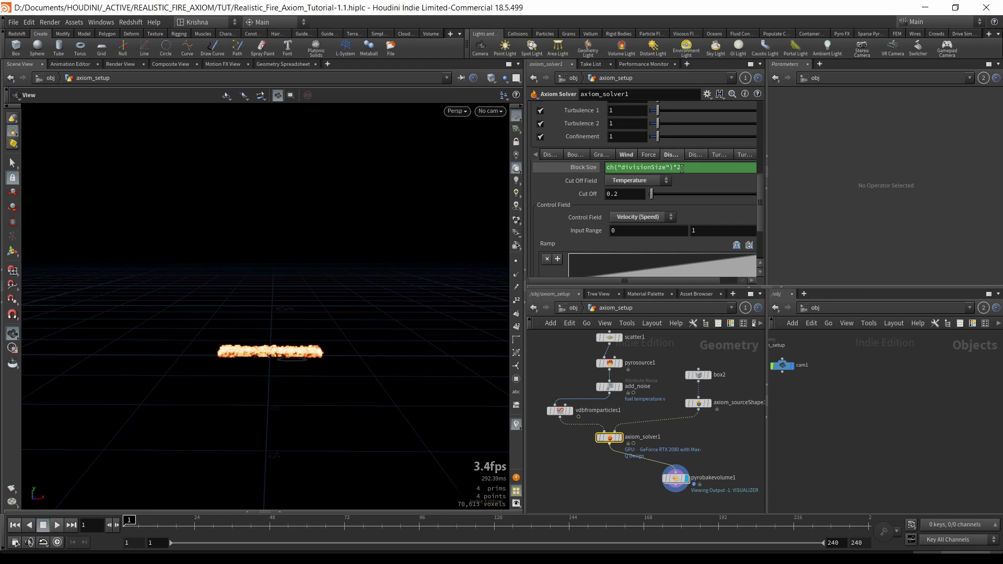
left_click(586, 167)
scroll(582, 231, "up", 4)
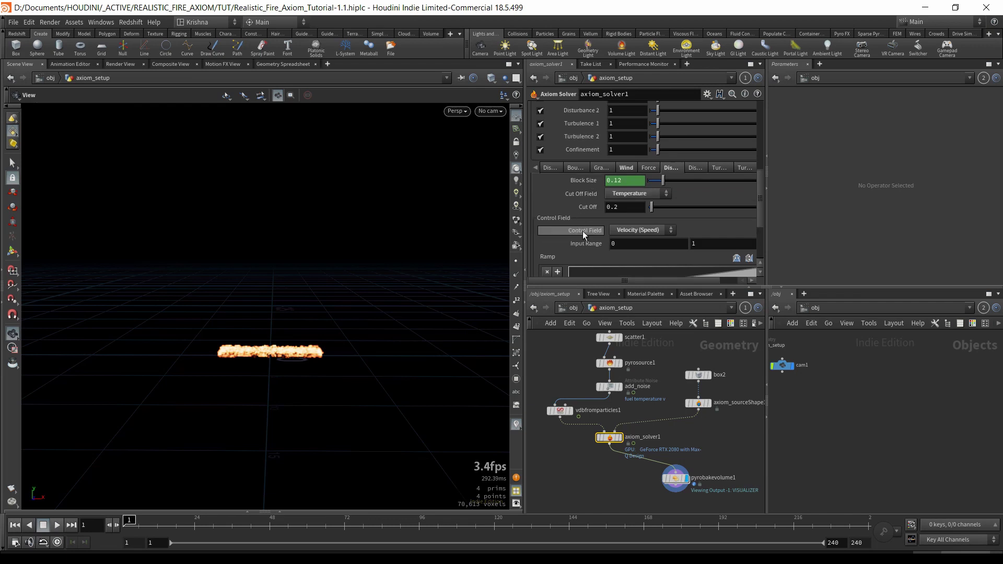
scroll(581, 219, "up", 4)
left_click(544, 123)
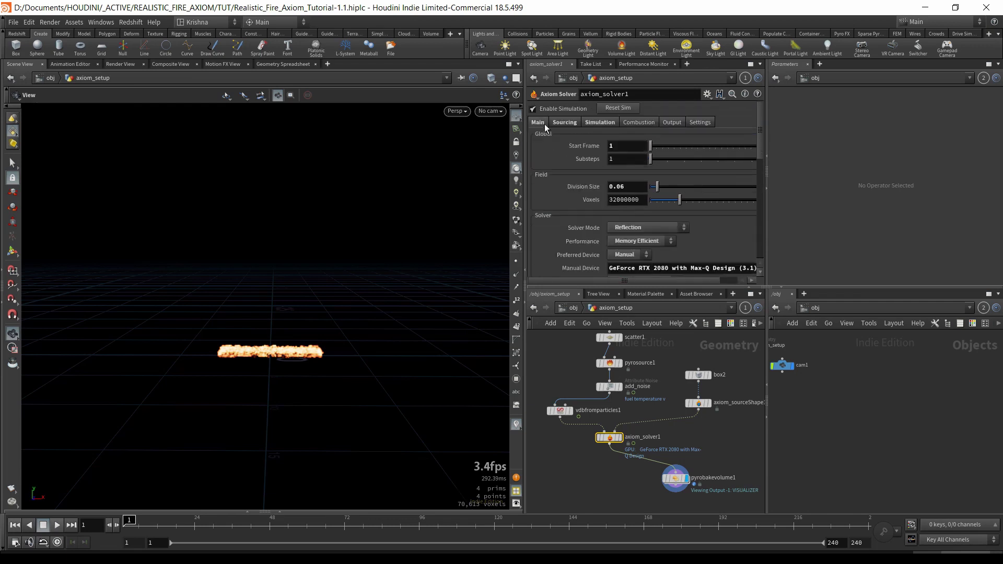
left_click(600, 122)
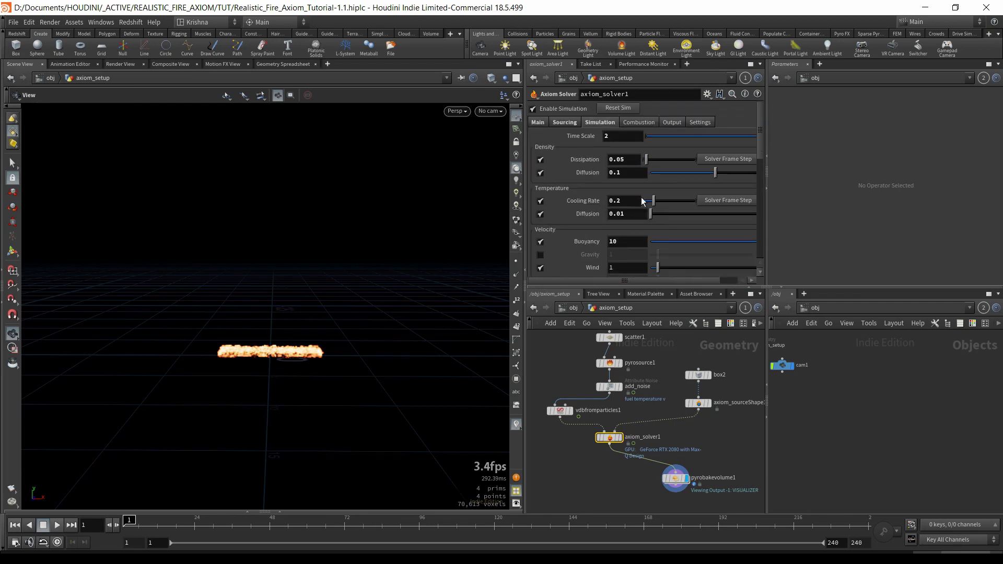
scroll(620, 241, "down", 3)
scroll(620, 241, "down", 3)
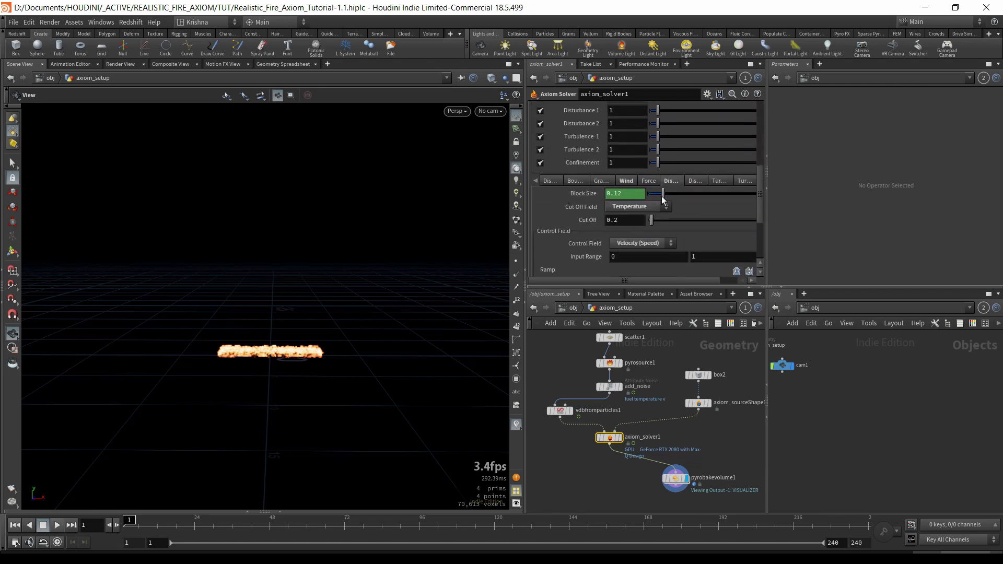
Set the Cut Off Field of Disturbance 2 to Fuel.
left_click(697, 181)
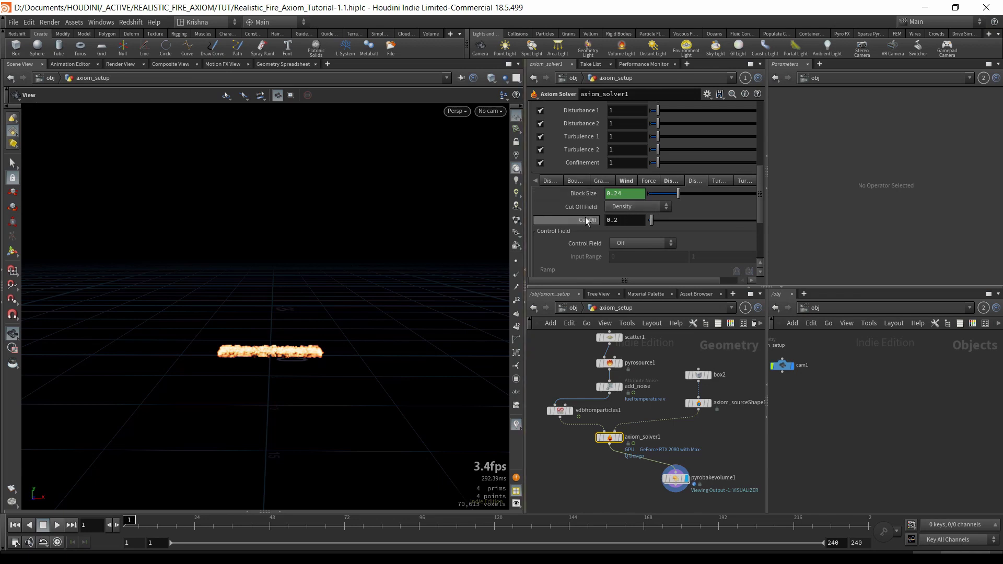
left_click(633, 213)
left_click(625, 250)
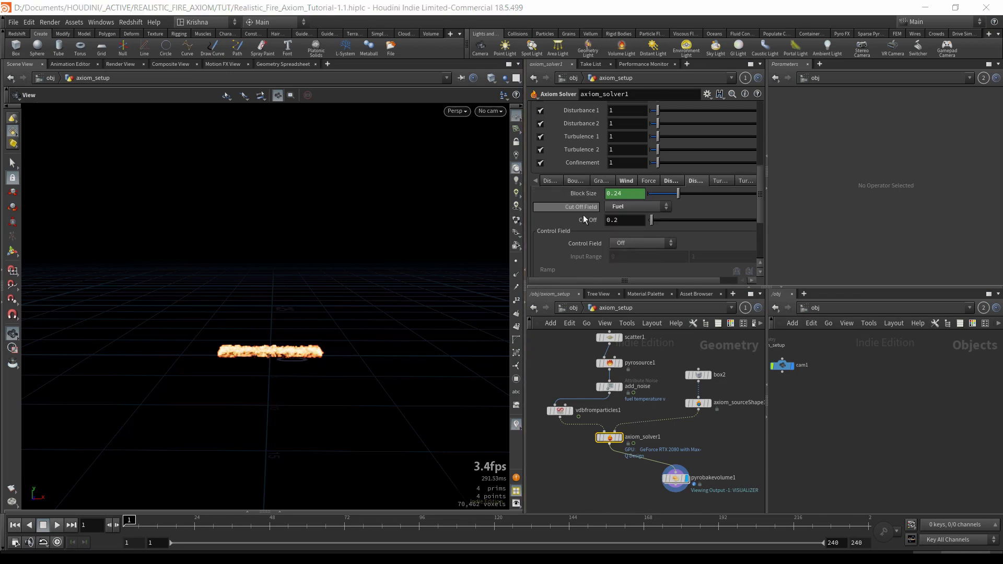
left_click(629, 208)
left_click(677, 184)
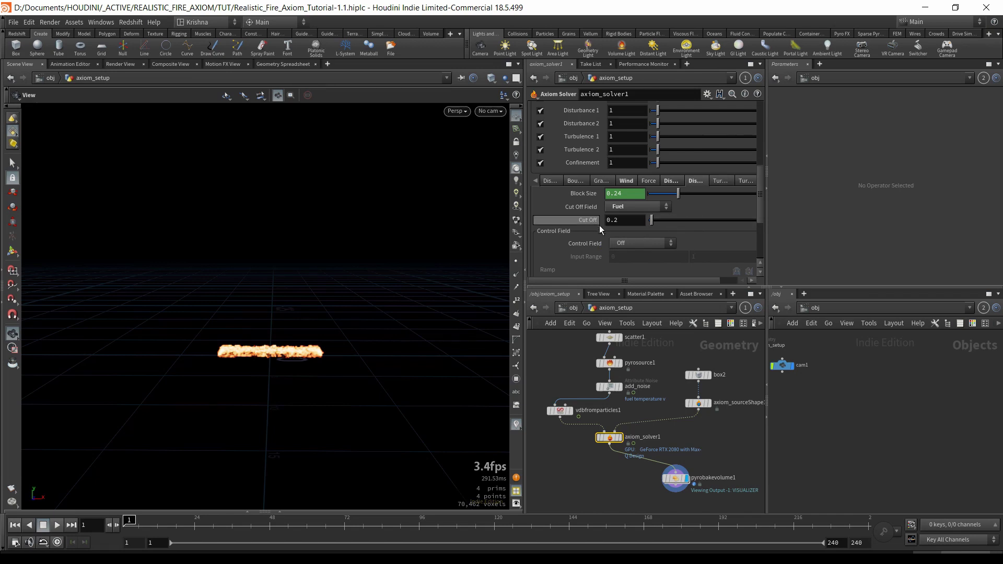
Set the Control Field of Disturbance 2 to Temperature and review its input range and ramp.
left_click(638, 242)
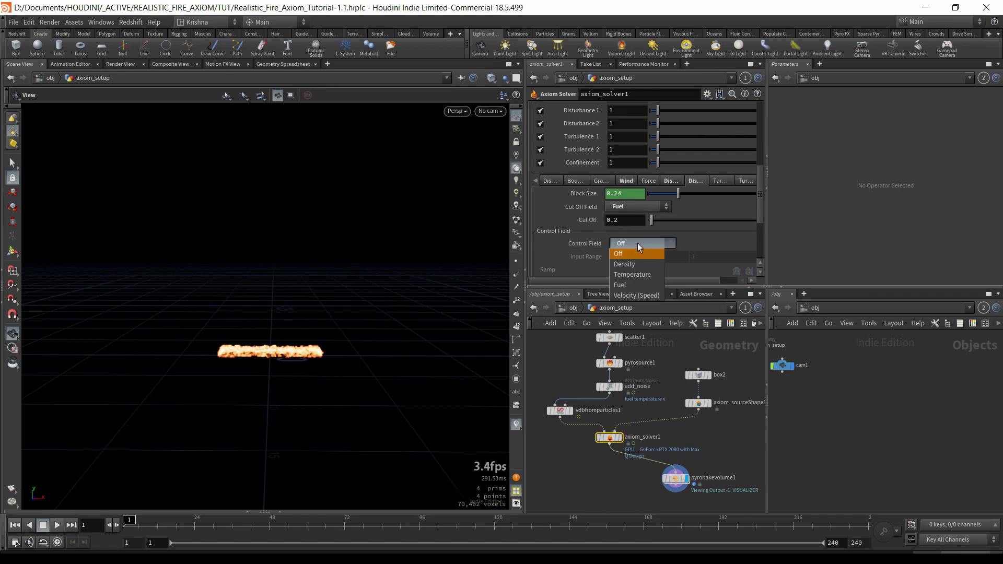
left_click(641, 277)
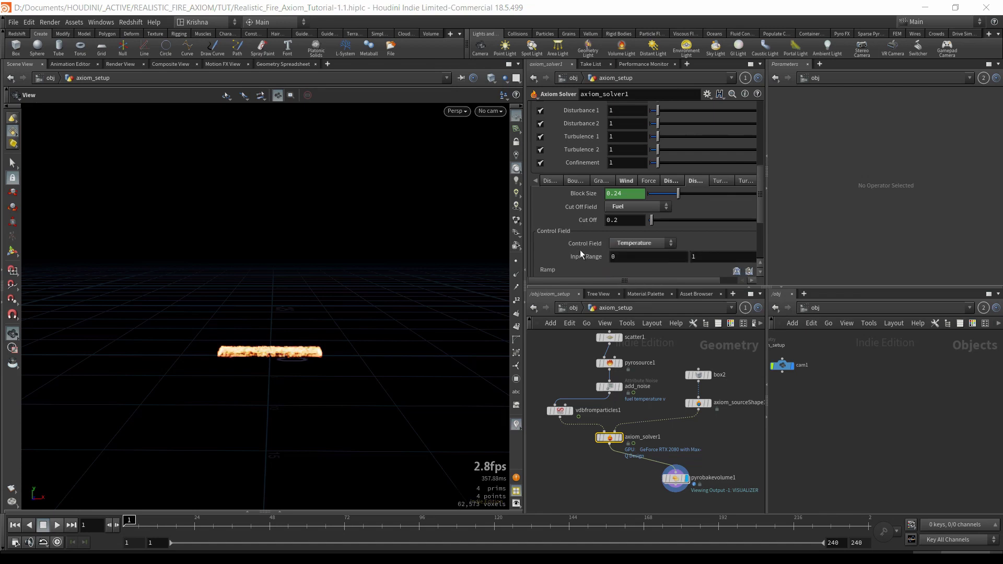
scroll(581, 252, "down", 3)
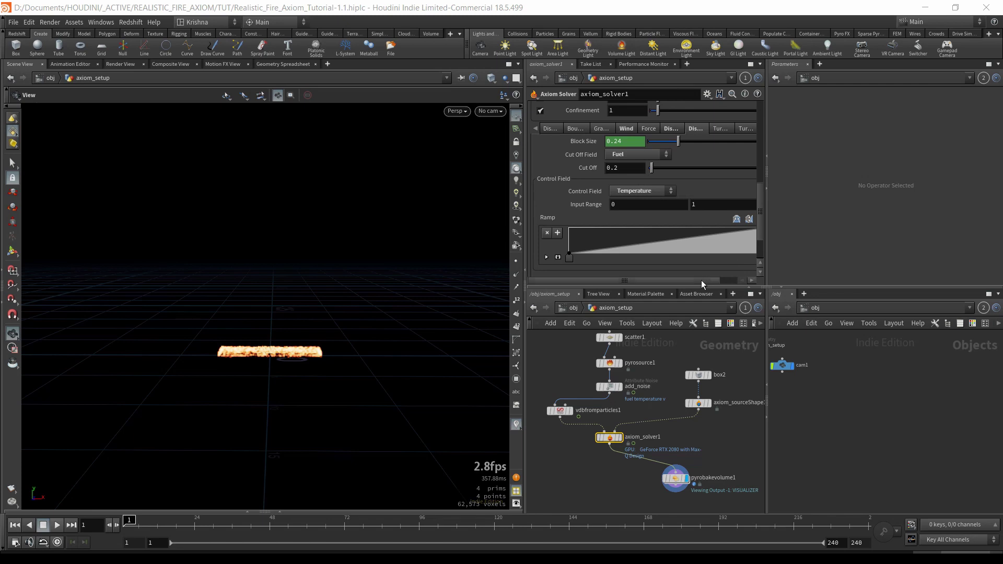
mouse_move(701, 280)
left_mouse_down()
mouse_move(713, 280)
mouse_move(700, 280)
left_mouse_up()
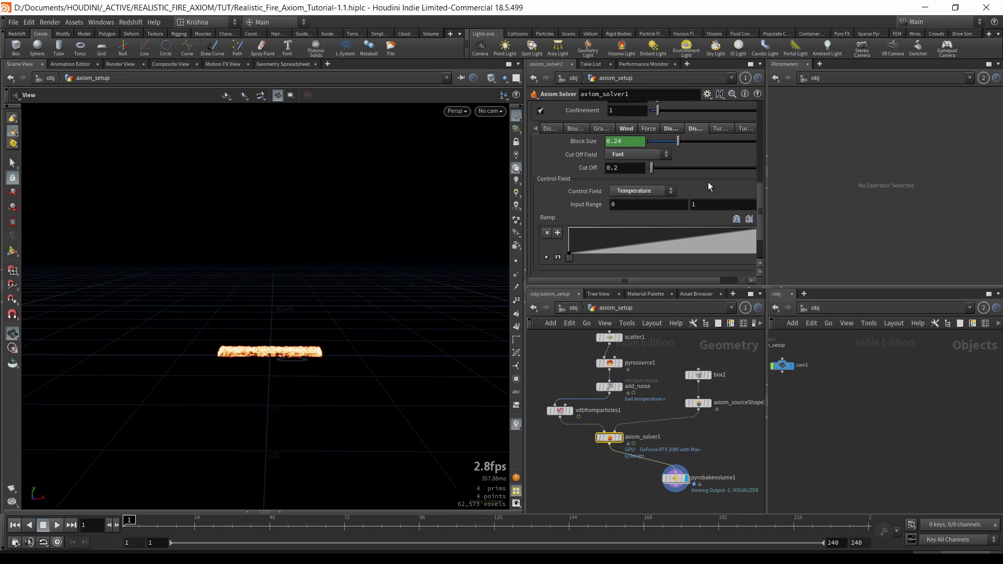
scroll(707, 198, "up", 4)
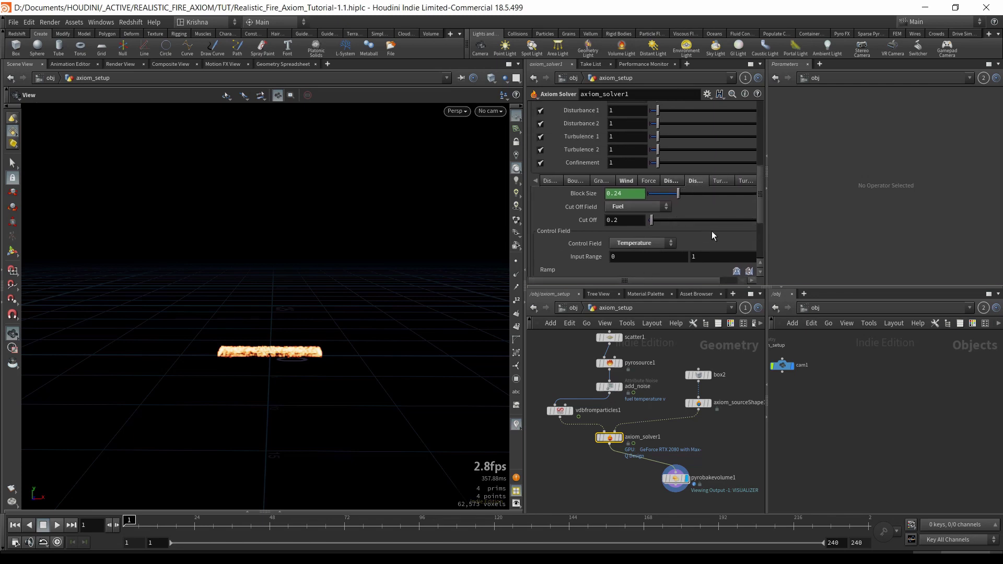
scroll(712, 232, "up", 1)
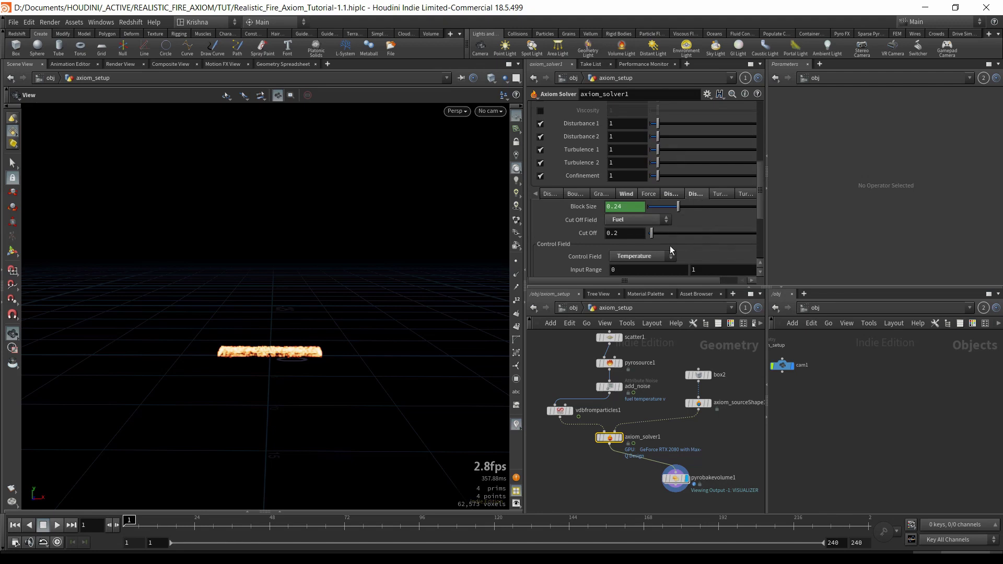
scroll(653, 240, "down", 2)
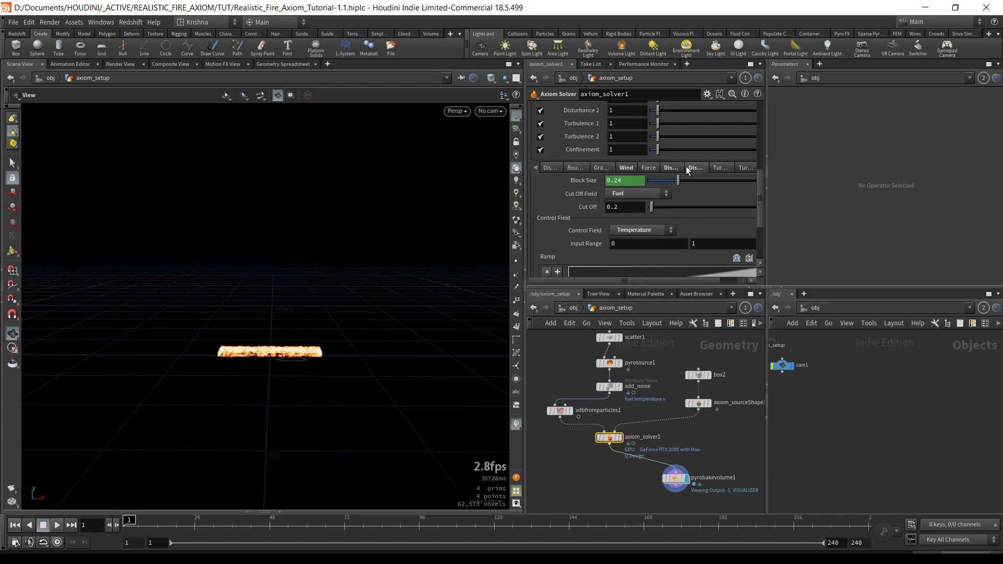
Review the Turbulence 1 settings of axiom_solver1 and disable the Turbulence 1 and Turbulence 2 forces.
left_click(721, 168)
scroll(578, 215, "down", 2)
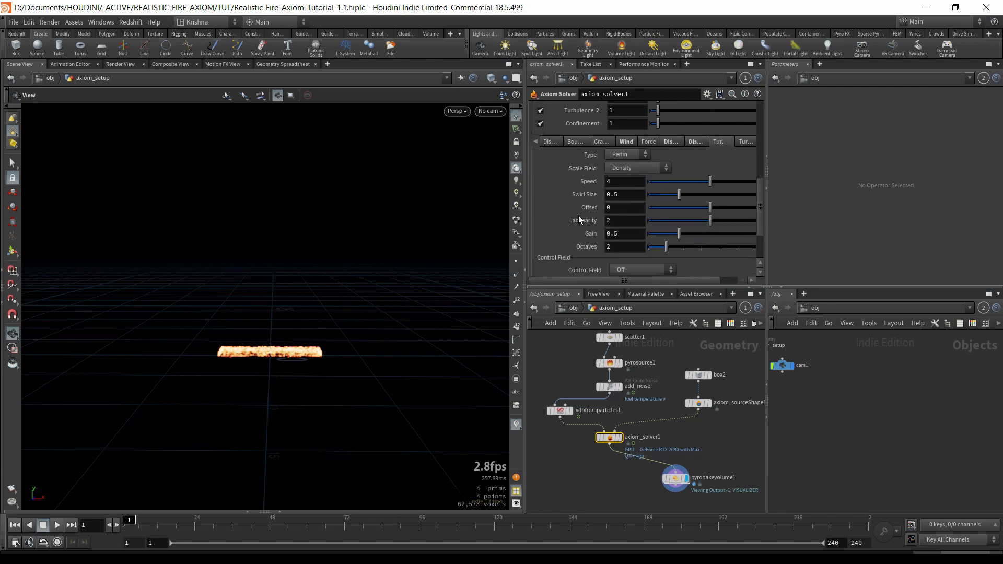
scroll(579, 220, "up", 3)
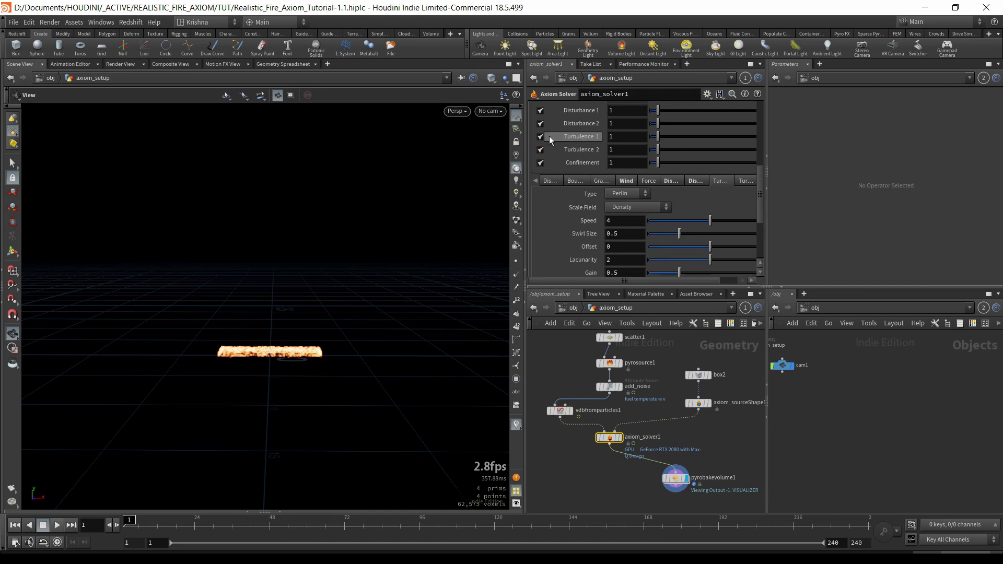
left_click(540, 150)
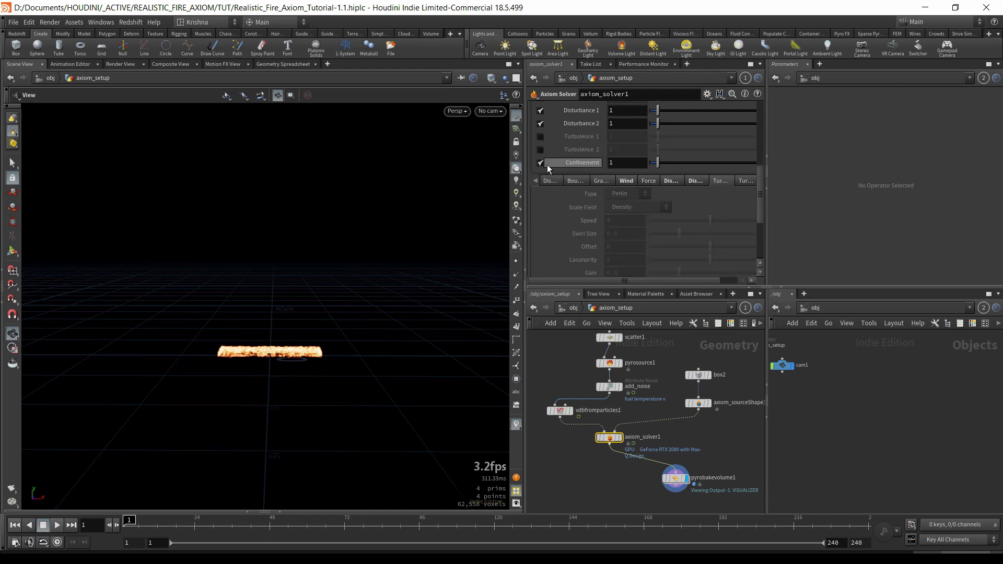
Play the fire simulation with both disturbances enabled to examine its shape, and return to frame 1.
left_click(56, 525)
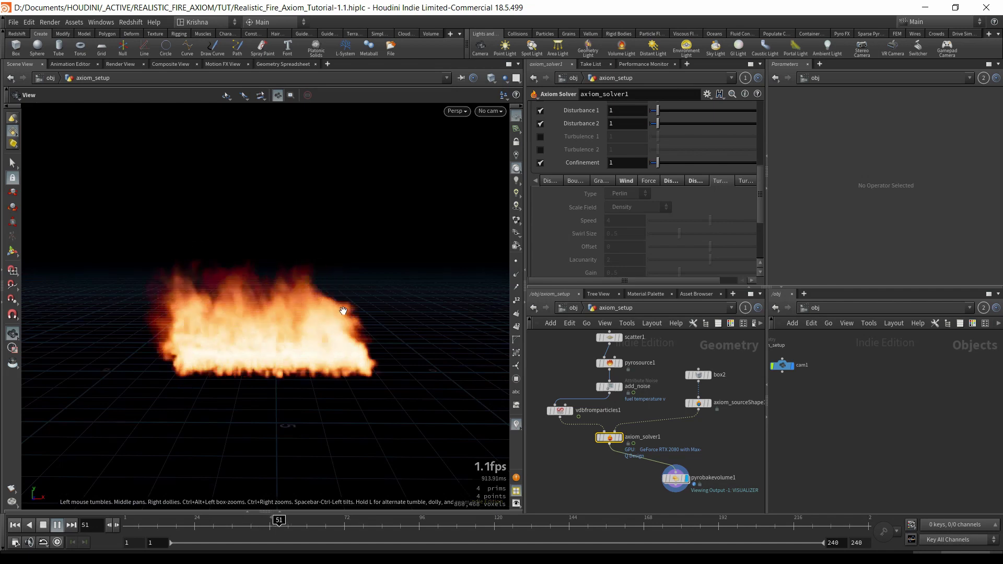
left_click(43, 525)
left_click(13, 525)
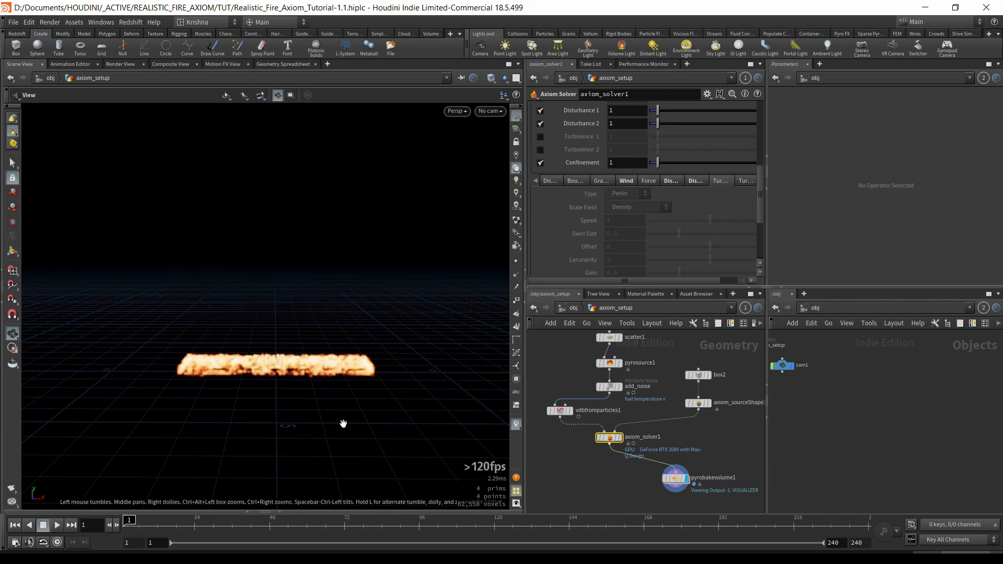
scroll(292, 364, "down", 3)
Set the end frame of the global animation range to 48.
left_click(14, 541)
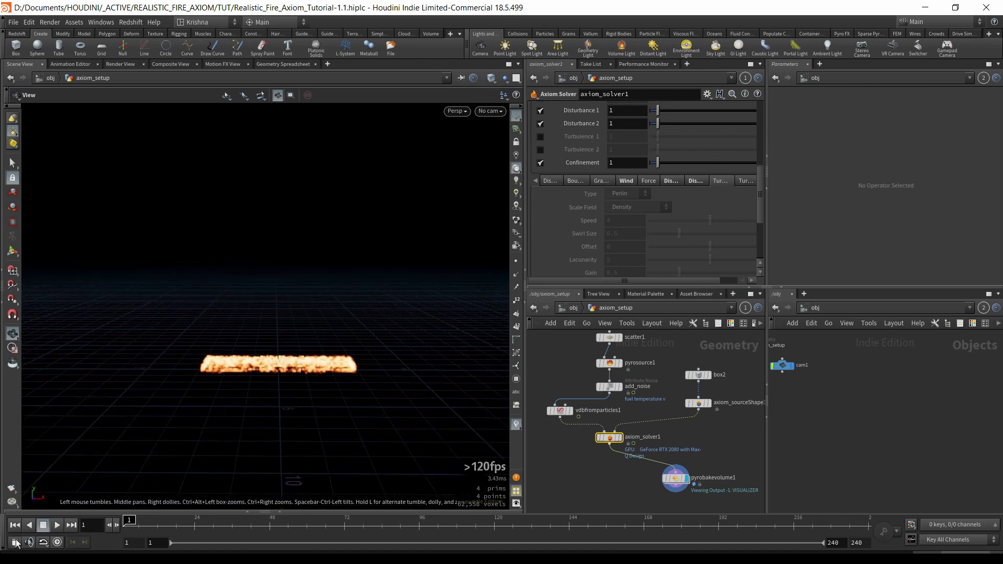
double_click(120, 368)
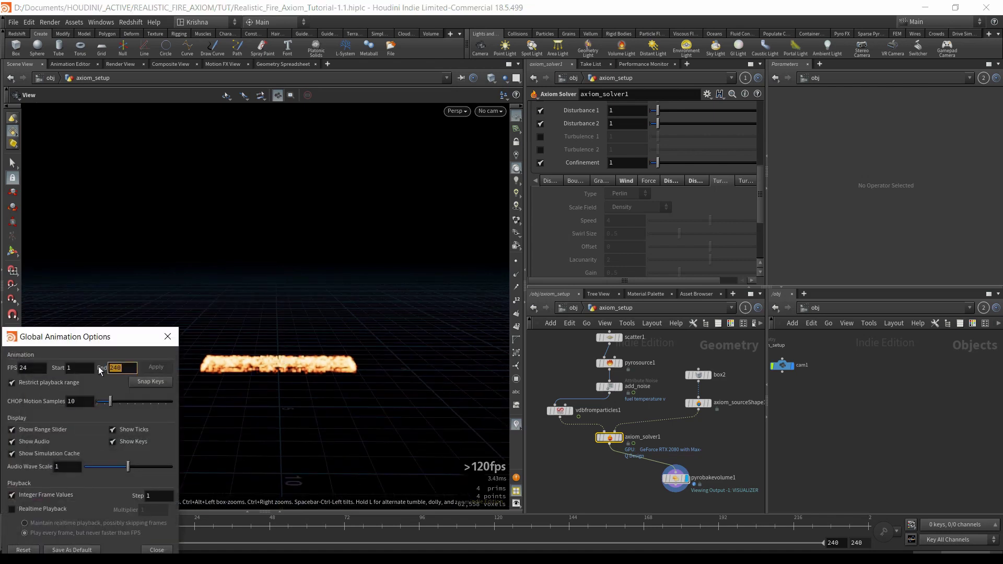
type("48")
left_click(168, 337)
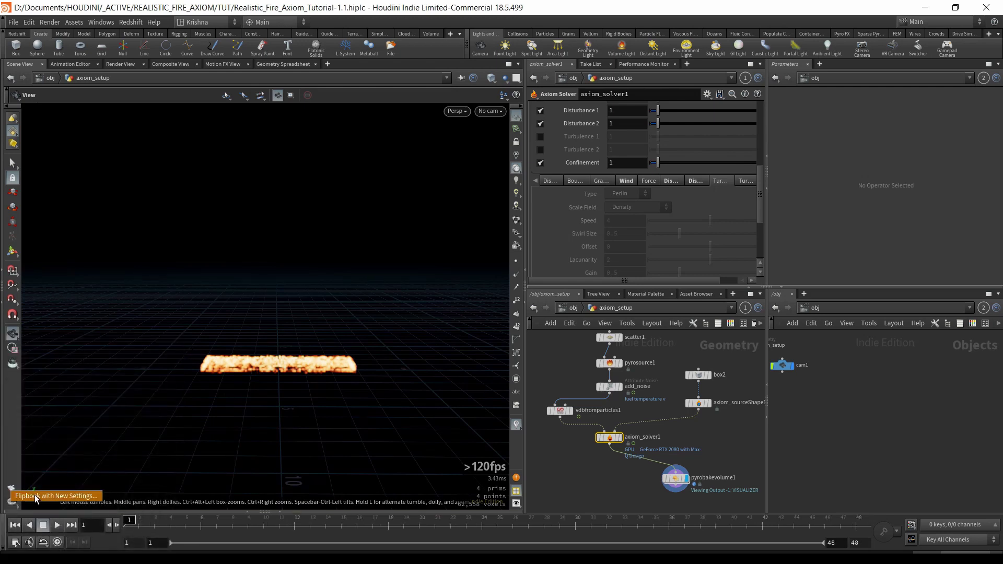
Render a flipbook of the current viewport with the frame range ending at 48.
left_click(12, 494)
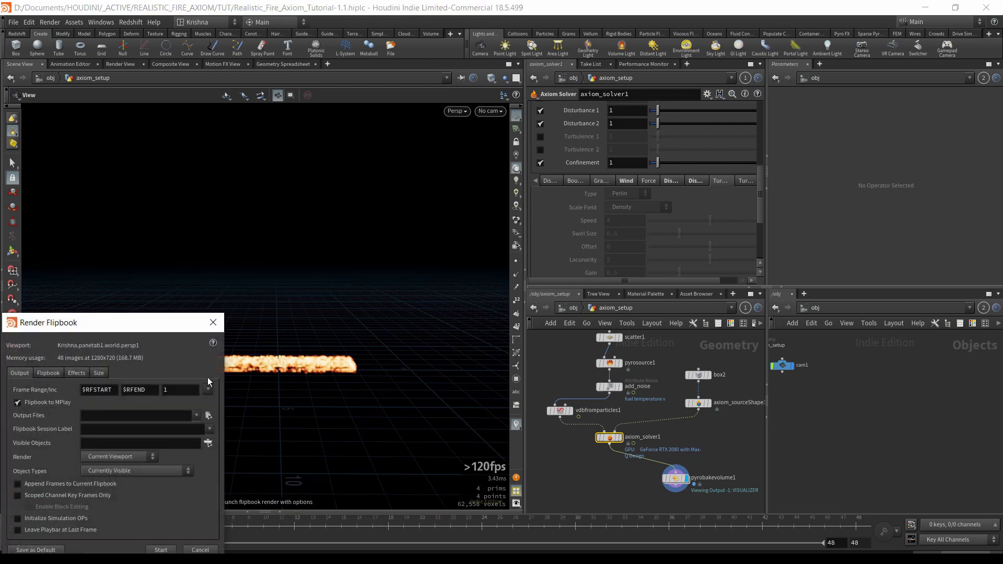
double_click(137, 390)
type("48")
left_click(161, 550)
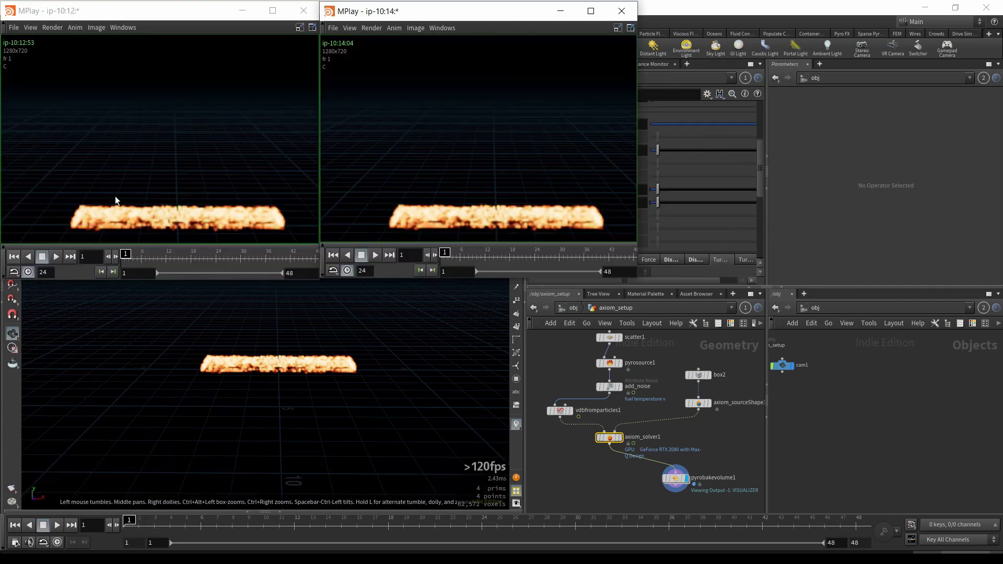
Go back and forth between the two MPlay flipbooks and the solver's velocity forces to check which settings they compare.
left_click(146, 147)
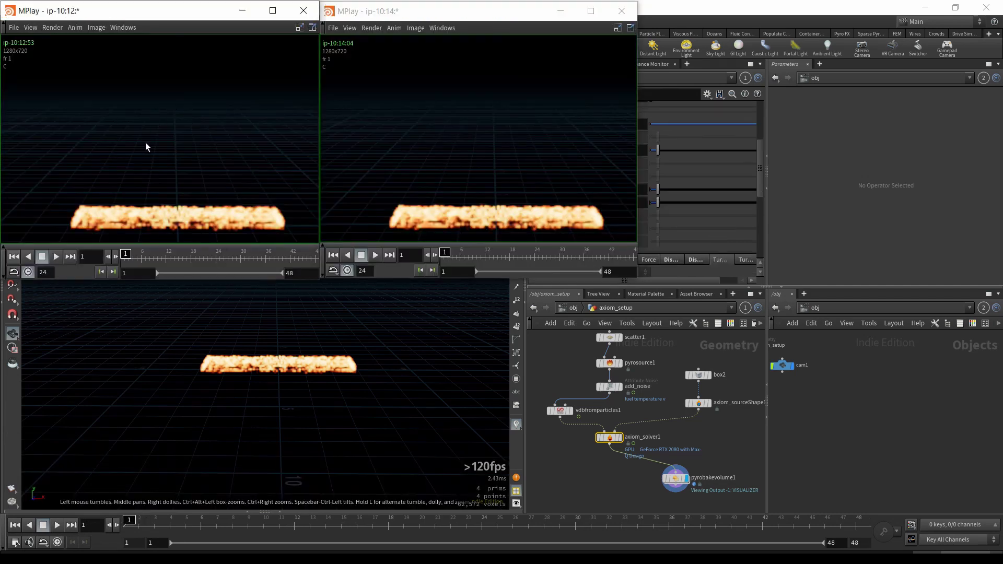
left_click(644, 460)
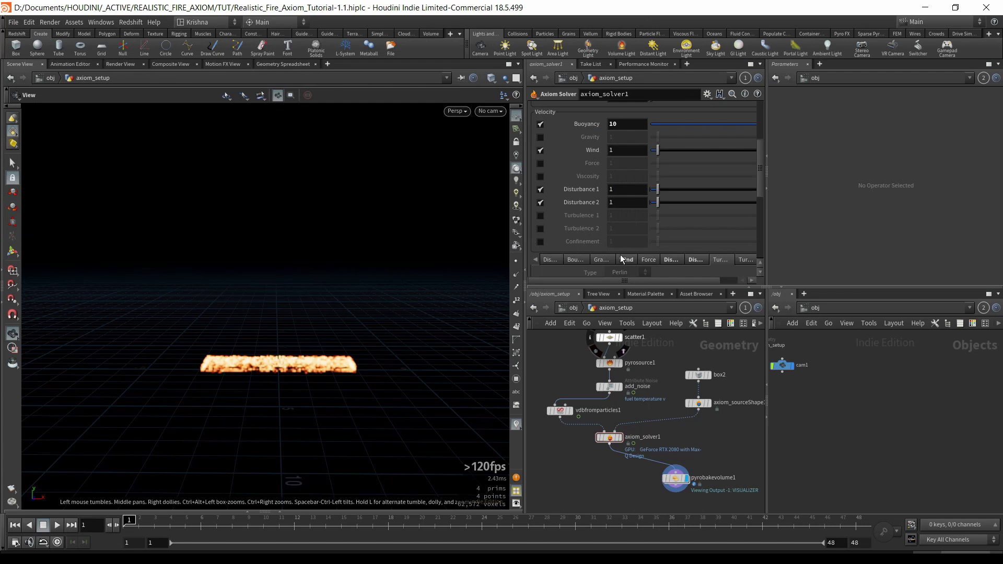
key("alt+Tab")
key("alt+Tab")
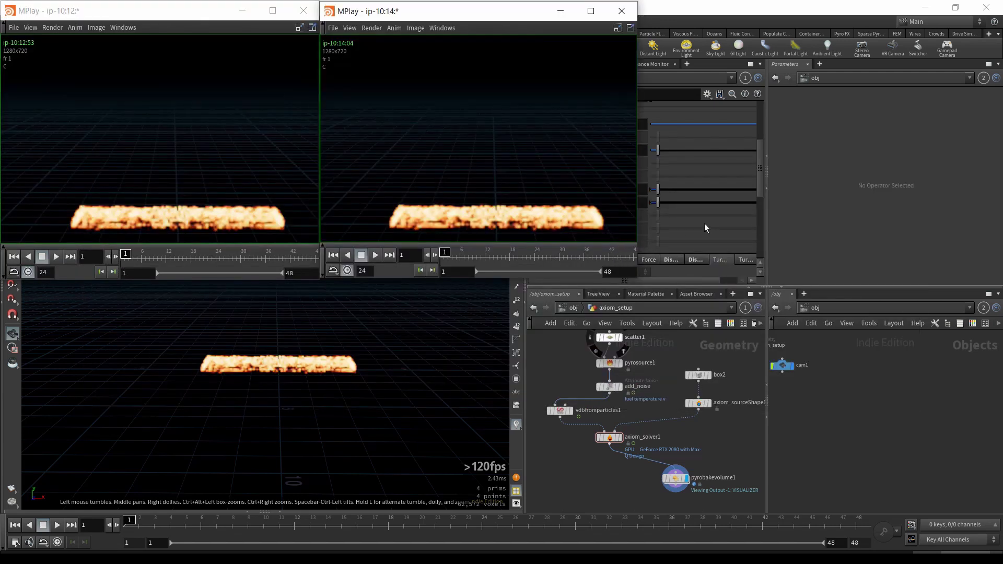
left_click(761, 182)
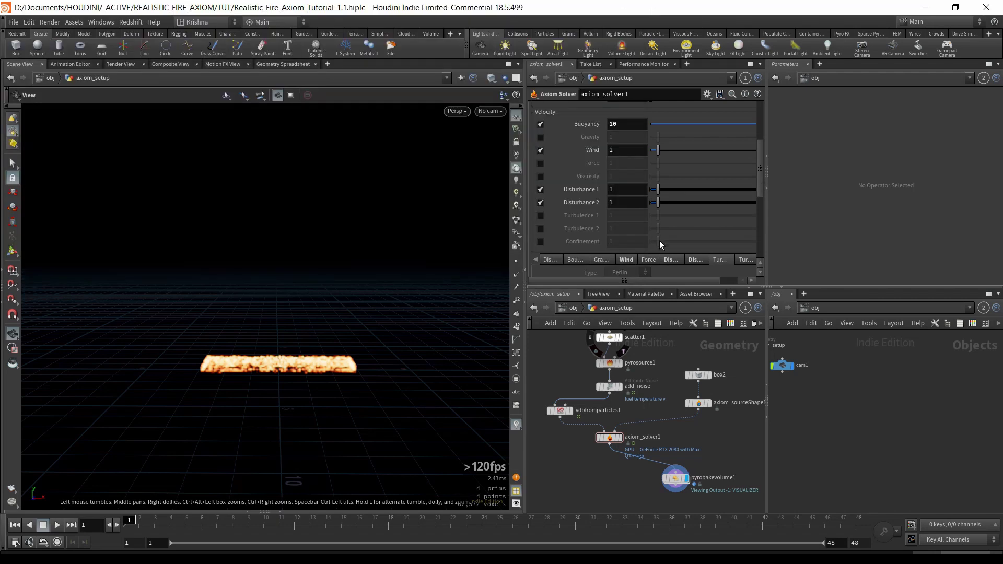
key("alt+Tab")
key("alt+Tab")
Play both MPlay flipbooks side by side to compare the flame detail, and return to Houdini.
left_click(55, 256)
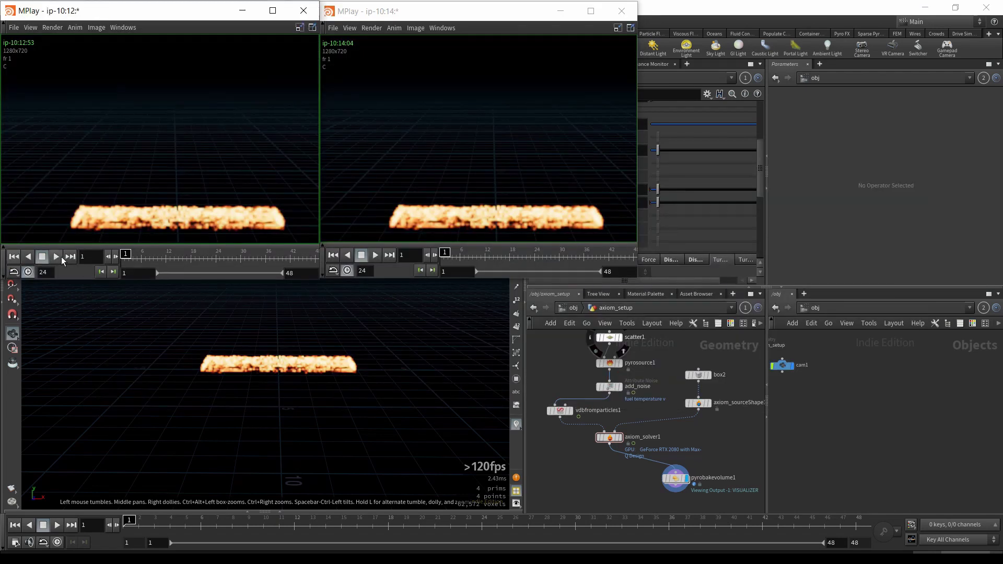
left_click(376, 255)
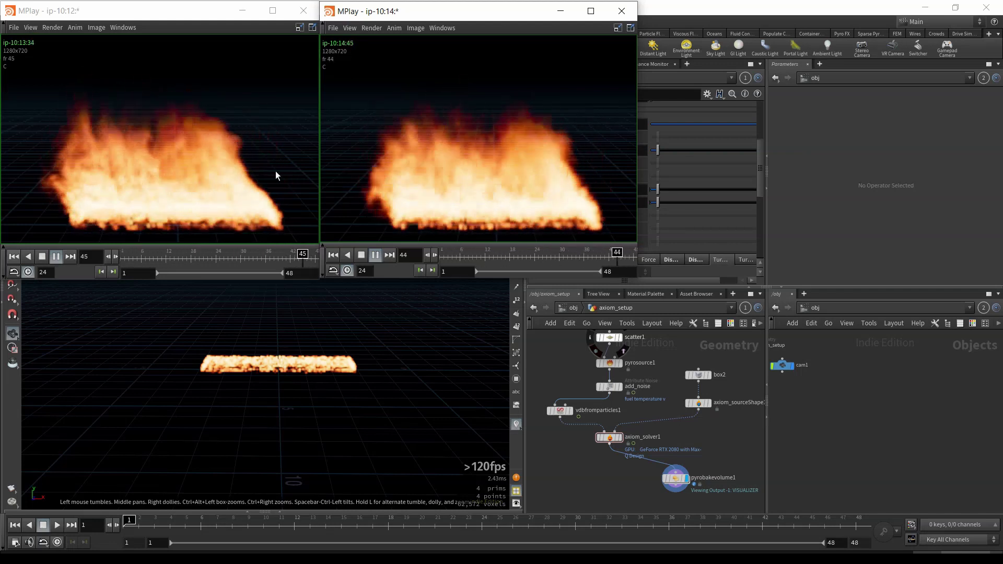
left_click(46, 258)
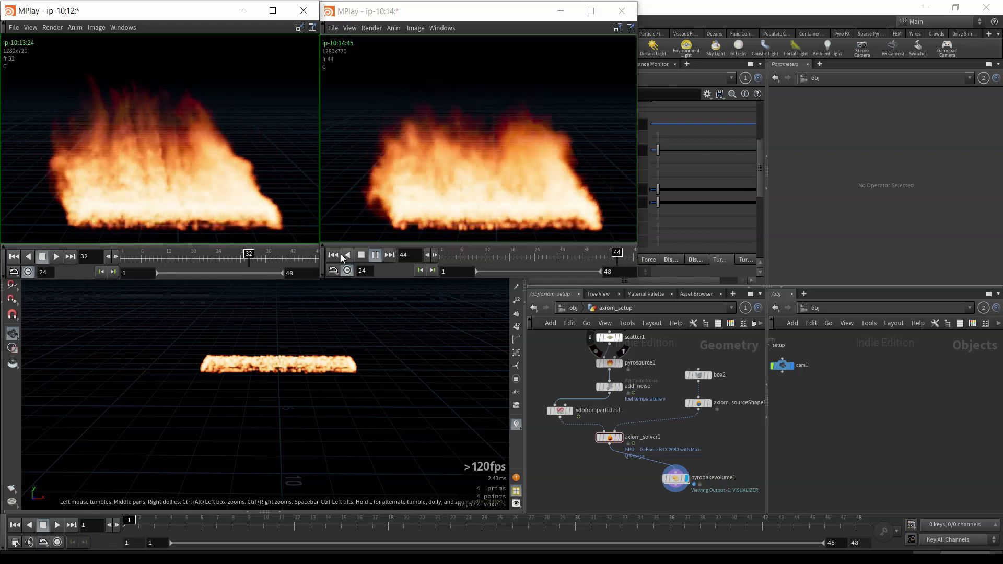
left_click(582, 474)
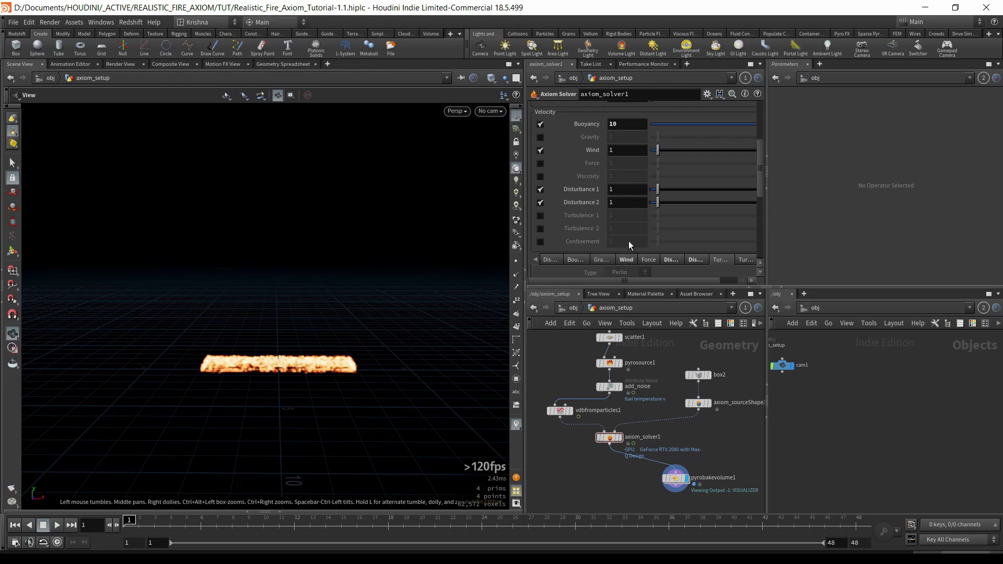
Enable the Turbulence 1 and Turbulence 2 velocity forces on axiom_solver1.
scroll(630, 246, "down", 2)
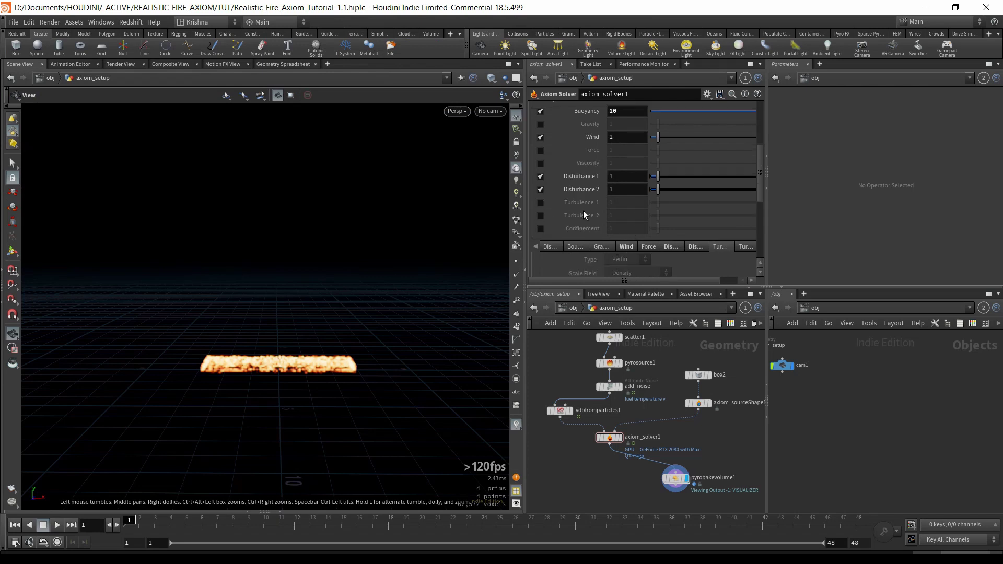
left_click(540, 189)
left_click(540, 202)
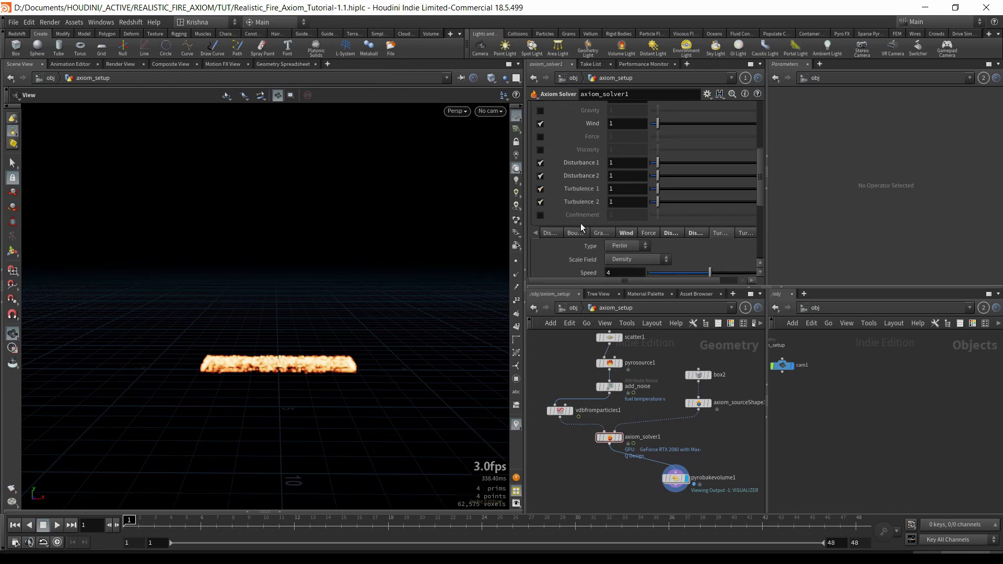
Set the Scale Field of Turbulence 1 to Velocity (Speed) and its Speed to 8.
scroll(656, 269, "down", 1)
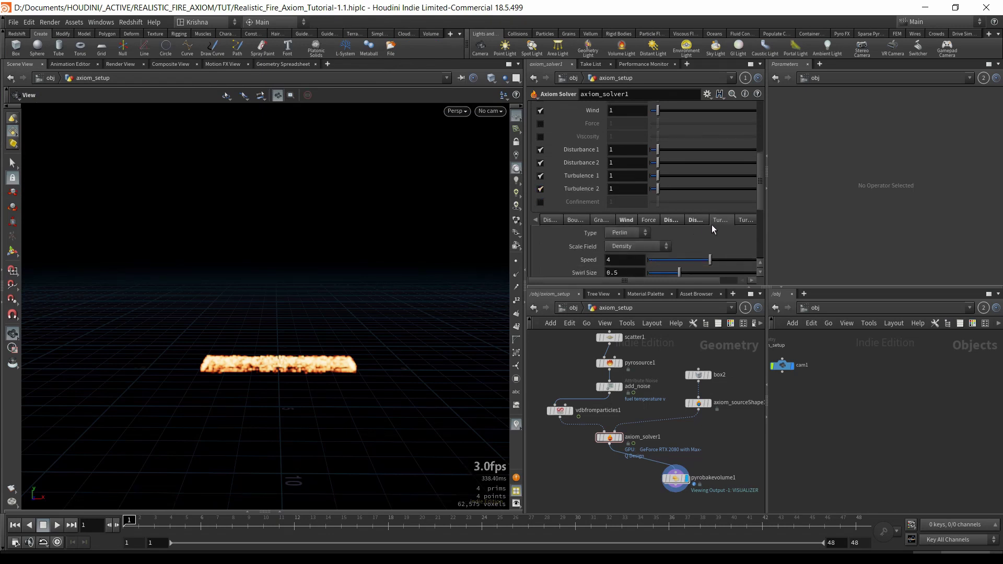
scroll(540, 233, "down", 7)
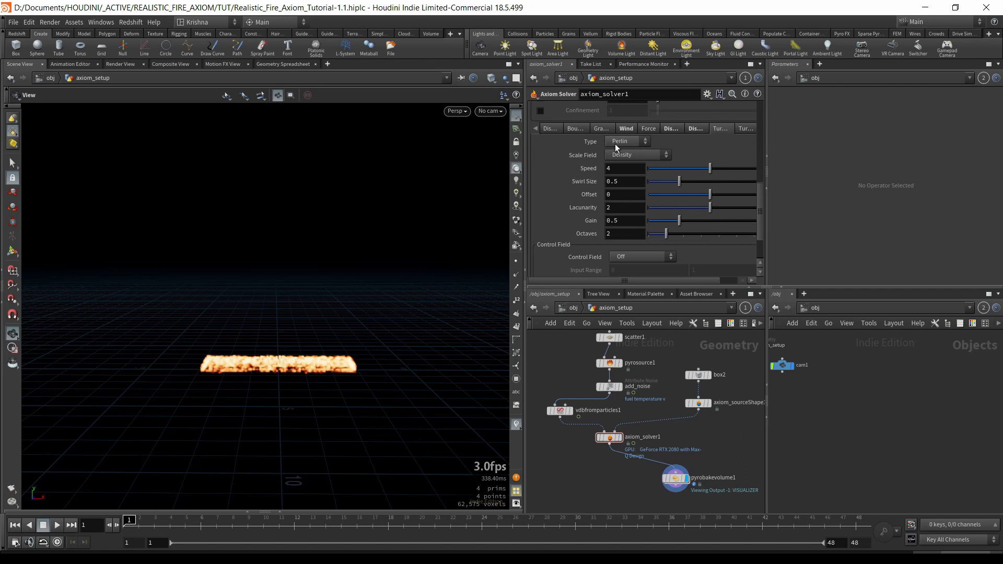
left_click(644, 156)
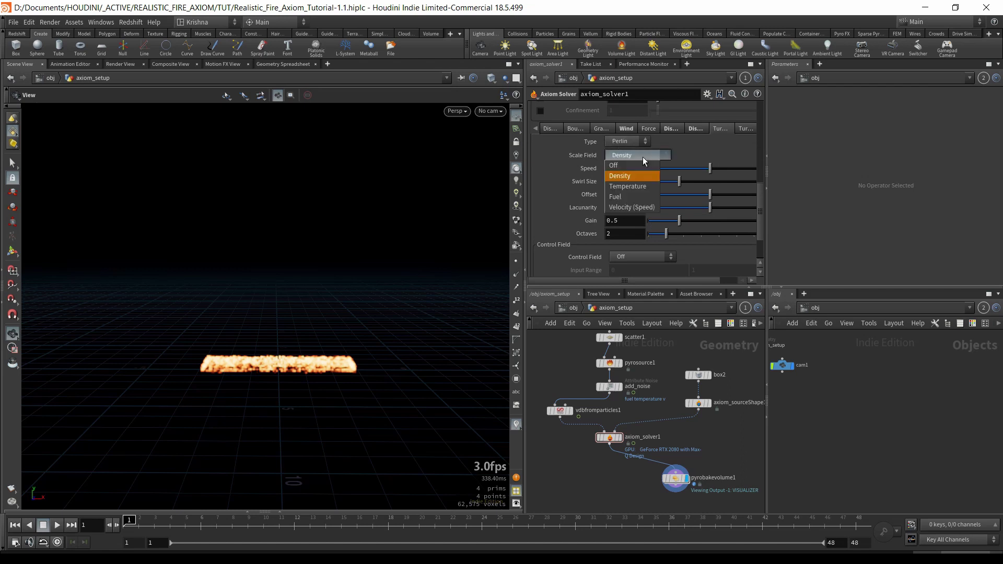
left_click(646, 208)
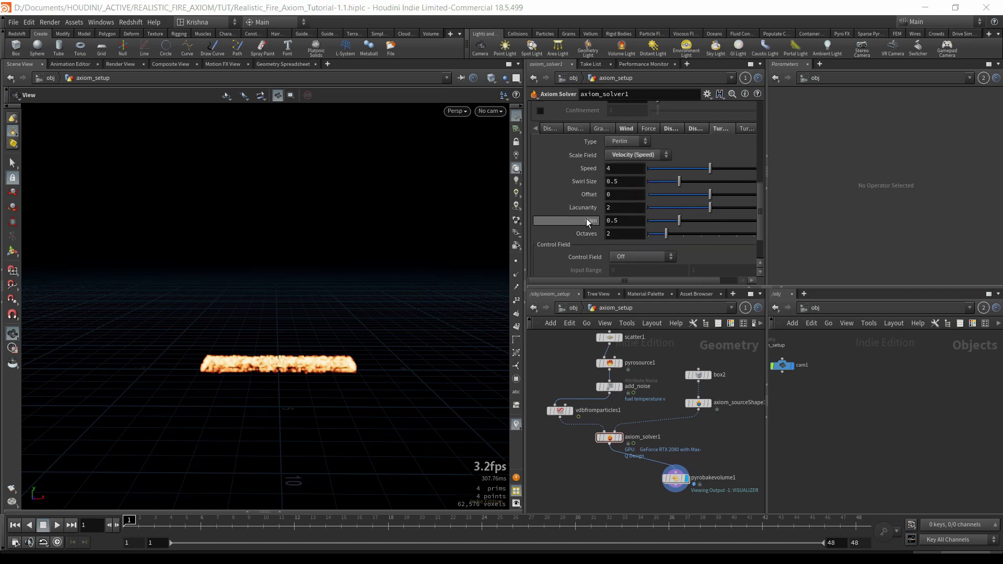
scroll(588, 222, "up", 3)
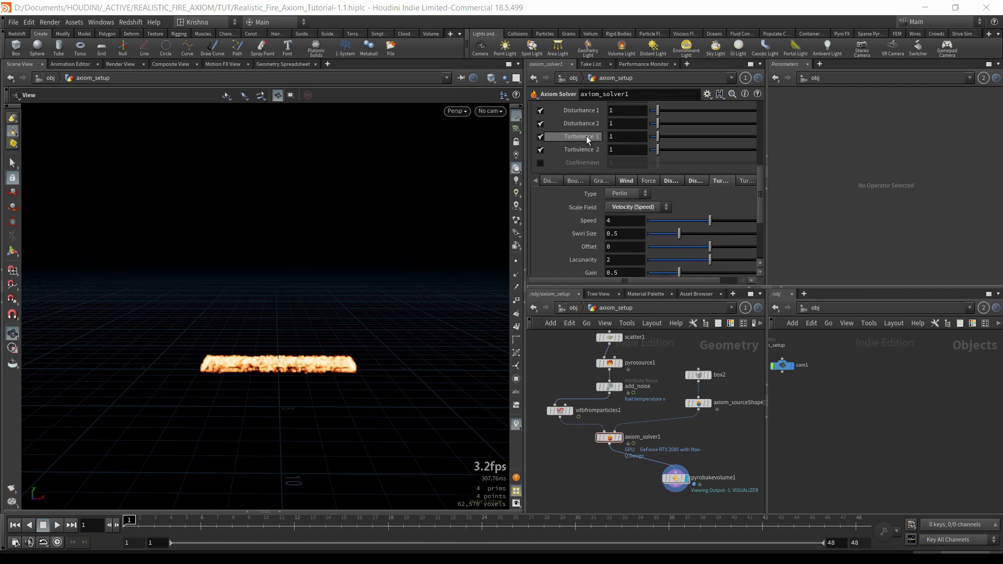
scroll(602, 236, "down", 2)
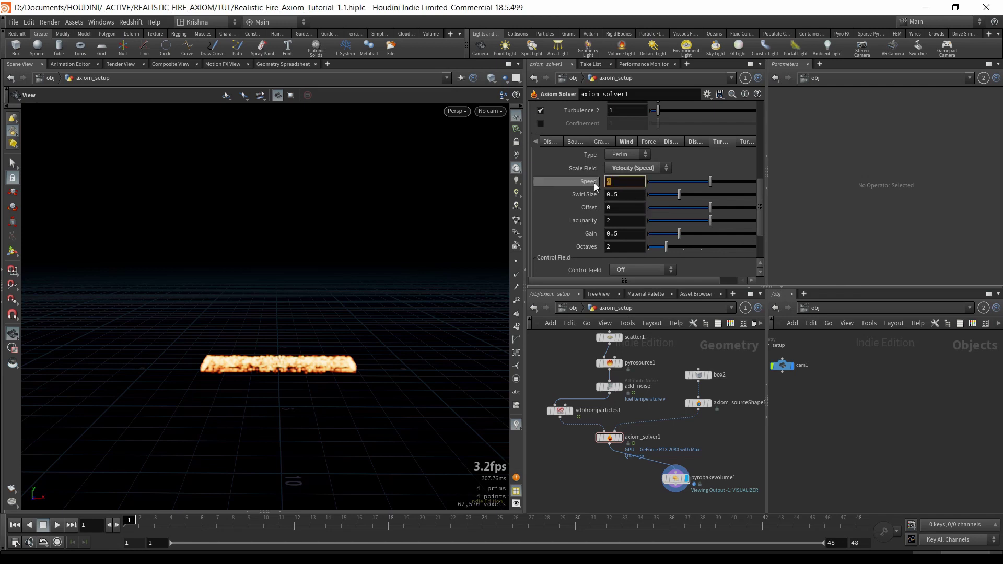
type("8")
key("Return")
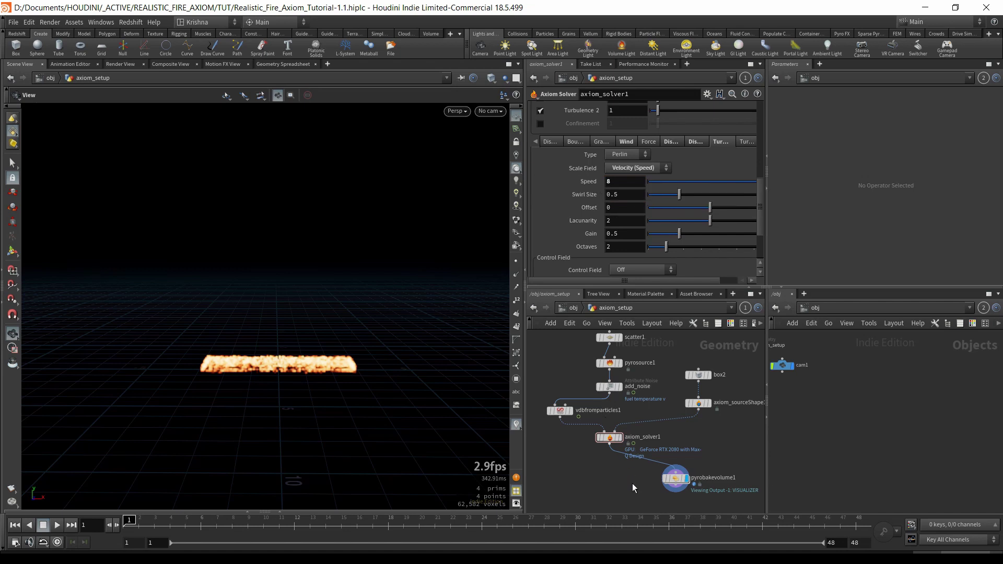
Try a Trail node connected to the output of axiom_solver1, display it and look through its options.
key("Tab")
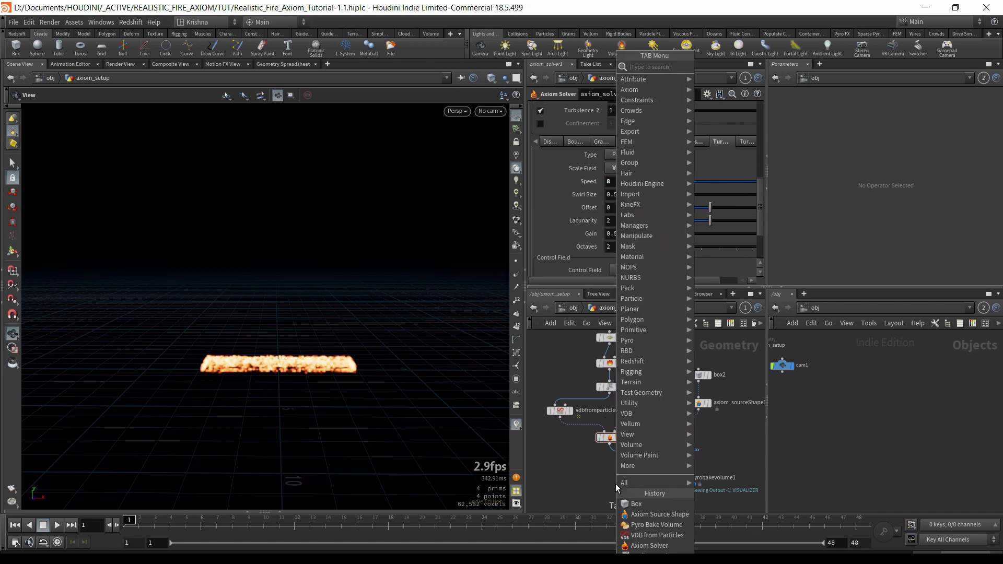
type("trail")
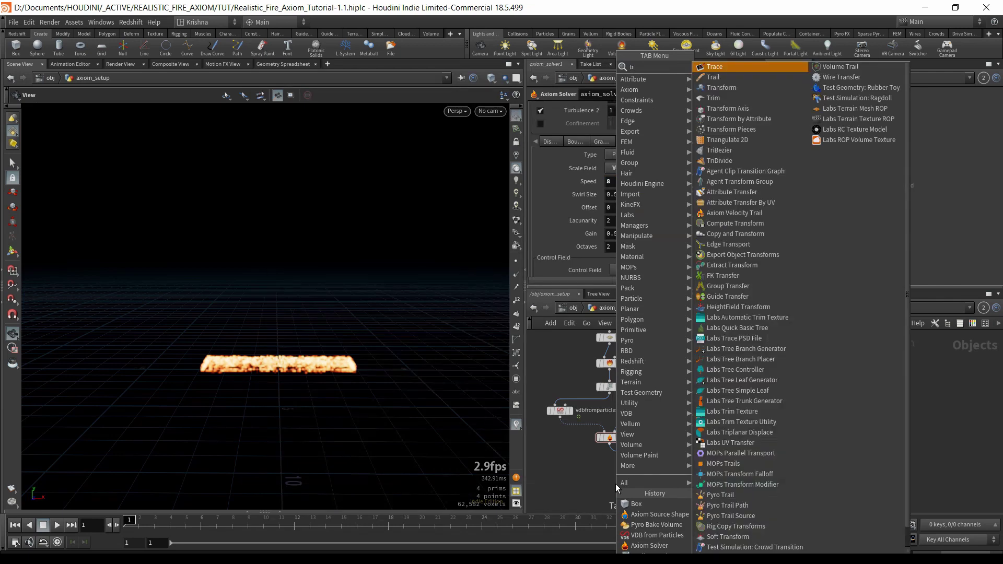
key("Return")
left_click(579, 476)
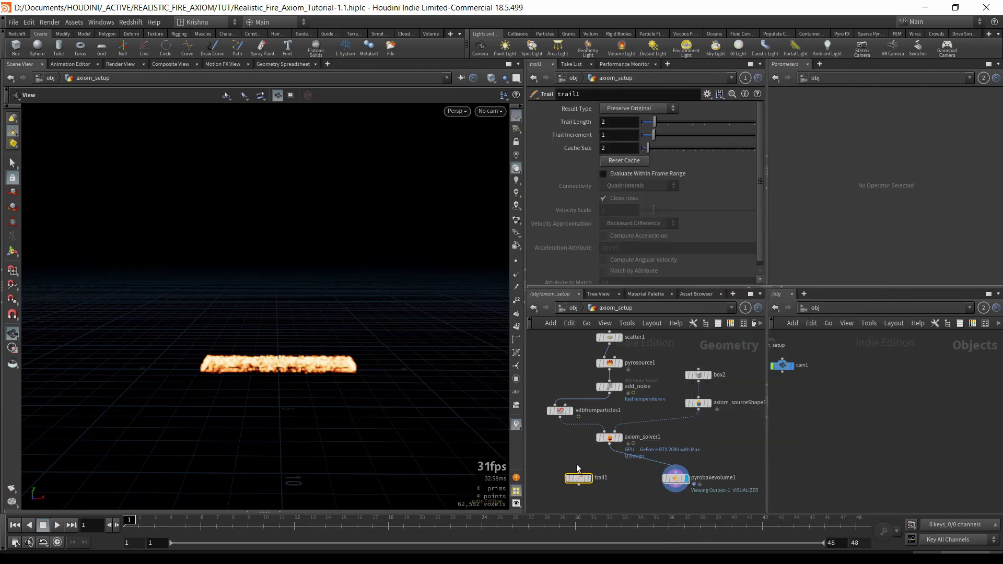
left_click(577, 469)
left_click(579, 471)
left_click(581, 474)
left_click(580, 476)
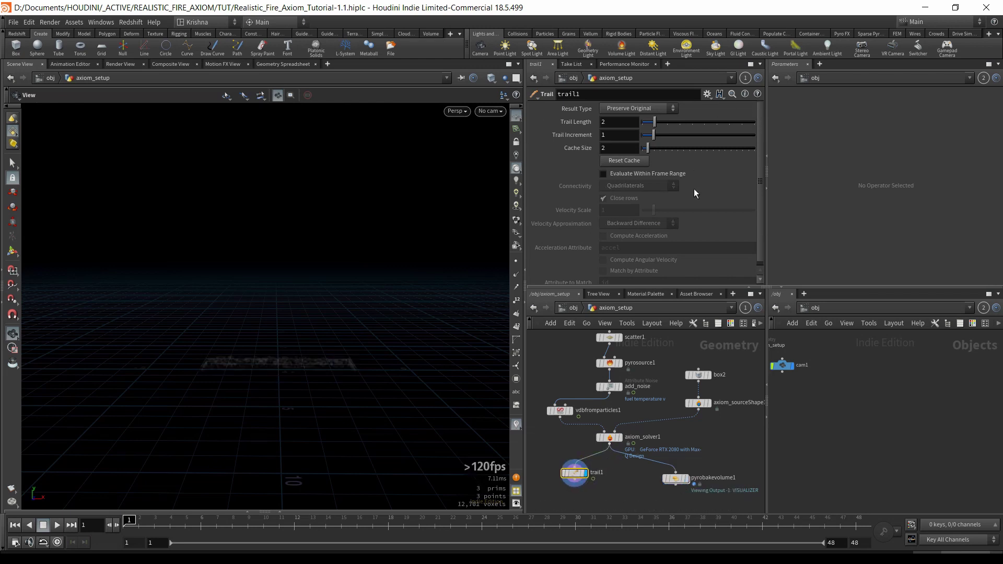
left_click(707, 94)
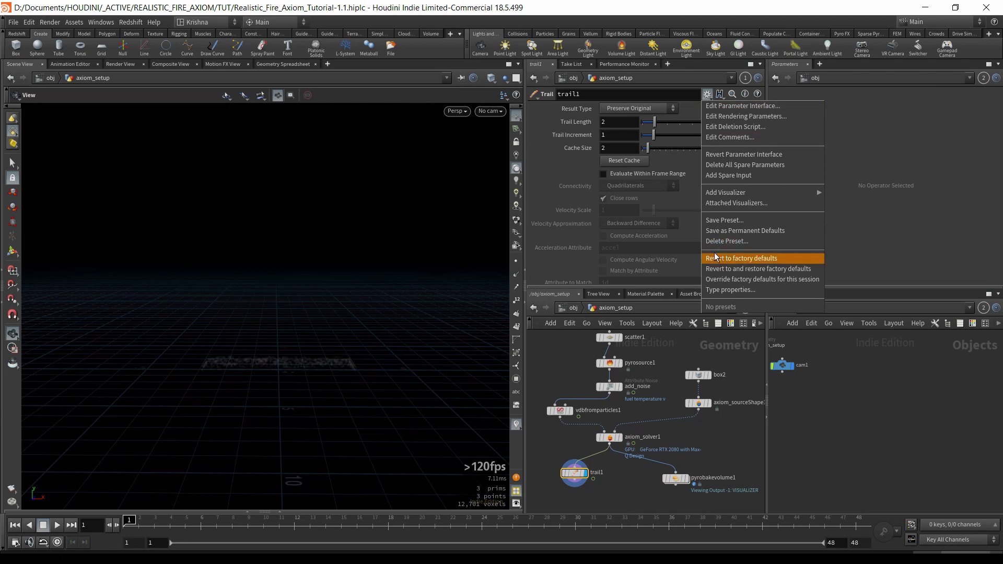
Add an Axiom Velocity Trail node in place of the Trail node, connect it to the axiom_solver1 output and display it.
left_click(594, 482)
key("Tab")
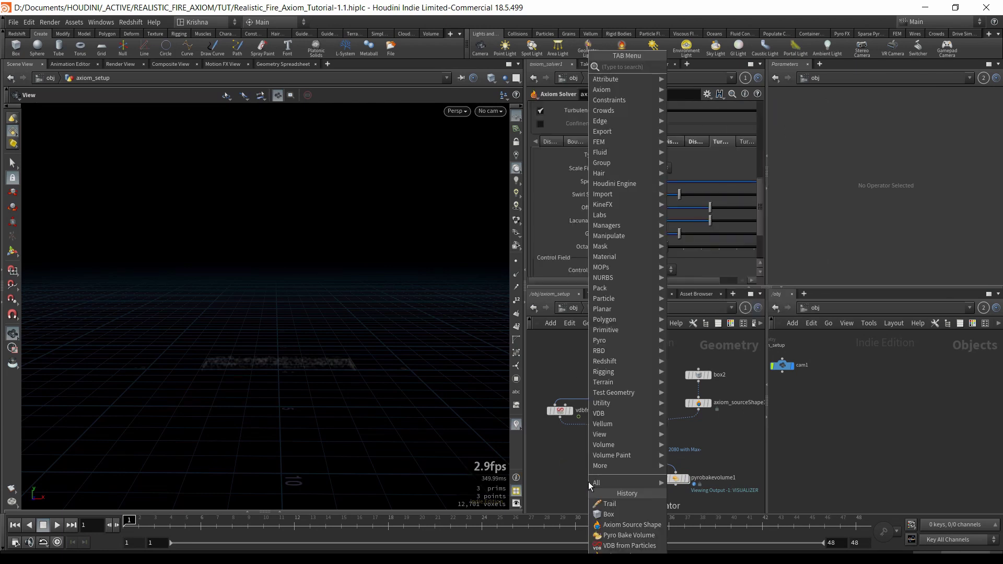
type("veloci")
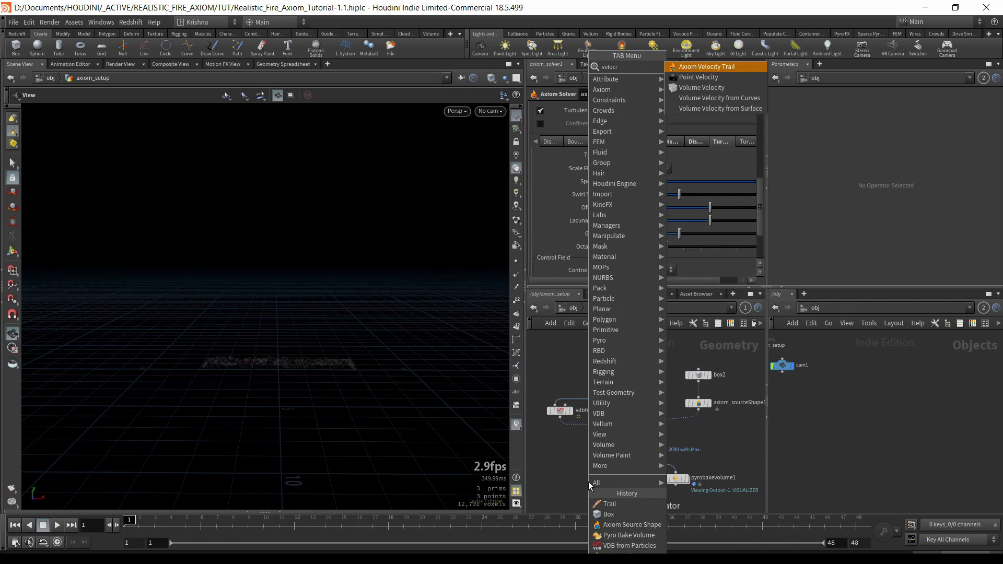
key("Down")
key("Down")
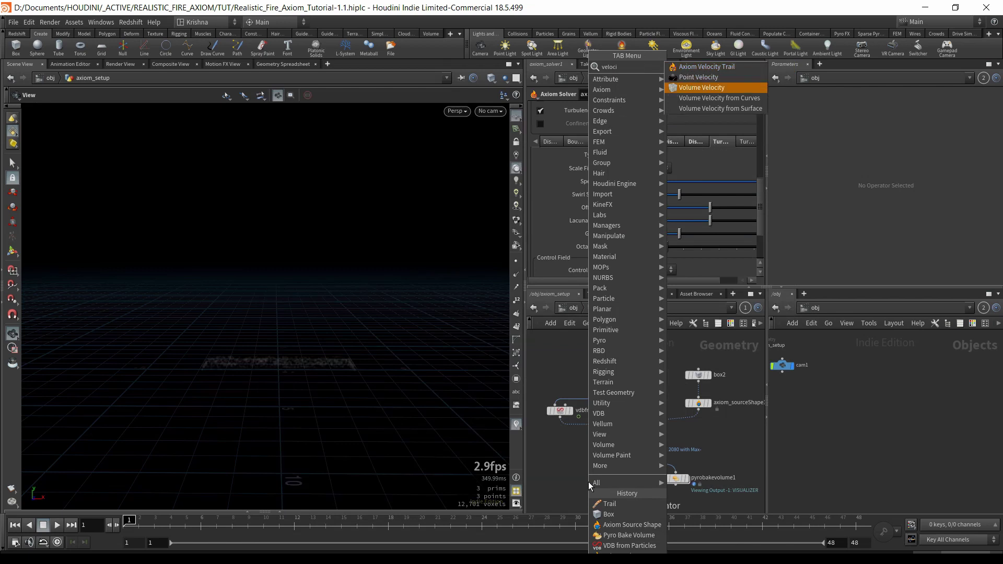
key("Up")
key("Up")
key("Return")
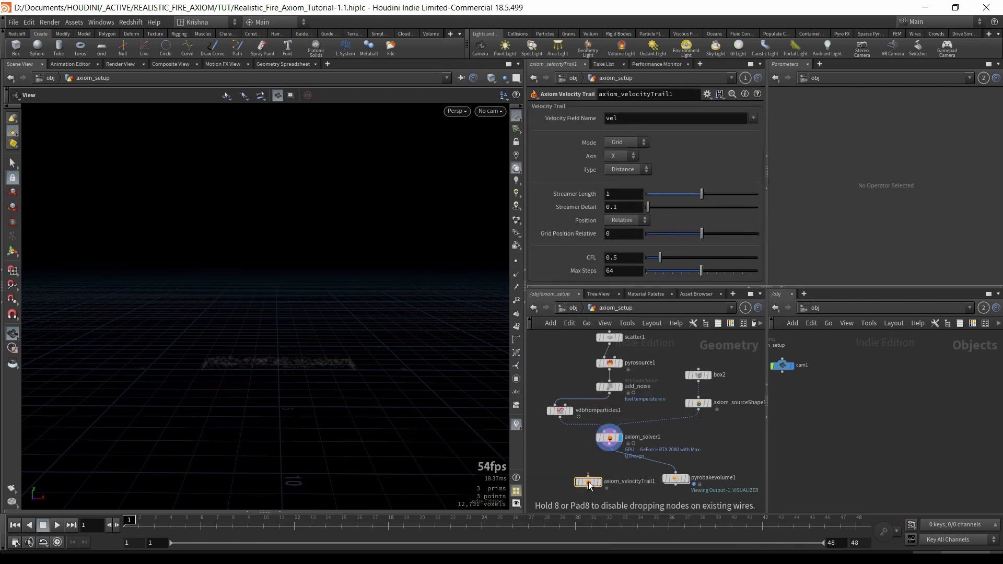
left_click(589, 483)
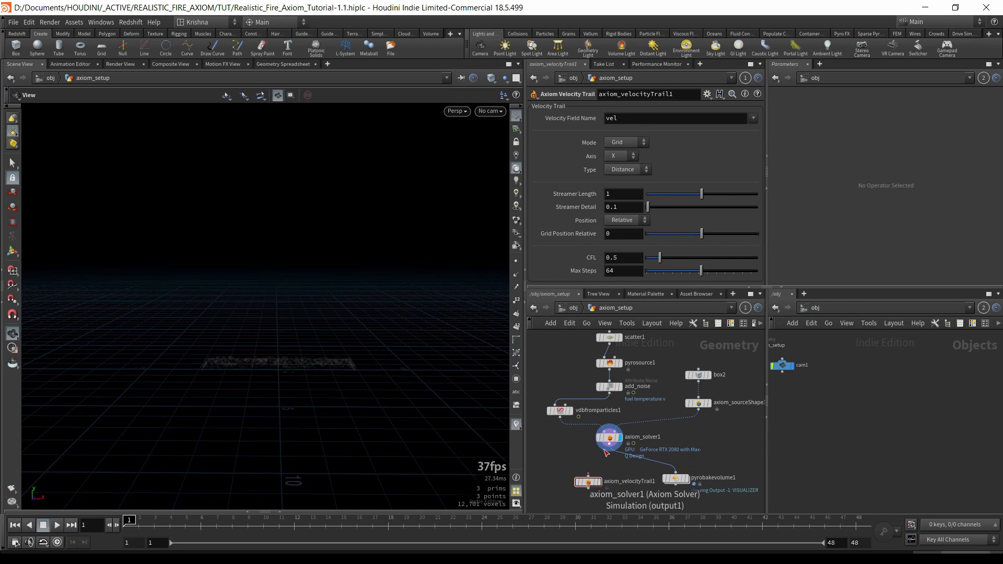
left_click(607, 448)
left_click(589, 476)
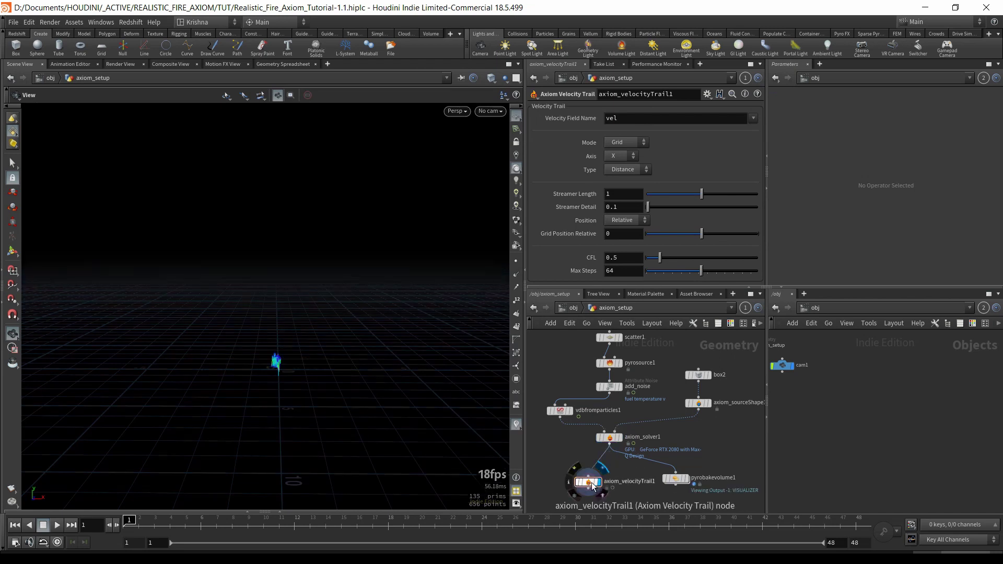
Try the velocity trail's Axis on Y, and settle on Z with the Mode kept on Grid.
left_click_drag(444, 447, 380, 301)
scroll(336, 381, "up", 3)
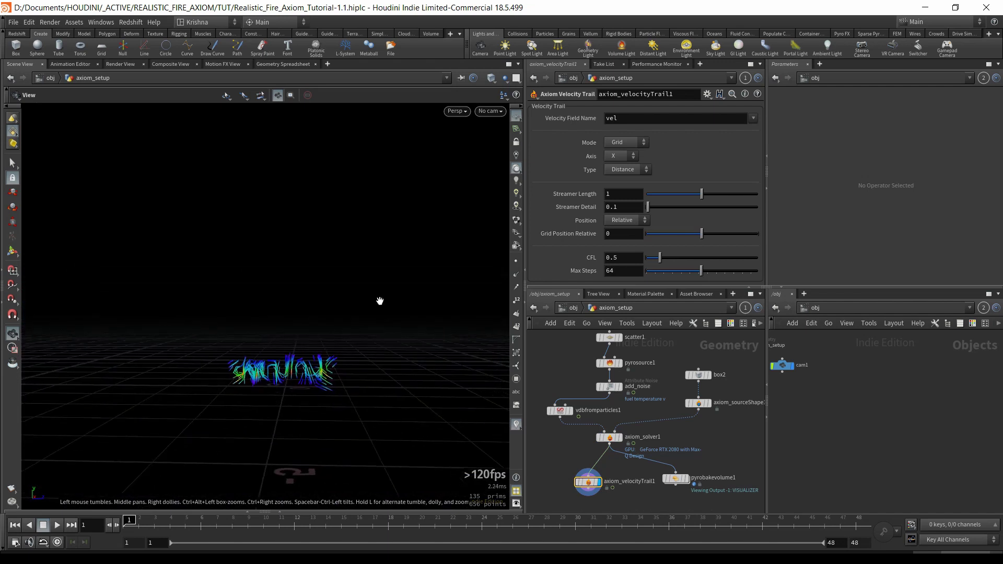
left_click(622, 155)
left_click(619, 170)
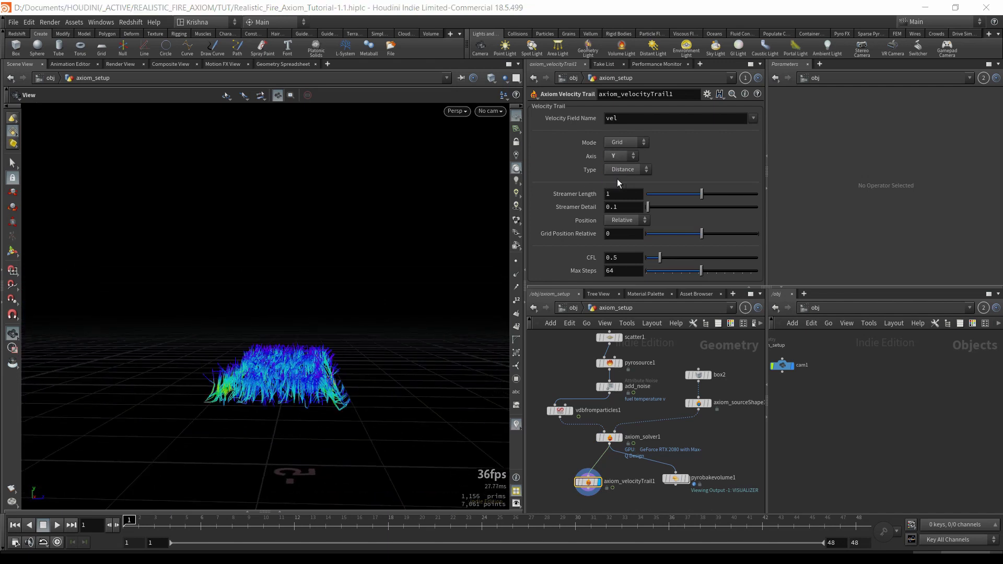
left_click(630, 156)
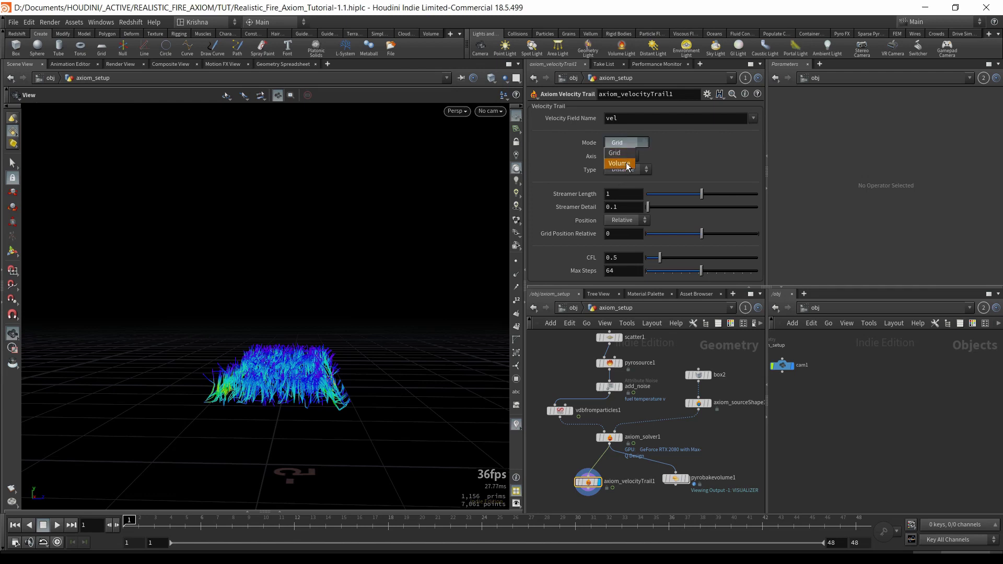
left_click(632, 158)
left_click(631, 157)
left_click(619, 177)
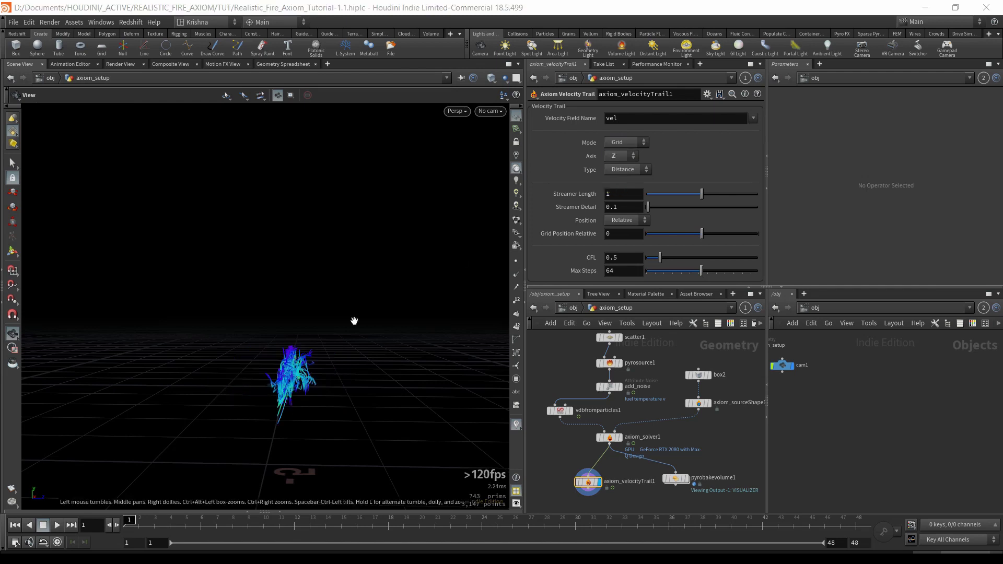
Play the simulation with the velocity trails up to frame 17 and show a Geometry Spreadsheet below the viewport.
left_click_drag(354, 321, 281, 362)
left_click(58, 524)
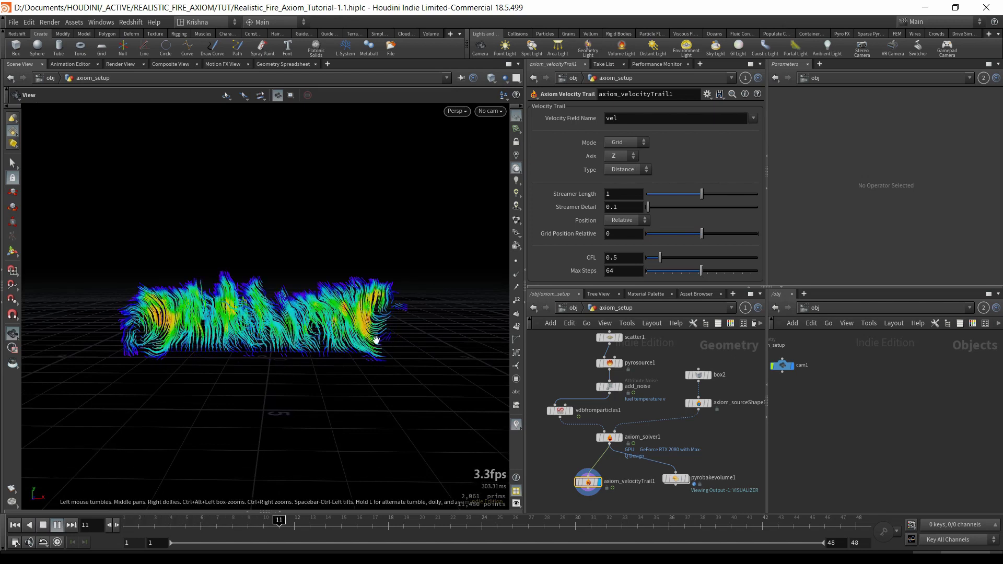
left_click(43, 525)
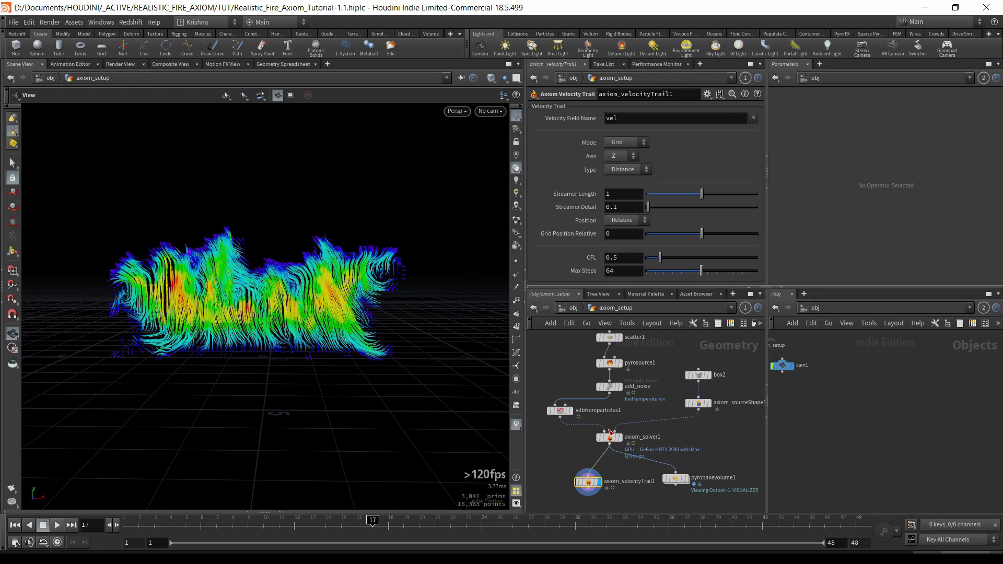
middle_click_drag(562, 450, 560, 417)
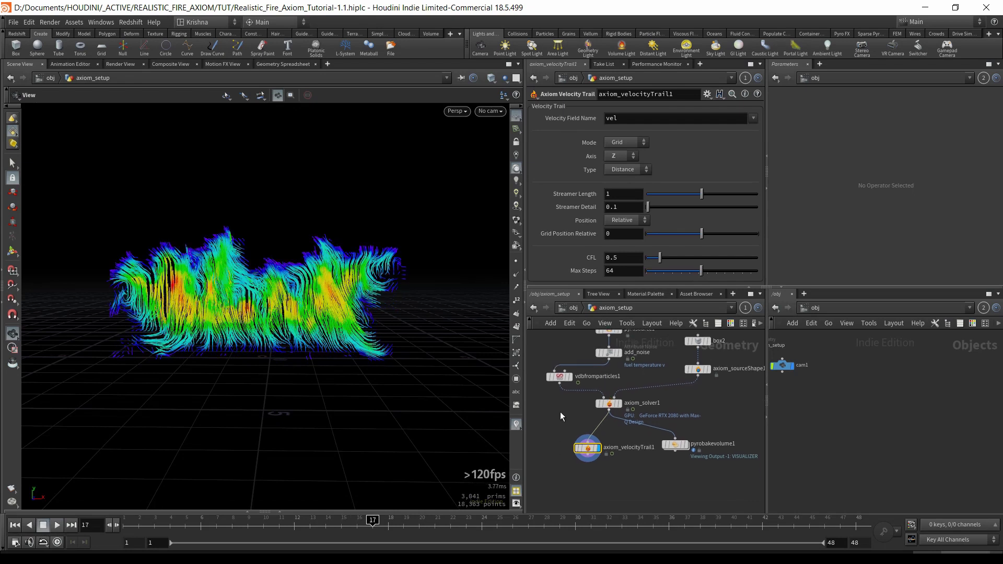
left_click(250, 511)
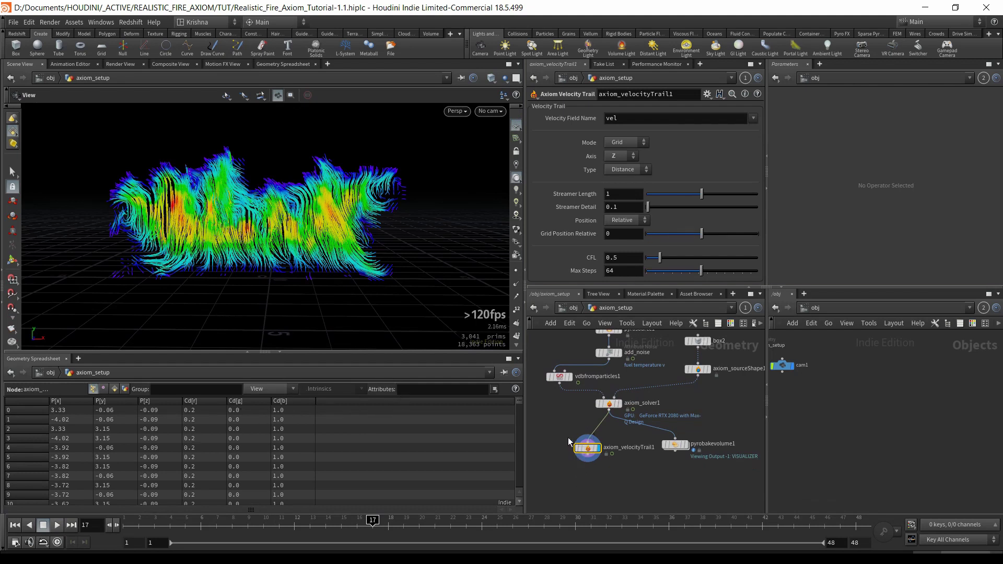
Add a Volume Slice node beside the velocity trail, connect it to the axiom_solver1 output and display it.
key("Tab")
type("v")
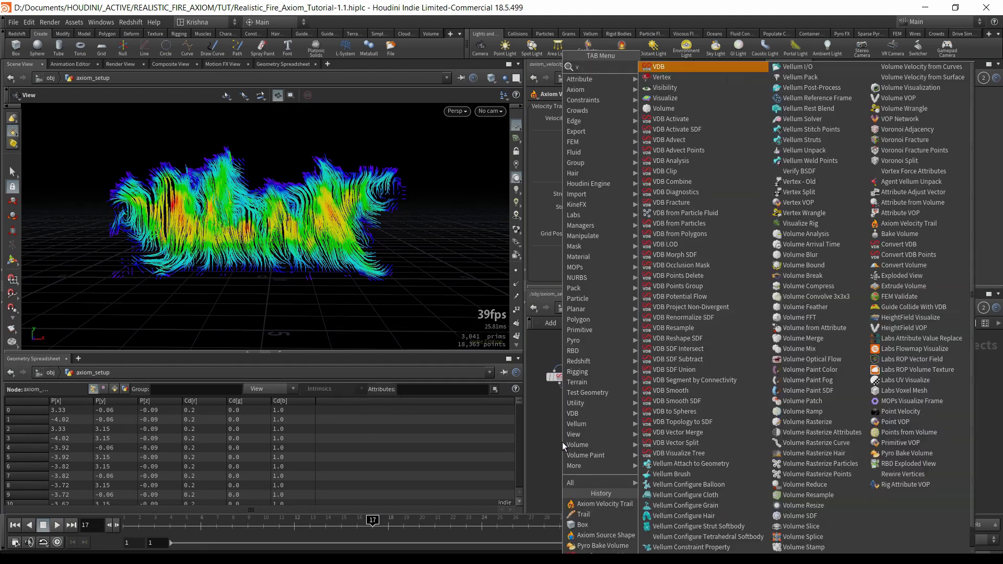
type("elco")
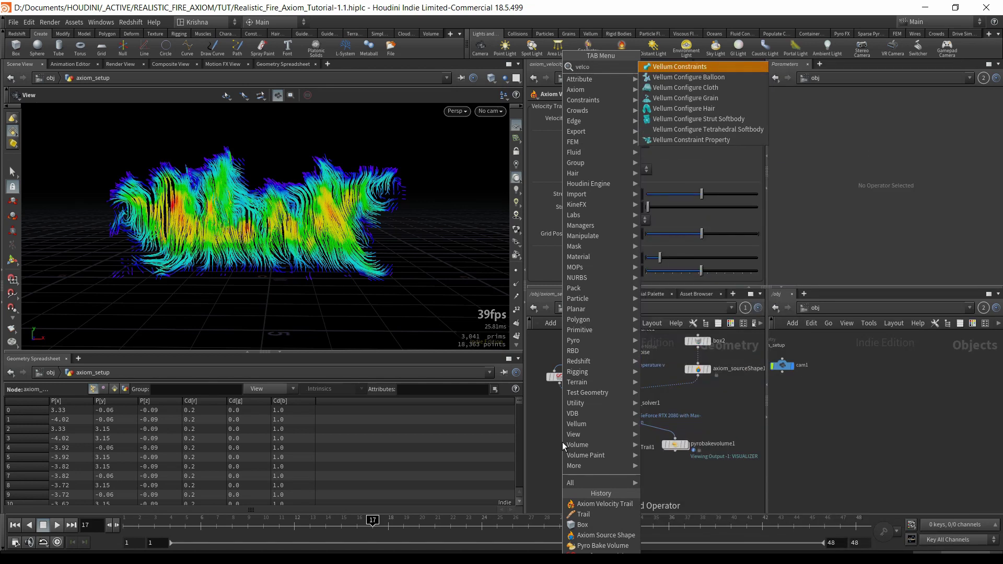
mouse_move(563, 442)
left_click(655, 371)
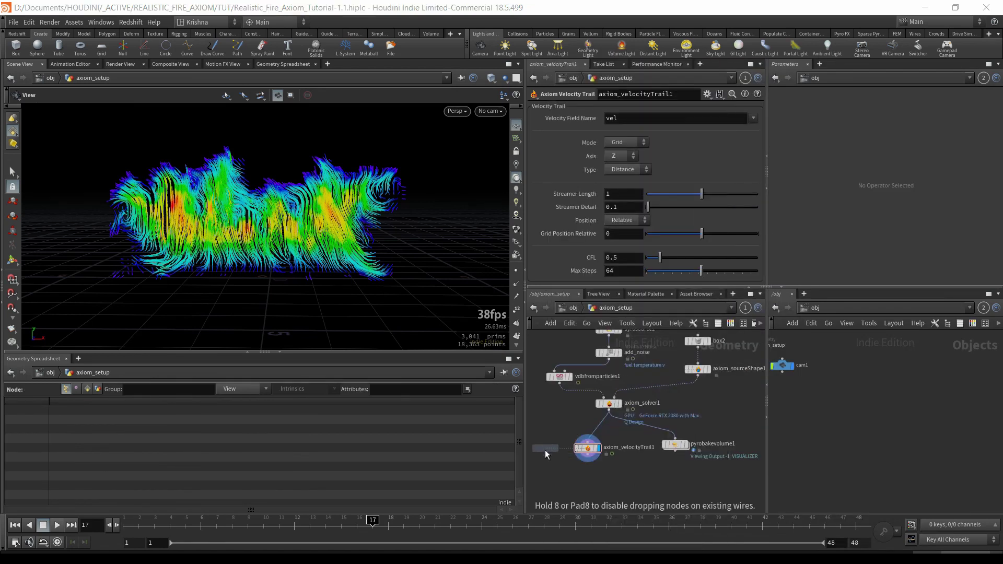
left_click(544, 449)
left_click(546, 444)
left_click(609, 411)
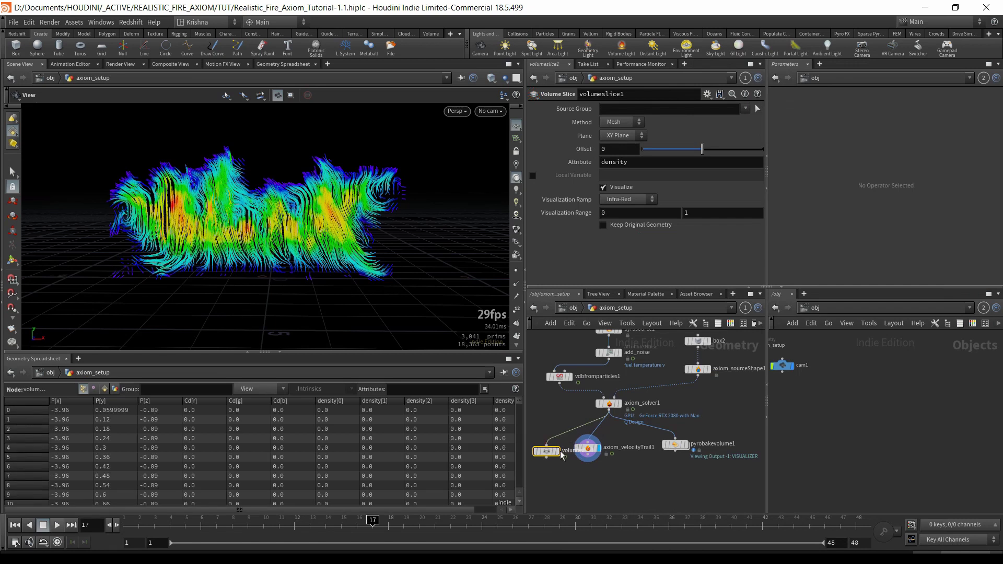
left_click(557, 452)
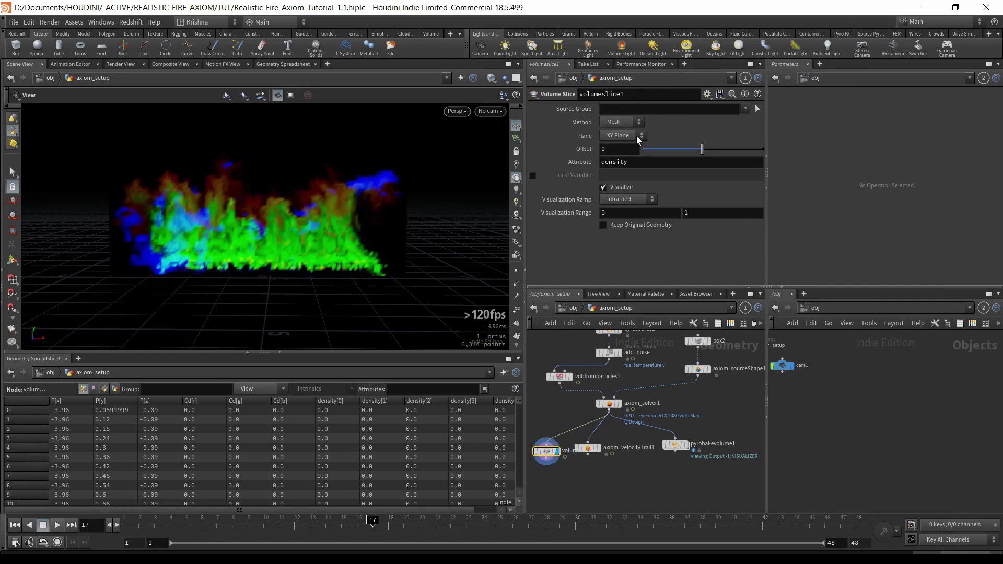
Check volumeslice1's presets and set its Attribute name to velocity.
left_click(709, 95)
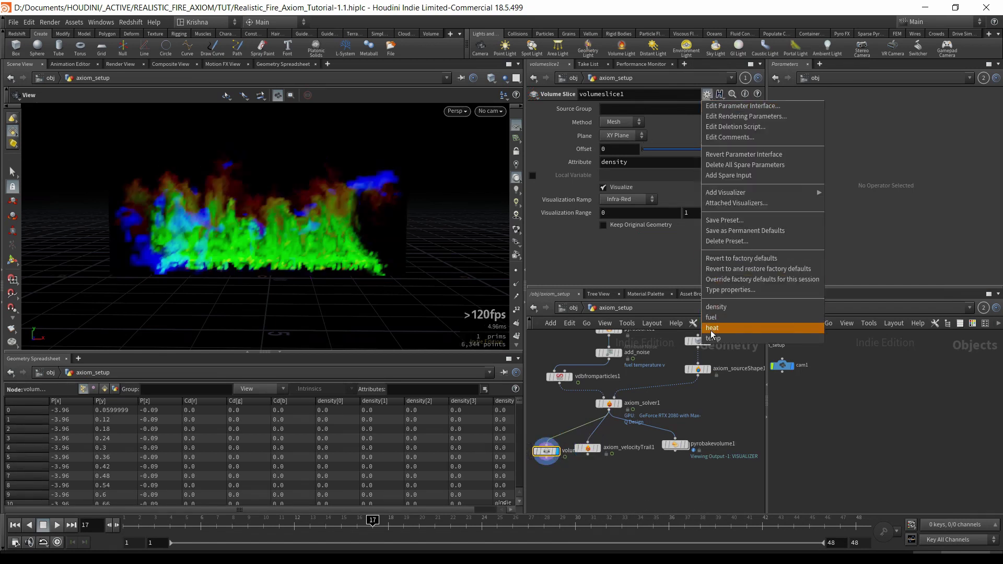
left_click(644, 270)
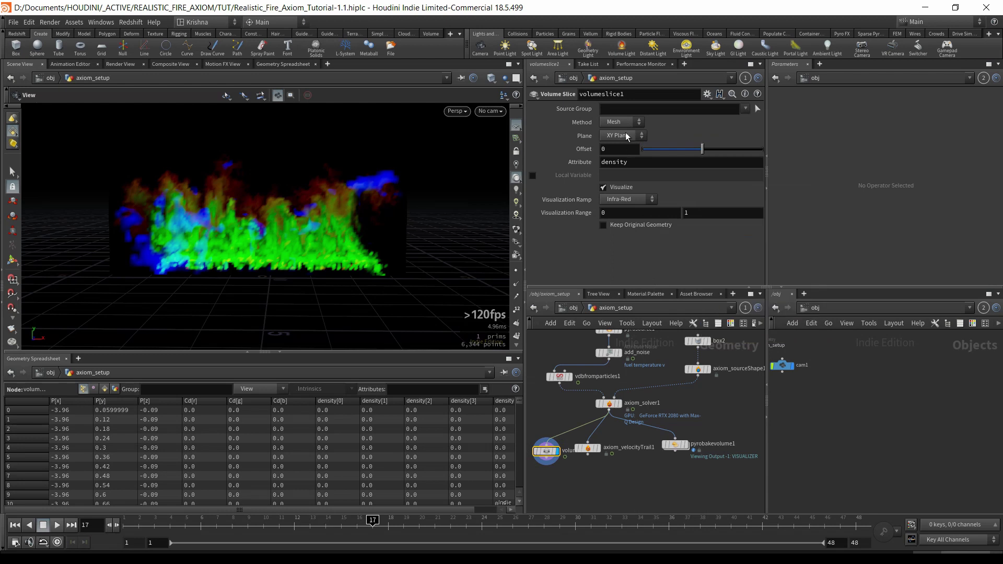
double_click(607, 163)
type("ve")
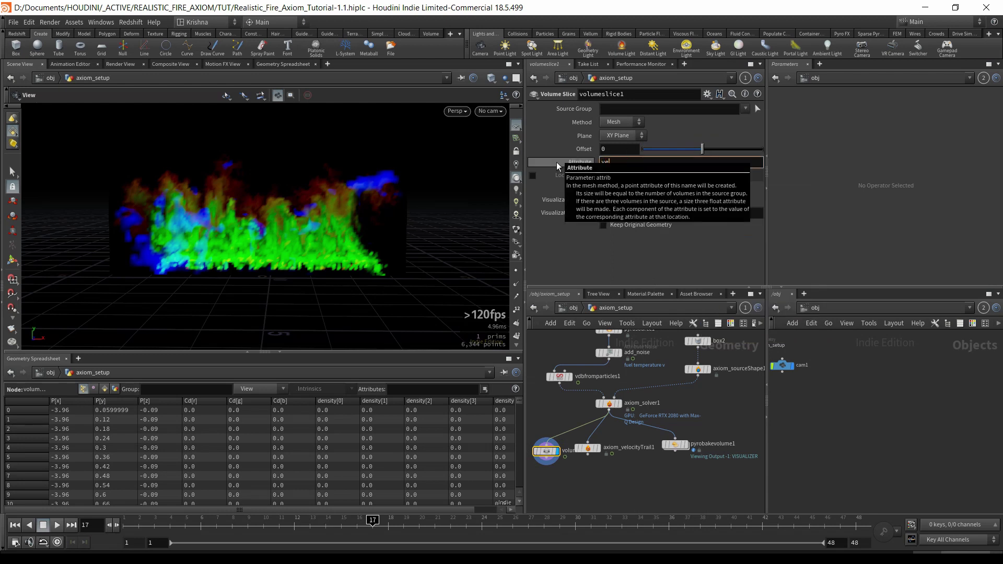
type("locity")
key("Return")
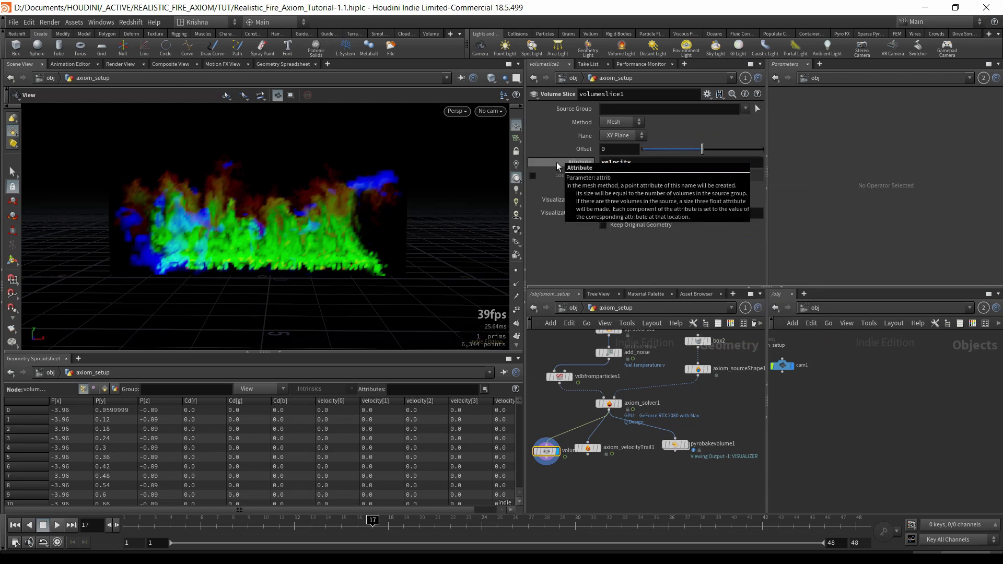
left_click(745, 108)
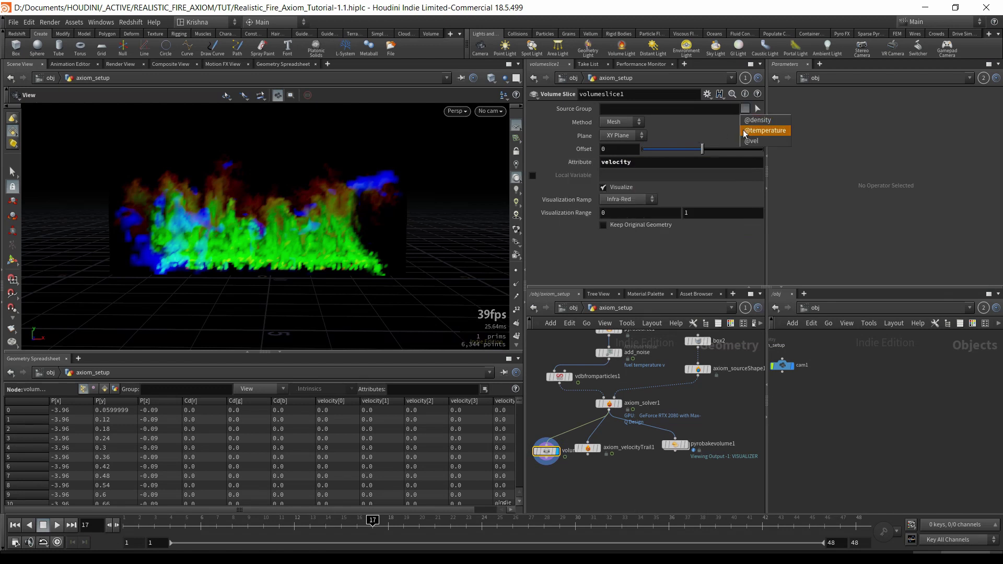
left_click(752, 141)
left_click_drag(240, 230, 276, 250)
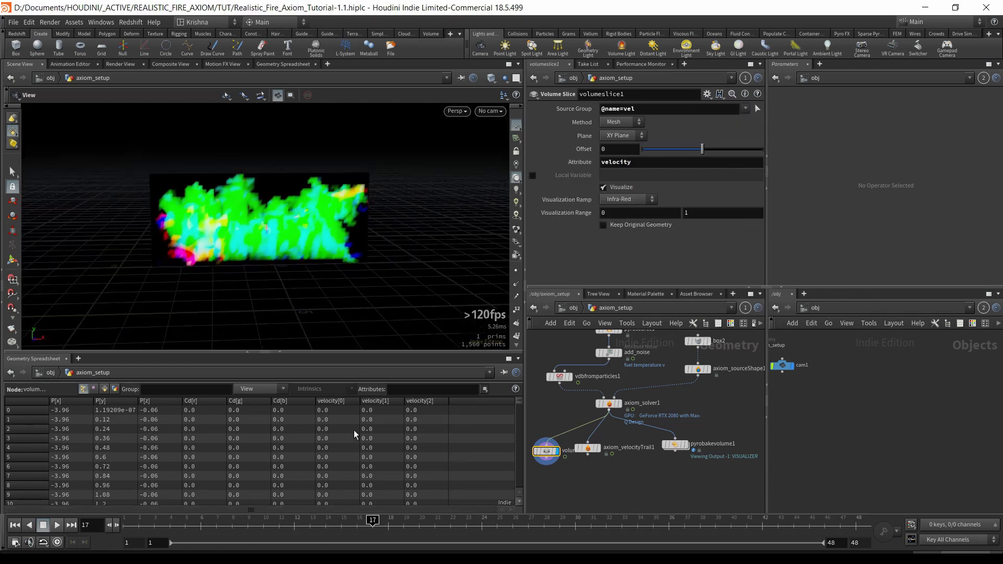
left_click(351, 400)
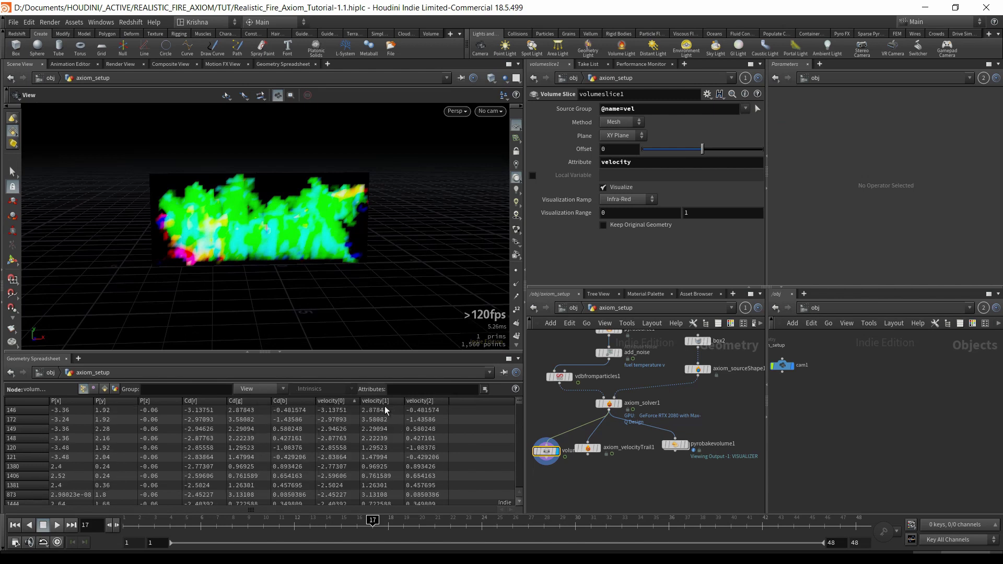
Add a Point Wrangle after volumeslice1 and display it.
key("Tab")
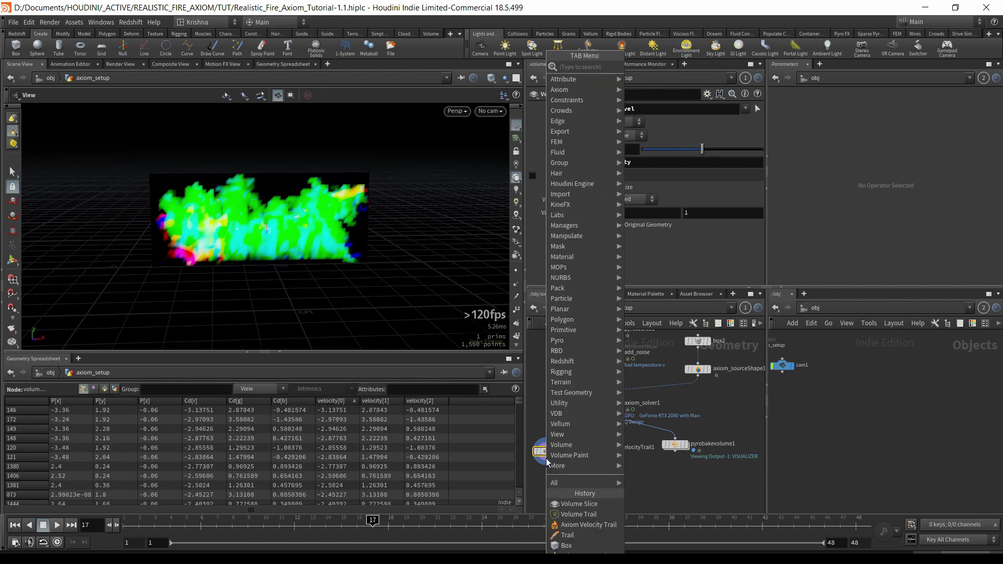
type("point wr")
key("Return")
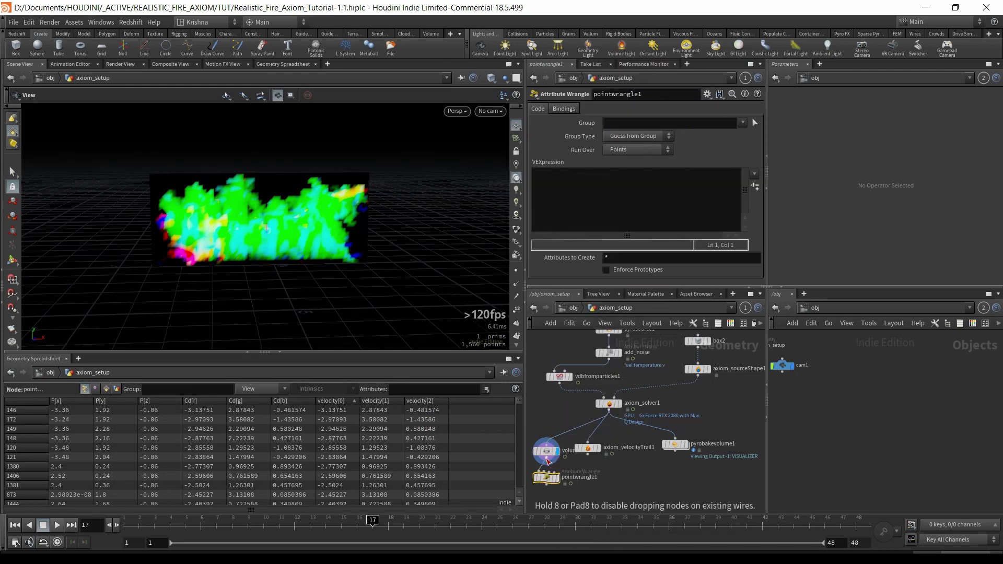
left_click(547, 460)
left_click(594, 220)
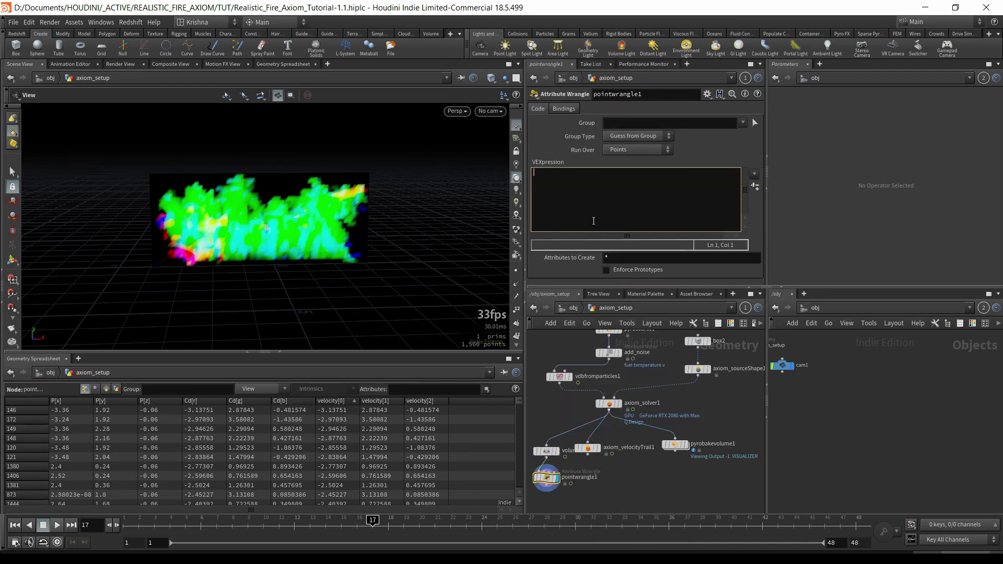
type("@s")
key("BackSpace")
key("BackSpace")
type("f")
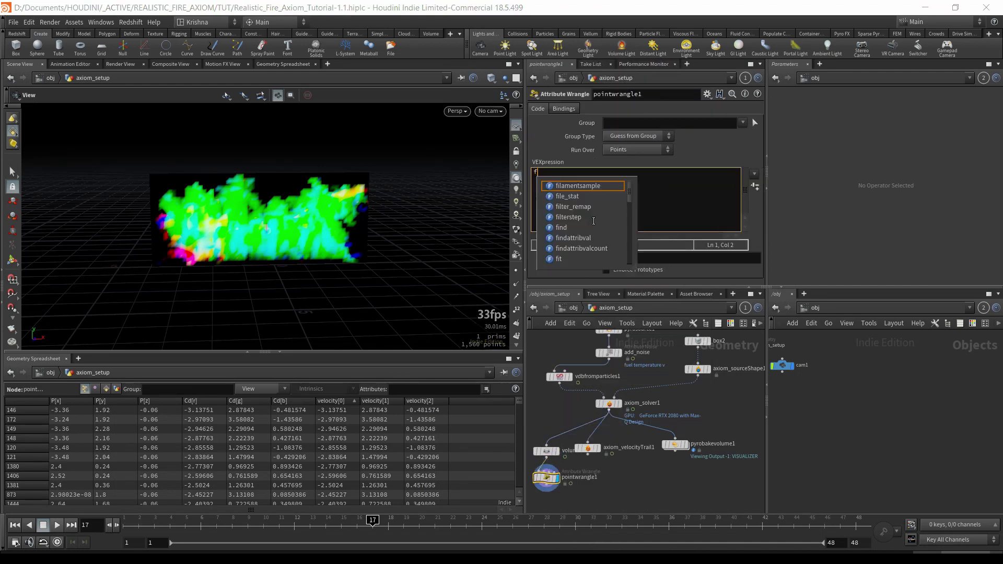
type("@speed = ")
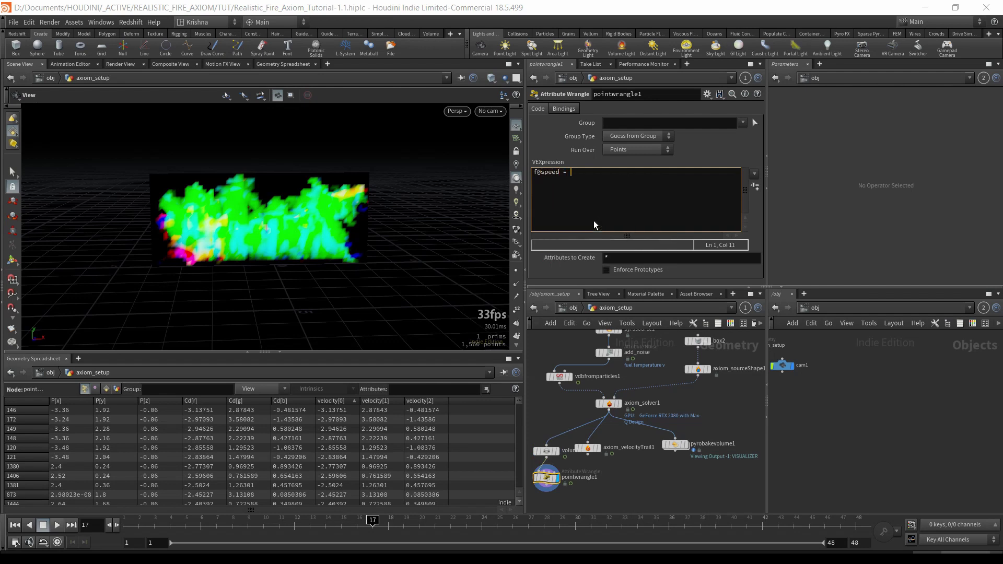
type("length(")
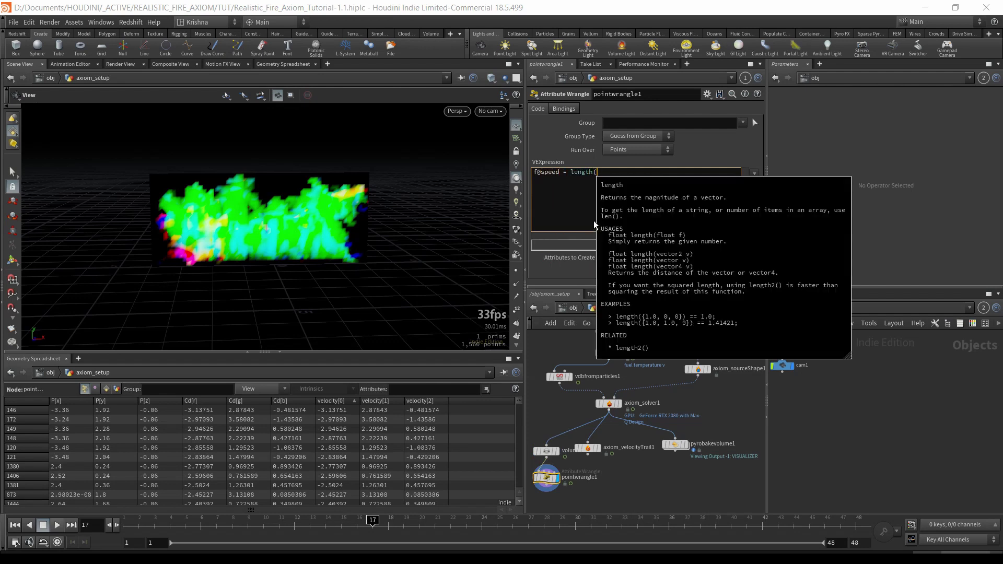
type("@velocity")
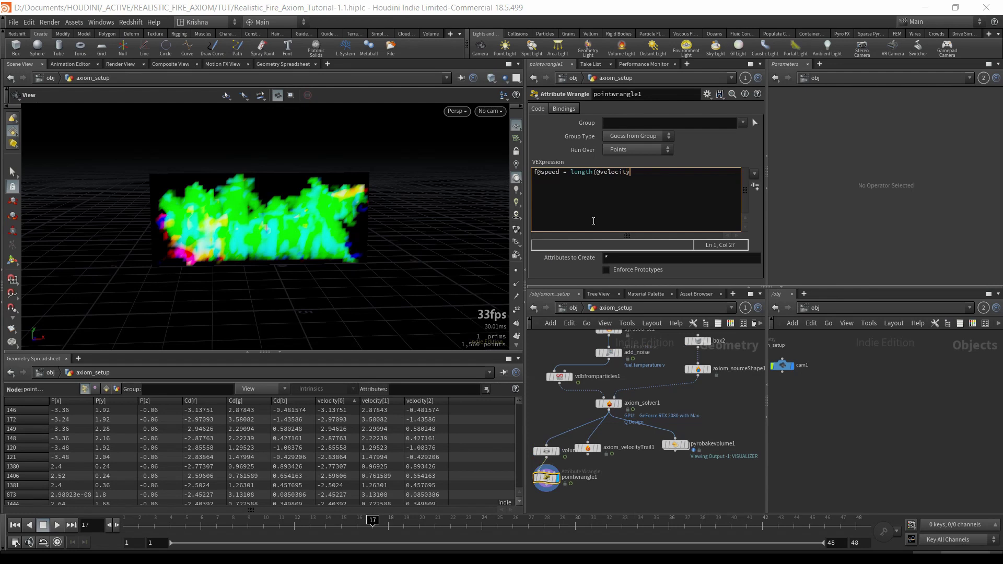
type(")")
key("Return")
key("BackSpace")
type(";")
left_click(595, 493)
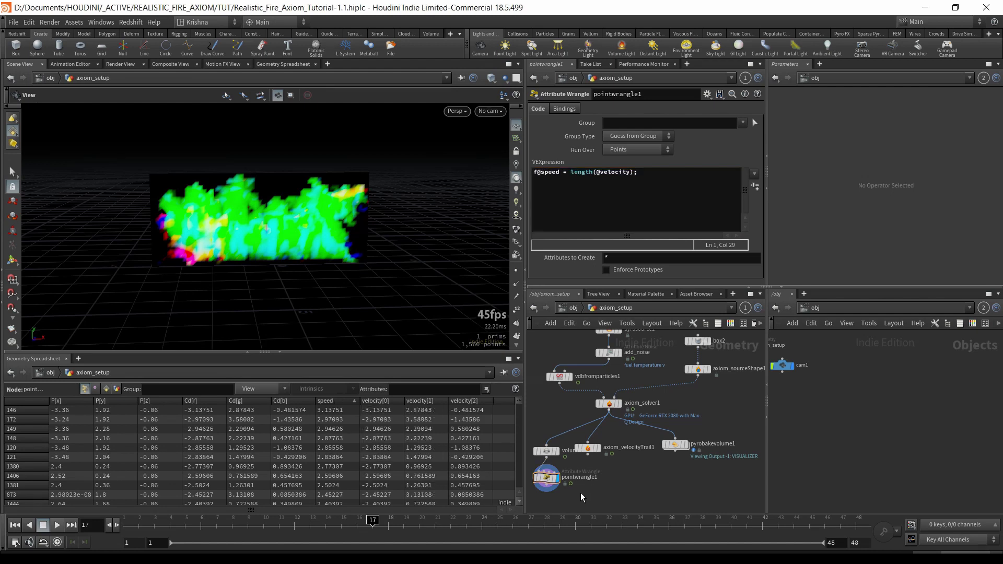
Set the Swirl Size of axiom_solver1's first turbulence to 0.12.
left_click_drag(551, 469, 551, 467)
left_click(610, 404)
scroll(643, 221, "down", 10)
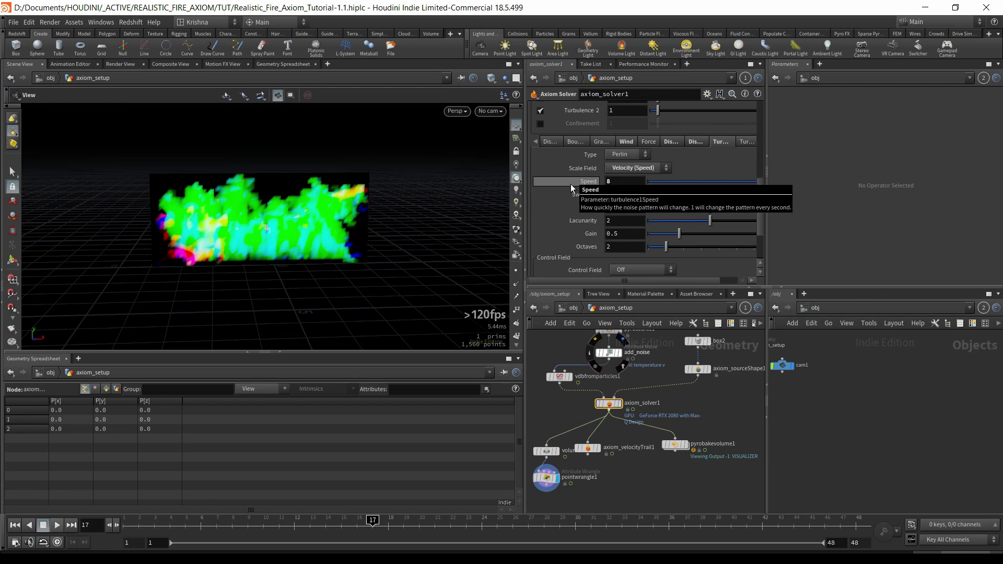
double_click(614, 183)
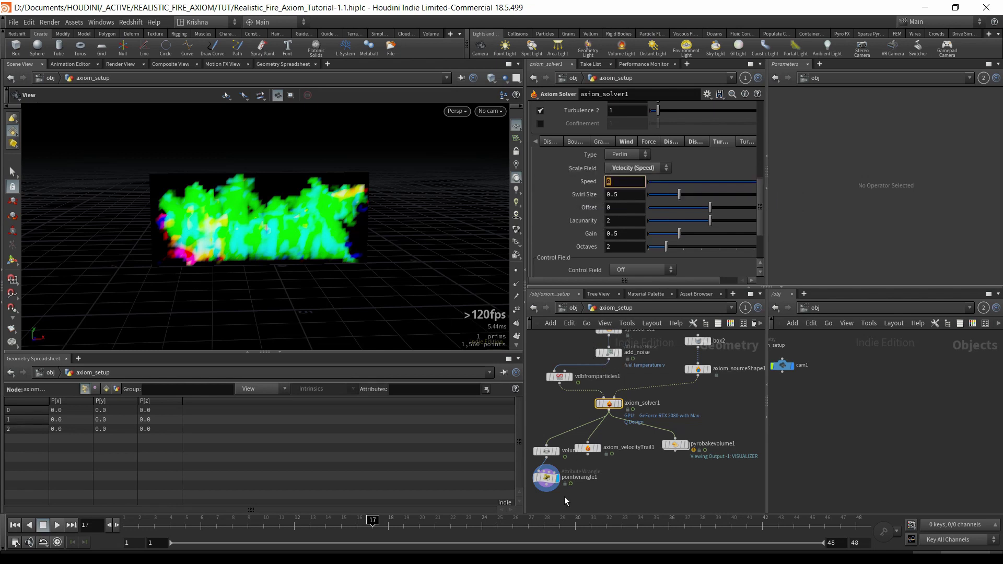
left_click_drag(565, 501, 538, 446)
left_click_drag(677, 435, 679, 406)
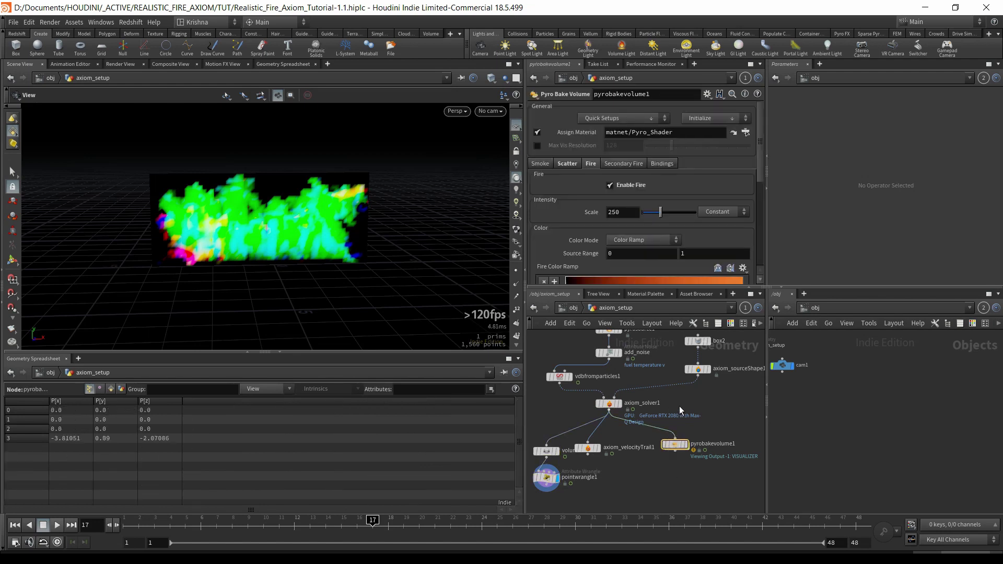
left_click(612, 403)
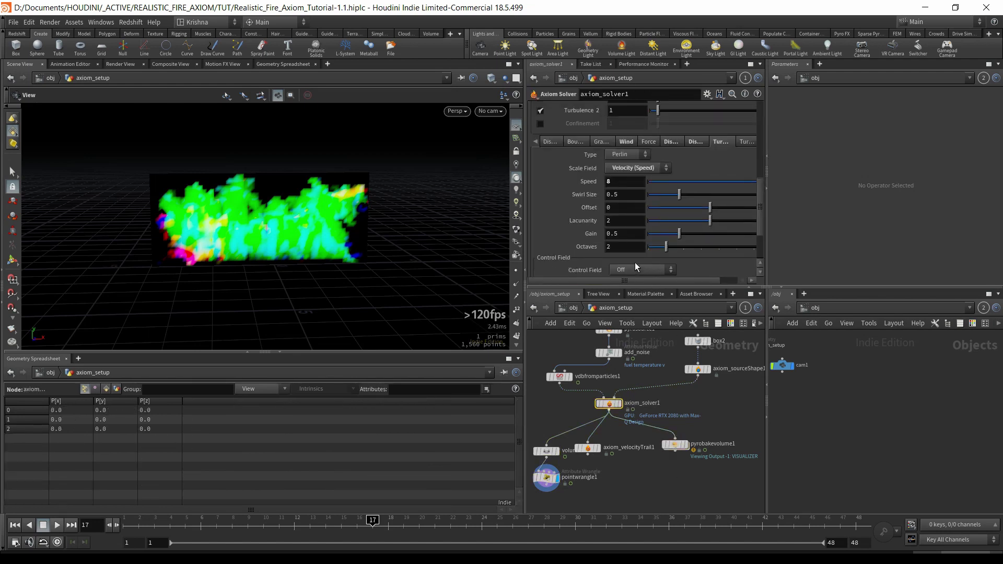
left_click(619, 196)
key("Return")
left_click(619, 196)
middle_click_drag(619, 196, 636, 216)
Display pyrobakevolume1 and set the Gain of axiom_solver1's first turbulence to 1.5.
double_click(621, 233)
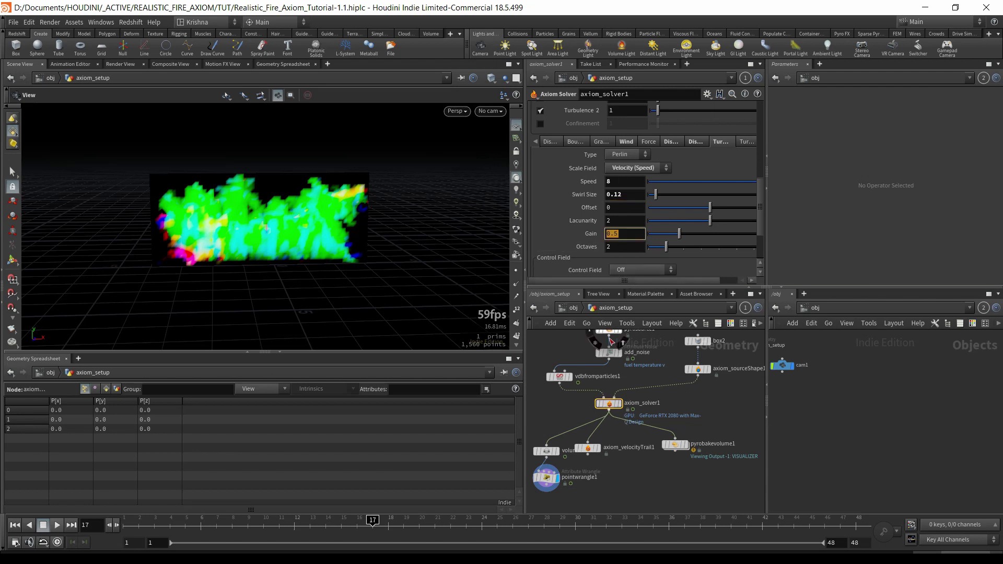
left_click(280, 353)
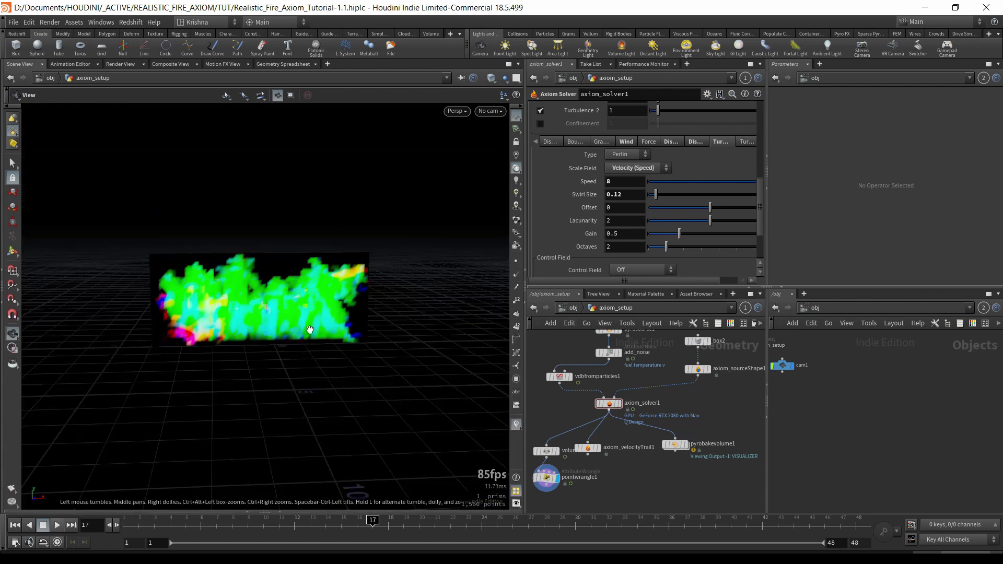
left_click(686, 445)
left_click(610, 405)
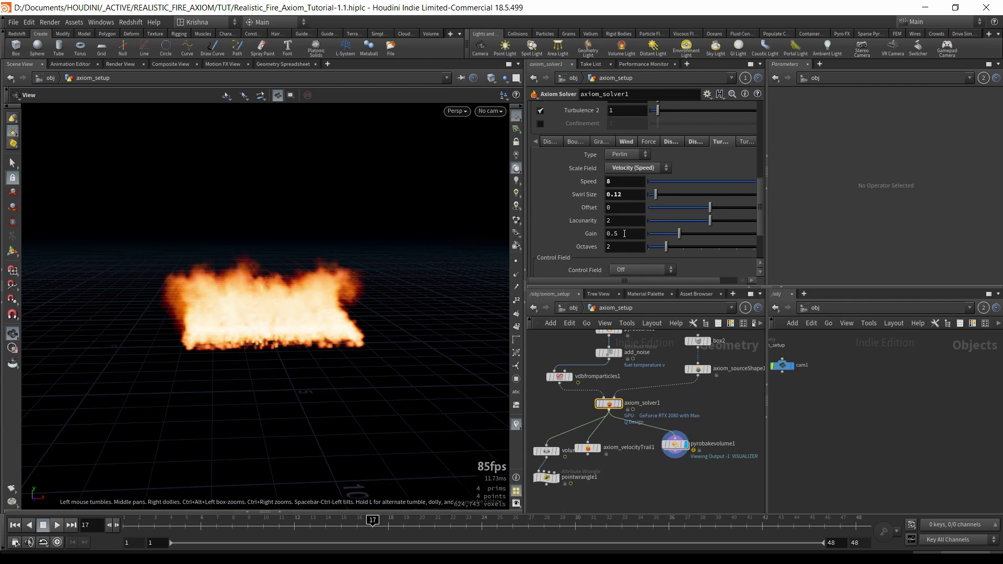
middle_click_drag(624, 234, 680, 238)
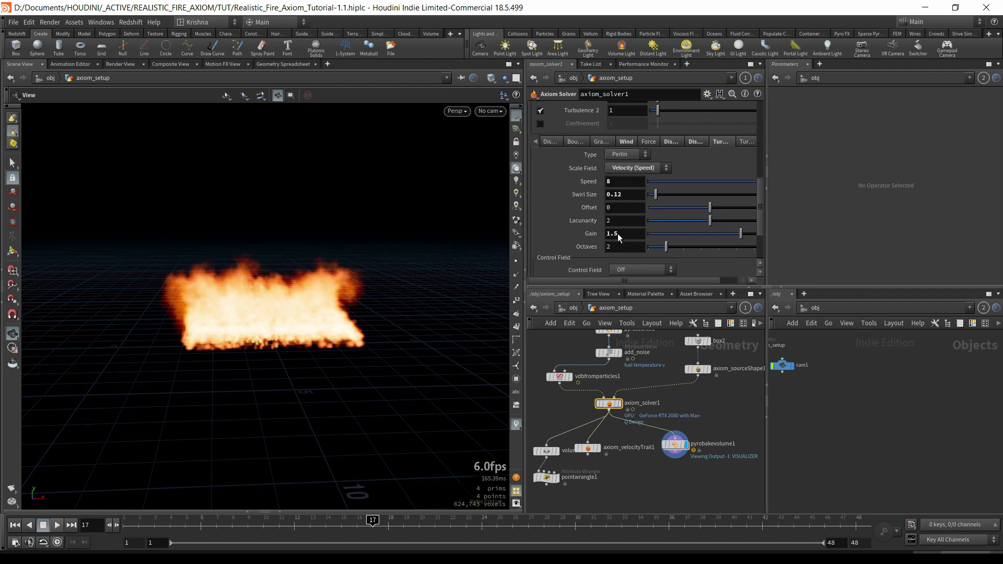
Set the Control Field of the first turbulence to Velocity (Speed).
scroll(575, 246, "down", 2)
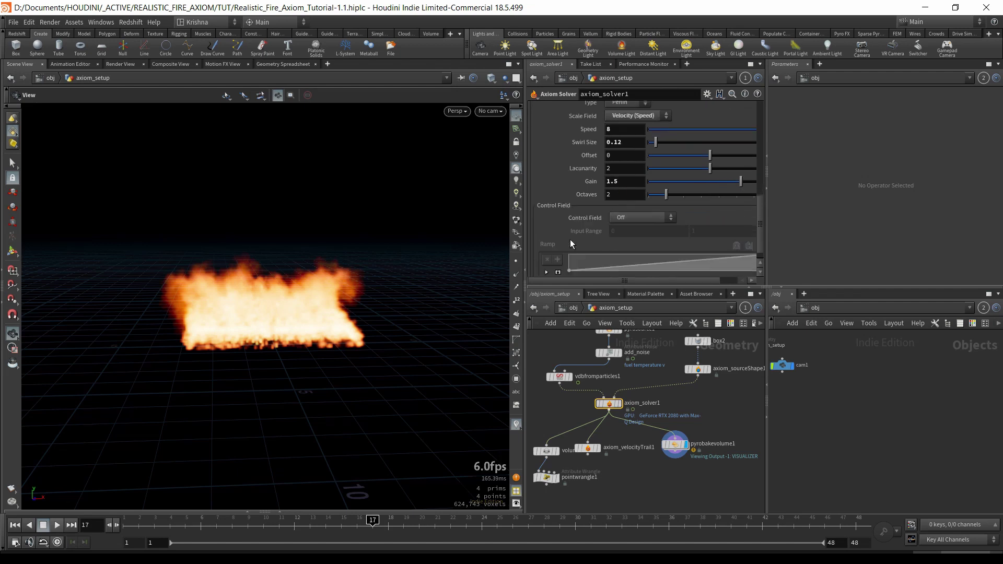
left_click(655, 205)
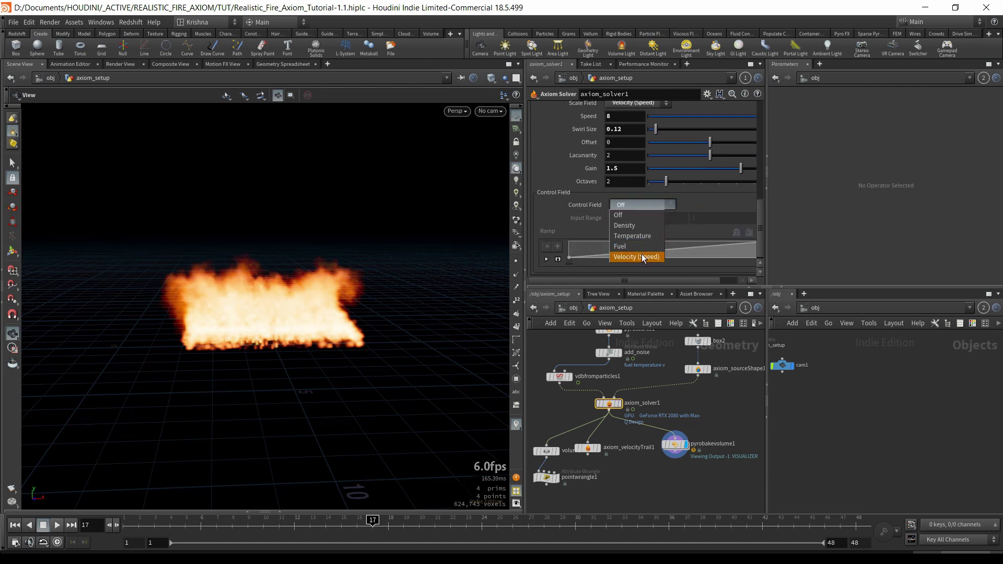
left_click(638, 246)
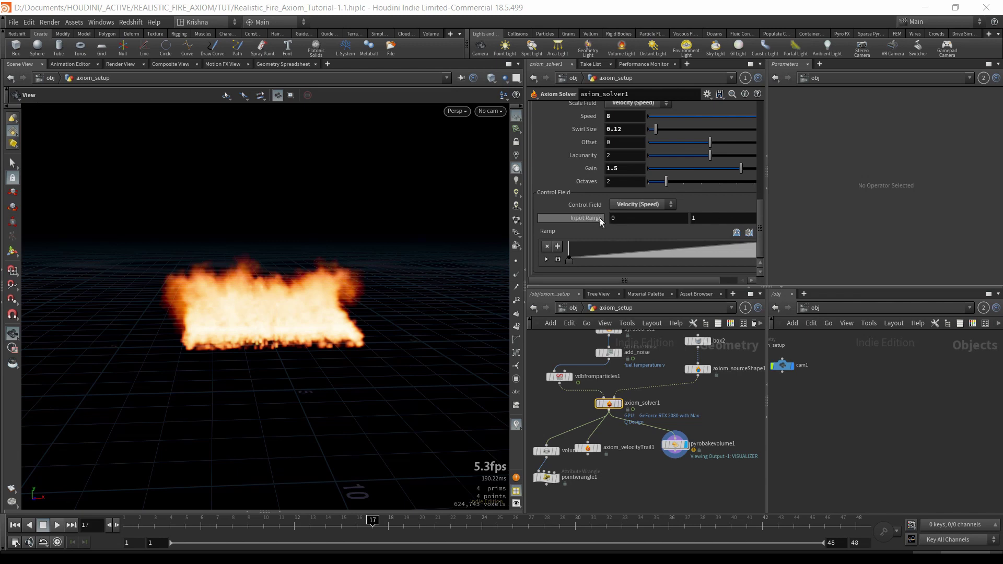
scroll(593, 219, "down", 1)
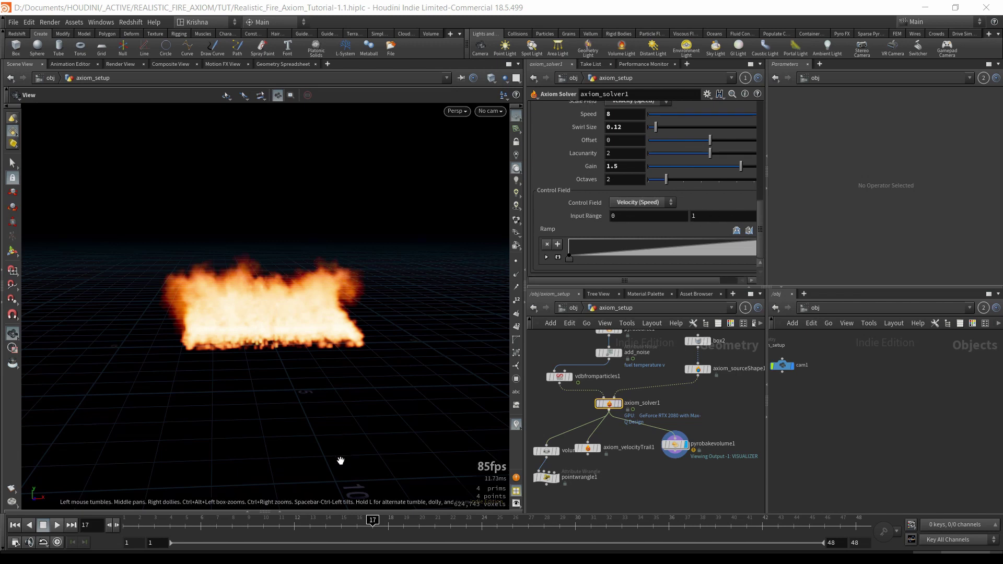
left_click(280, 512)
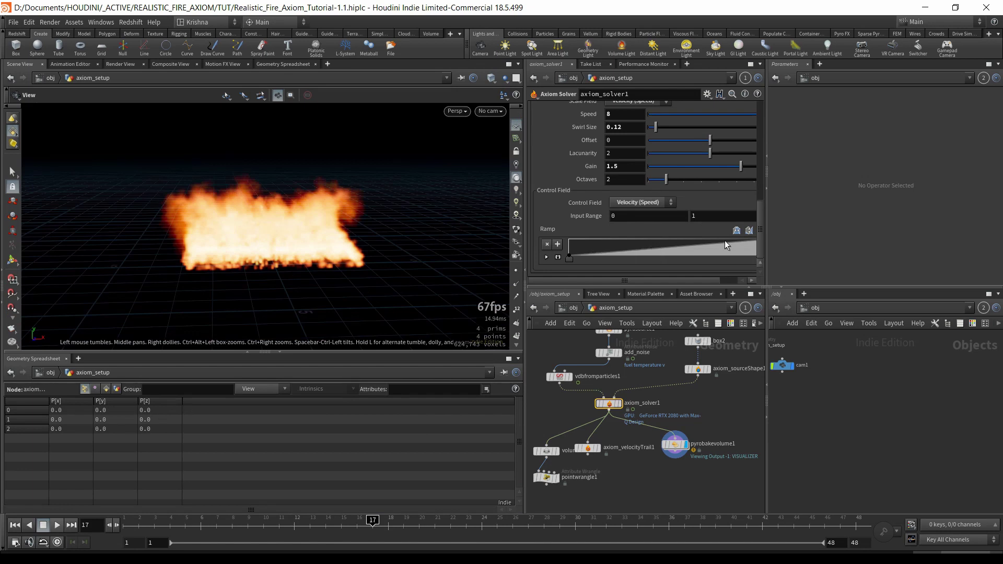
Change the noise Type of the solver's second turbulence to Simplex.
scroll(589, 212, "up", 2)
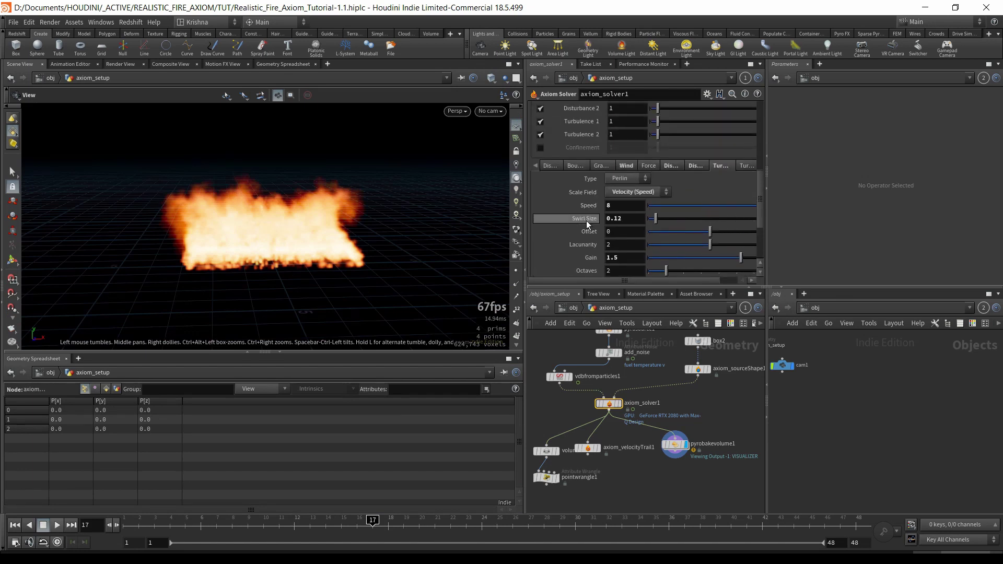
scroll(556, 234, "up", 3)
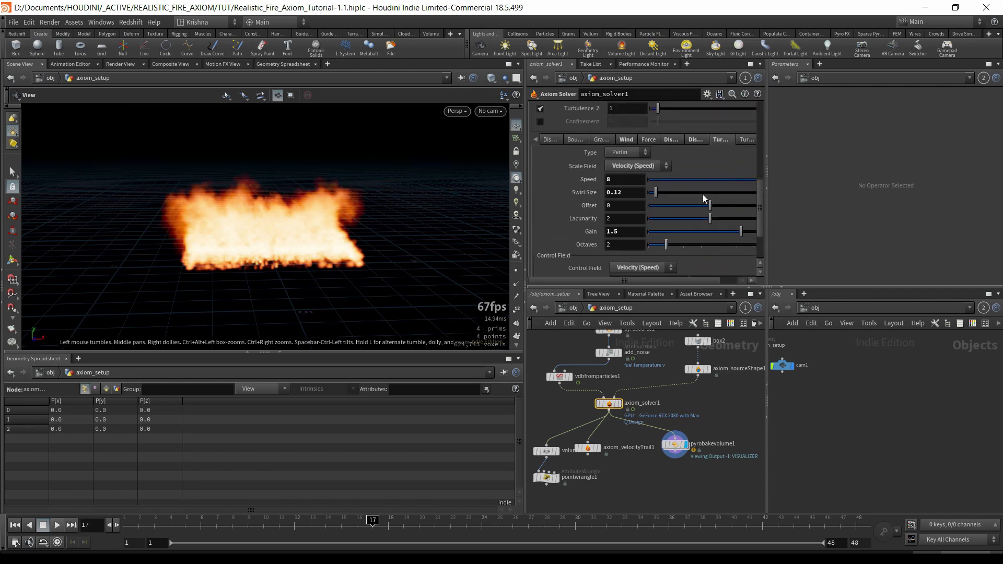
left_click(744, 143)
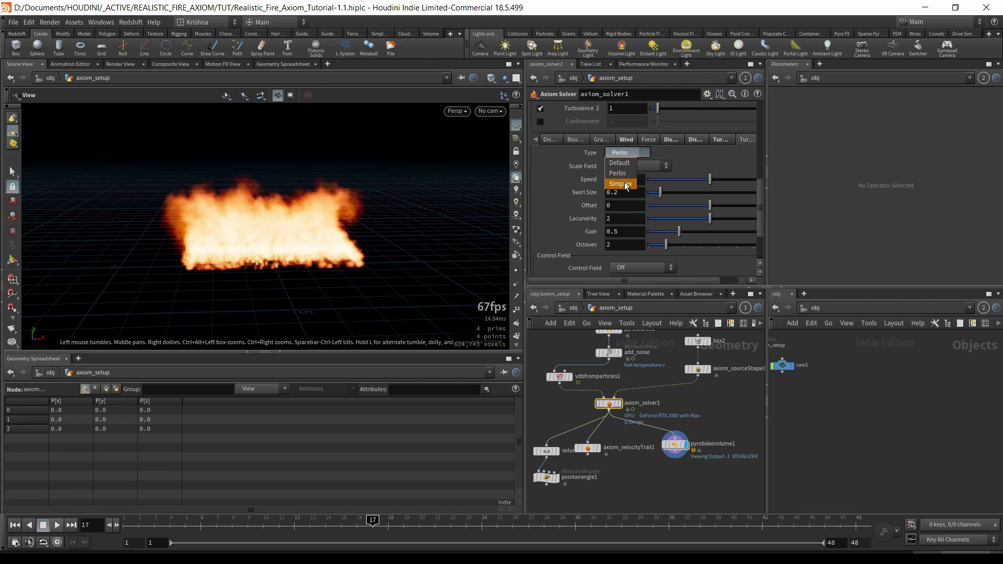
left_click(623, 184)
scroll(564, 172, "up", 2)
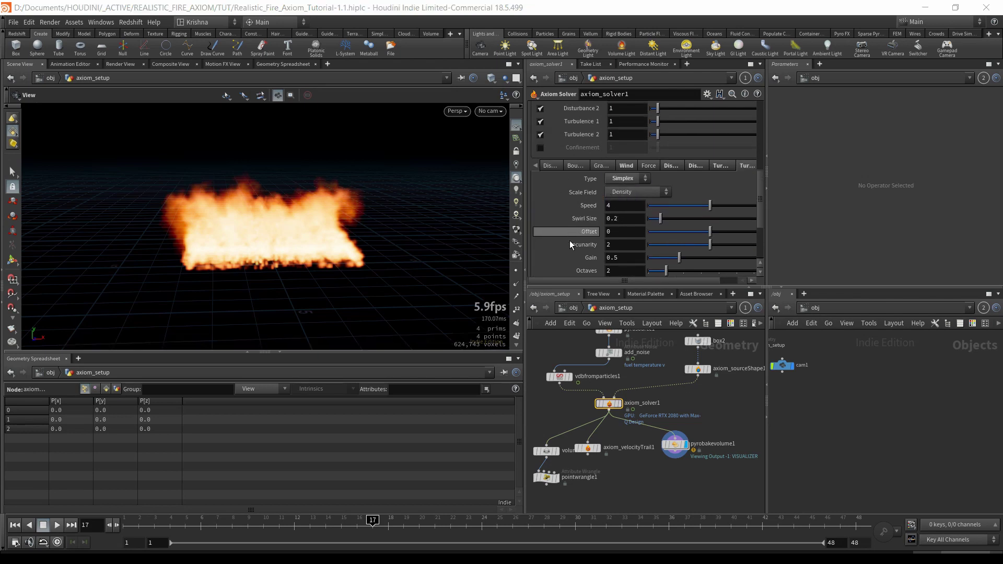
Scale the second turbulence by the Fuel field and set its Swirl Size to 0.4.
scroll(572, 246, "down", 1)
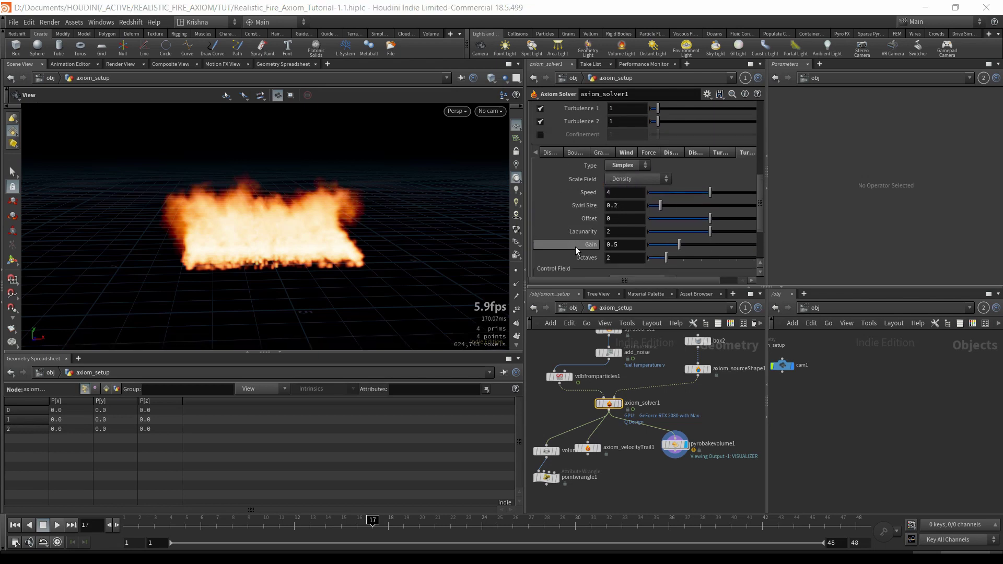
left_click(642, 179)
left_click(622, 225)
mouse_move(624, 207)
middle_mouse_down()
mouse_move(645, 206)
mouse_move(635, 207)
middle_mouse_up()
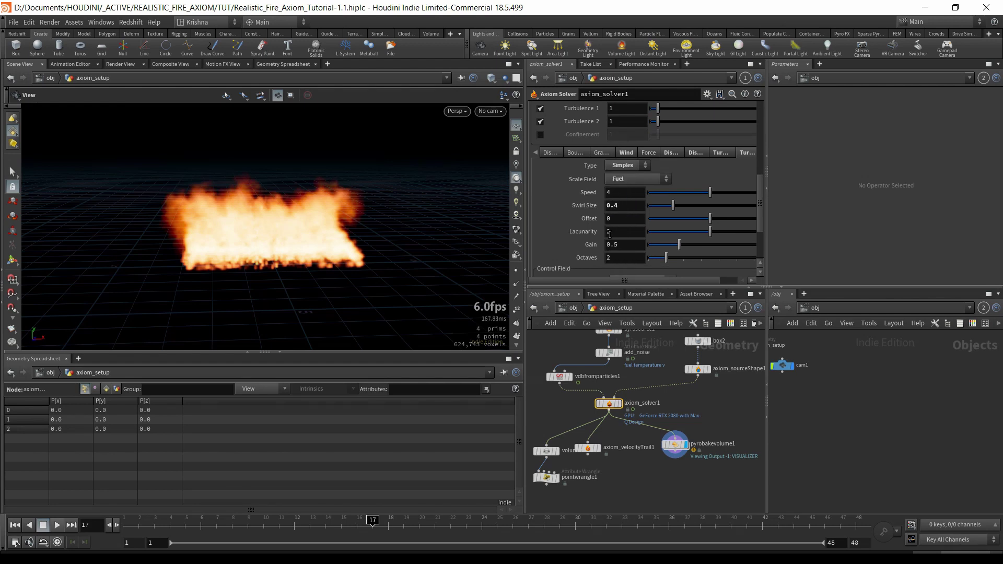
Display volumeslice1 and delete pointwrangle1.
left_click(556, 451)
left_click(550, 452)
left_click(544, 479)
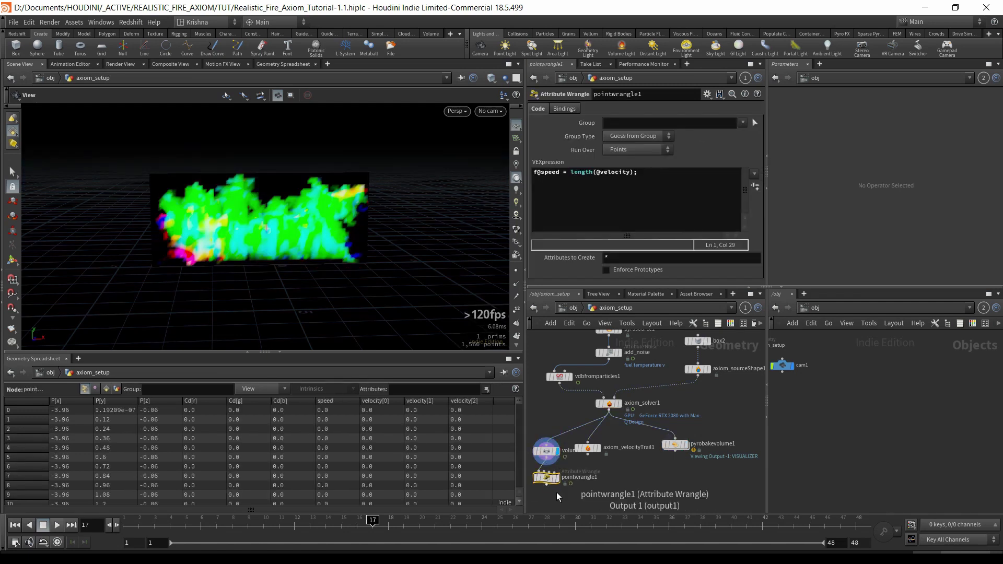
key("Delete")
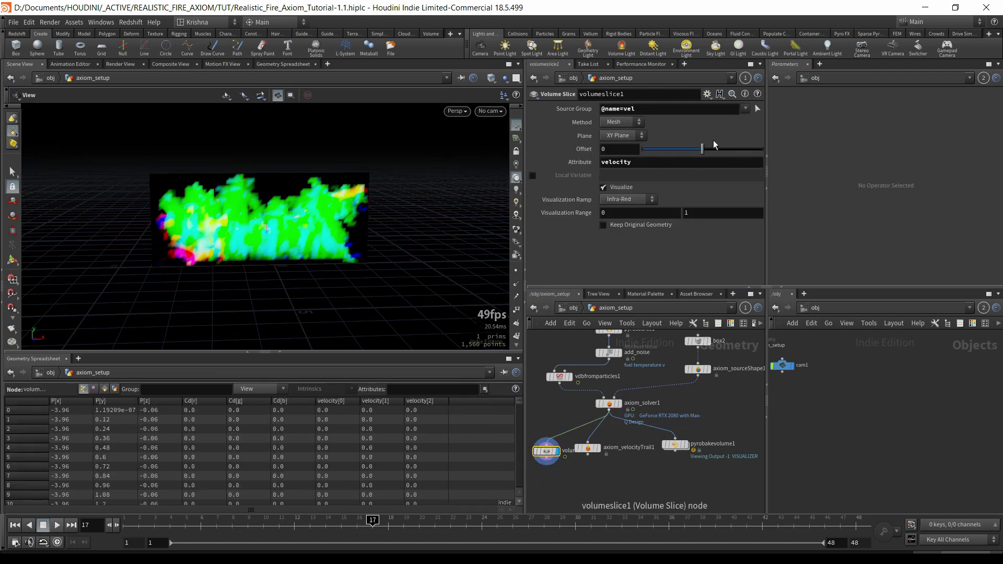
left_click(745, 109)
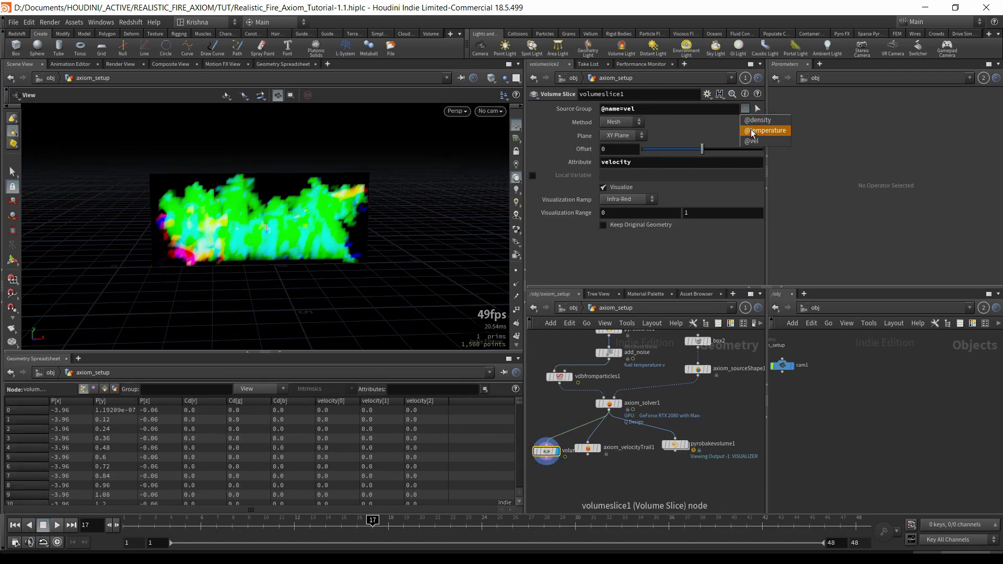
left_click(752, 129)
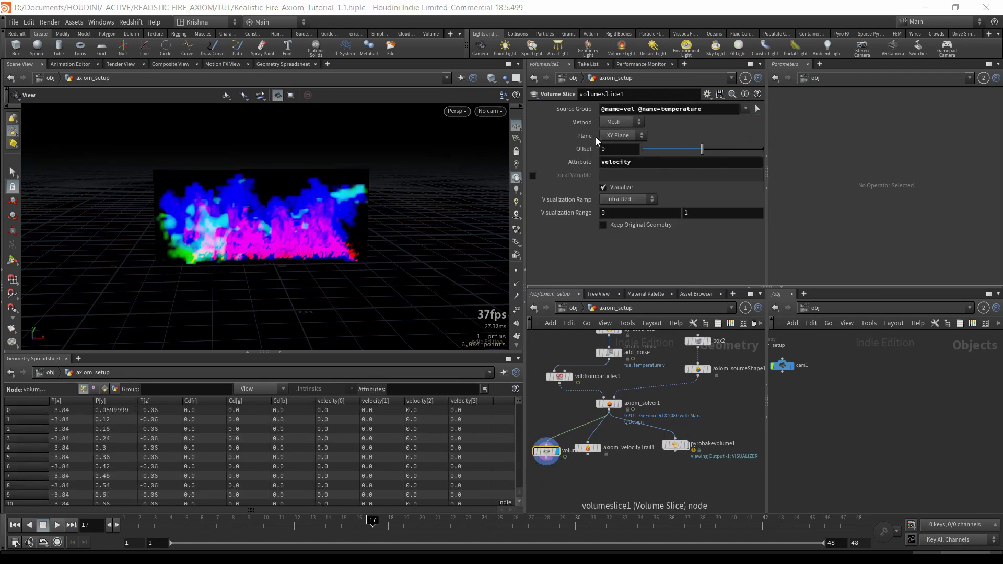
left_click_drag(640, 109, 599, 110)
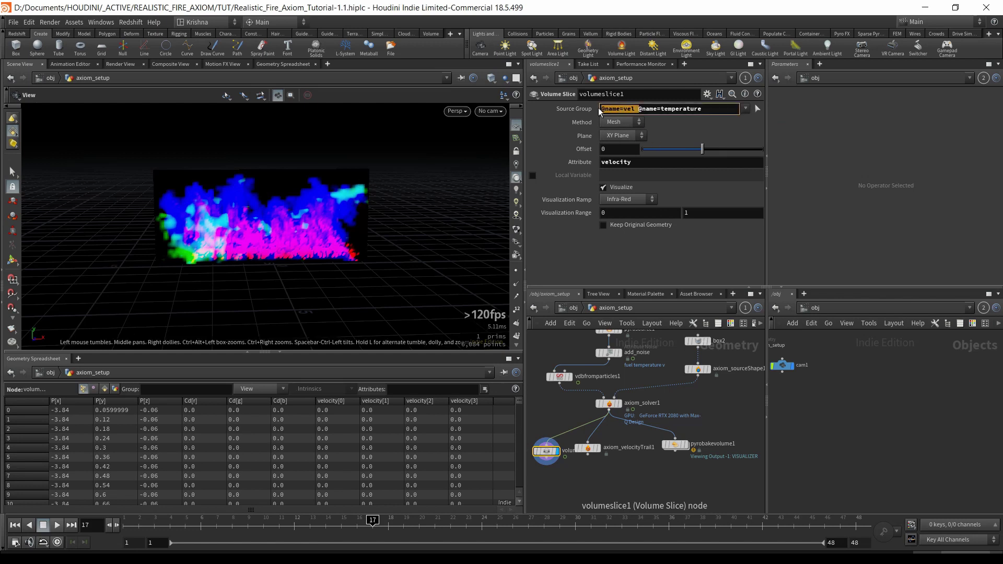
key("BackSpace")
key("Return")
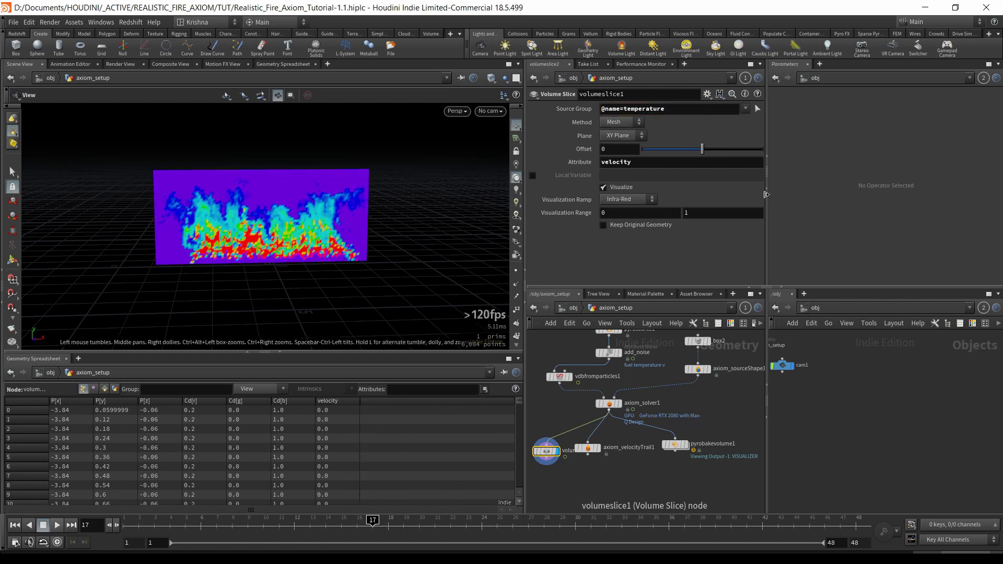
left_click(746, 109)
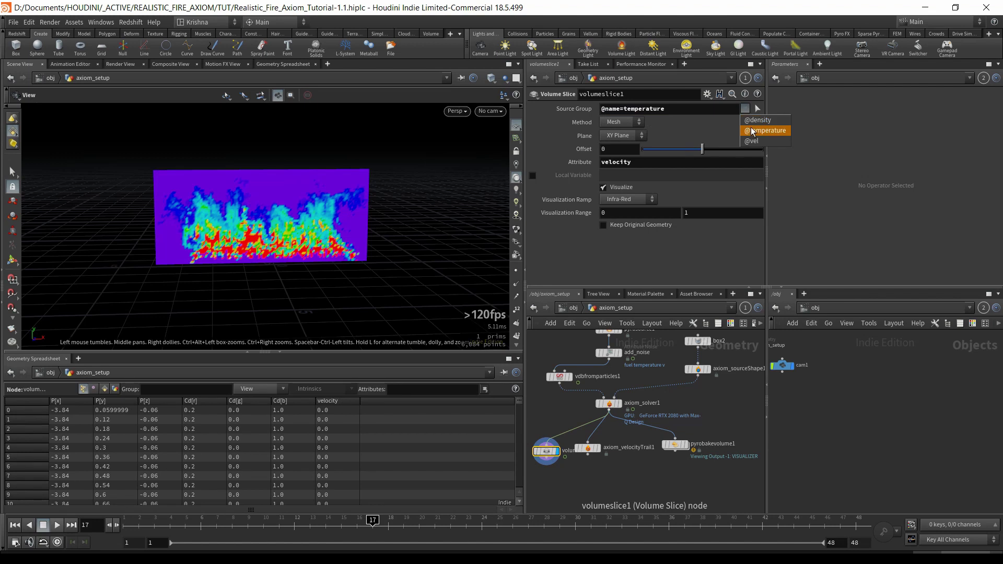
left_click(754, 120)
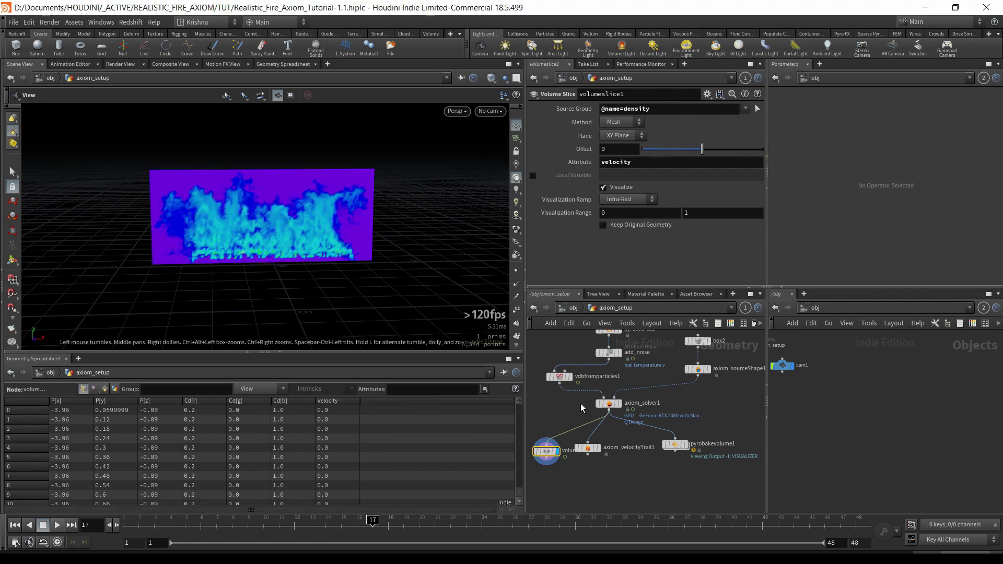
Return the timeline to frame 1 and enable the Fuel output field on axiom_solver1.
left_click(609, 403)
scroll(556, 251, "up", 8)
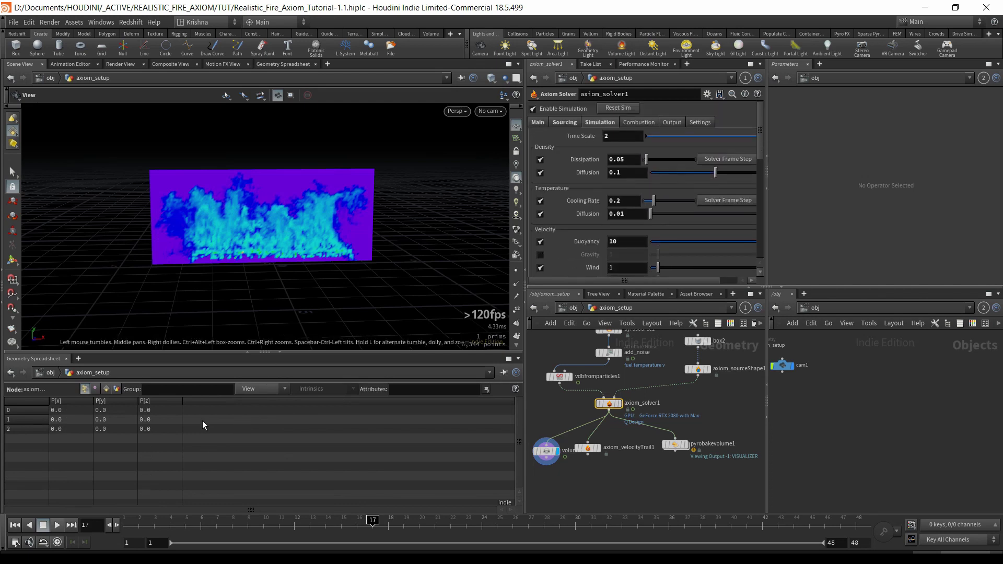
left_click(15, 525)
left_click(672, 123)
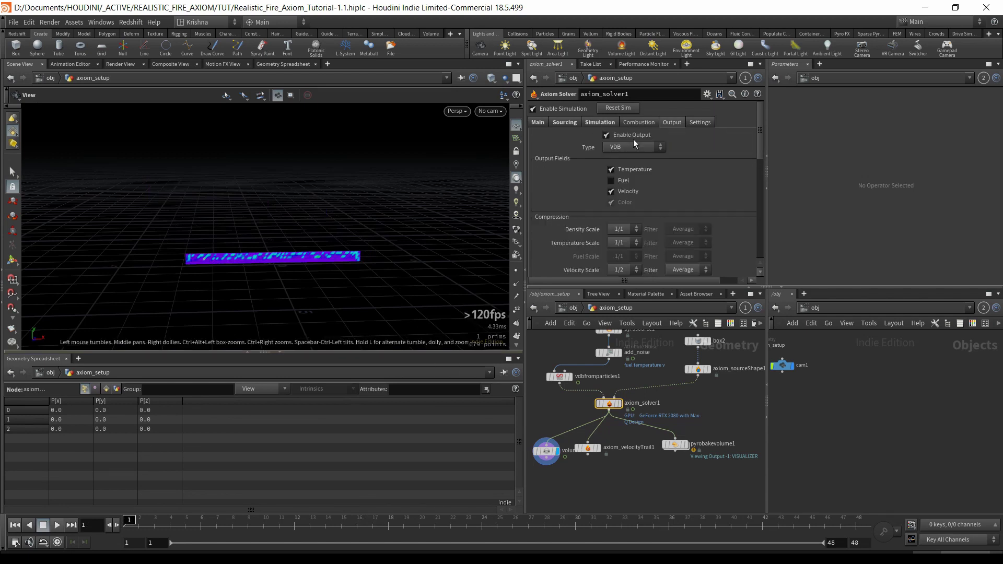
left_click(611, 180)
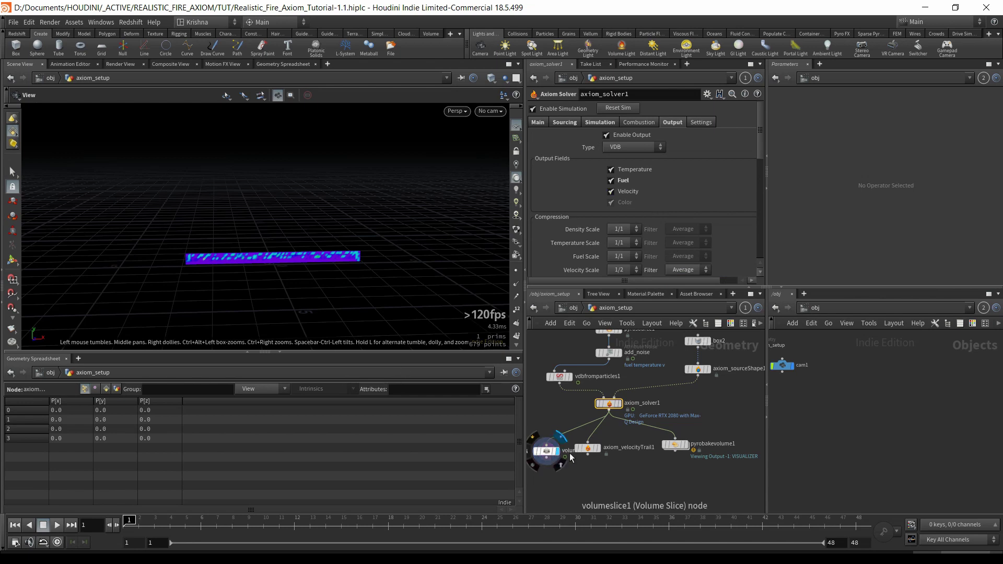
Select volumeslice1, play the simulation from frame 1 and stop it at frame 21.
left_click(546, 450)
left_click(59, 525)
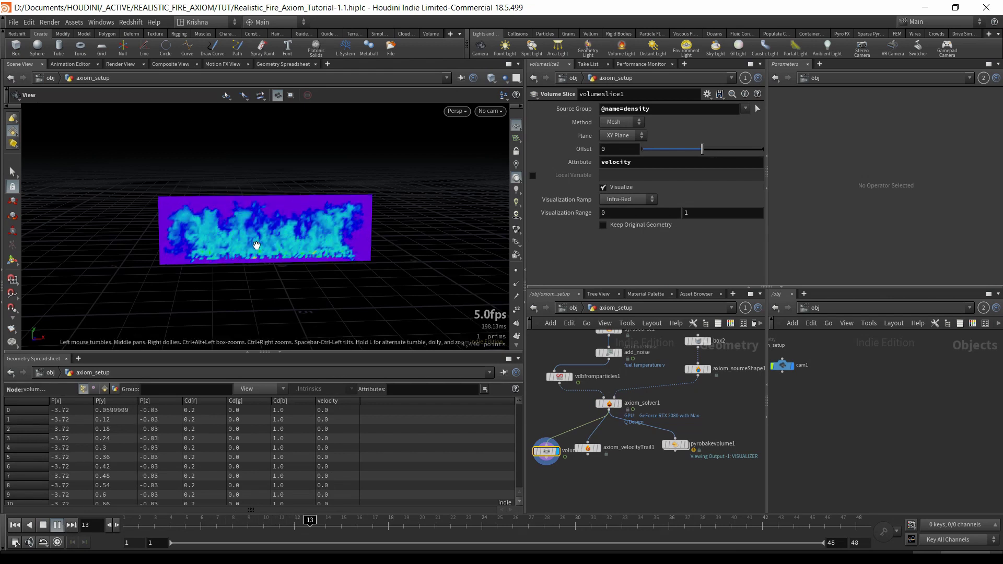
left_click(44, 526)
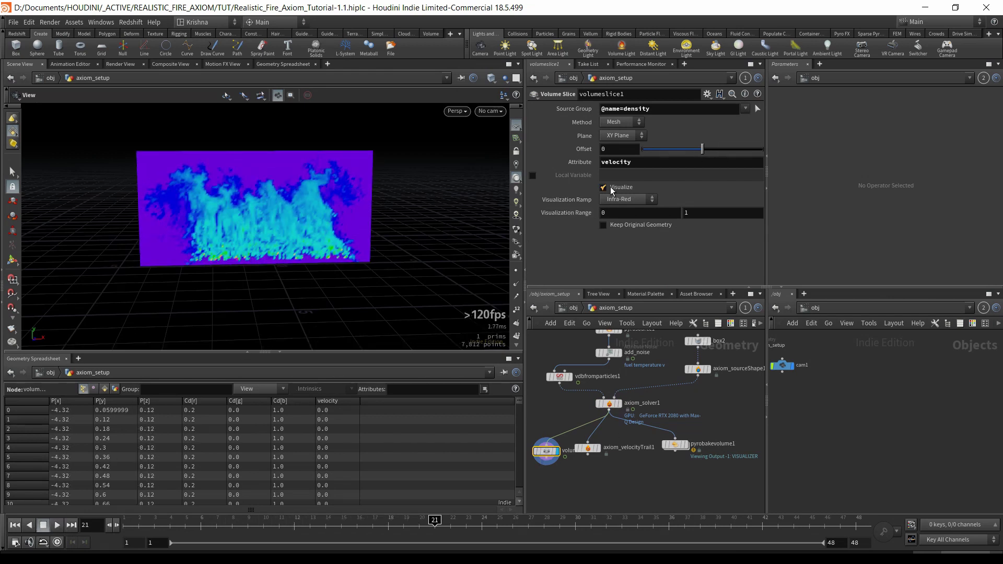
Try shifting volumeslice1's slice to an Offset of 0.07, and set the Offset back to 0.
left_click_drag(703, 150, 676, 151)
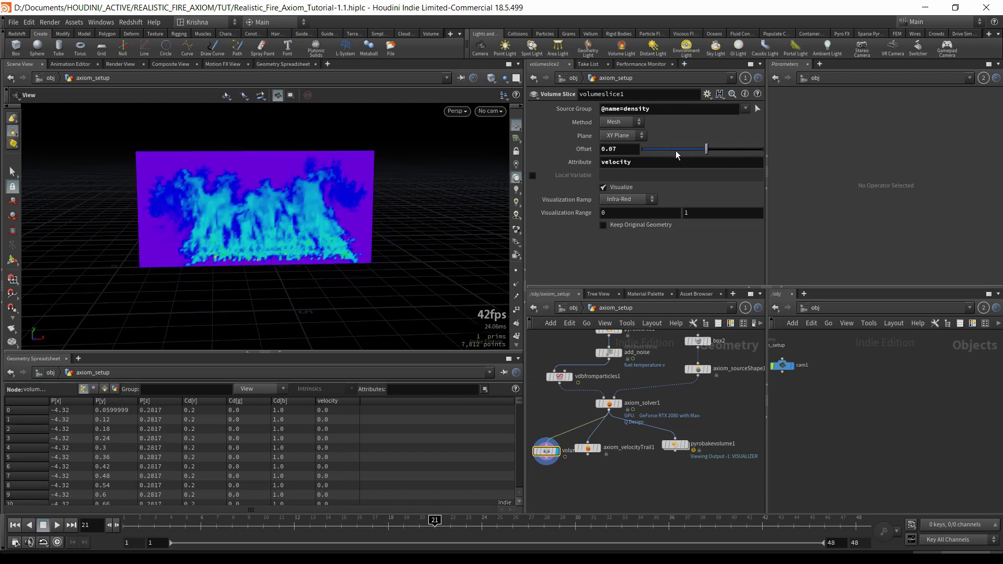
double_click(622, 148)
type("0")
key("Return")
left_click(745, 109)
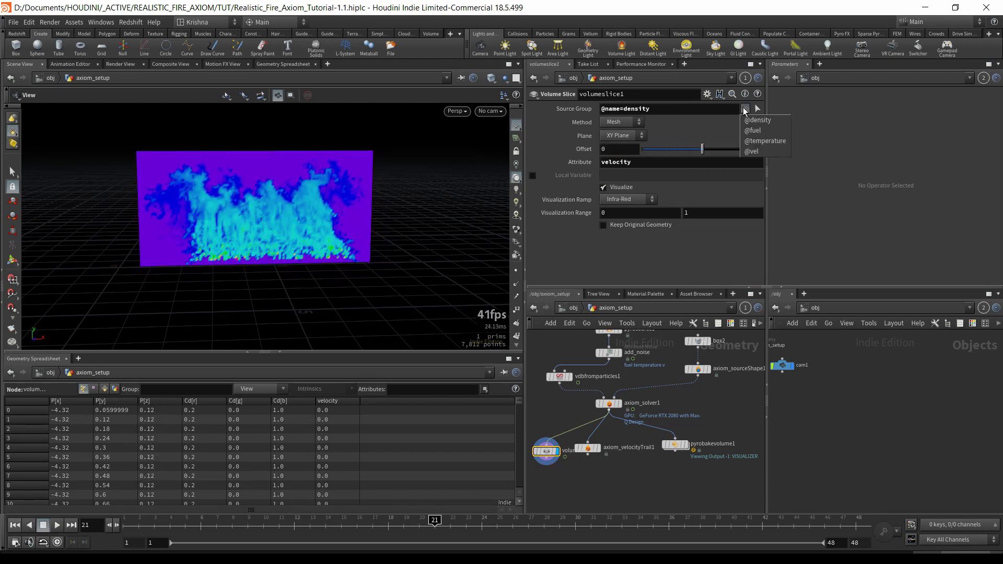
left_click(752, 130, "ctrl")
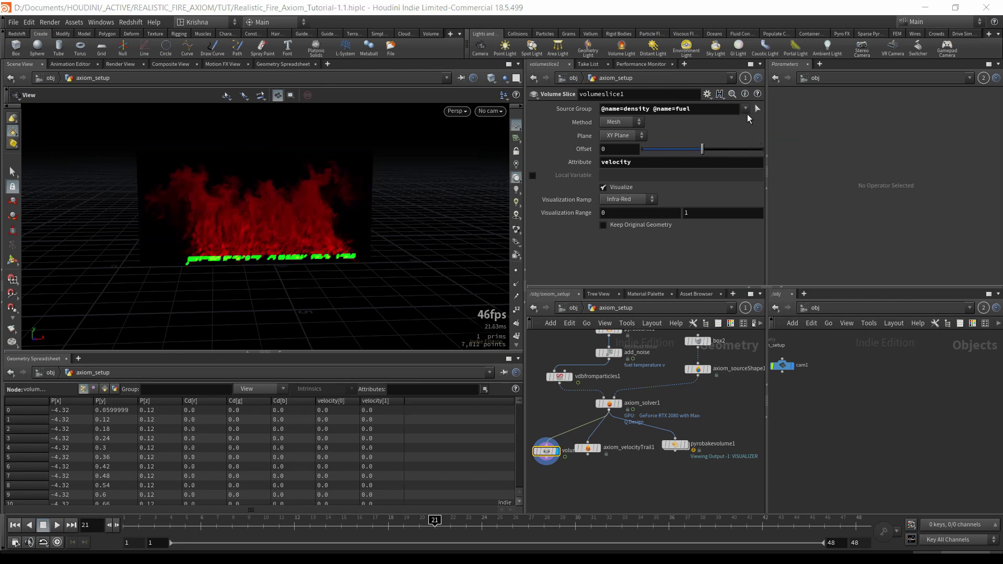
left_click(748, 120, "ctrl")
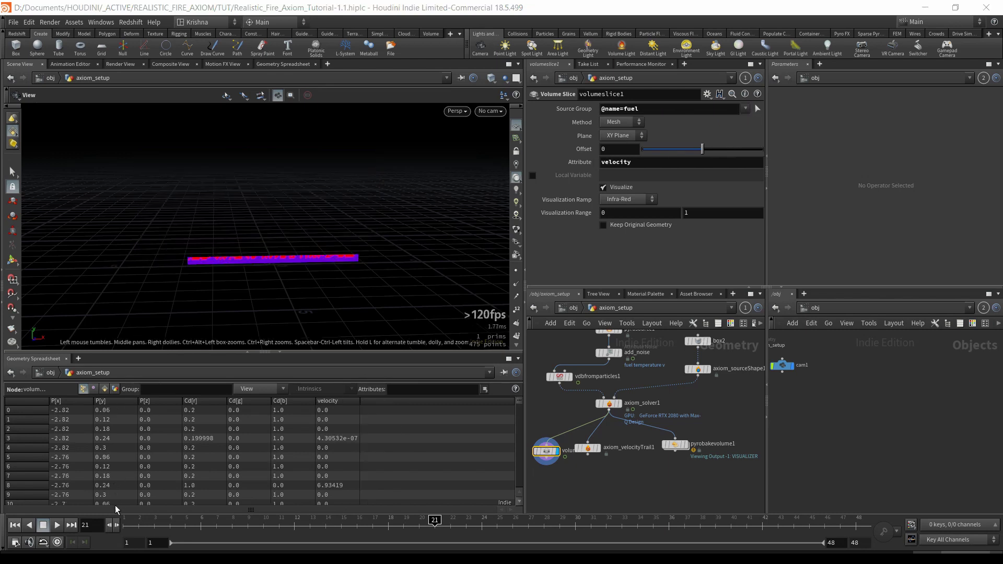
Play the simulation to examine how the fuel slice evolves, and return the timeline to frame 1.
left_click(57, 525)
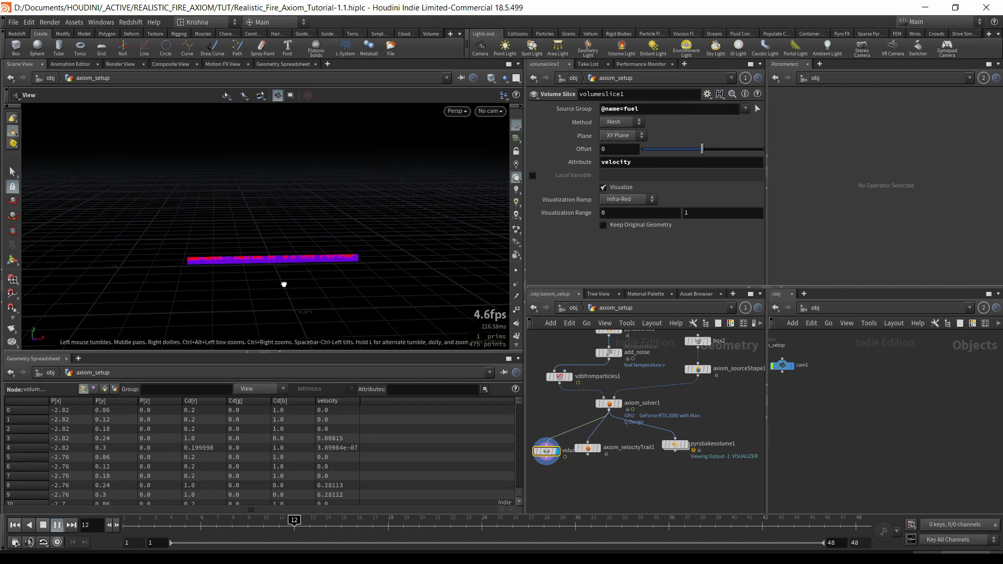
left_click(43, 526)
left_click(15, 525)
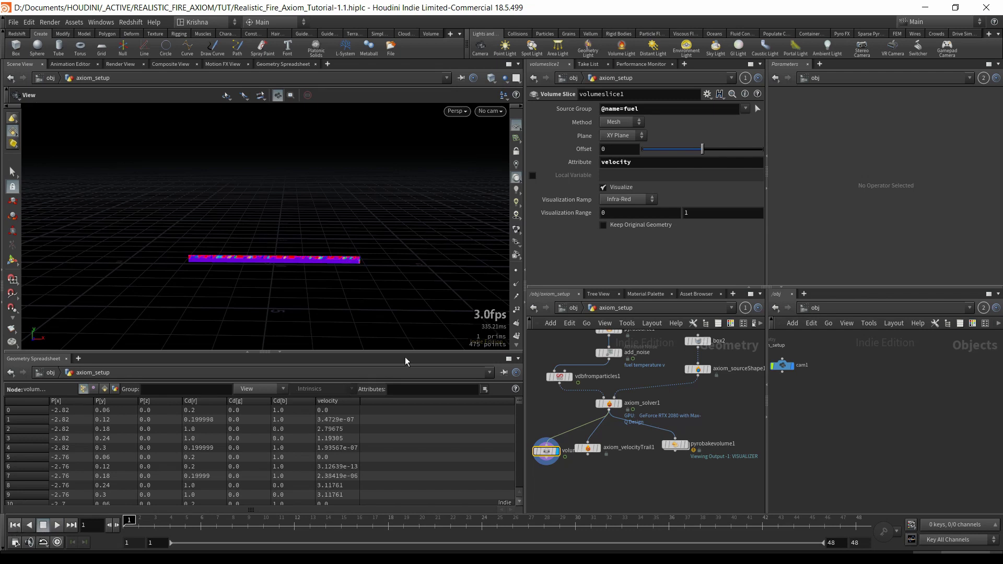
Set the Gain of axiom_solver1's Turbulence 2 force to 2.
left_click(609, 404)
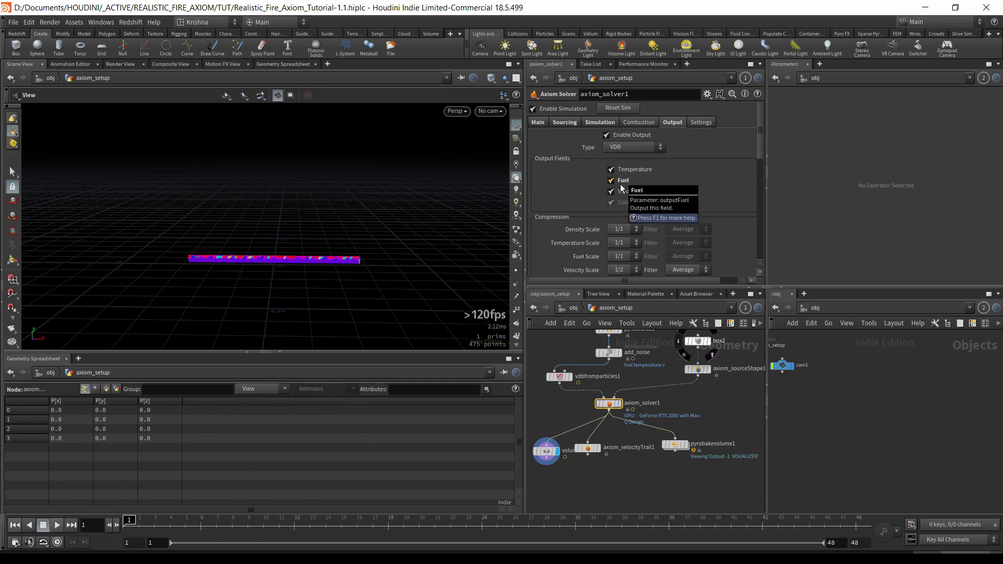
left_click(592, 121)
scroll(584, 220, "down", 10)
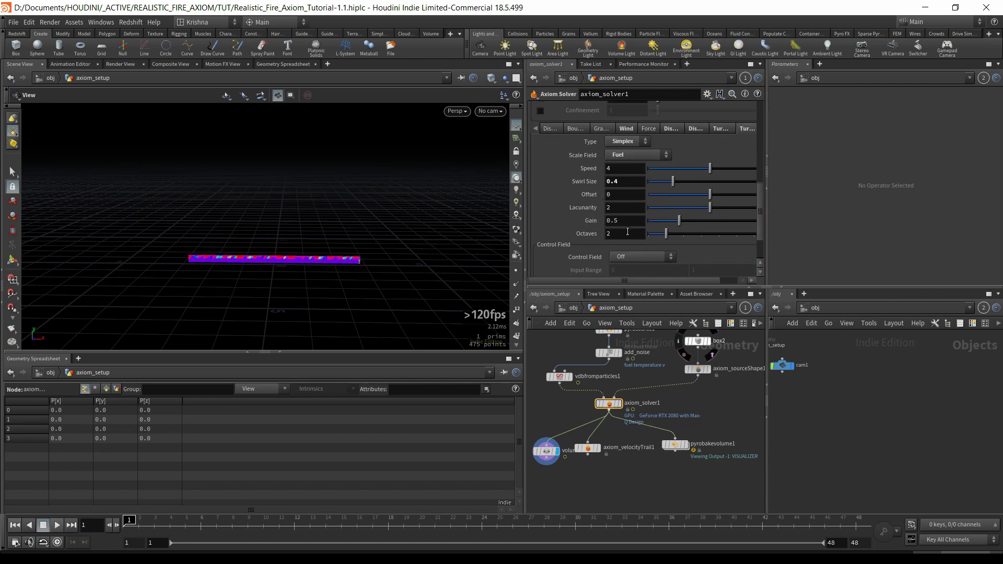
double_click(611, 224)
type("2")
key("Return")
Set the Control Field of Turbulence 2 to Velocity (Speed) and check its input range and ramp.
left_click(656, 257)
left_click(632, 309)
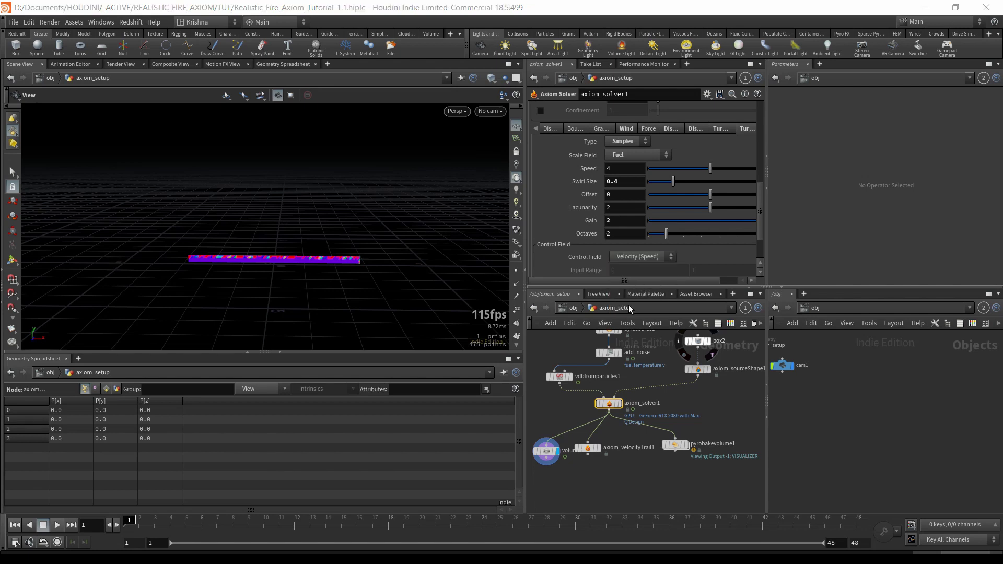
scroll(584, 234, "down", 2)
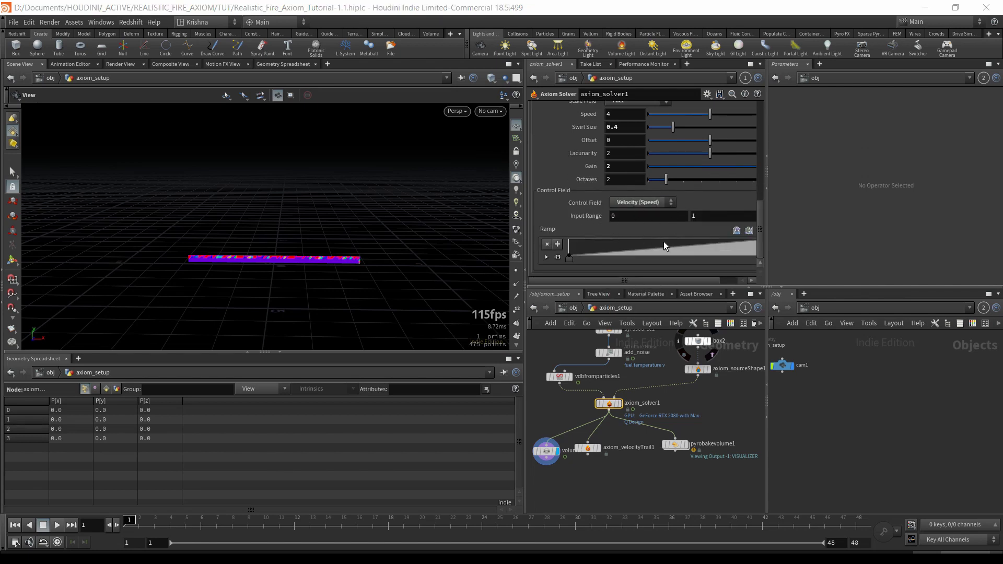
scroll(643, 237, "up", 2)
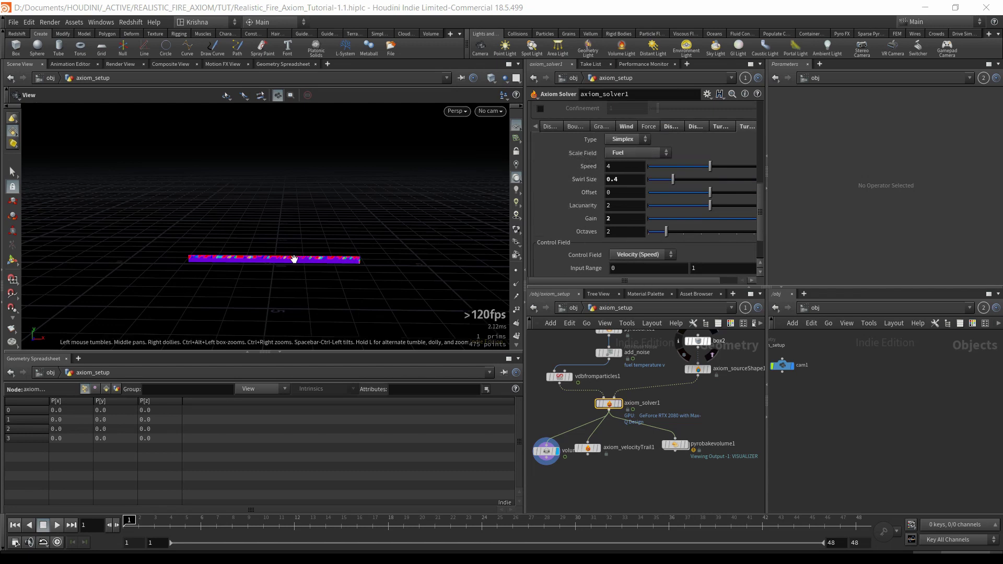
scroll(578, 212, "down", 2)
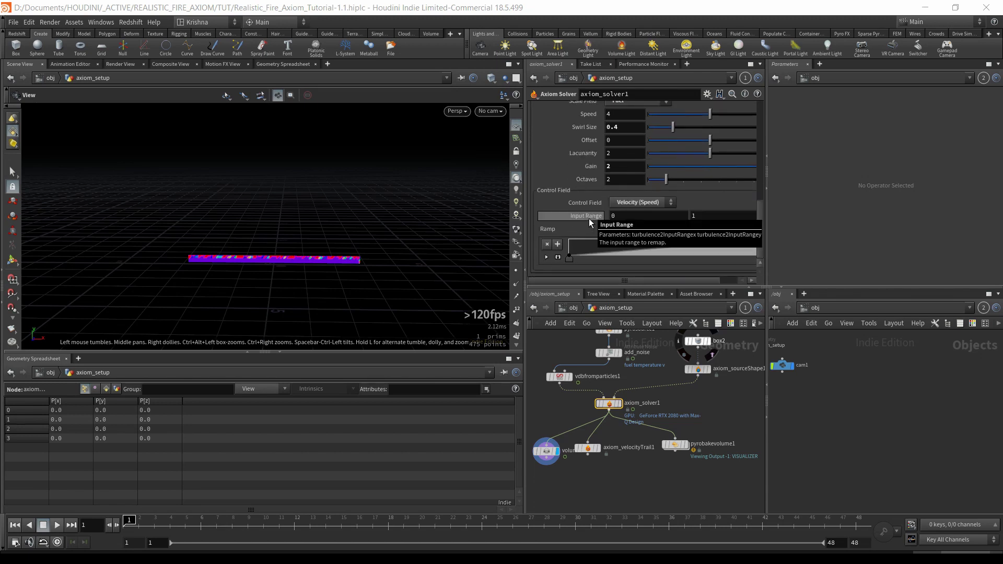
Enable Combustion on axiom_solver1.
scroll(588, 219, "up", 10)
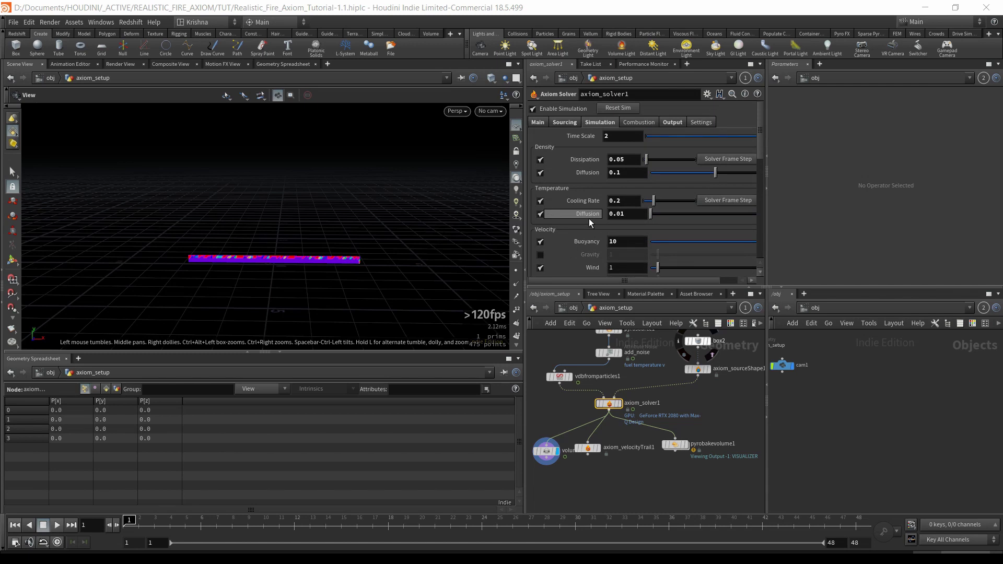
left_click(630, 123)
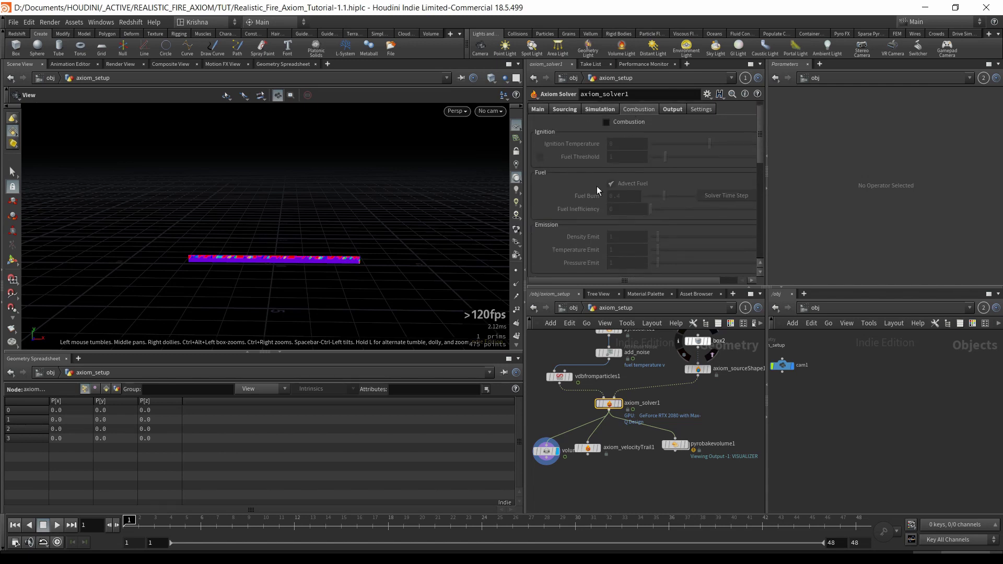
left_click(606, 122)
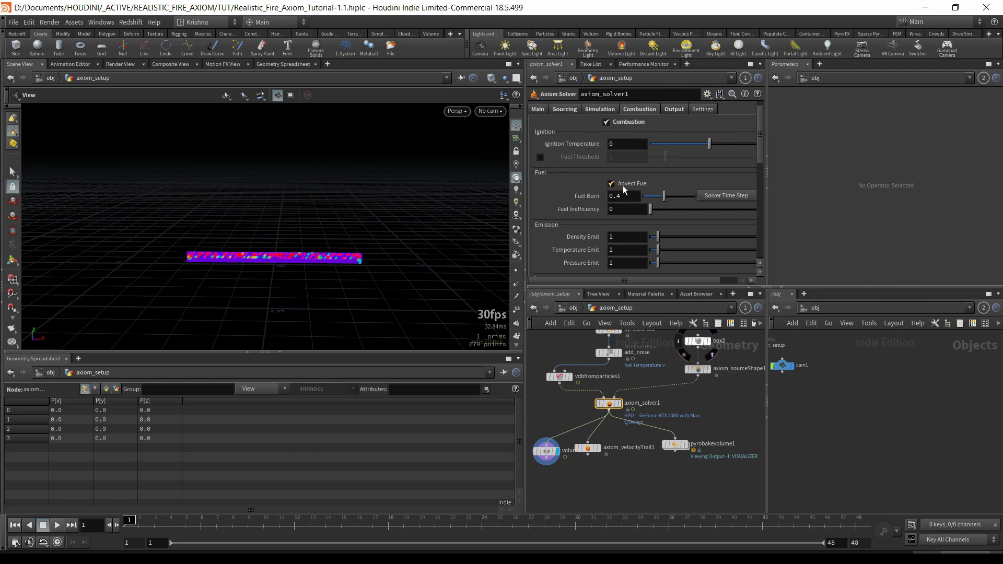
Select volumeslice1, play the simulation up to frame 21 to examine the fuel field, and return to frame 1.
left_click(544, 453)
left_click(57, 525)
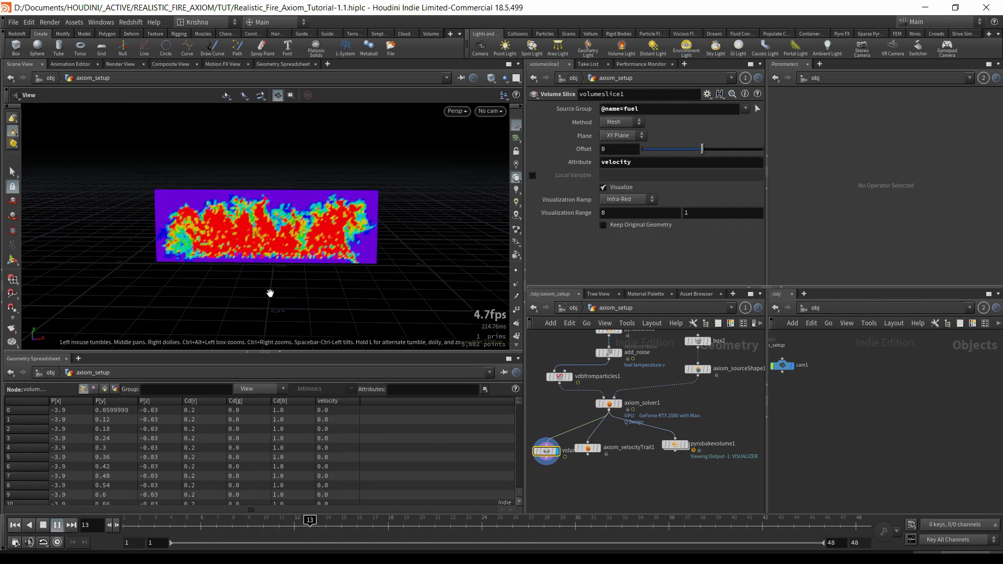
left_click(44, 526)
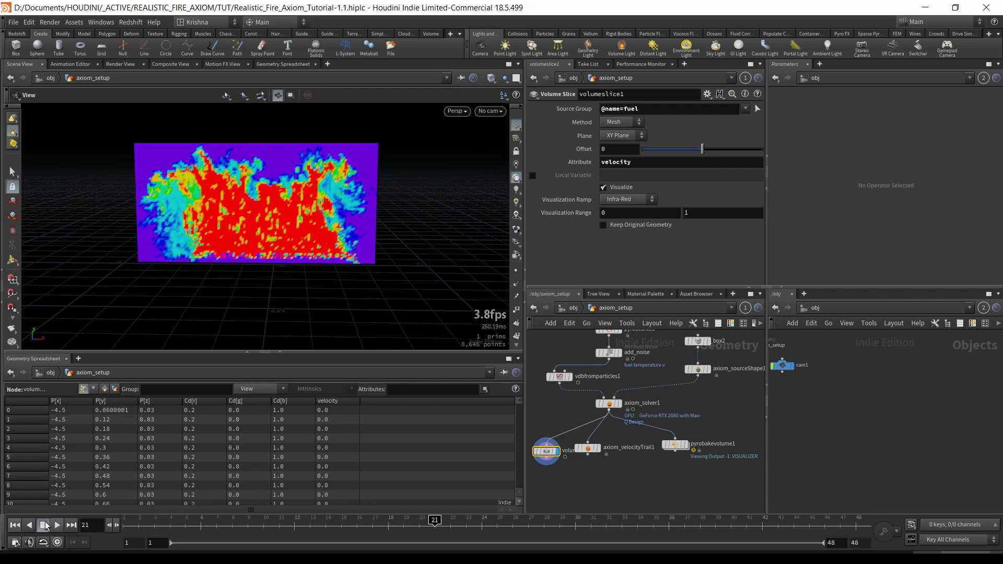
left_click(15, 525)
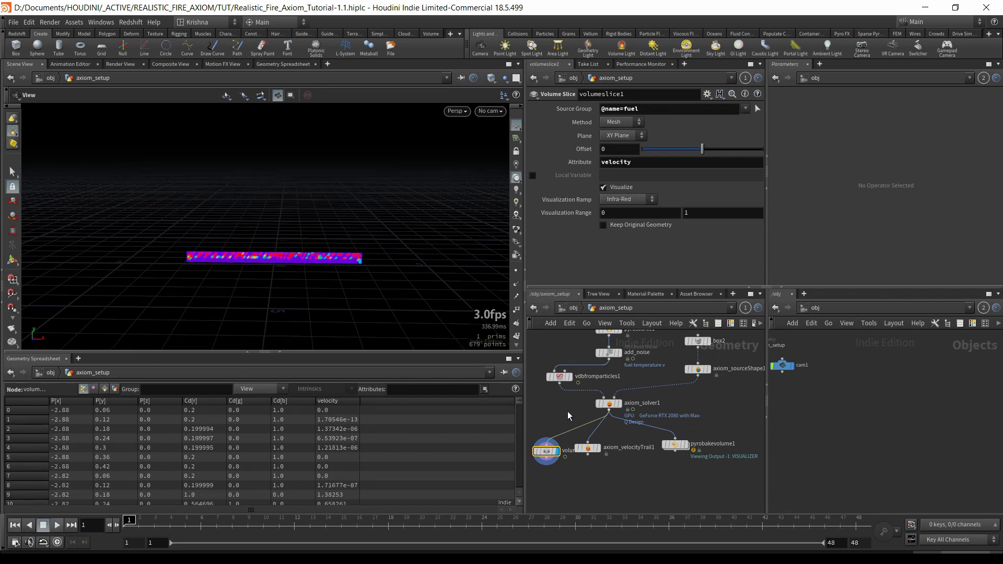
Turn off Advect Fuel on axiom_solver1 and replay the fuel slice with volumeslice1 selected, returning to frame 1.
left_click(608, 404)
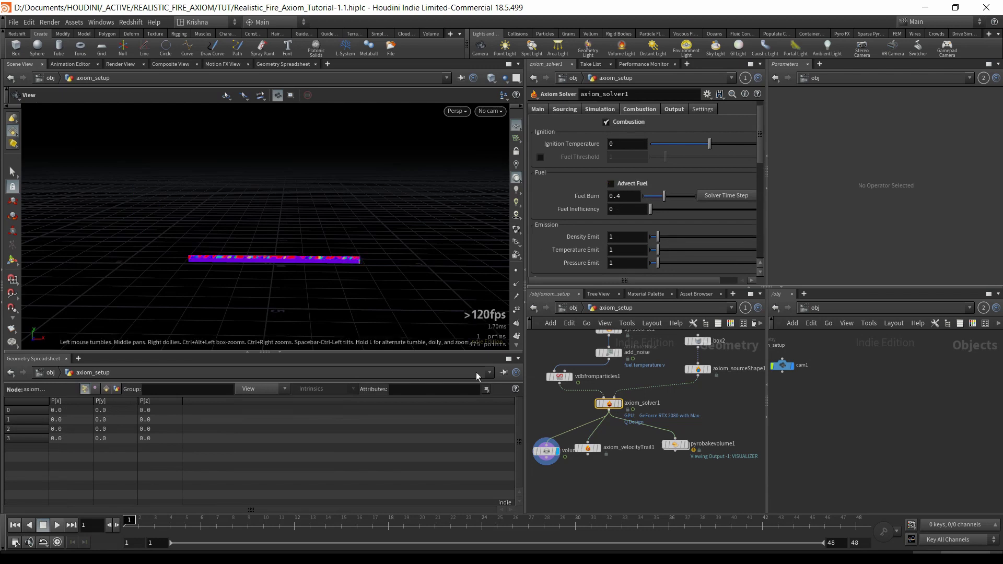
left_click(546, 451)
left_click(56, 525)
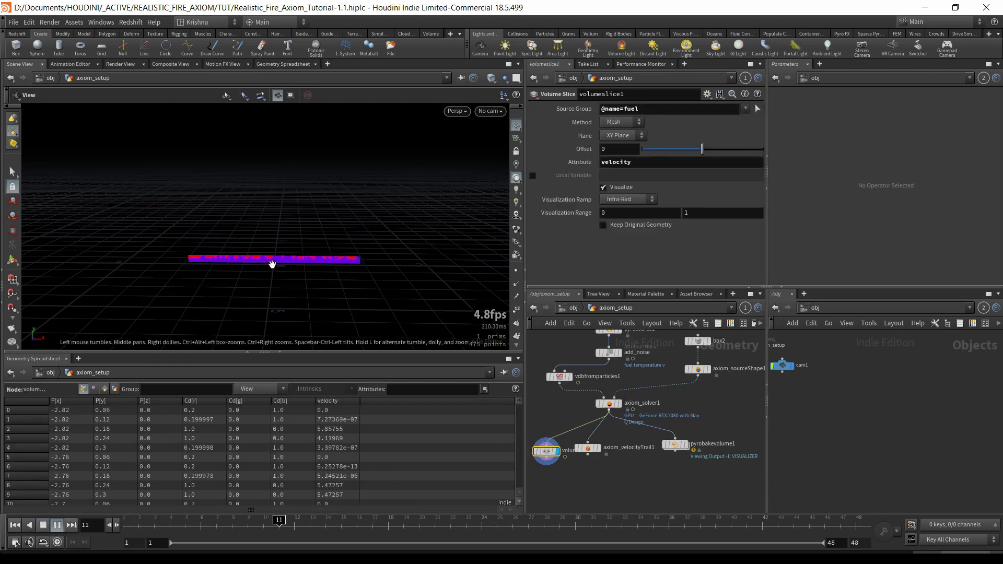
left_click(15, 525)
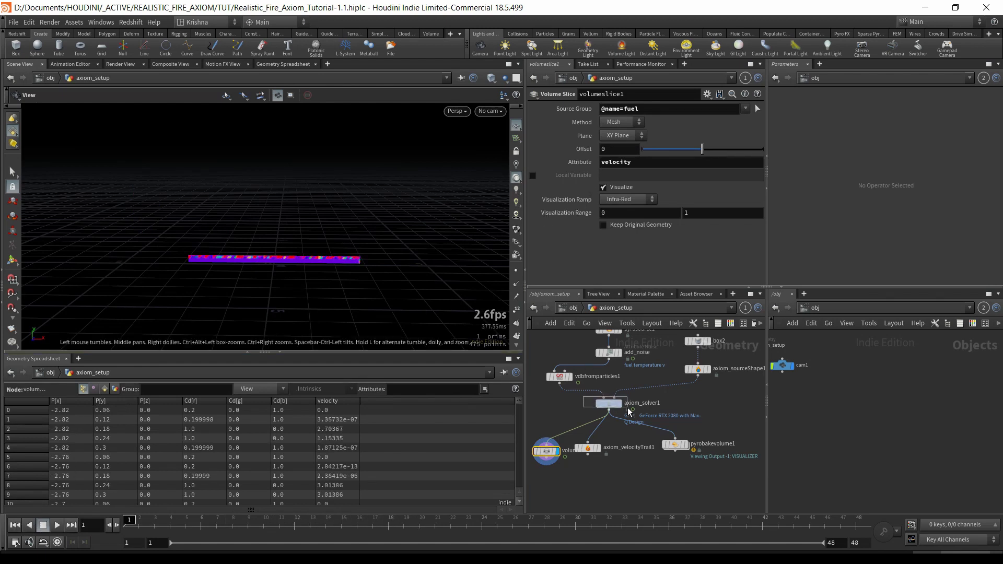
Disable the Fuel output field on axiom_solver1.
left_click(608, 404)
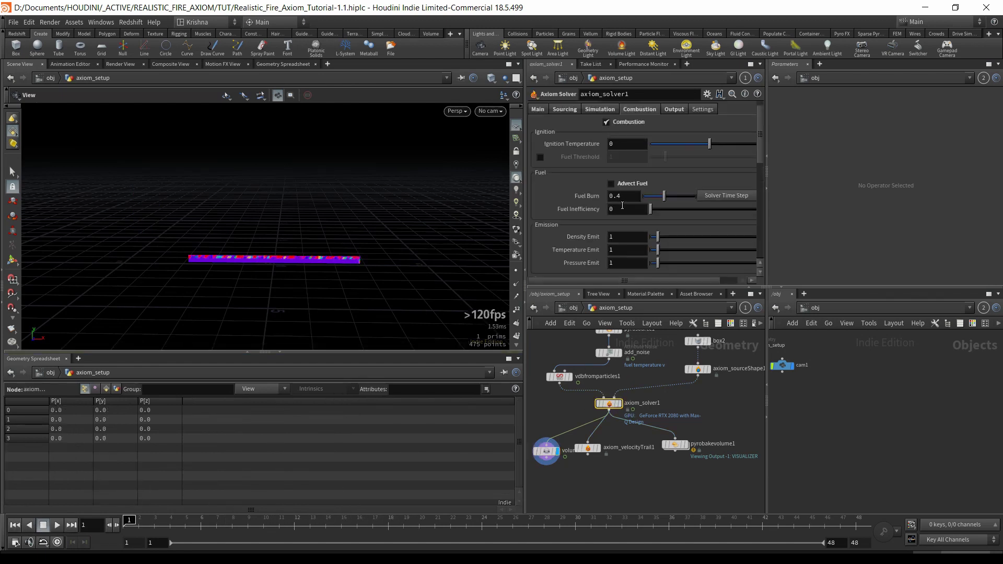
left_click(674, 110)
left_click(611, 169)
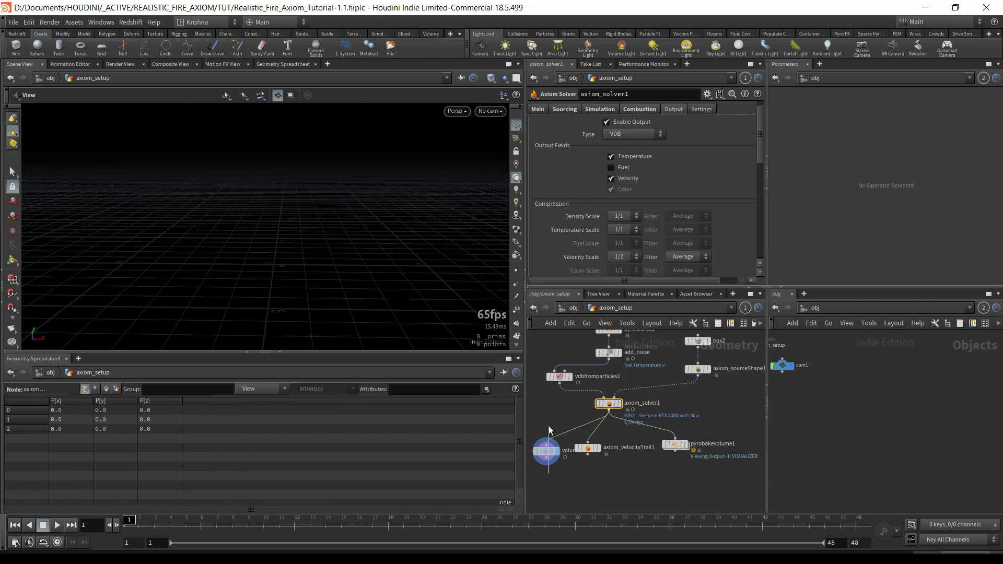
Try deleting volumeslice1, and undo the deletion.
left_click(546, 451)
key("Delete")
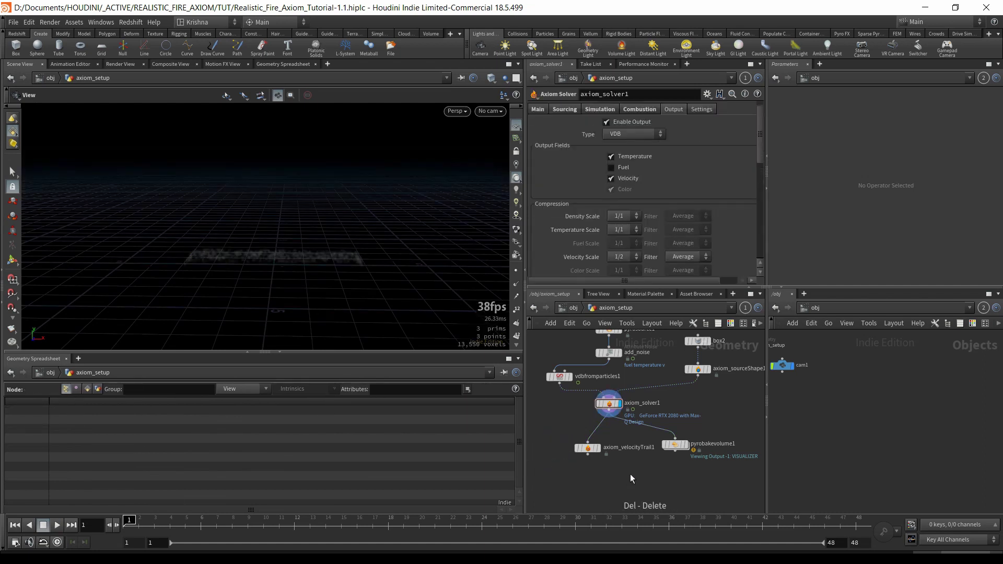
key("ctrl+z")
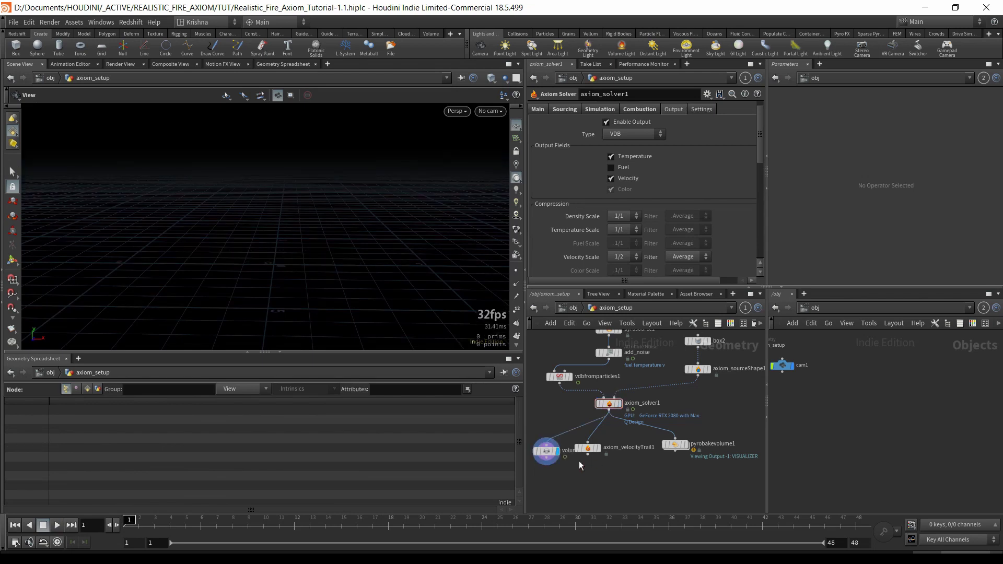
Review axiom_solver1's Turbulence 2 settings and velocity forces, and collapse the Geometry Spreadsheet to enlarge the viewport.
left_click(609, 403)
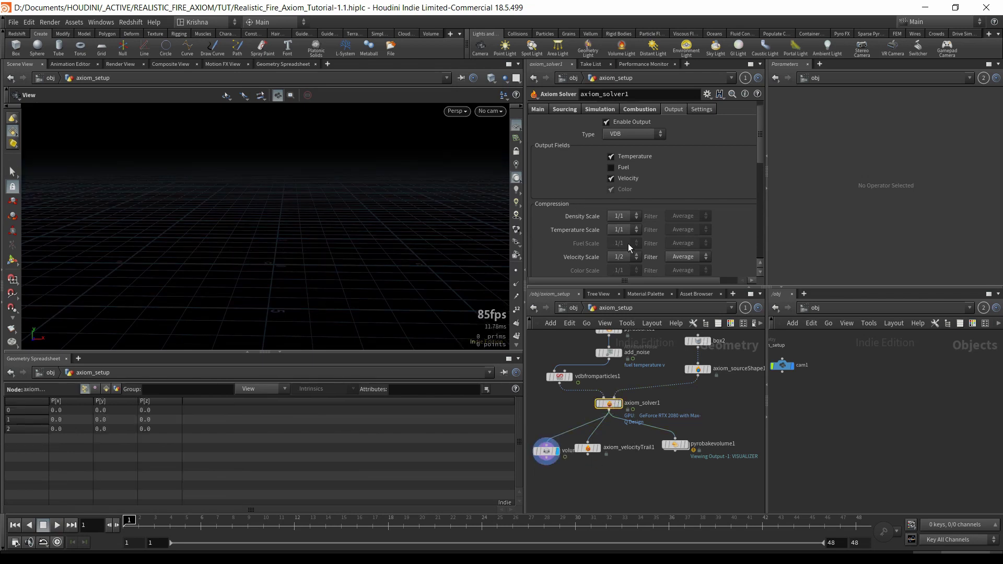
left_click(601, 110)
scroll(603, 197, "down", 10)
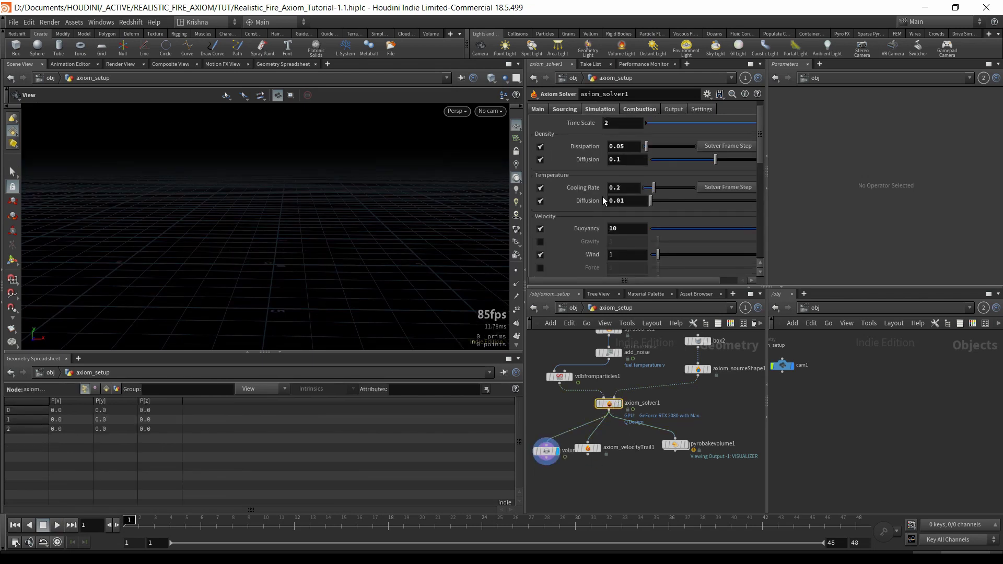
scroll(597, 201, "down", 4)
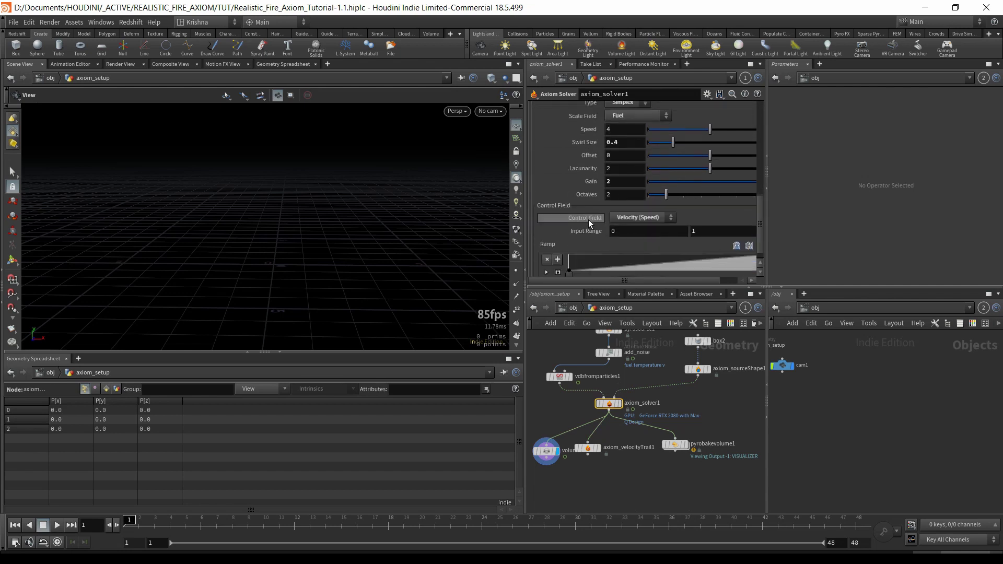
scroll(589, 219, "up", 3)
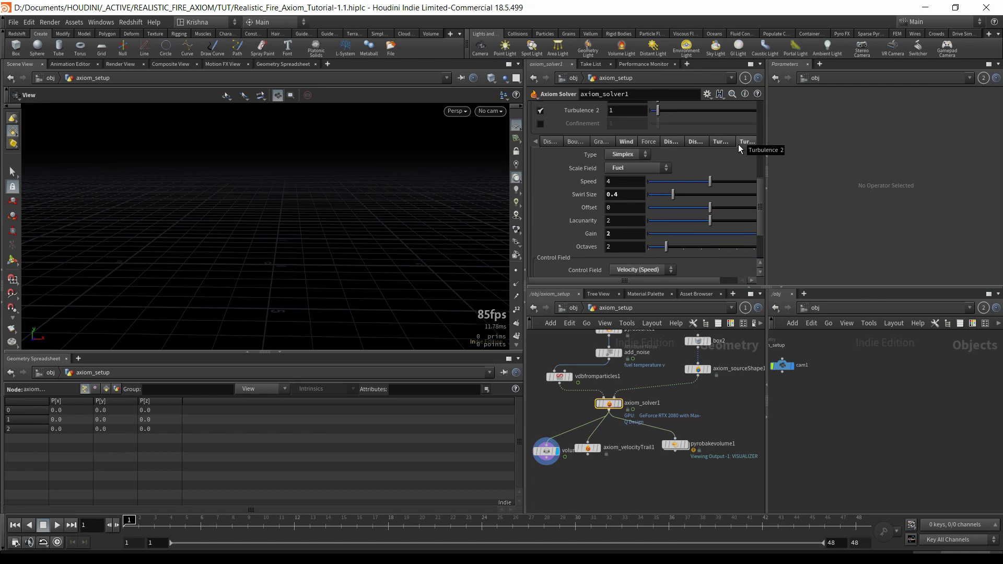
scroll(571, 151, "up", 3)
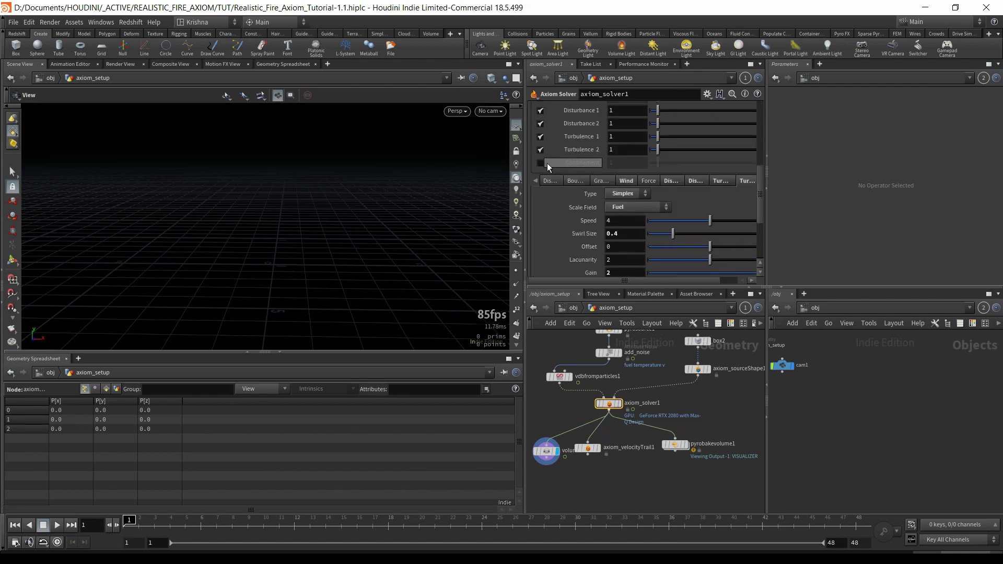
left_click(279, 352)
Turn off Combustion on axiom_solver1.
scroll(598, 200, "up", 10)
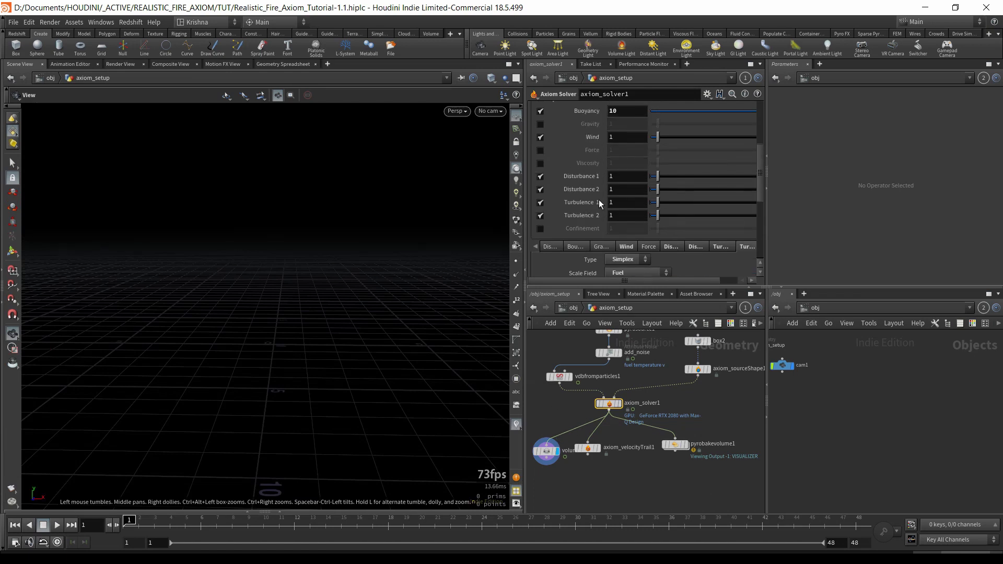
left_click(642, 122)
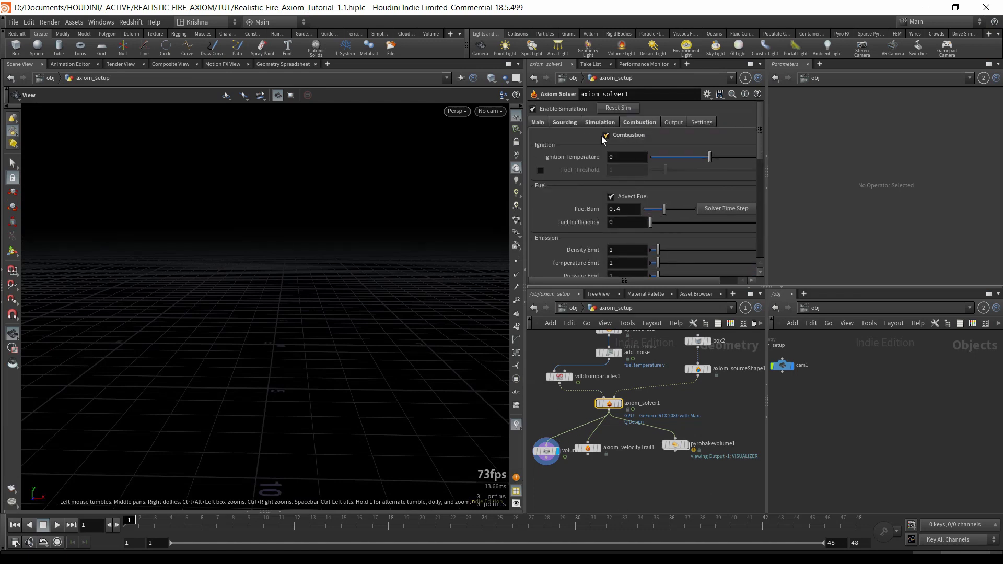
left_click(606, 135)
Review axiom_solver1's sourcing and simulation parameters, and display pyrobakevolume1 in the viewport.
left_click(587, 124)
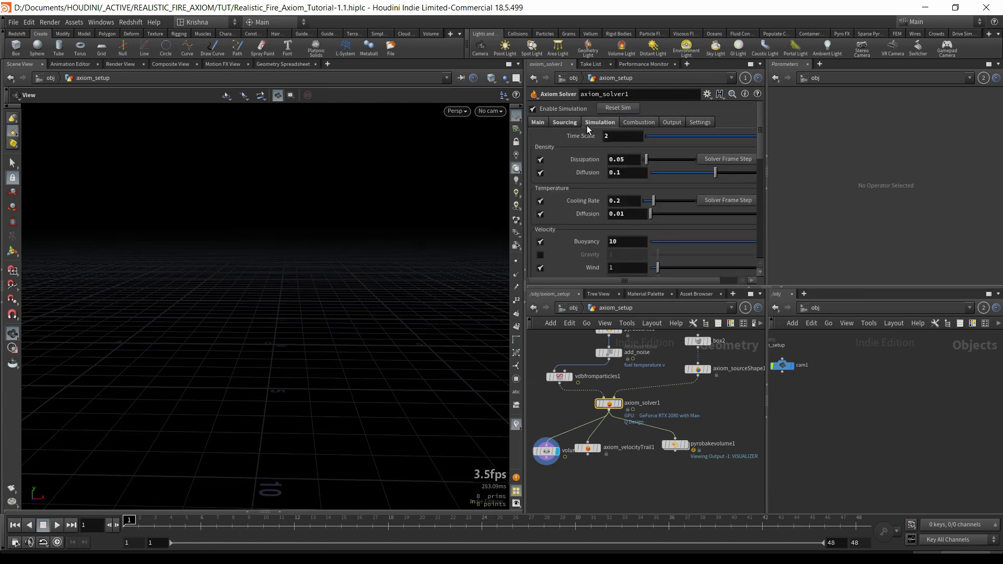
left_click(565, 122)
scroll(579, 197, "down", 3)
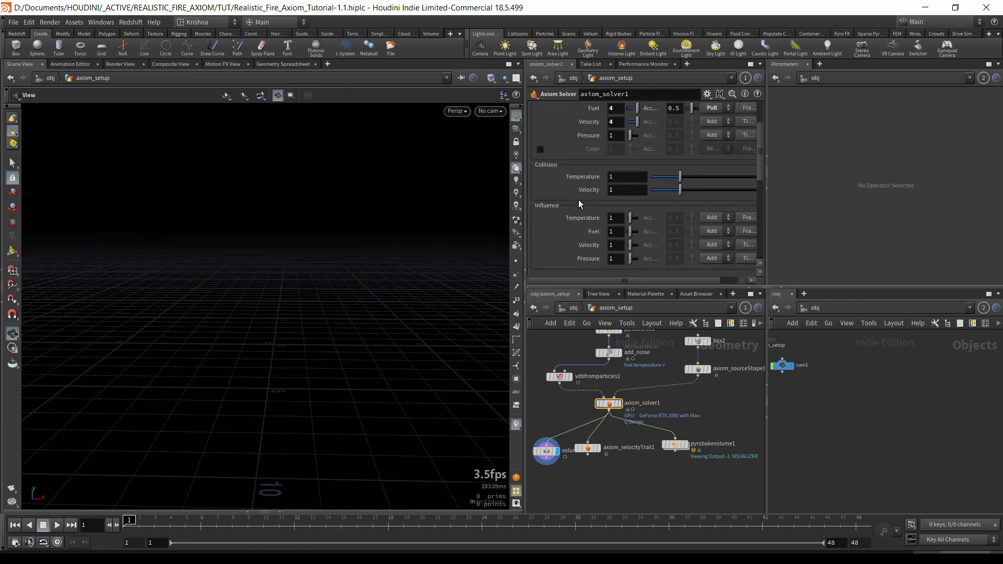
scroll(578, 200, "up", 3)
left_click(599, 122)
scroll(582, 176, "down", 5)
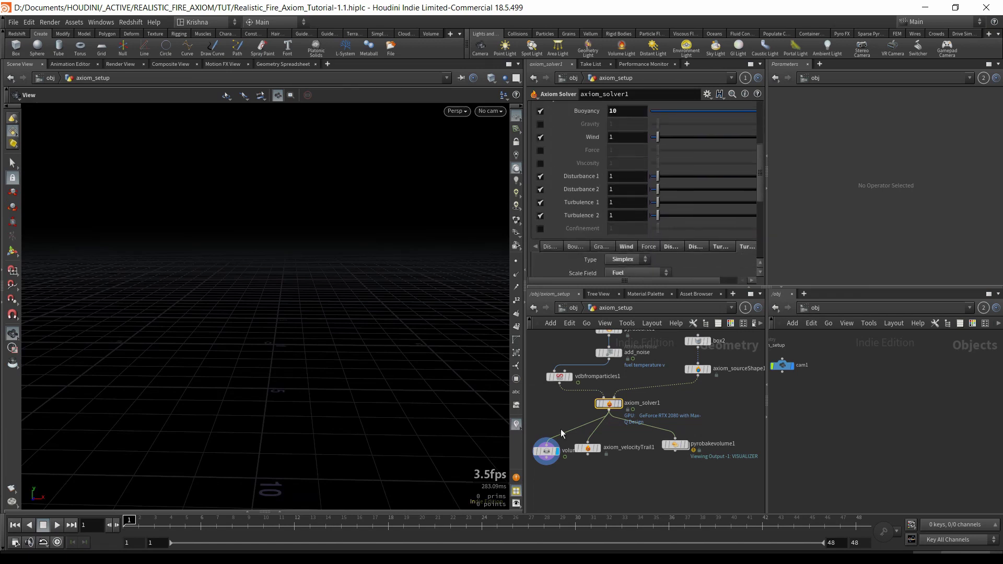
left_click(684, 444)
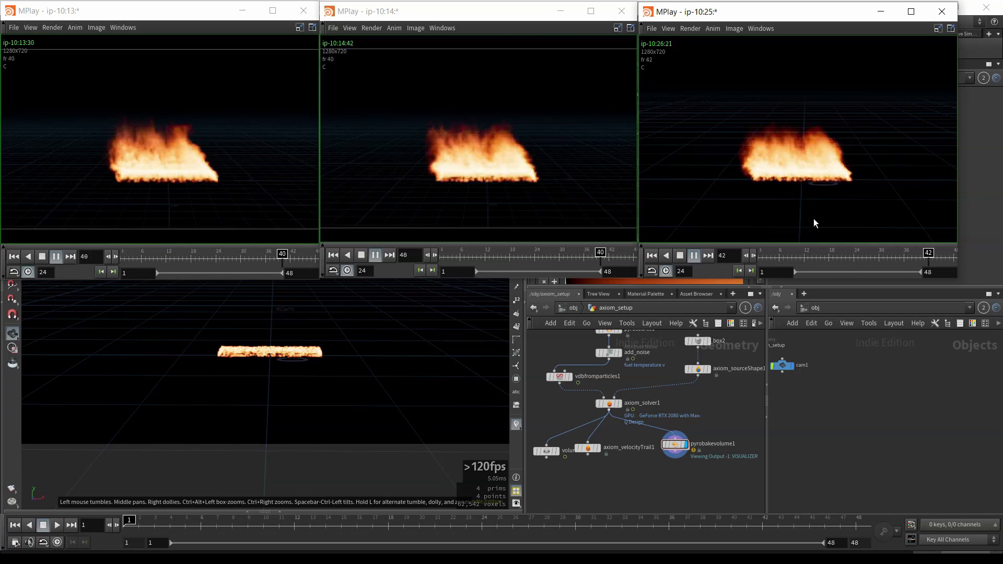
Stop playback of the three flipbooks in MPlay and return to the main Houdini window.
left_click(680, 256)
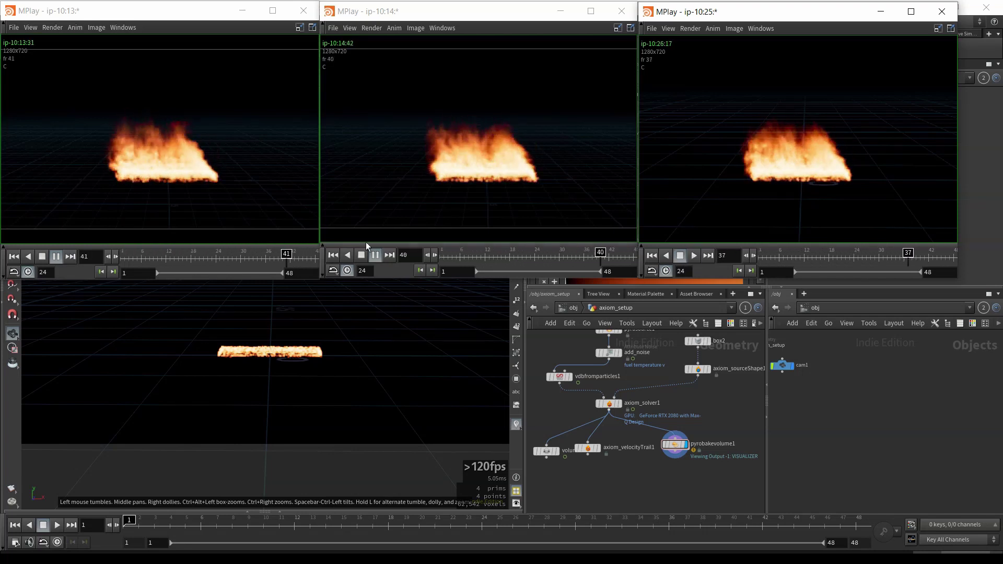
left_click(362, 256)
left_click(41, 256)
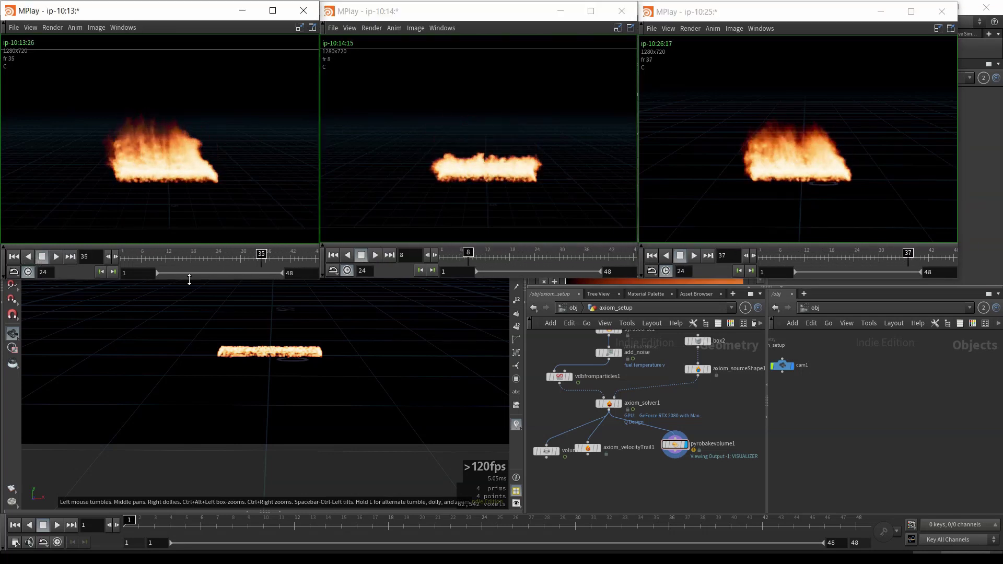
left_click(698, 484)
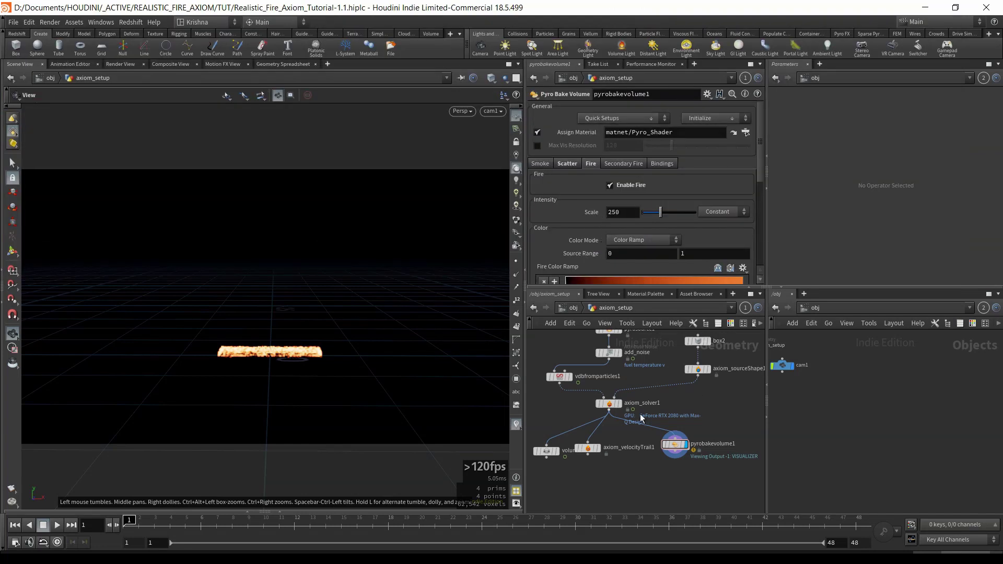
Enable Confinement on axiom_solver1 and set its Control Field to Velocity (Speed).
left_click(608, 404)
scroll(625, 224, "down", 2)
scroll(625, 224, "down", 1)
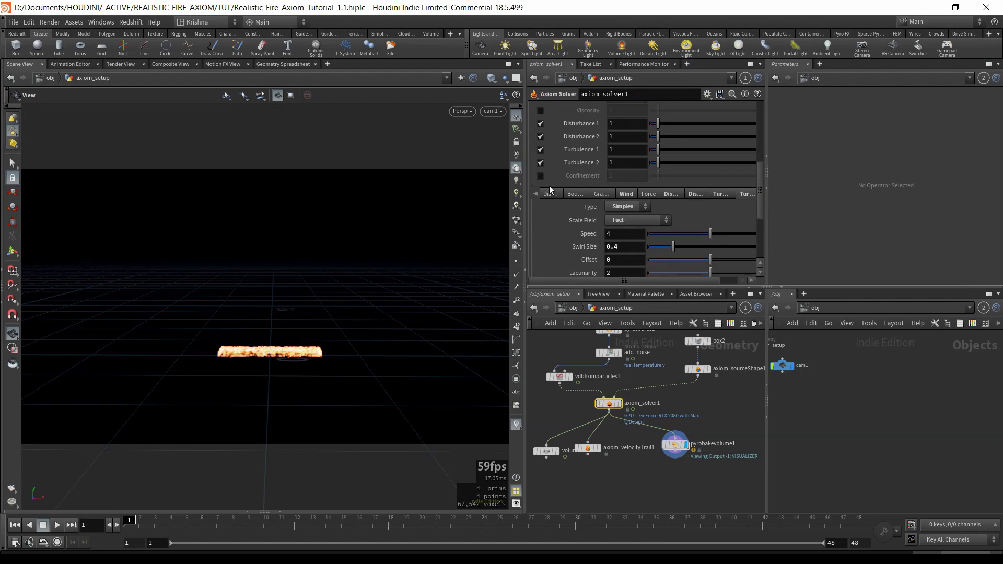
left_click(540, 176)
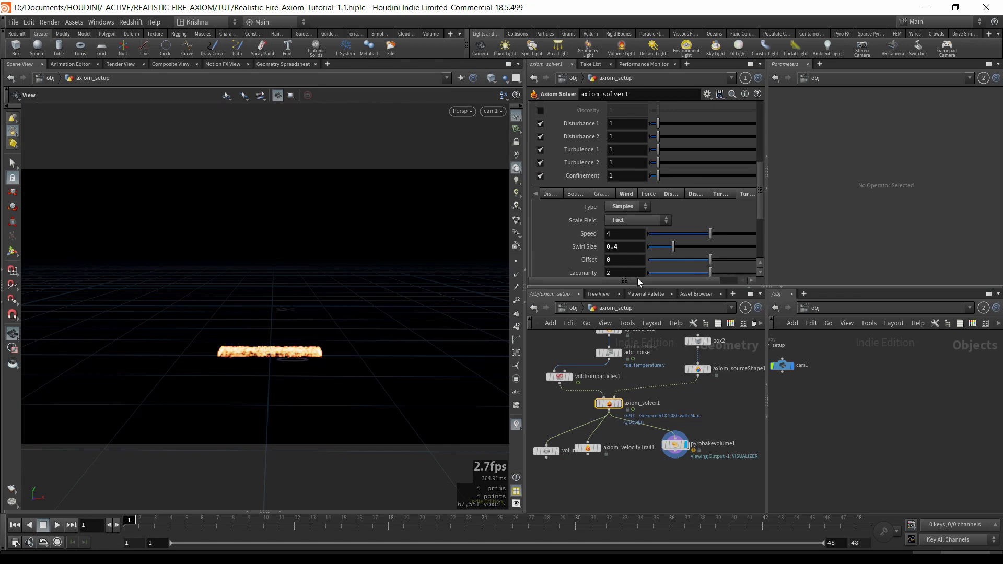
scroll(638, 278, "right", 1)
left_click(748, 194)
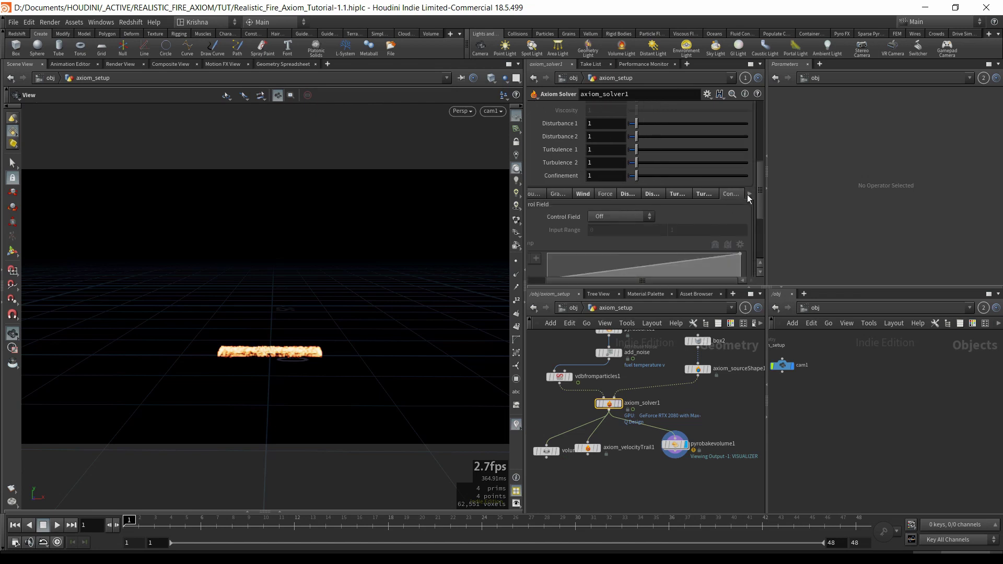
scroll(637, 236, "down", 3)
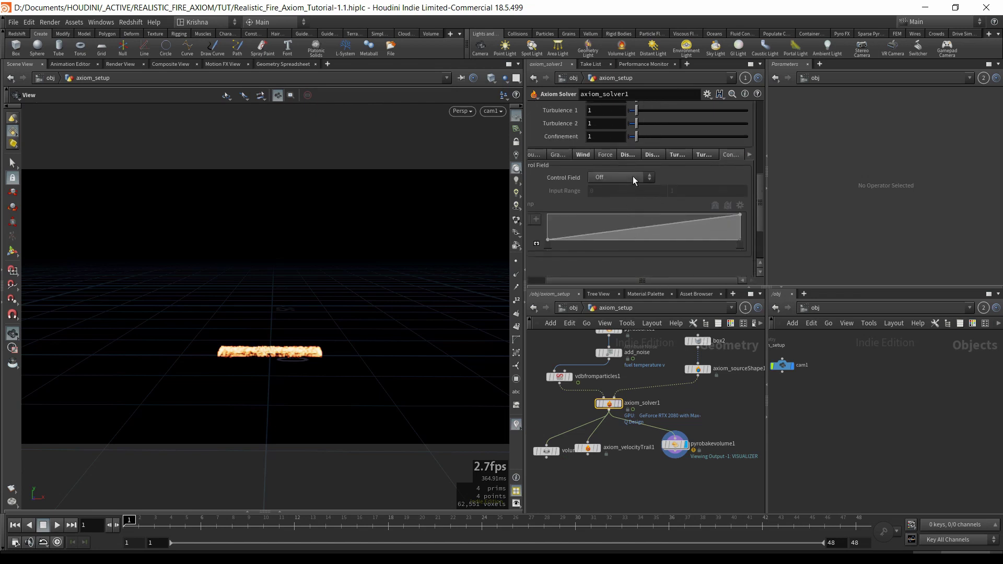
left_click(631, 178)
left_click(614, 229)
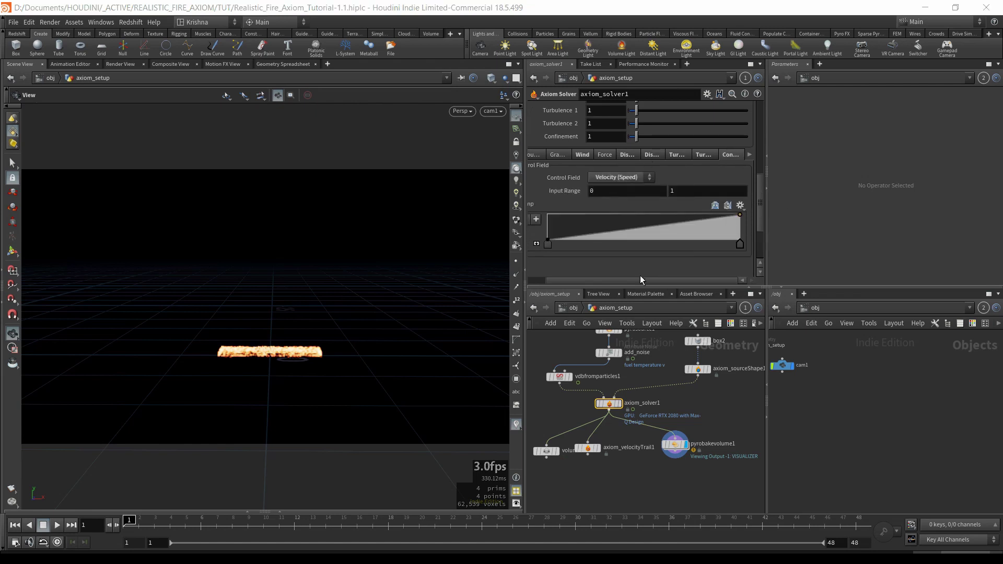
Enable Combustion on axiom_solver1 and set the Ignition Temperature to 0.4.
left_click_drag(634, 279, 606, 280)
scroll(625, 231, "up", 5)
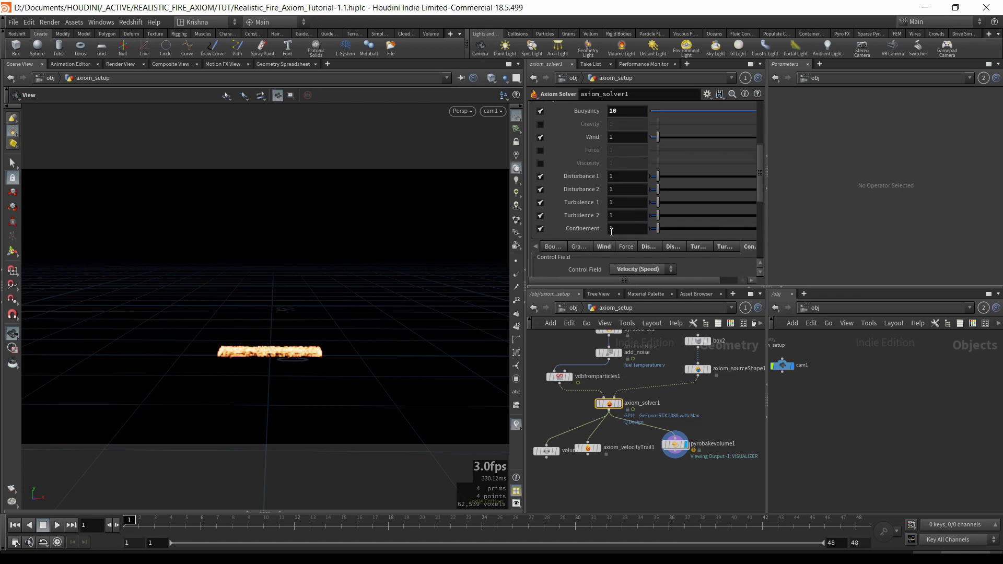
scroll(612, 232, "up", 3)
scroll(611, 231, "up", 5)
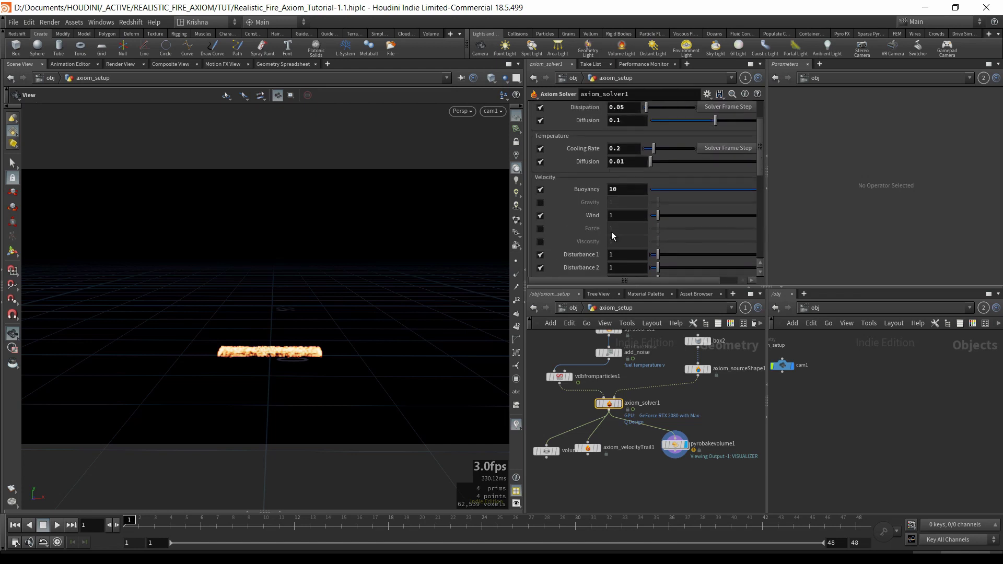
scroll(623, 230, "down", 5)
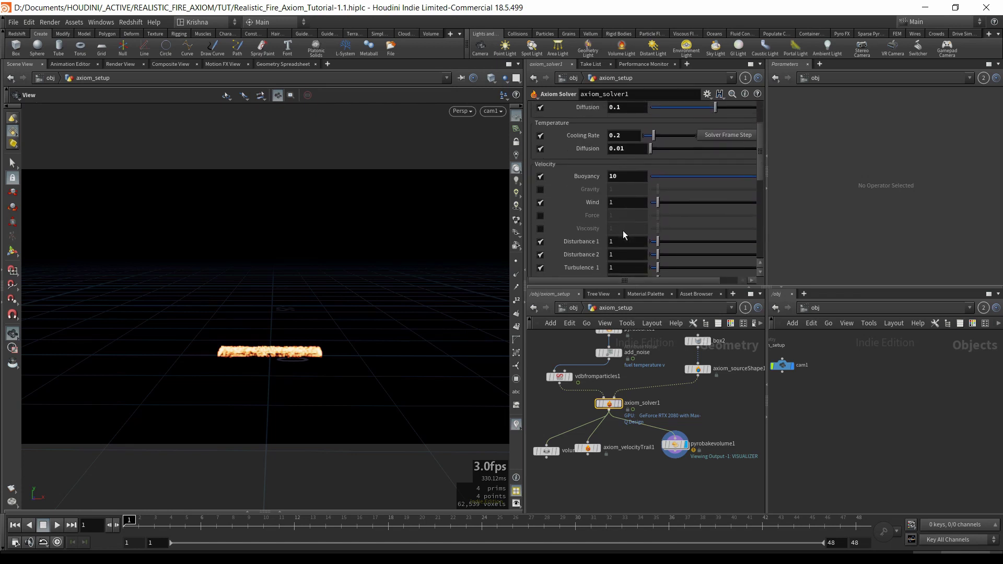
scroll(620, 231, "up", 5)
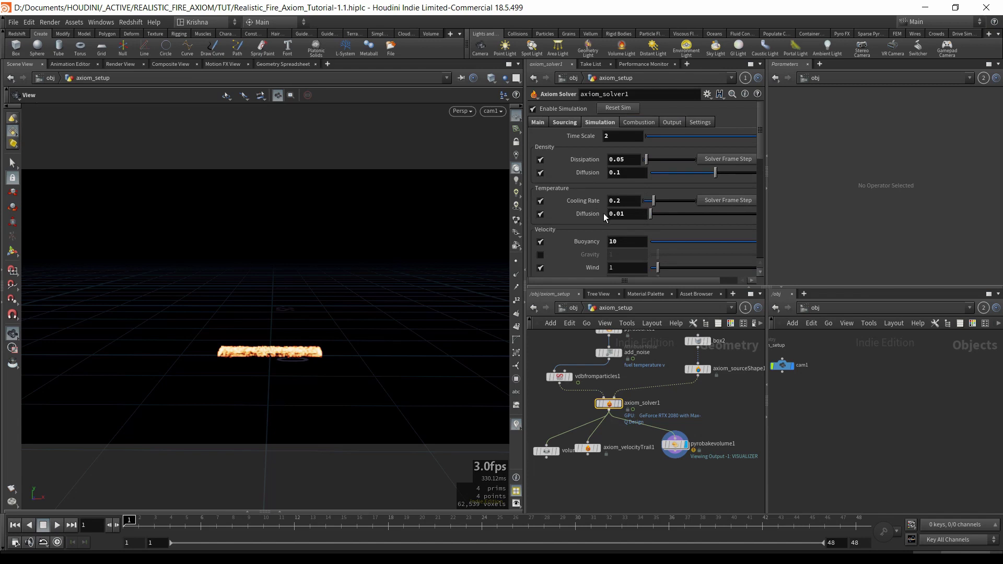
left_click(636, 122)
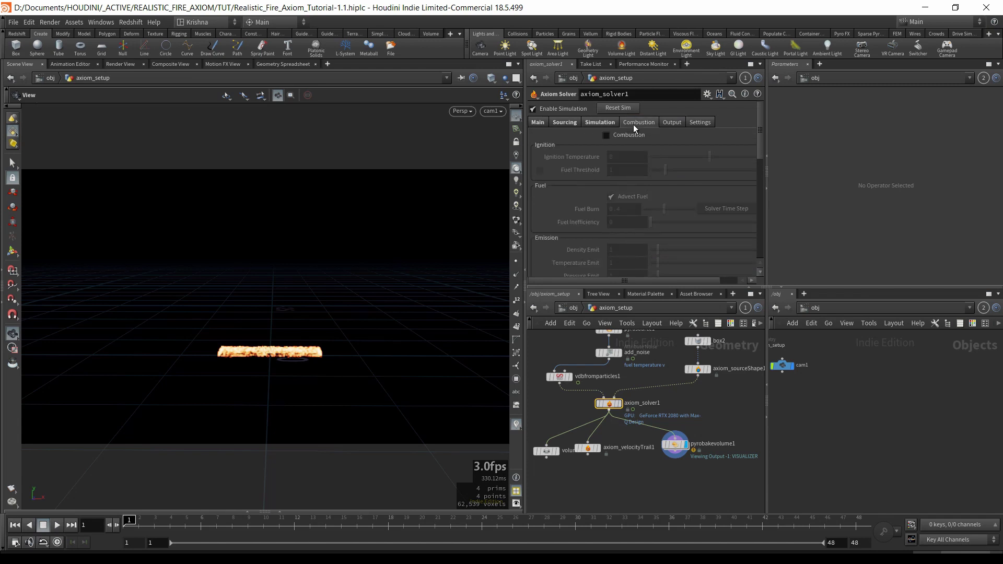
left_click(612, 136)
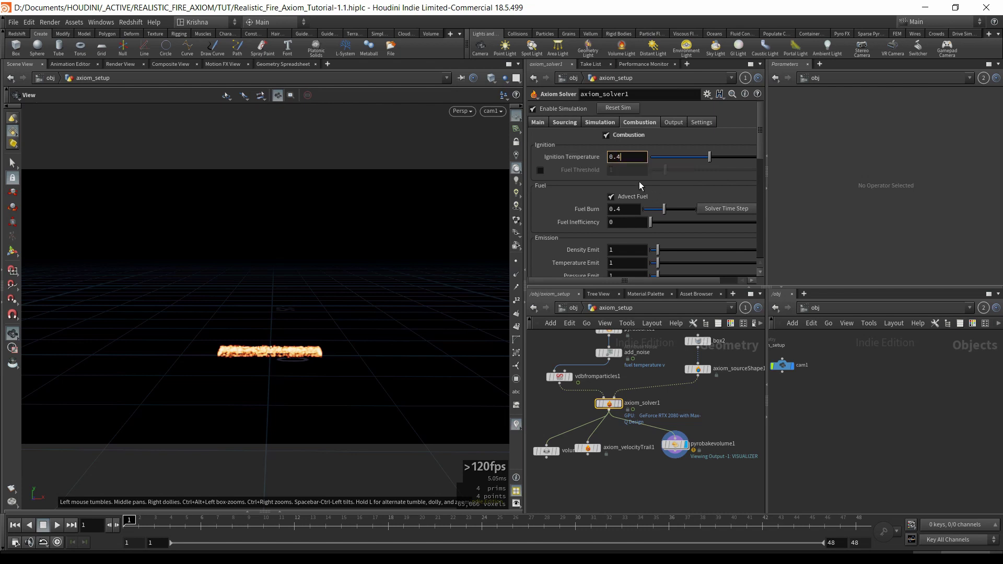
key("Return")
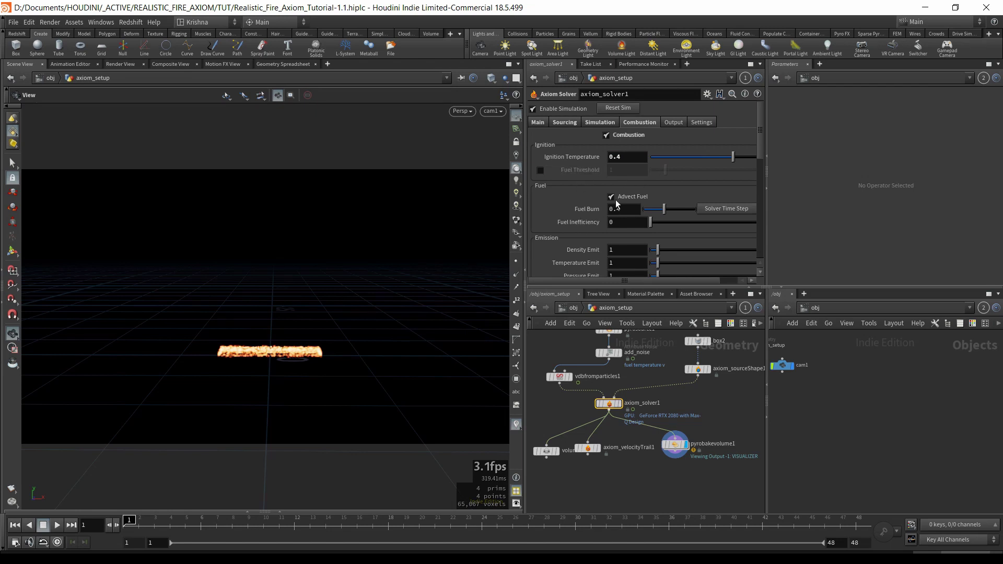
Toggle the solver's Fuel Threshold to compare its effect on the fire, and leave it enabled.
left_click(539, 170)
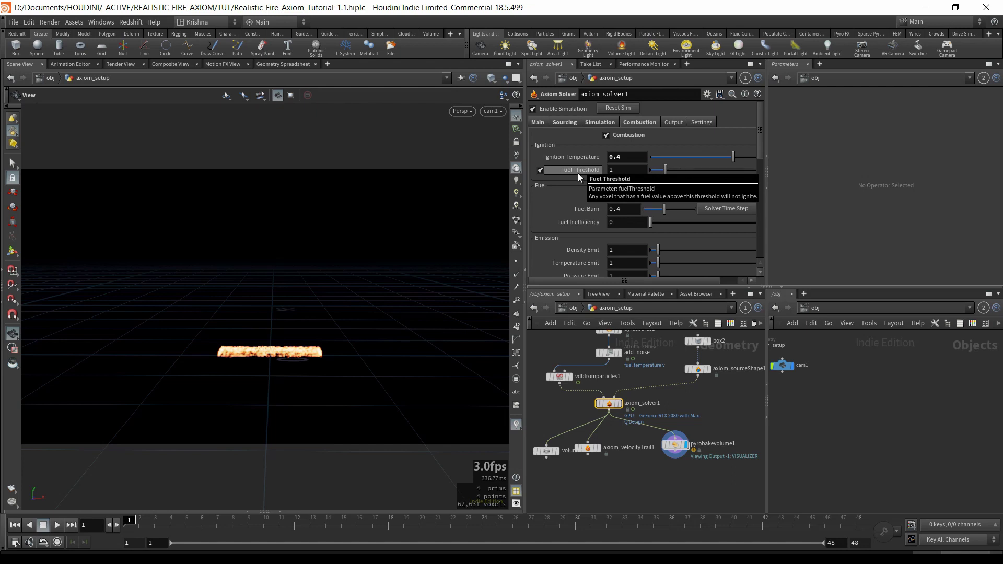
left_click(540, 171)
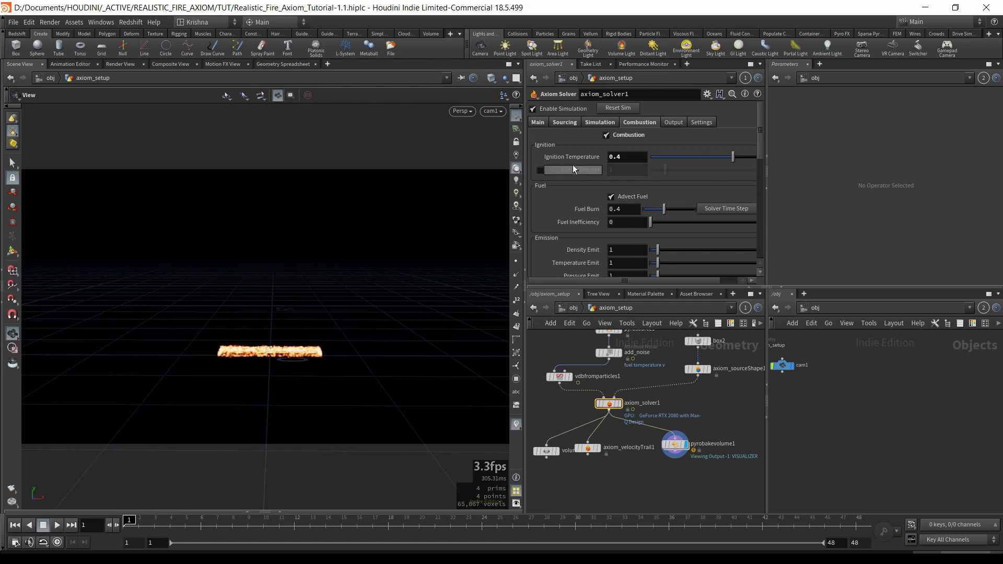
left_click(540, 170)
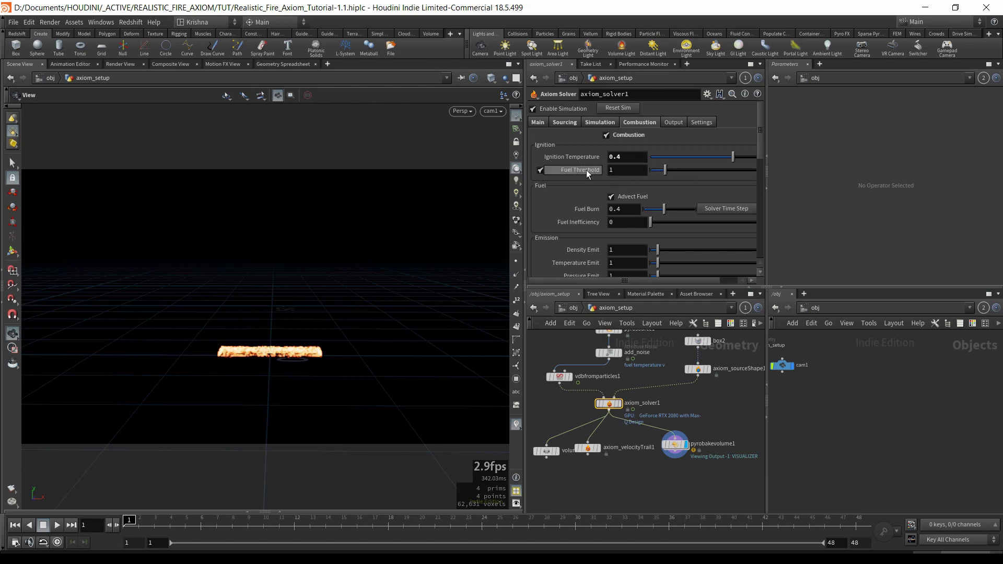
Display add_noise and sort its points by fuel and temperature in the Geometry Spreadsheet to examine their value ranges.
left_click(282, 511)
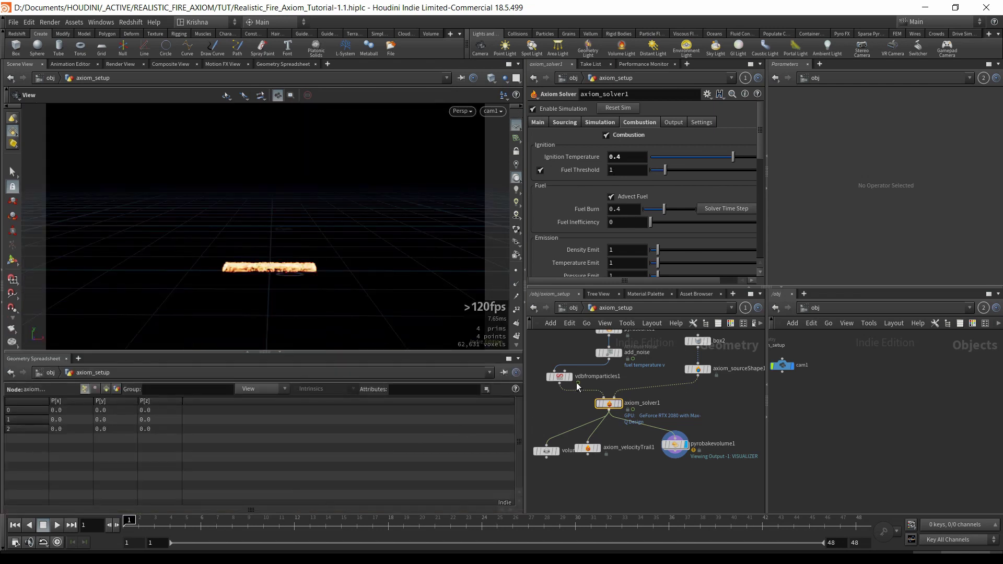
left_click(620, 354)
left_click(607, 353)
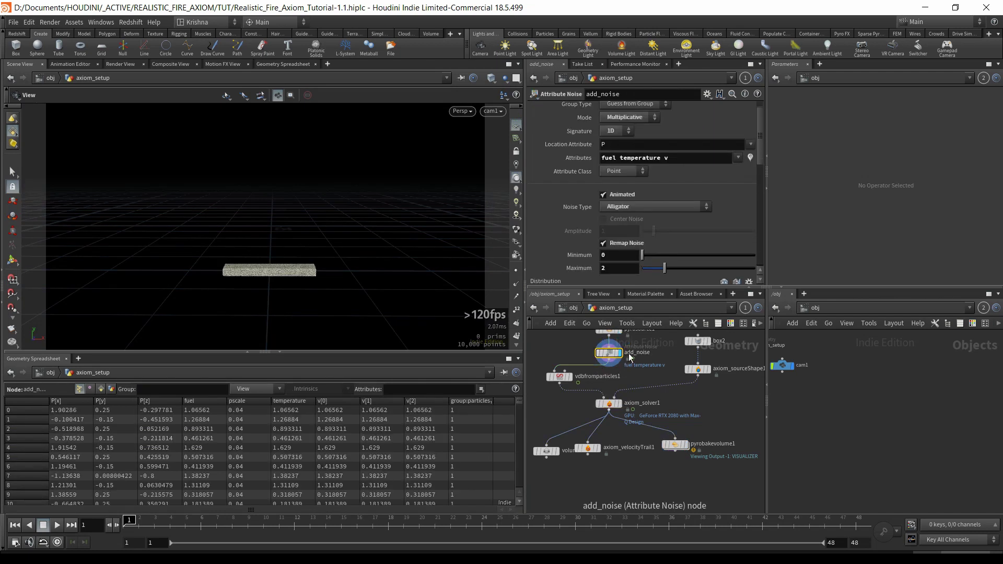
left_click(209, 401)
left_click(209, 400)
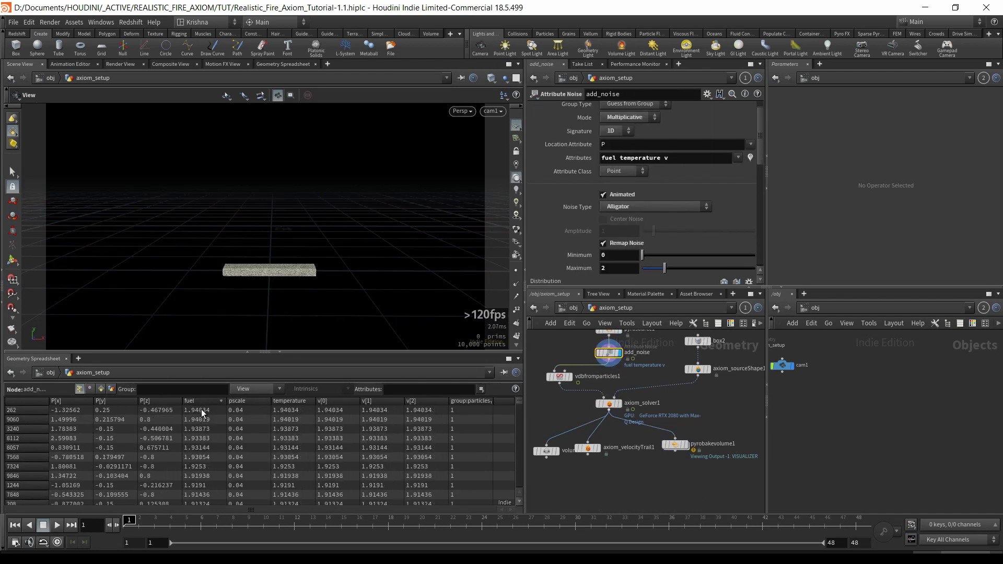
left_click(206, 399)
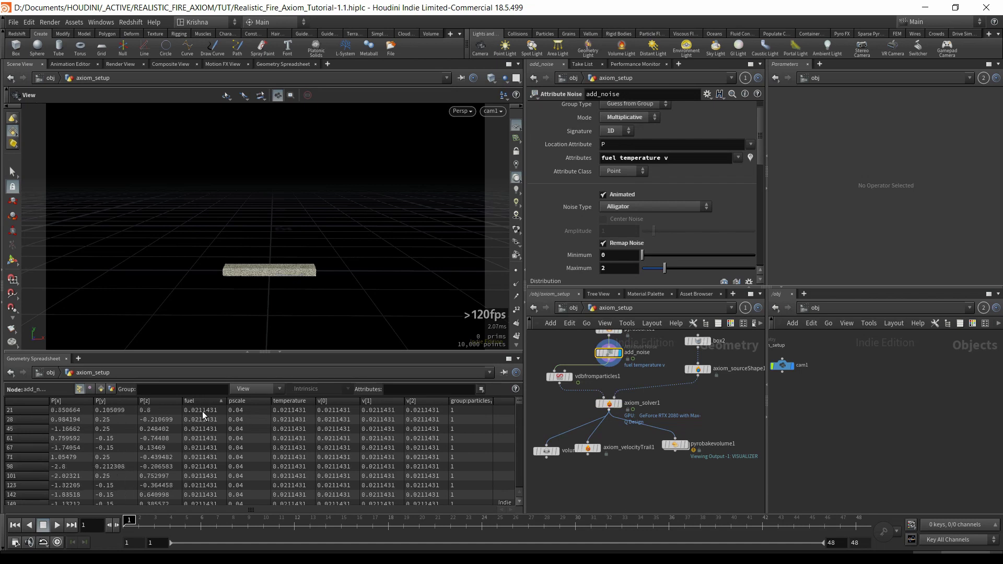
left_click(301, 402)
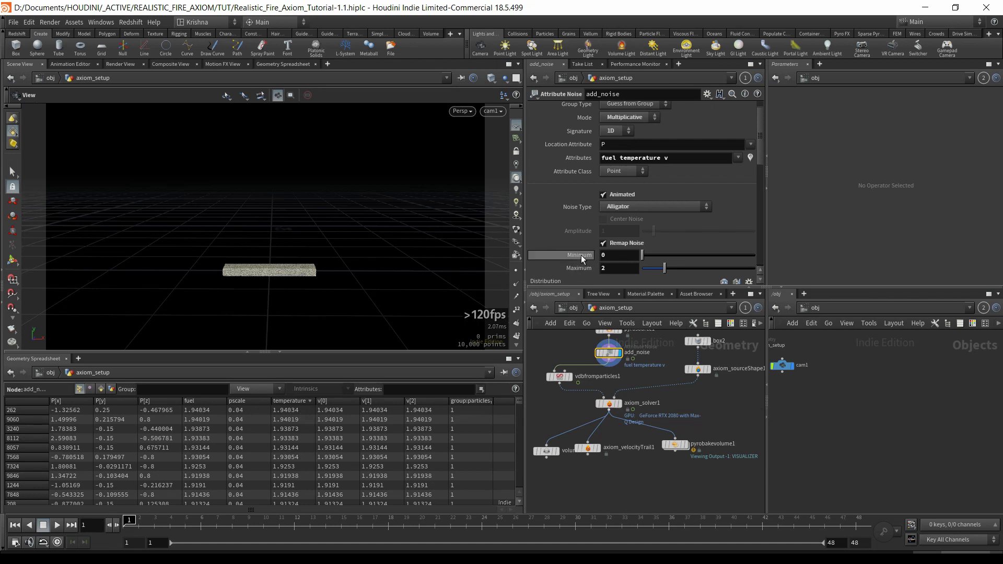
Display pyrobakevolume1 in the viewport again and collapse the Geometry Spreadsheet.
left_click(619, 404)
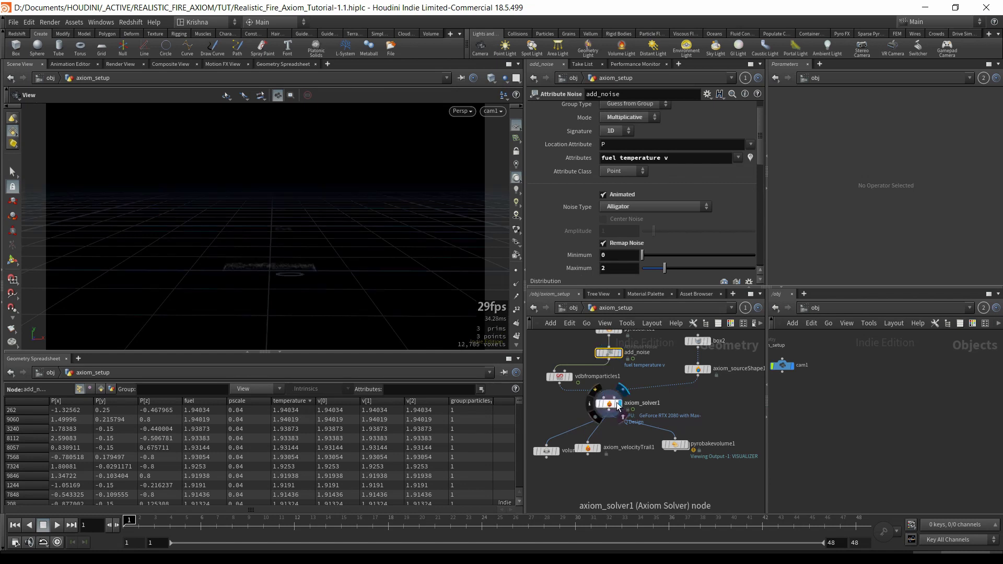
double_click(680, 448)
left_click(676, 444)
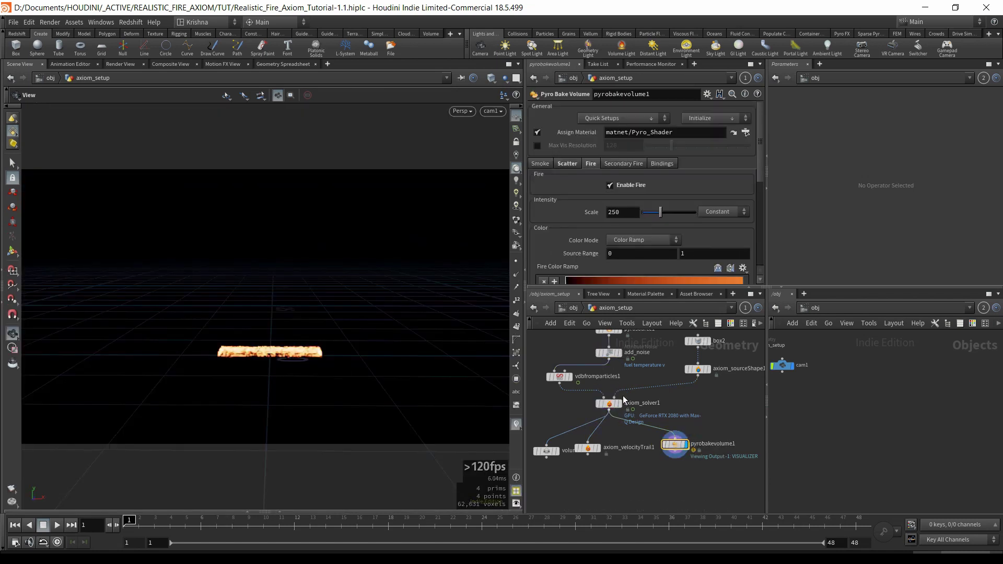
Set Fuel Burn to 0.95 in axiom_solver1's combustion settings.
left_click(610, 405)
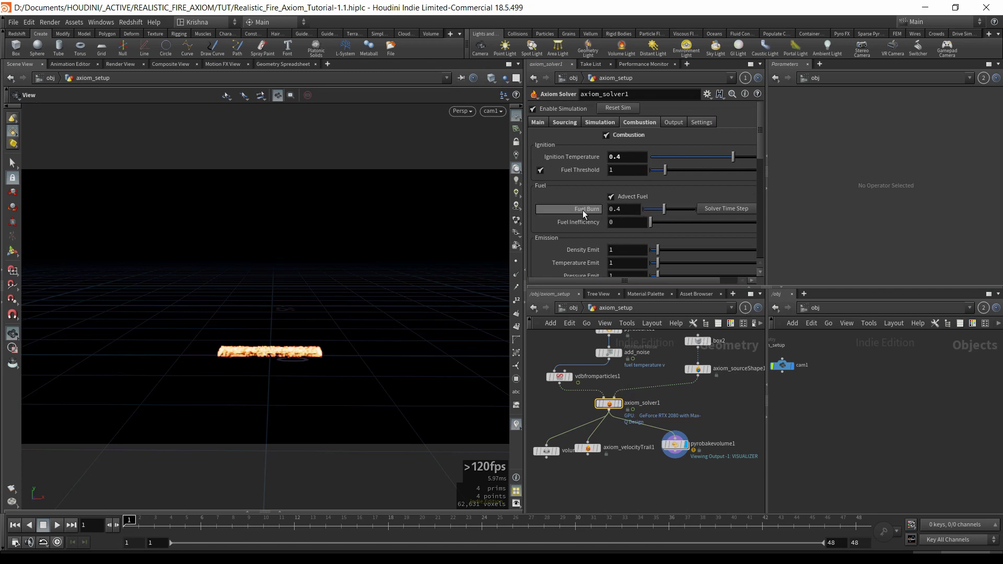
mouse_move(584, 211)
left_click_drag(614, 212, 630, 212)
type("95")
key("Return")
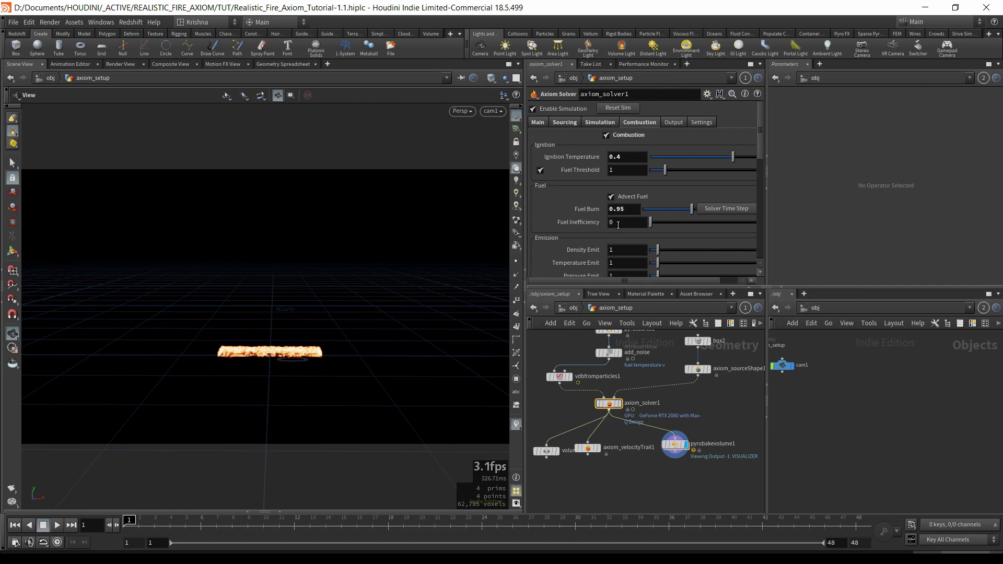
Set the solver's Fuel Inefficiency to 0.035.
left_click(618, 225)
mouse_move(588, 227)
left_click_drag(624, 224, 602, 226)
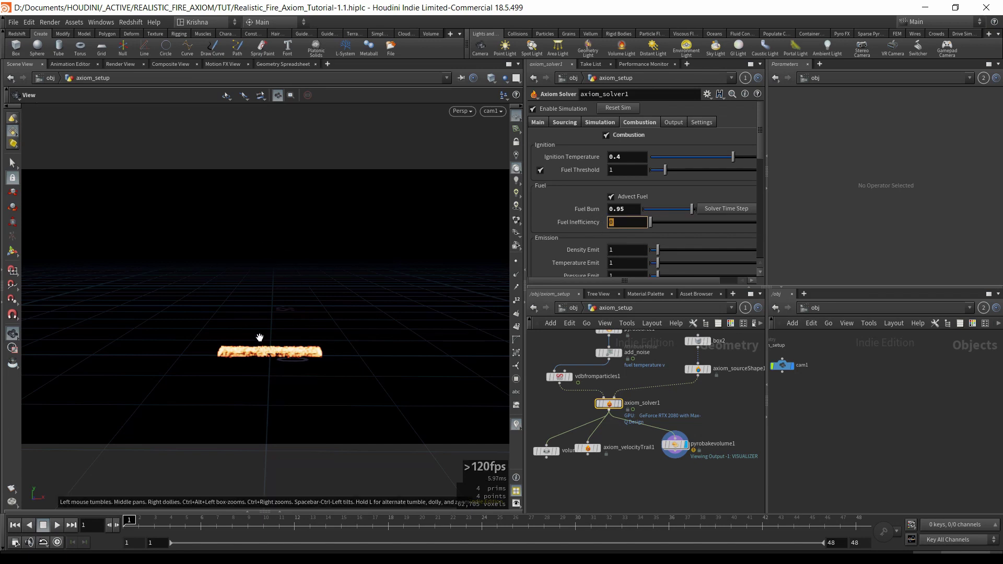
left_click(625, 224)
mouse_move(578, 223)
type("5")
key("Return")
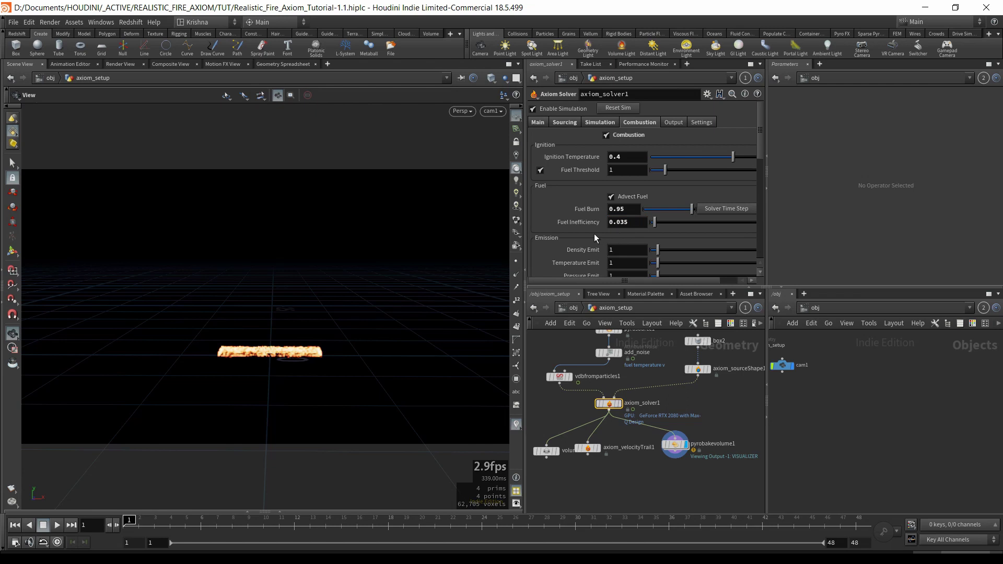
Compare the new flipbook of pyrobakevolume1 with the three earlier ones, and stop all four playbacks.
scroll(594, 236, "down", 3)
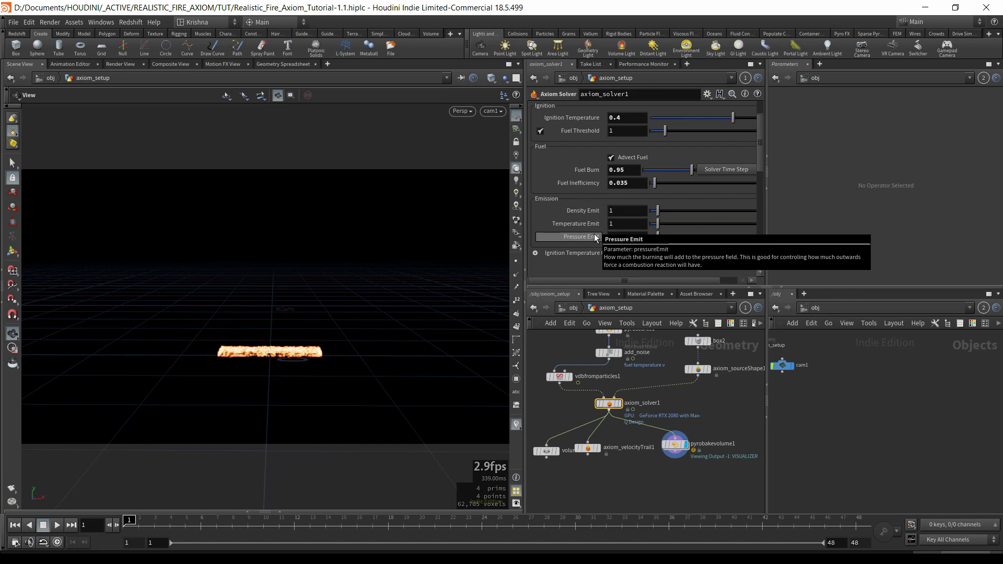
left_click(682, 439)
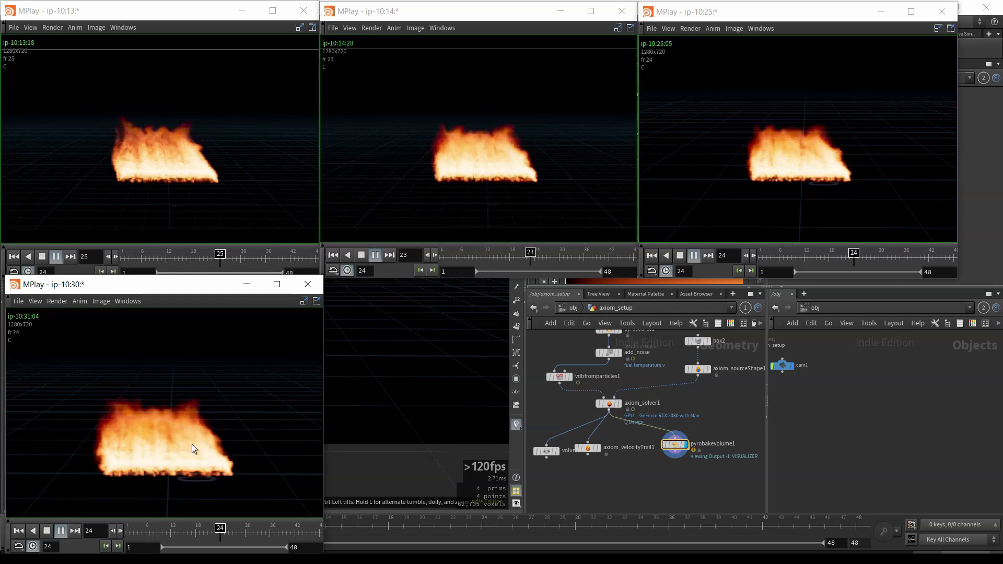
left_click(46, 530)
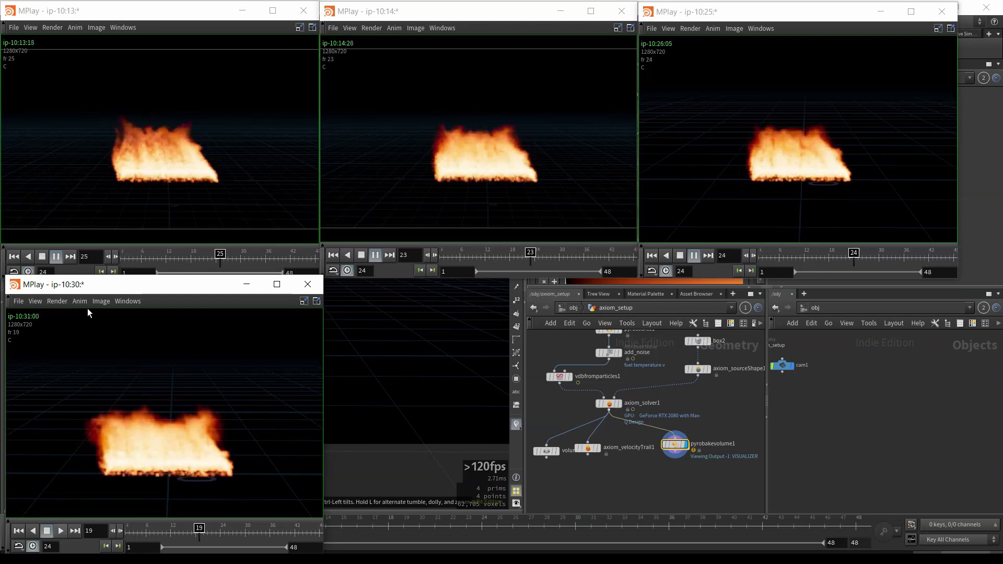
left_click(42, 256)
left_click(361, 255)
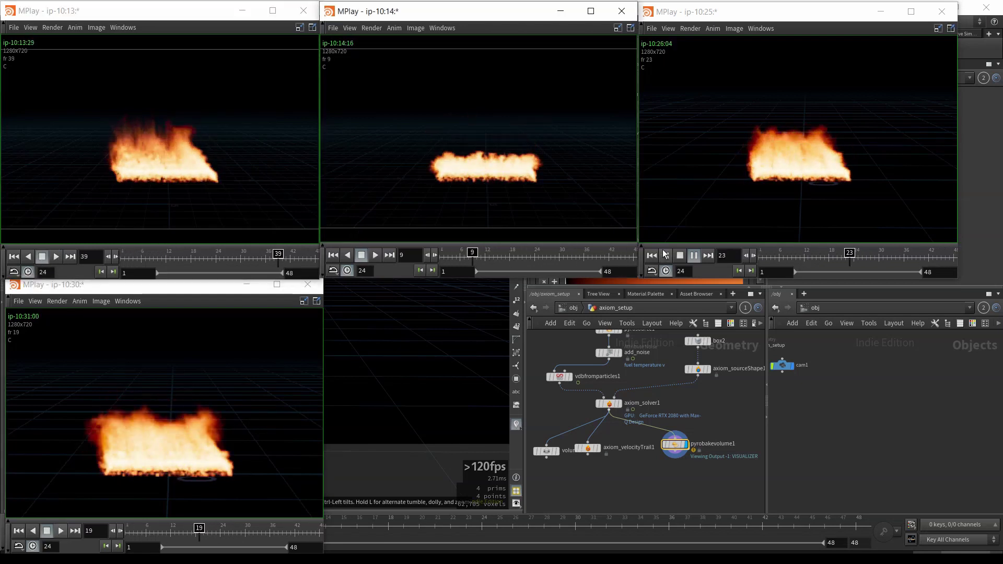
left_click(679, 256)
left_click(682, 470)
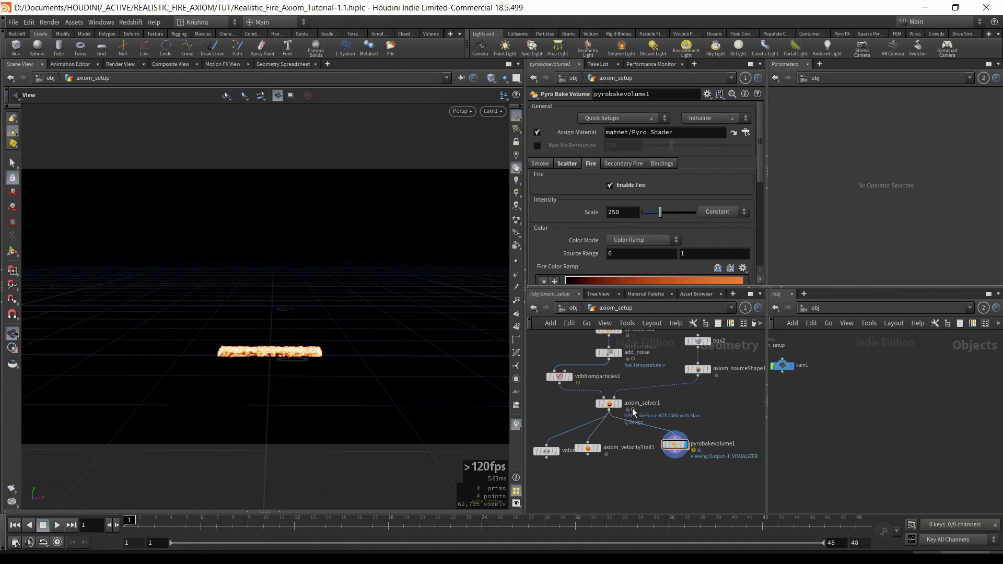
Review axiom_solver1's combustion, output and sparse settings, including the emission parameters, output fields and leaf options.
left_click(609, 404)
scroll(634, 204, "up", 3)
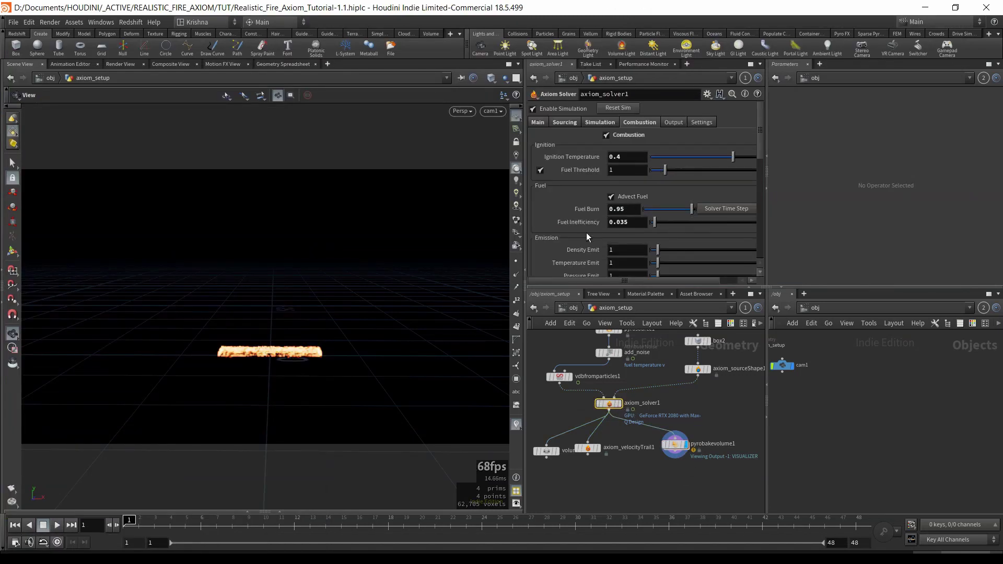
scroll(597, 245, "down", 4)
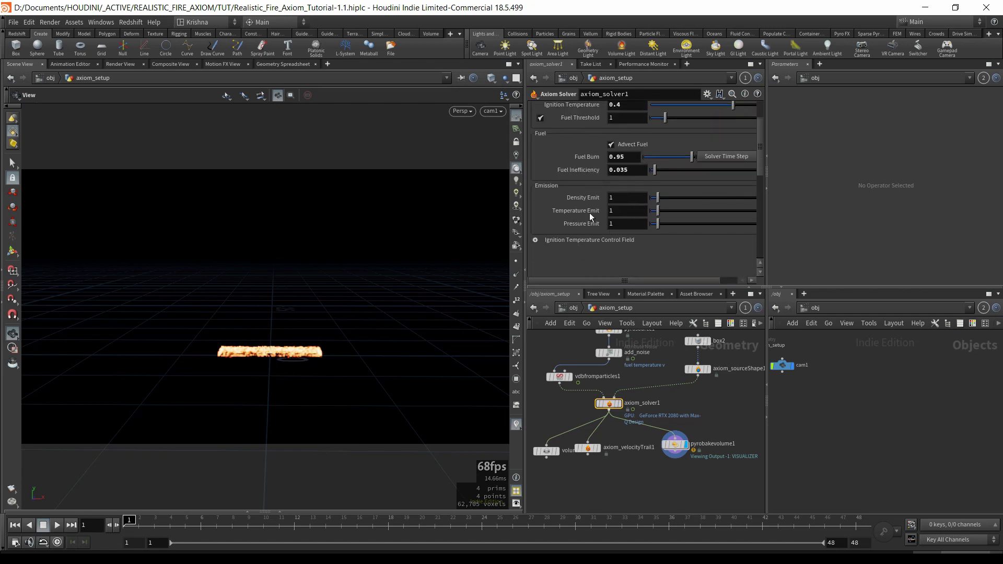
scroll(588, 214, "up", 4)
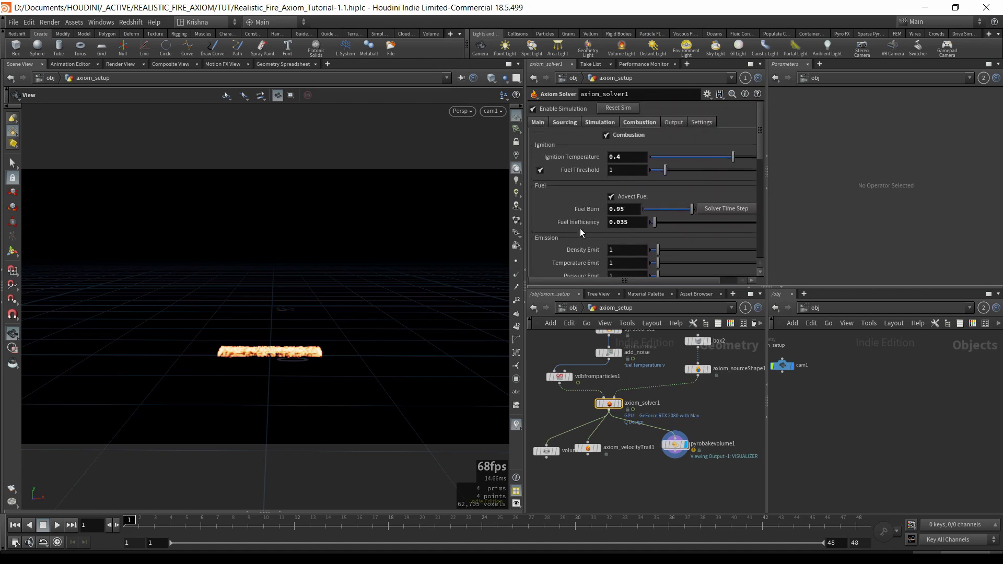
scroll(580, 227, "down", 2)
scroll(579, 231, "up", 2)
left_click(674, 123)
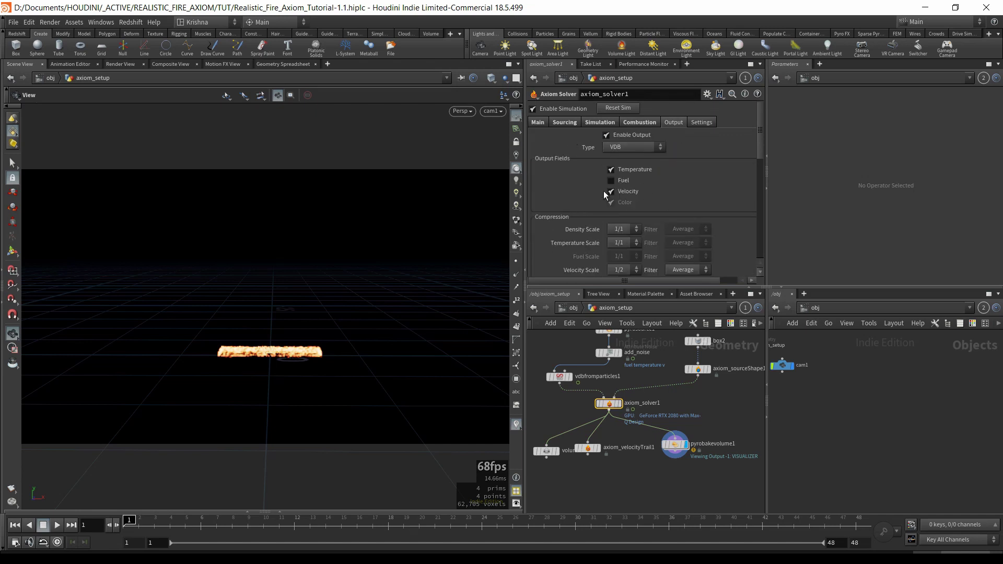
scroll(597, 218, "down", 4)
scroll(598, 218, "up", 4)
left_click(700, 124)
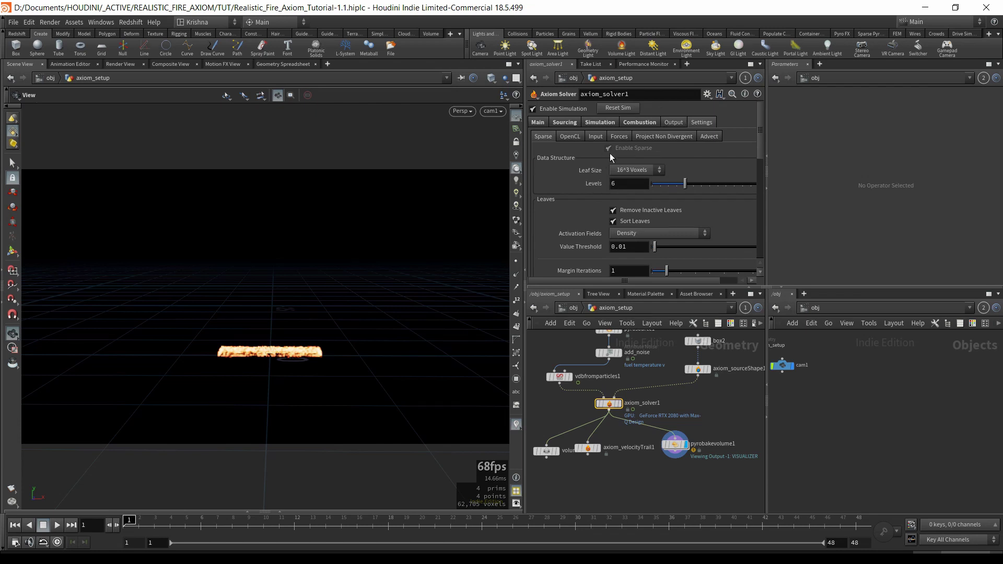
scroll(599, 216, "down", 3)
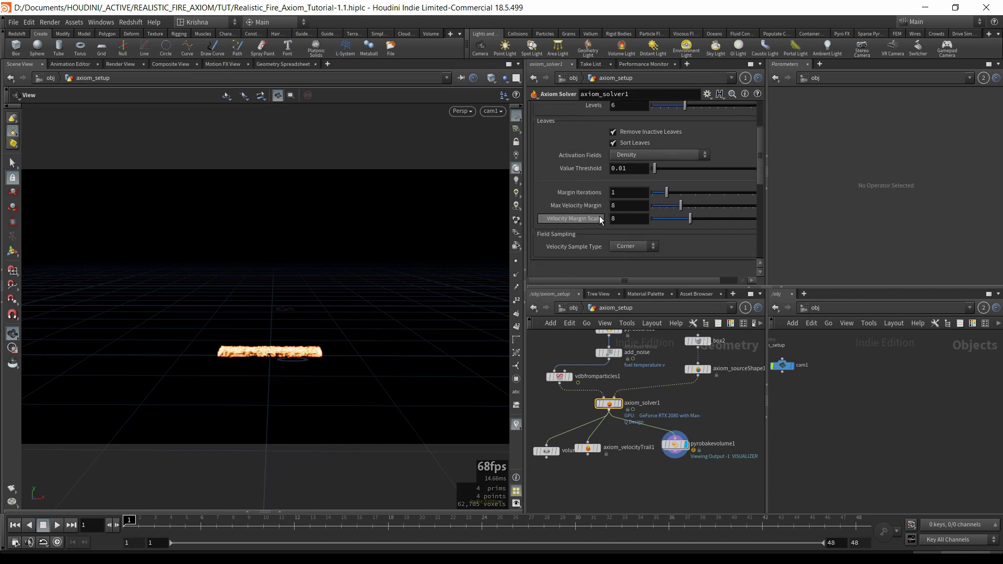
scroll(599, 219, "up", 3)
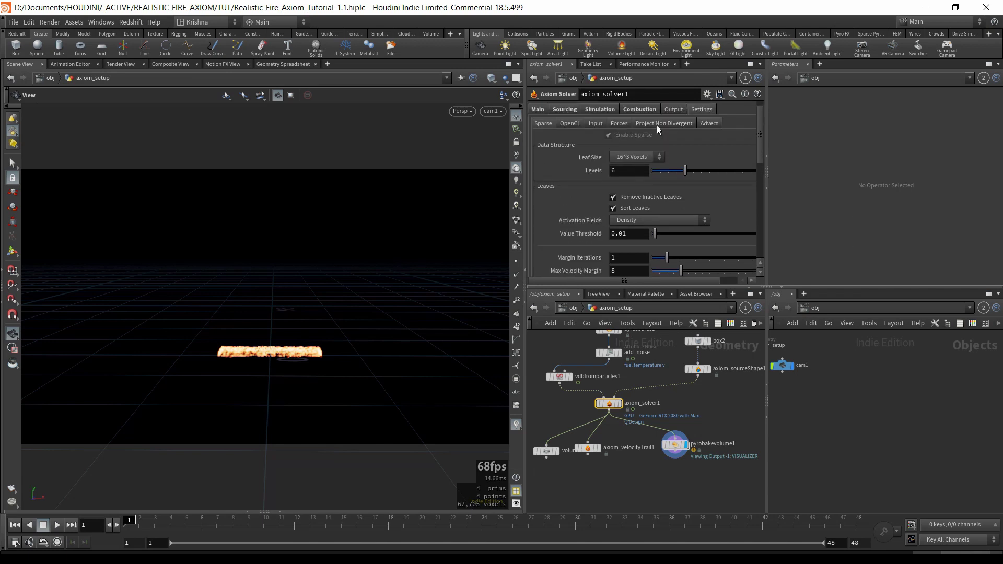
Set Temperature Emit to 8 in axiom_solver1's combustion emission settings.
left_click(679, 109)
left_click(638, 109)
scroll(580, 212, "down", 1)
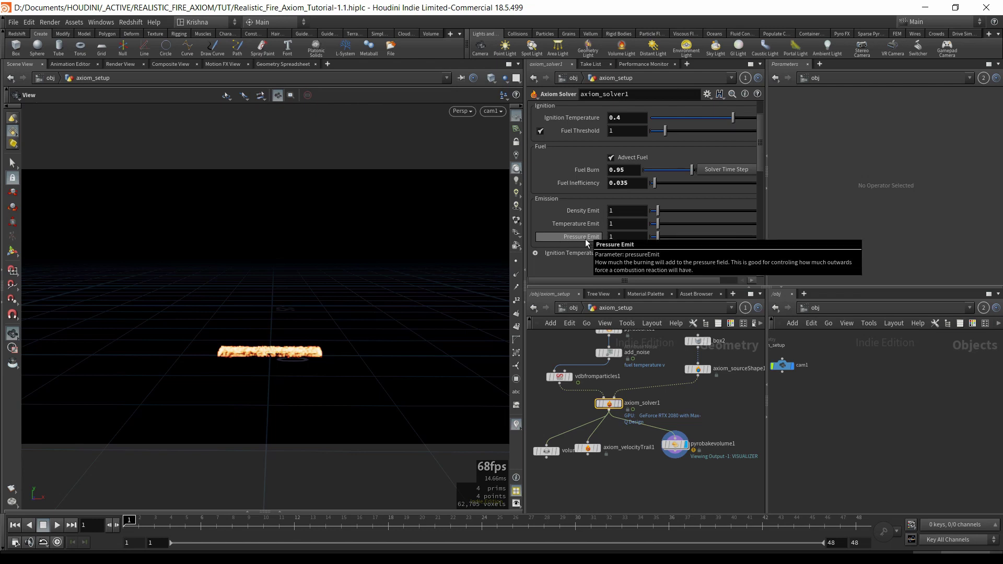
scroll(586, 239, "down", 2)
left_click(611, 198)
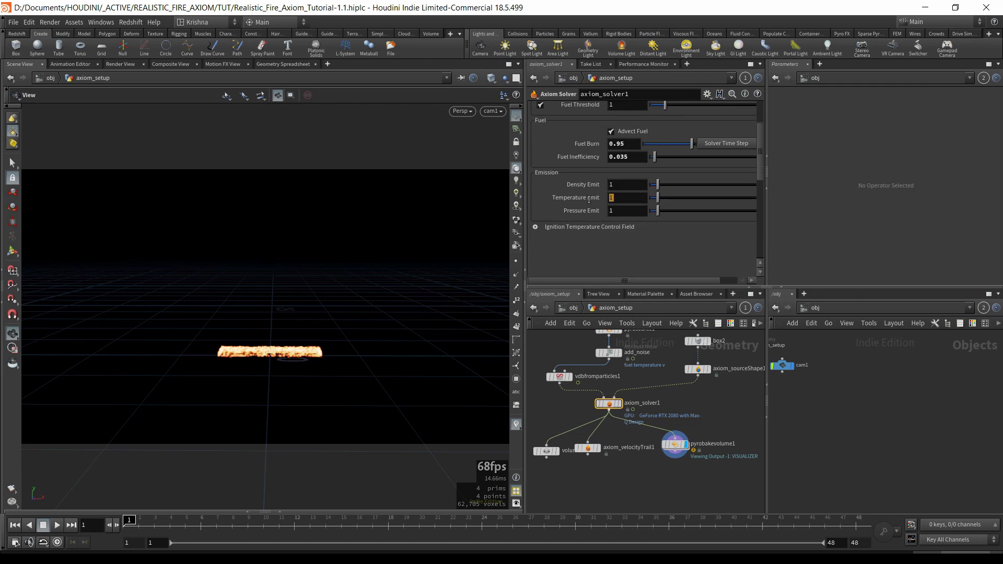
type("8")
key("Return")
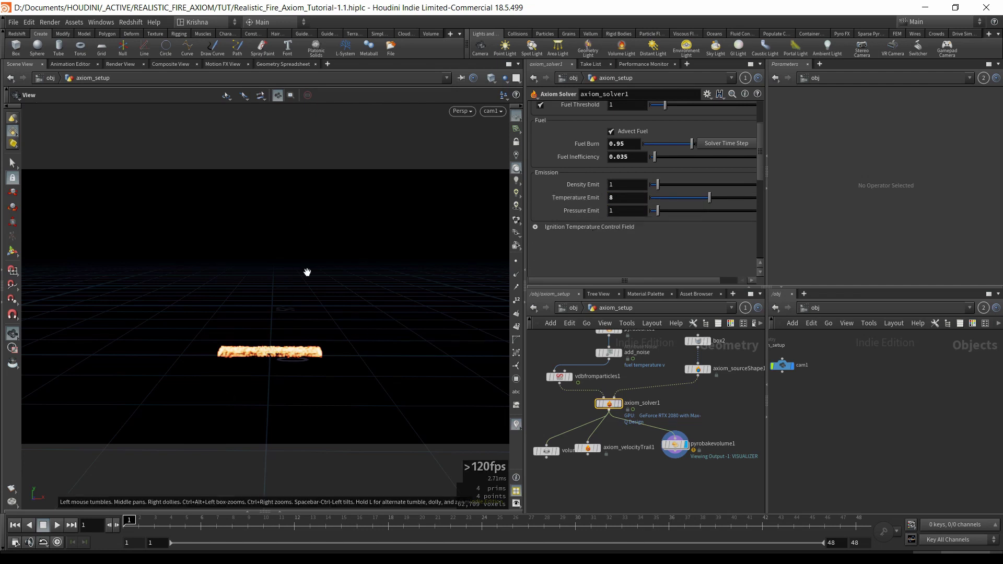
Compare the new higher-emission flipbook of pyrobakevolume1 with the four earlier ones, stop all five playbacks and return to the solver's combustion settings.
left_click(675, 444)
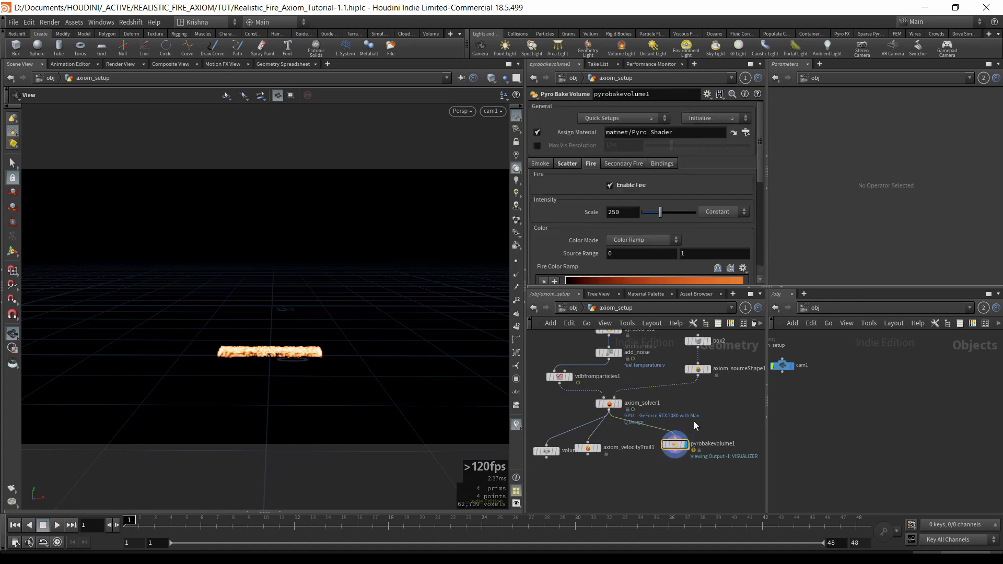
left_click(609, 403)
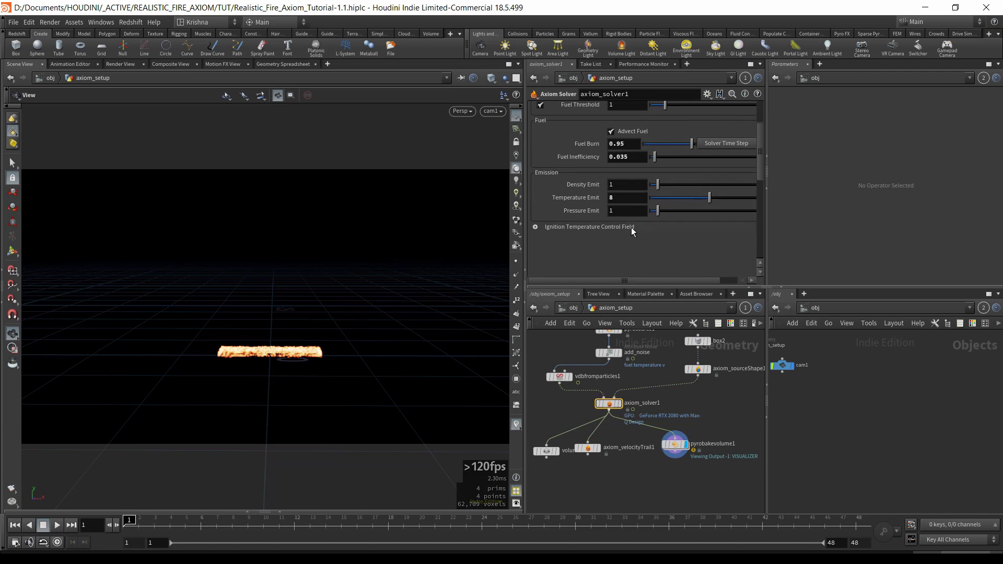
scroll(631, 228, "up", 1)
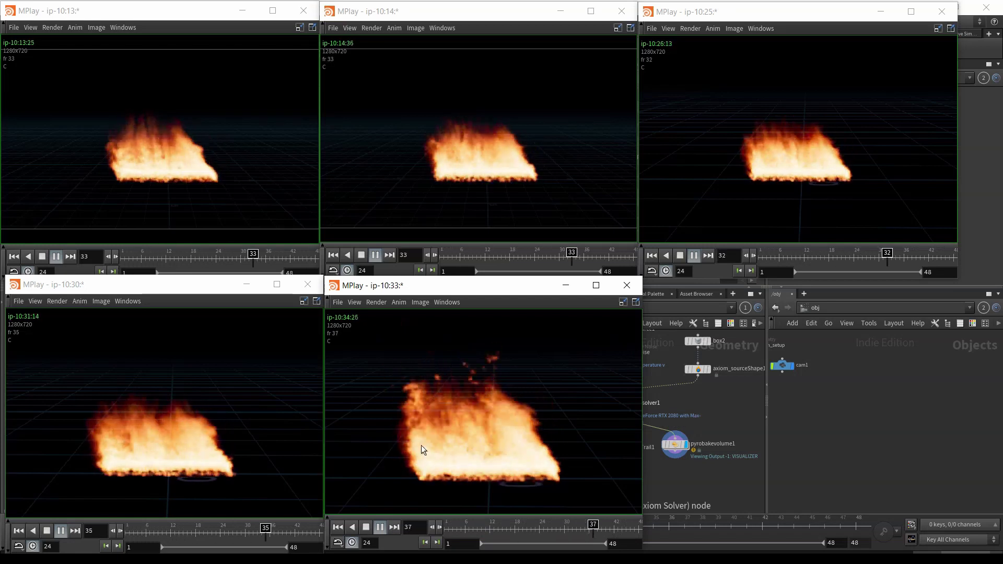
left_click(367, 528)
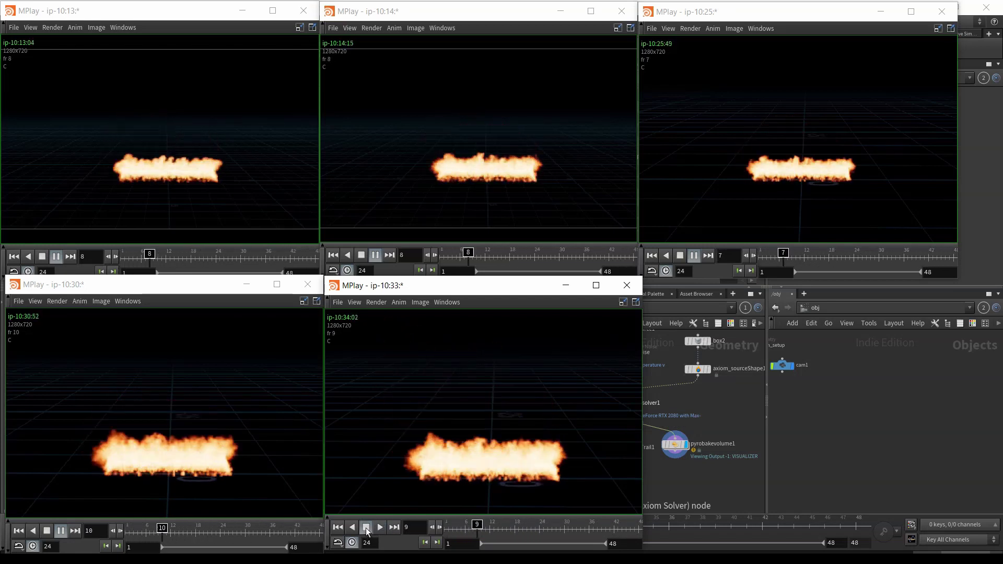
left_click(47, 531)
left_click(39, 258)
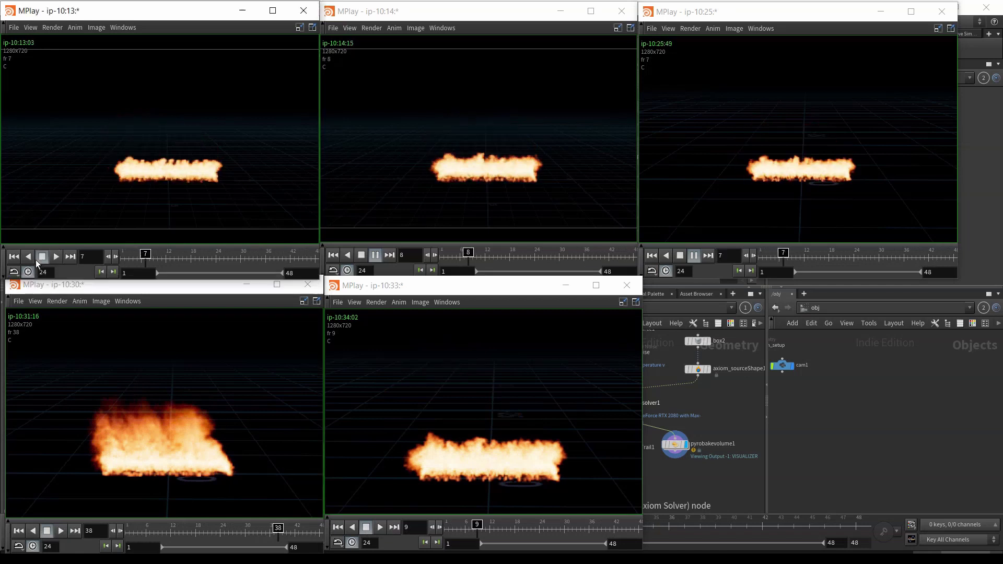
left_click(361, 255)
left_click(681, 256)
left_click(747, 424)
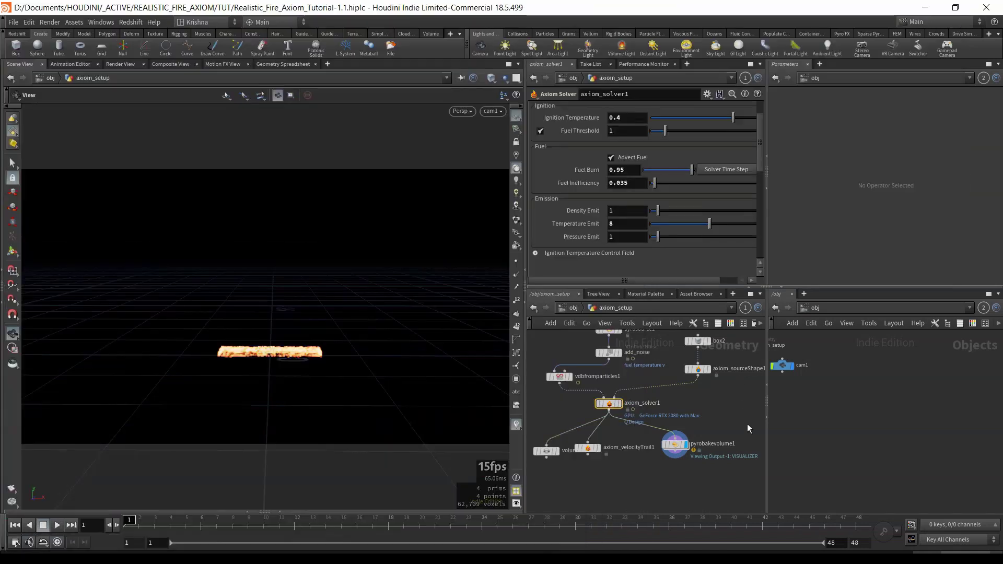